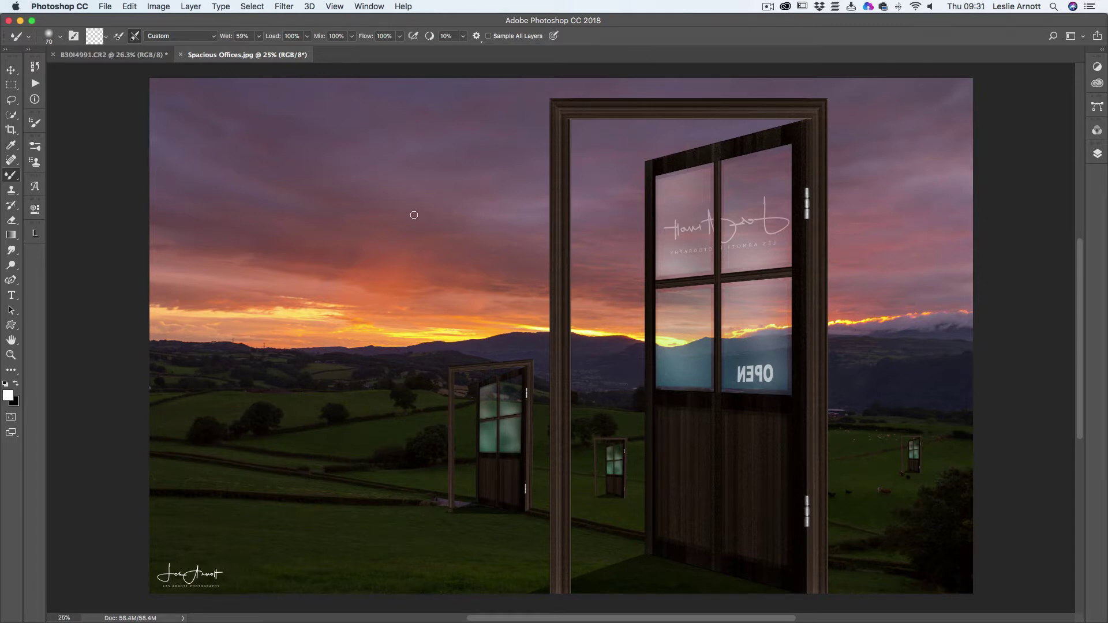
# Close Spacious Offices.jpg and crop the full lake photo to a width of 2000 px using W x H x Resolution.
pyautogui.click(181, 55)
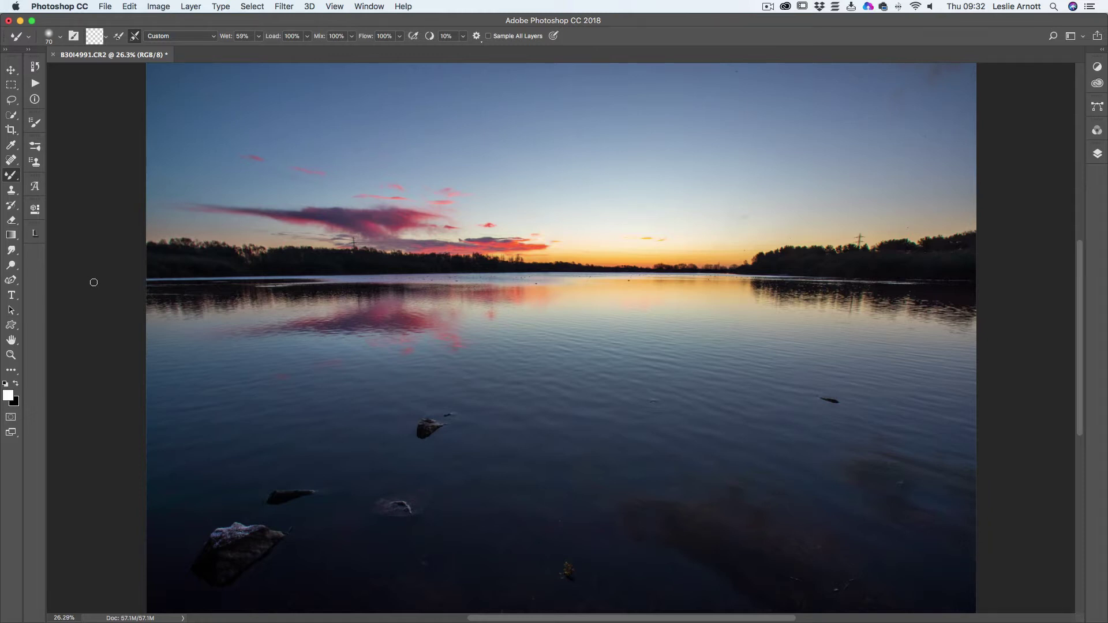
pyautogui.click(11, 132)
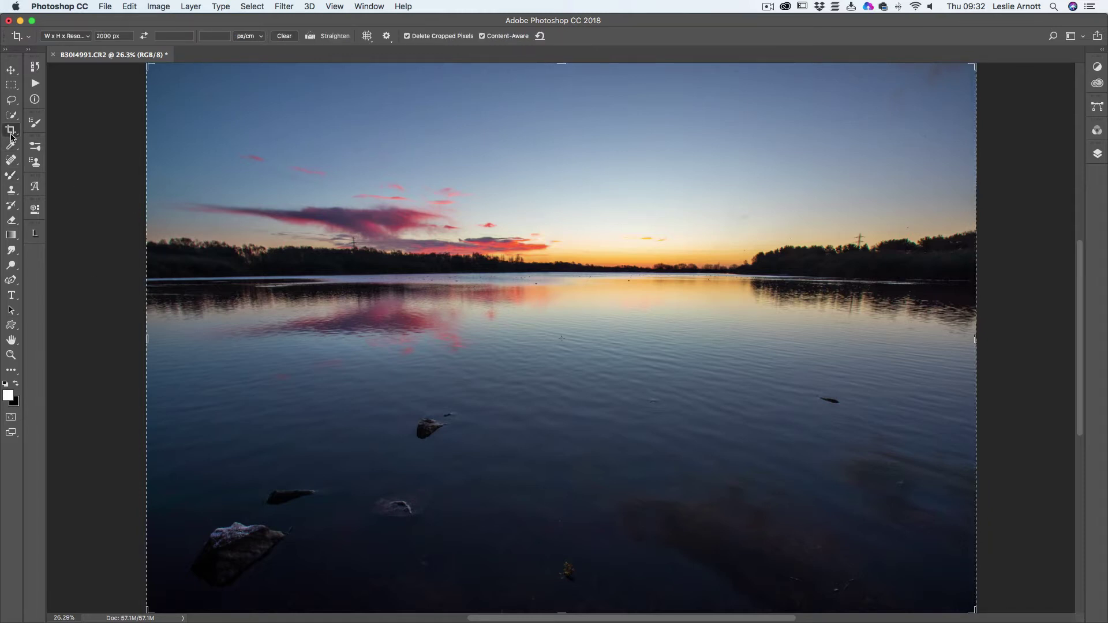
pyautogui.click(124, 36)
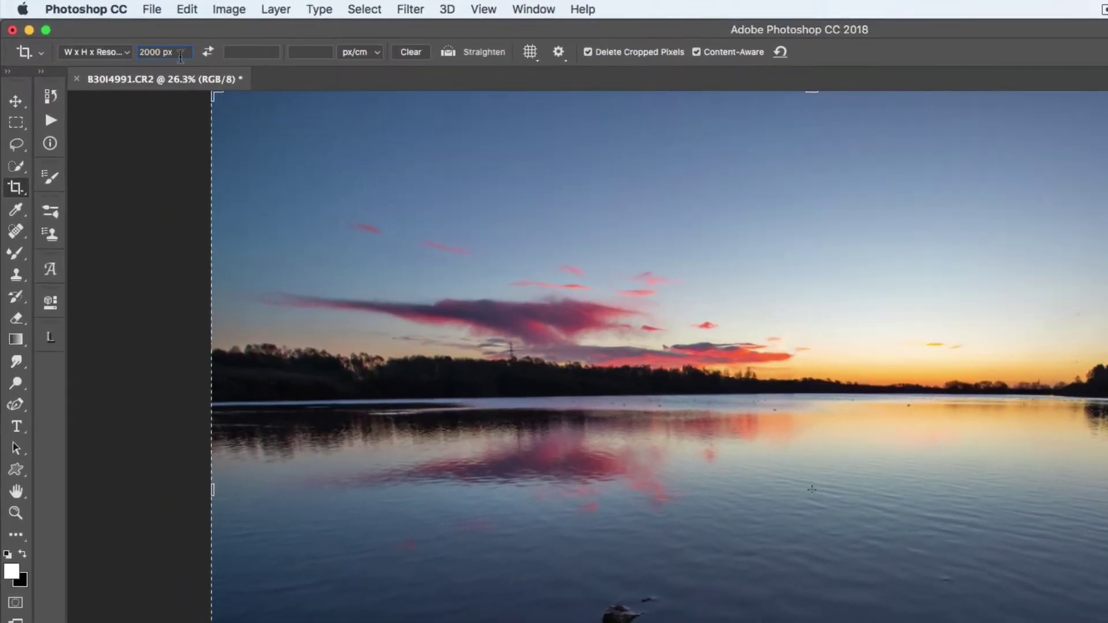
pyautogui.click(87, 36)
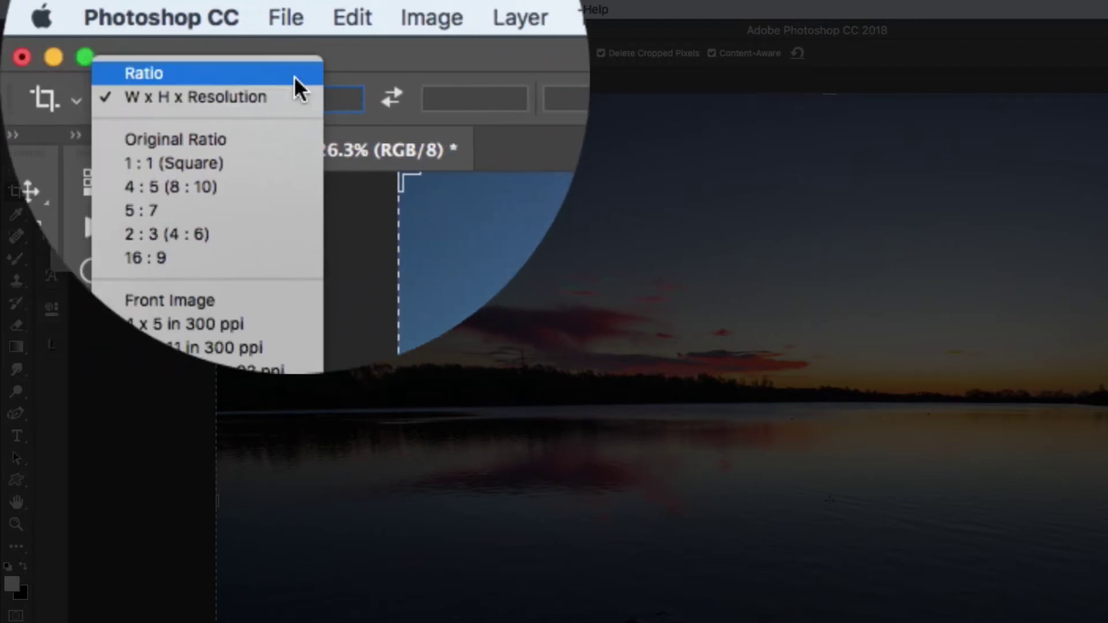
pyautogui.click(269, 88)
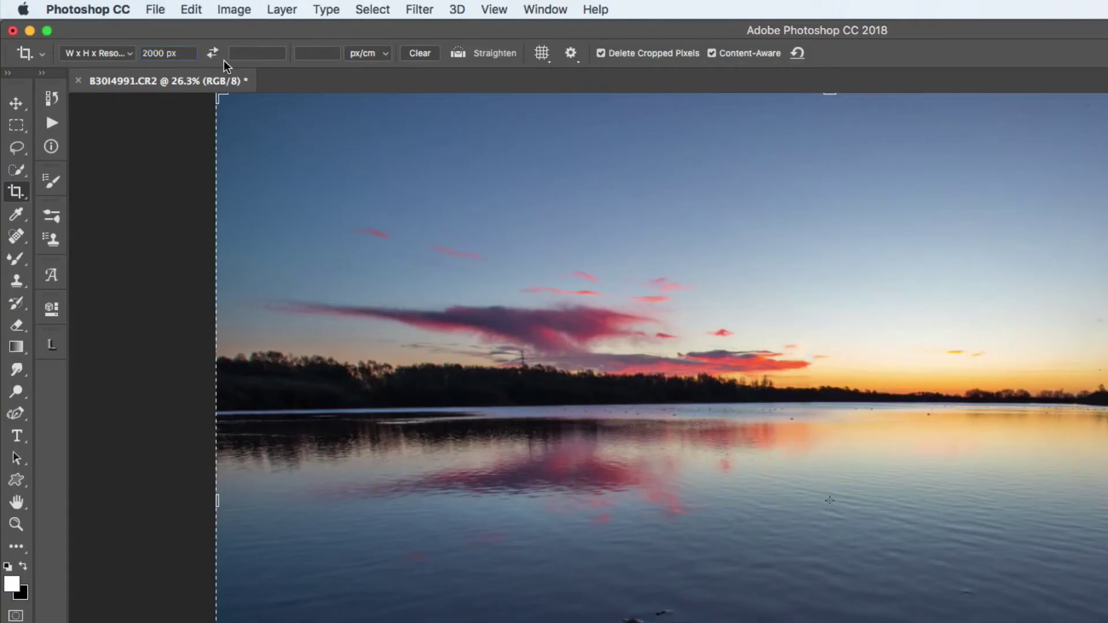
pyautogui.click(919, 193)
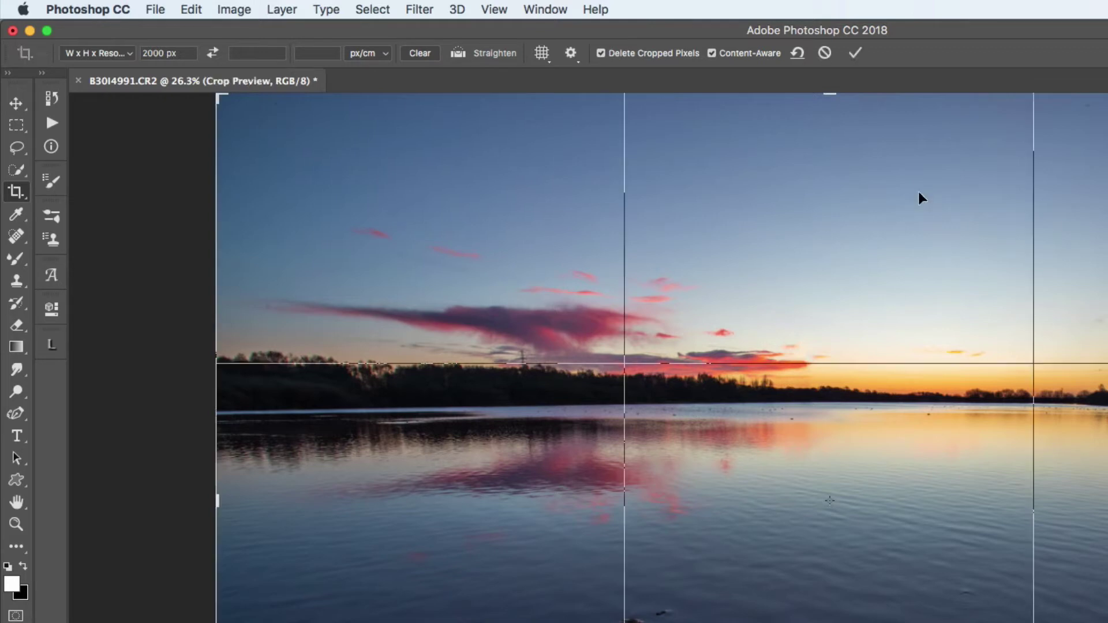
pyautogui.press('Return')
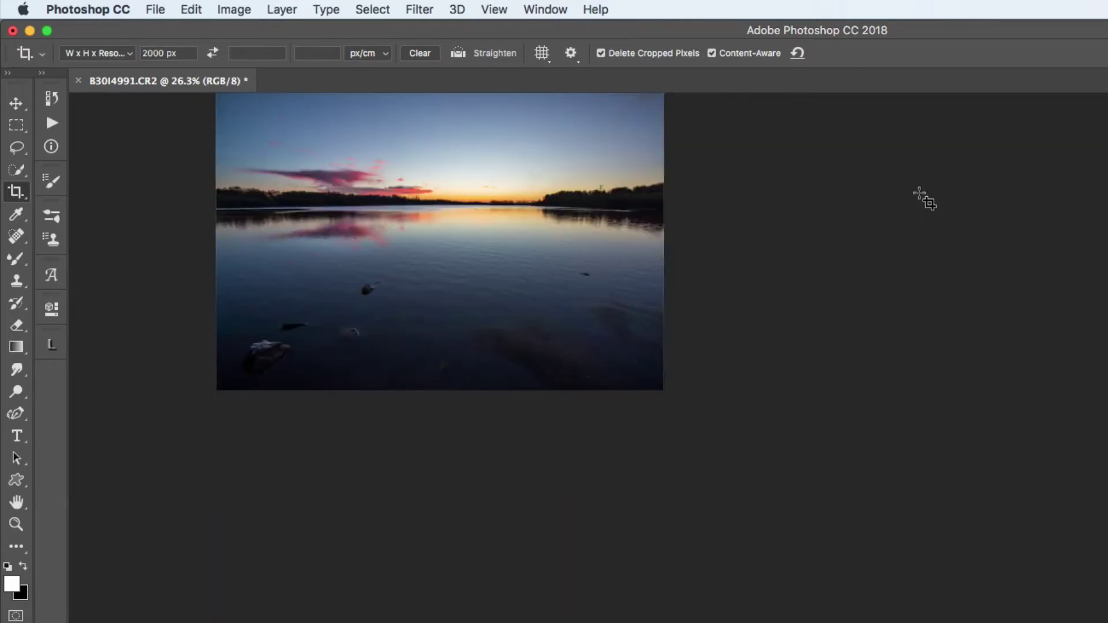
# Draw a tall door-shaped Rectangular Marquee selection just right of the photo's centre, from the sky down to near the lower edge.
pyautogui.click(19, 502)
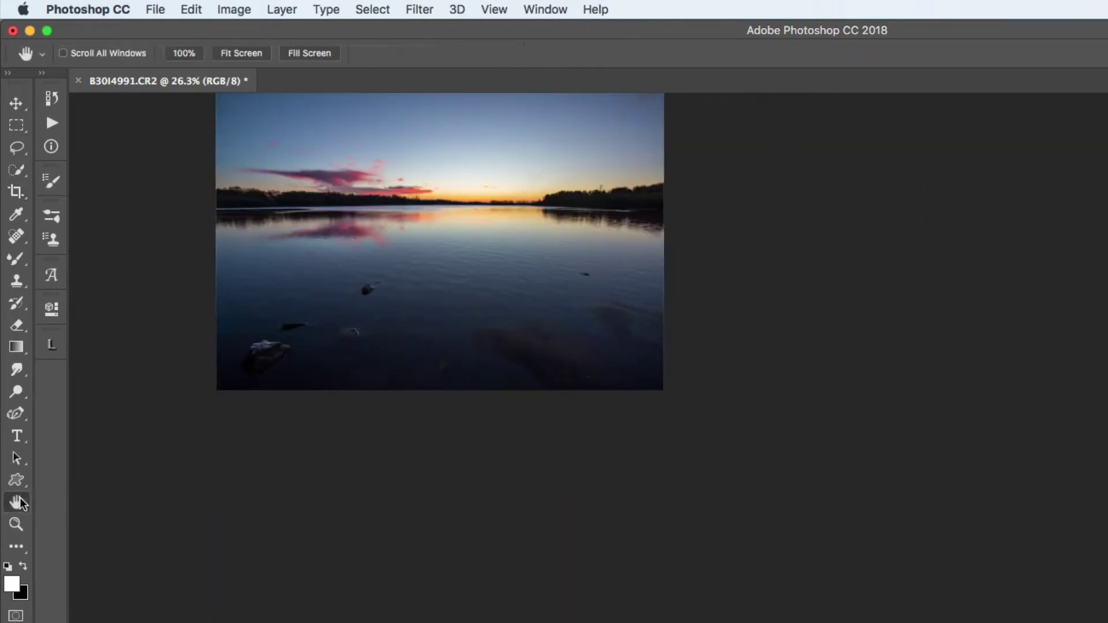
pyautogui.doubleClick(19, 502)
pyautogui.click(15, 526)
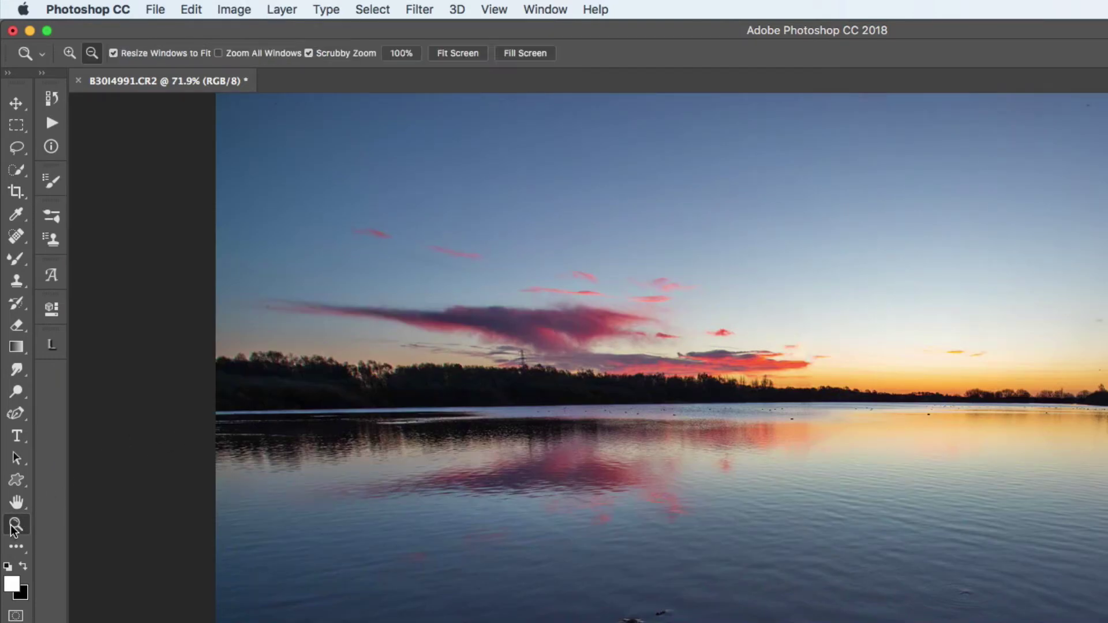
pyautogui.doubleClick(14, 526)
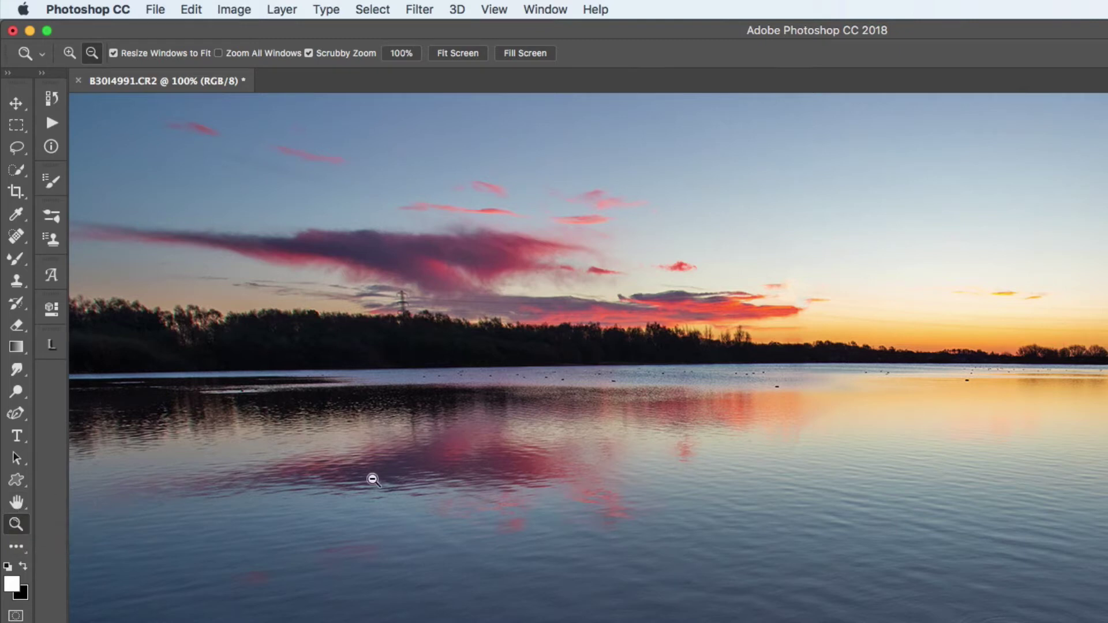
pyautogui.doubleClick(20, 504)
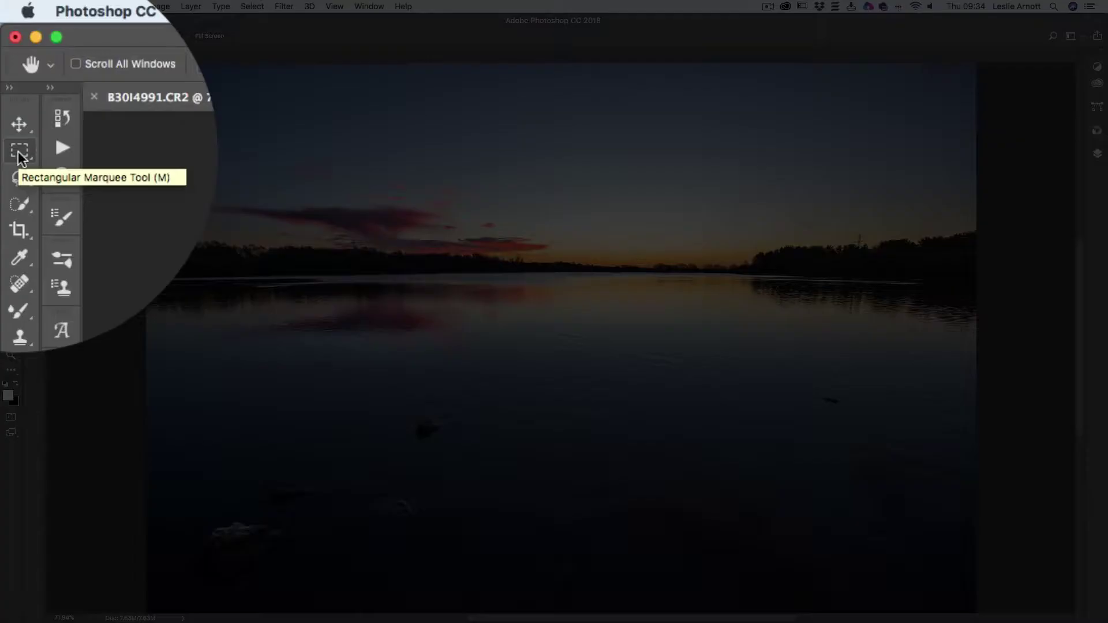
pyautogui.click(19, 153)
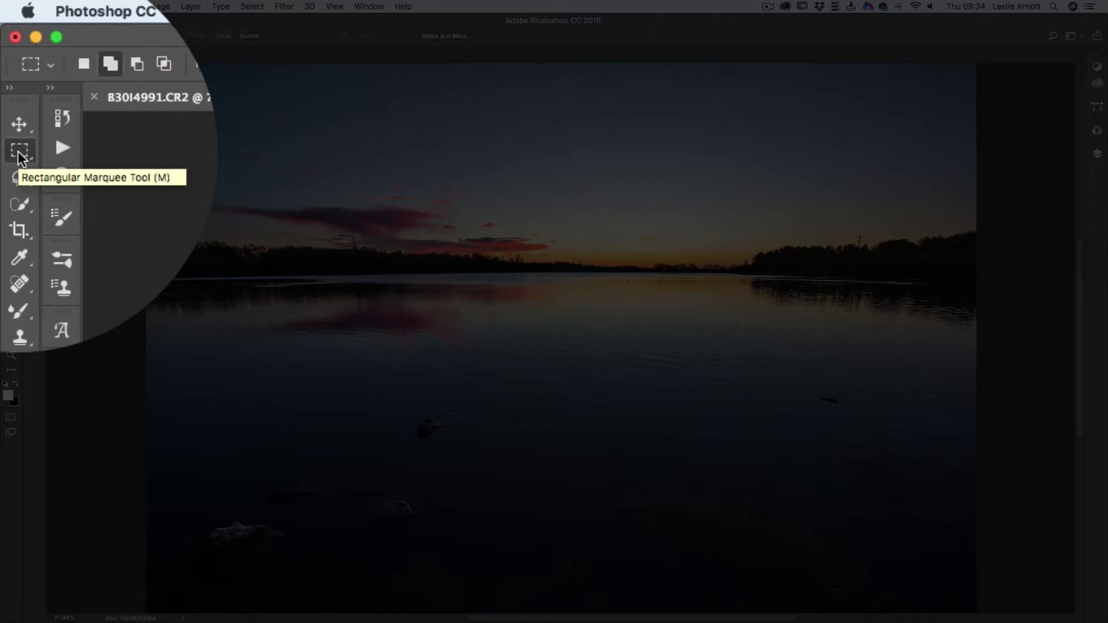
pyautogui.click(19, 153)
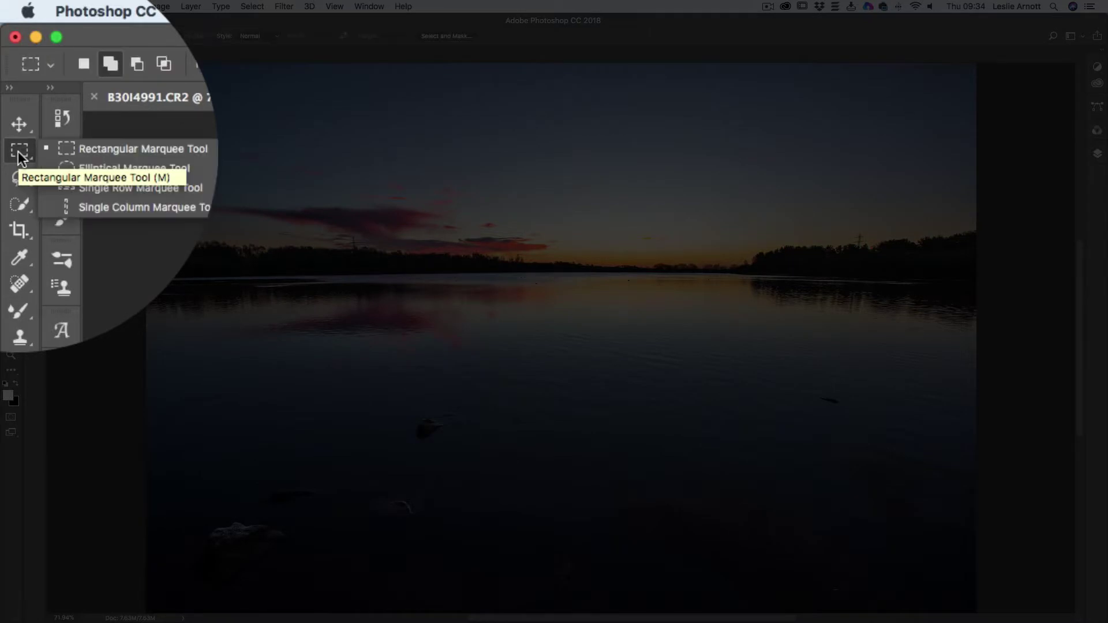
pyautogui.click(37, 85)
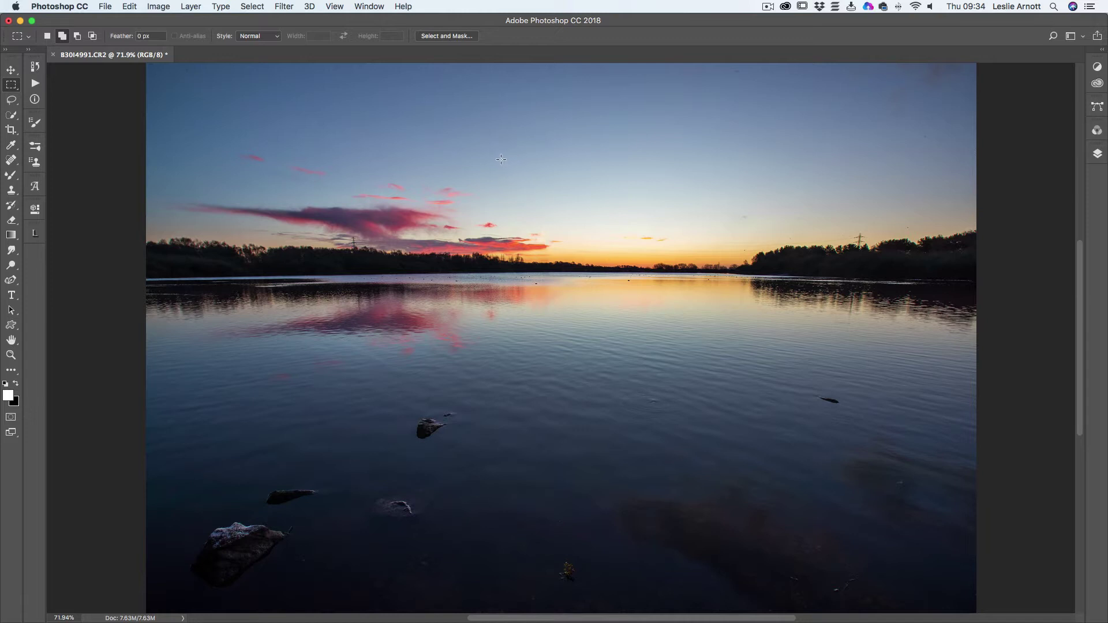
pyautogui.moveTo(483, 184); pyautogui.dragTo(732, 602)
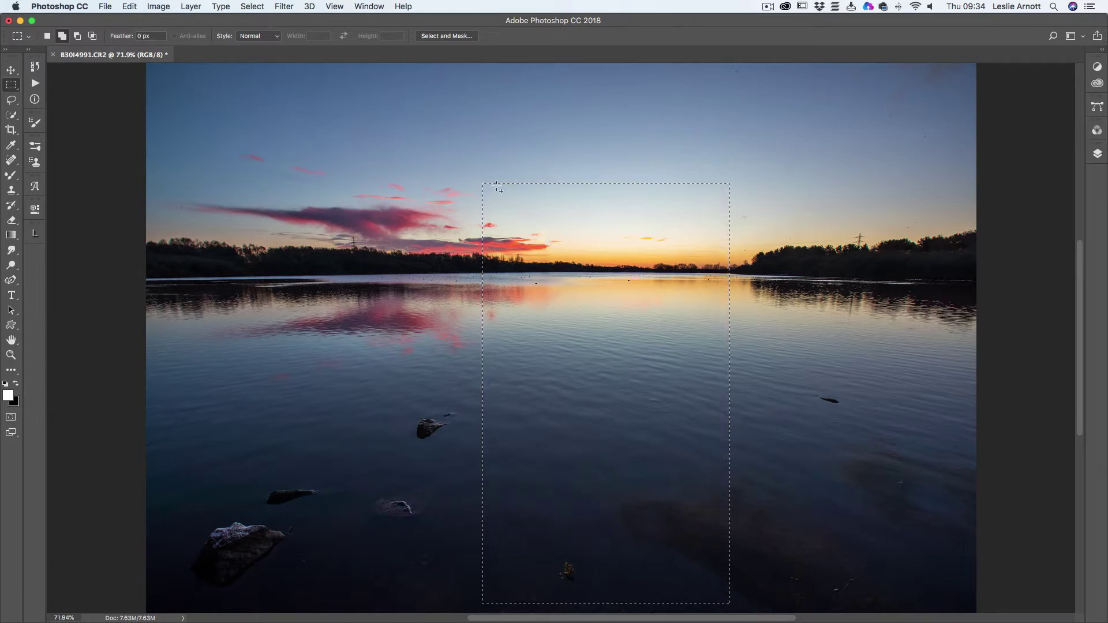
# Create a layer group above the Background layer and add an empty layer inside it.
pyautogui.click(1098, 157)
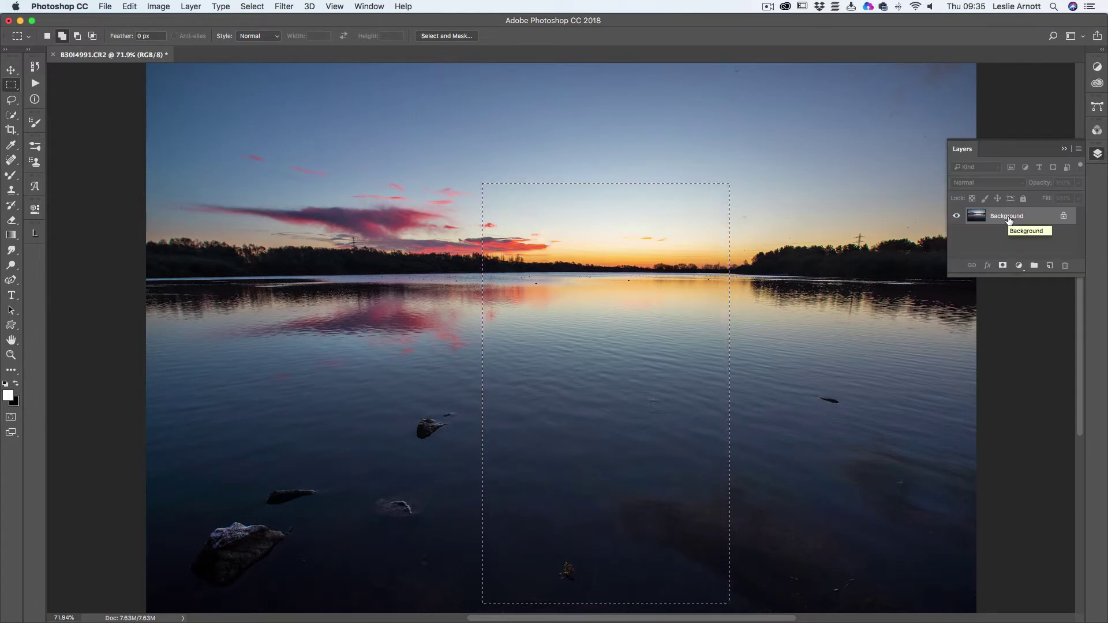
pyautogui.click(1034, 266)
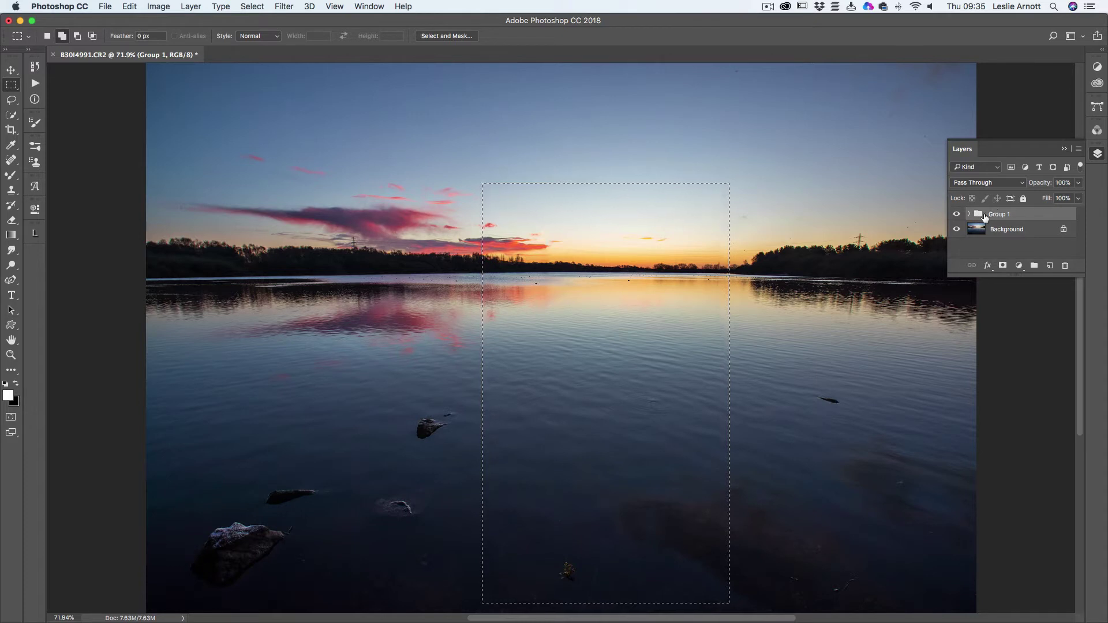
pyautogui.click(969, 215)
pyautogui.click(1049, 266)
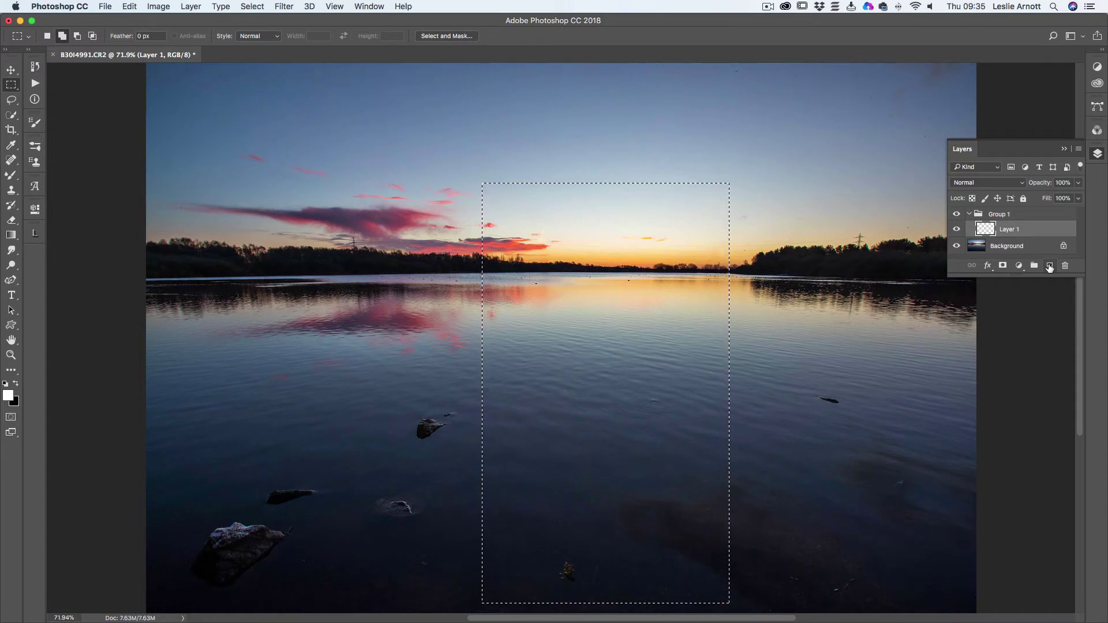
# Rename the new layer group as "Door body".
pyautogui.doubleClick(1002, 215)
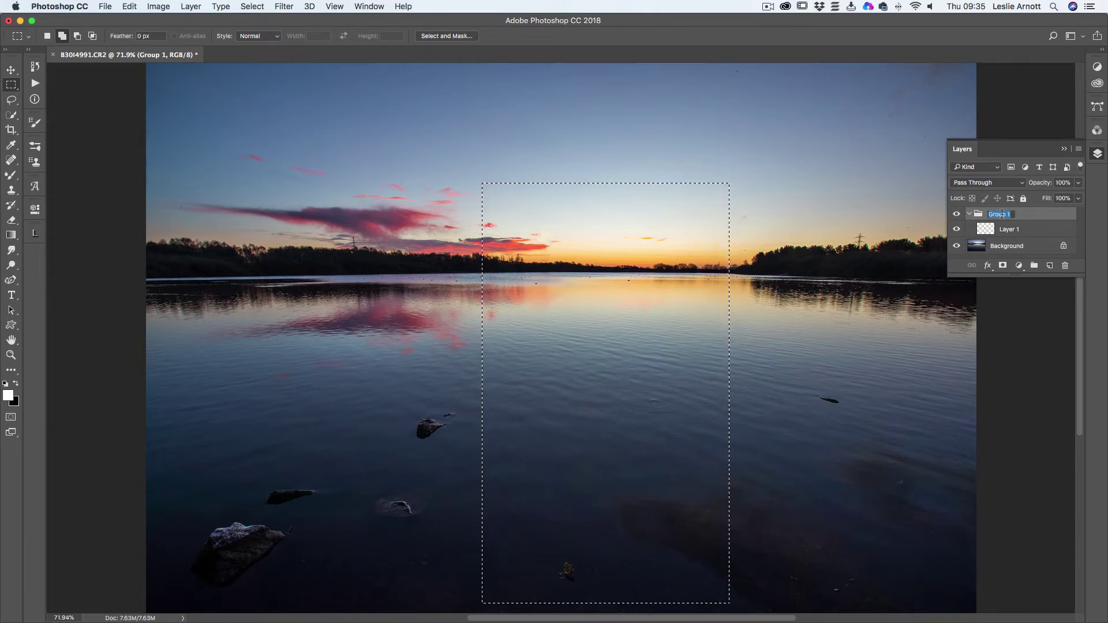
pyautogui.write('Door')
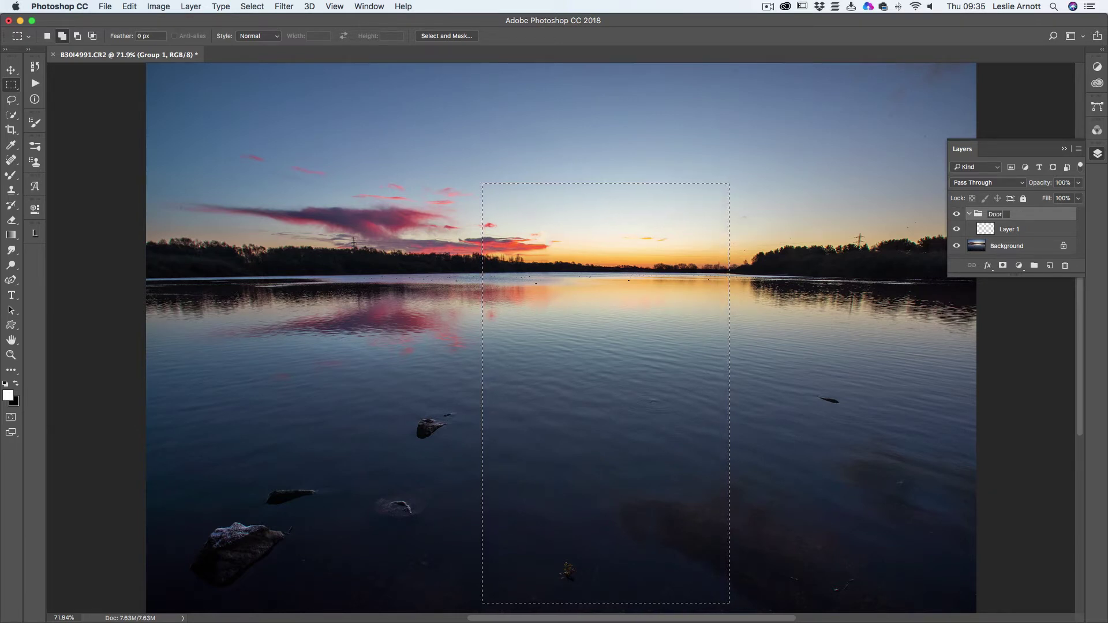
pyautogui.write(' body')
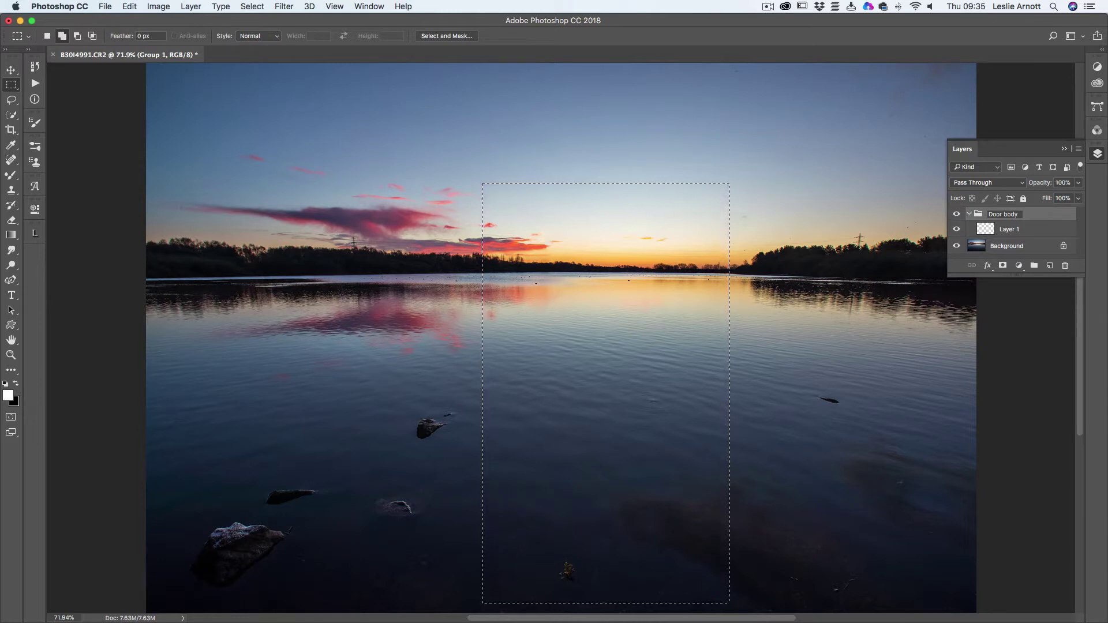
pyautogui.press('Return')
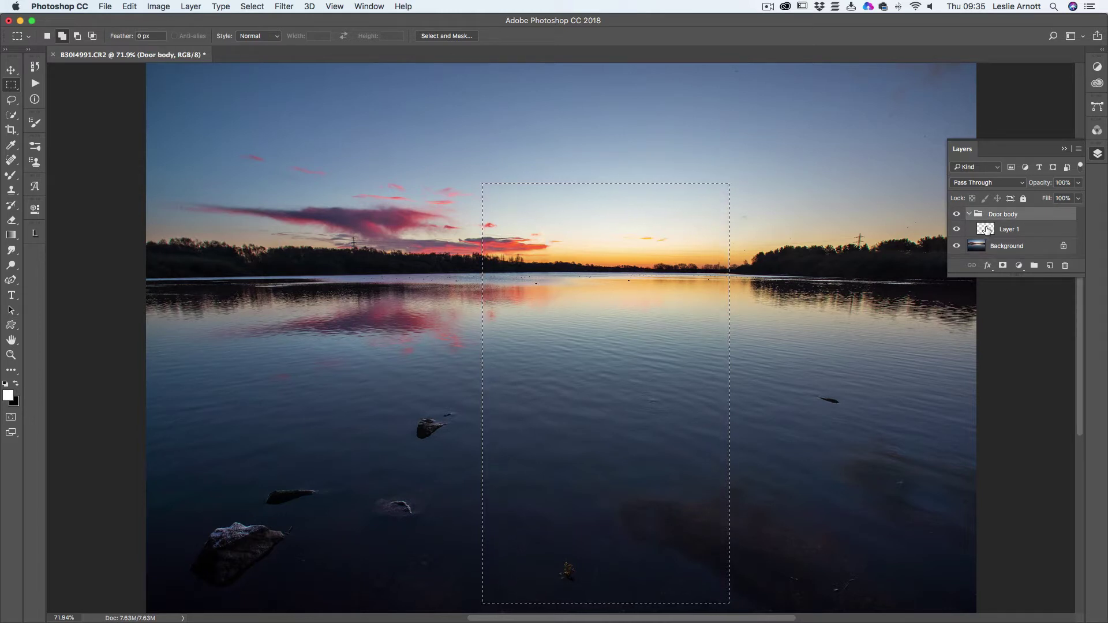
# Rename the empty layer inside the group as "body".
pyautogui.click(988, 230)
pyautogui.doubleClick(1007, 230)
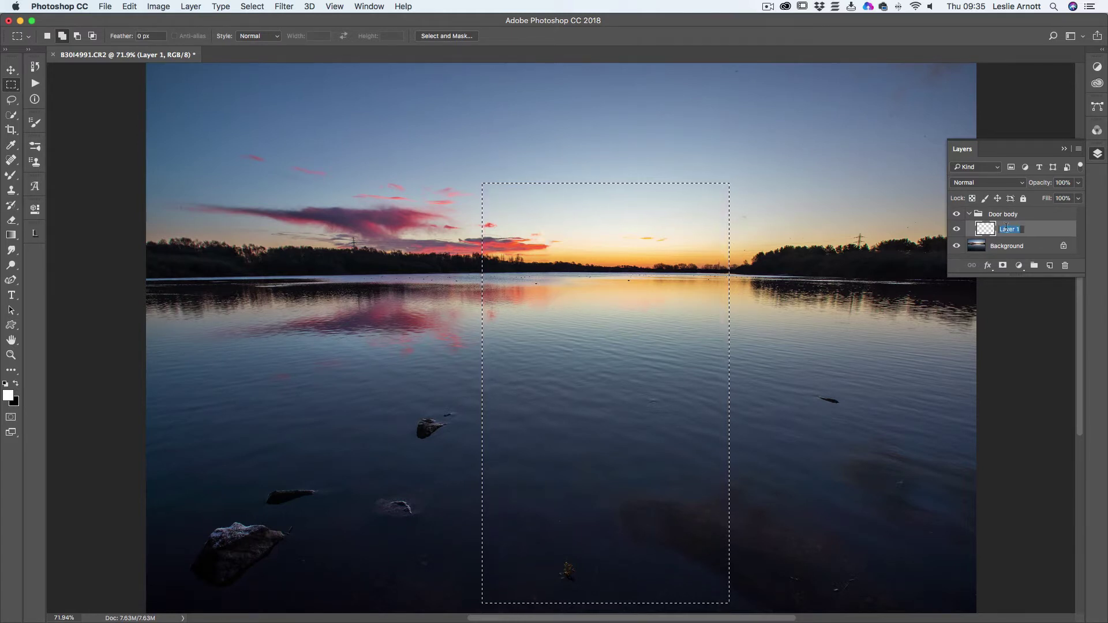
pyautogui.write('Do')
pyautogui.write('d')
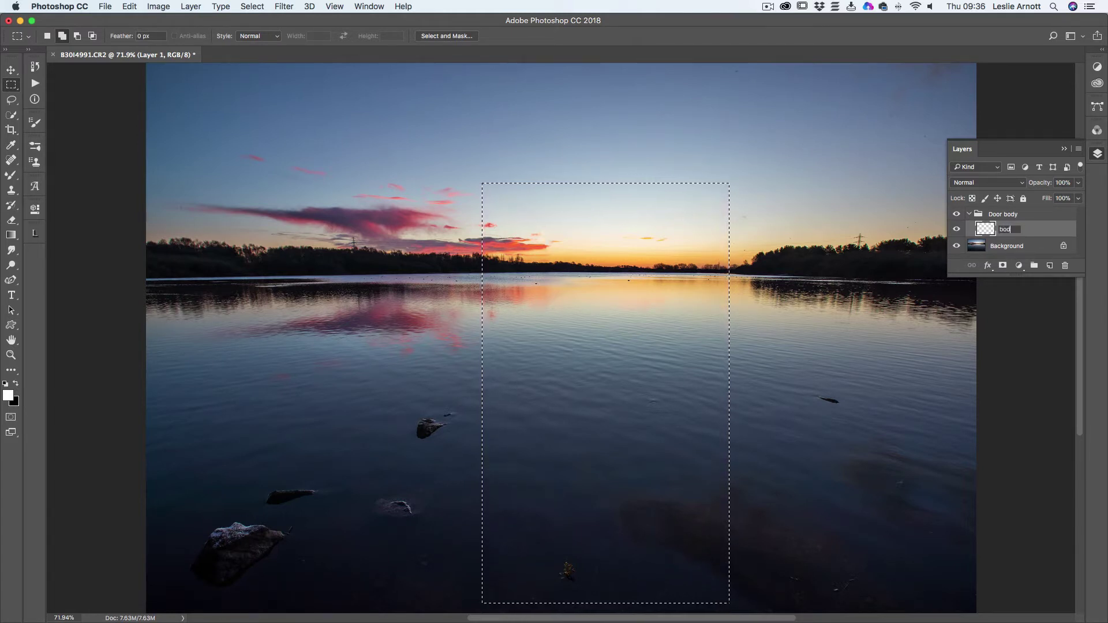
pyautogui.write('y')
pyautogui.press('Return')
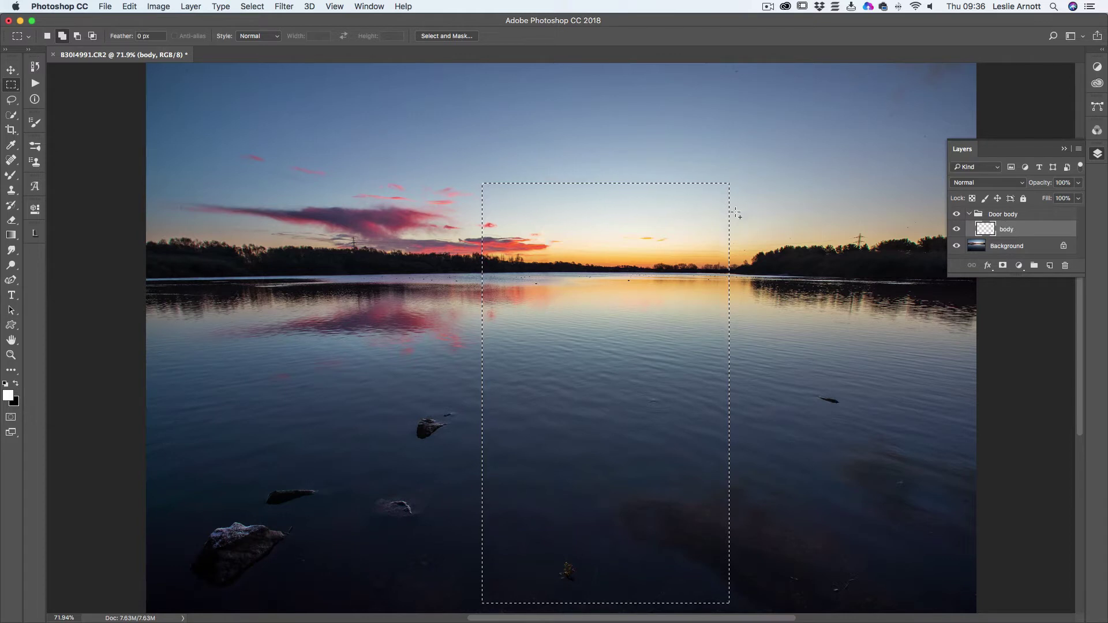
# Set the foreground color to a medium wood brown with a hue of 32°.
pyautogui.click(8, 396)
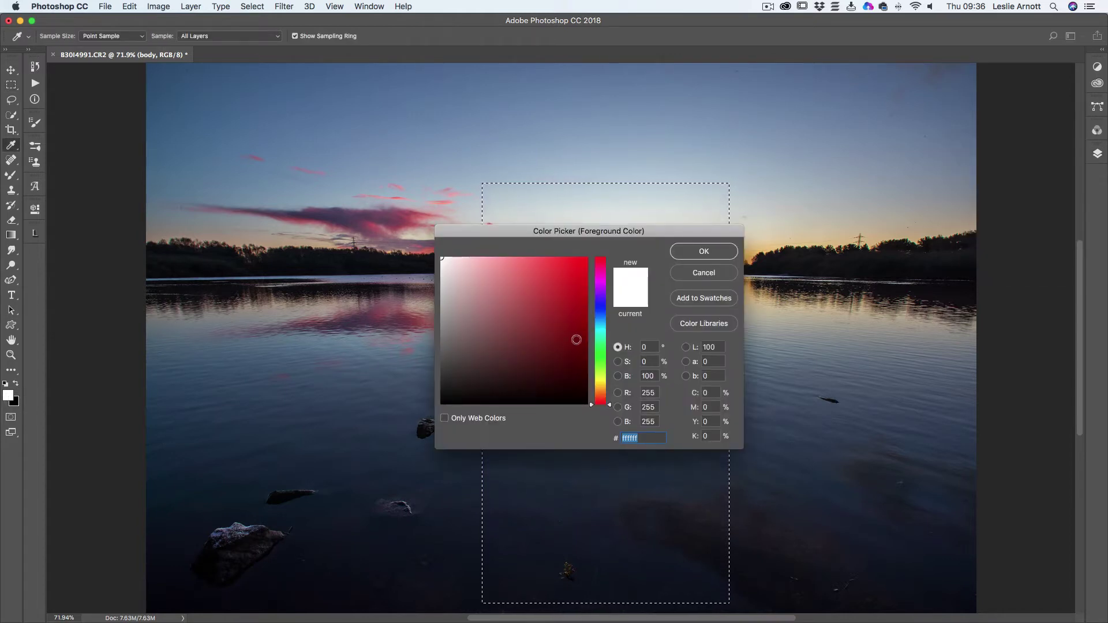
pyautogui.moveTo(605, 236); pyautogui.dragTo(368, 241)
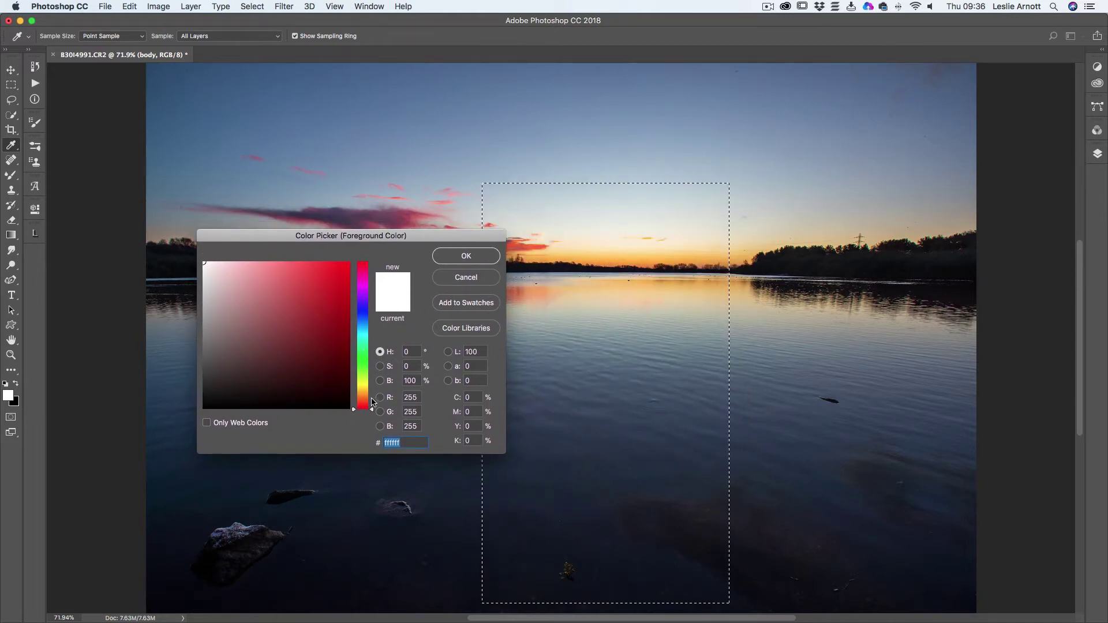
pyautogui.moveTo(367, 407); pyautogui.dragTo(364, 396)
pyautogui.click(340, 356)
pyautogui.moveTo(340, 355)
pyautogui.mouseDown()
pyautogui.moveTo(315, 349)
pyautogui.moveTo(280, 372)
pyautogui.moveTo(301, 356)
pyautogui.mouseUp()
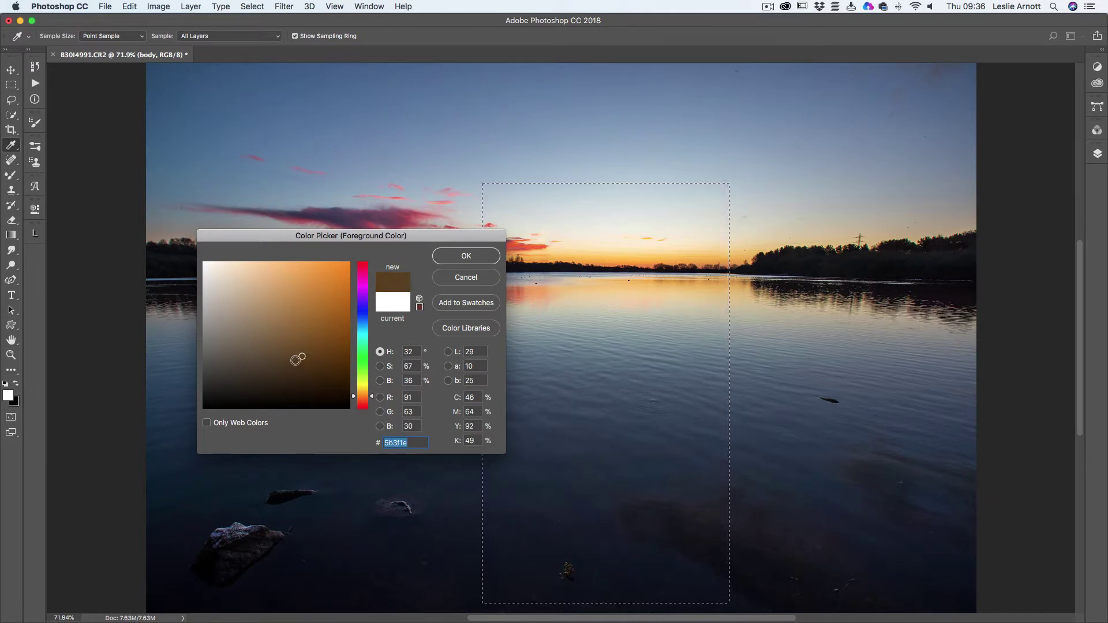
pyautogui.click(292, 360)
pyautogui.moveTo(292, 360); pyautogui.dragTo(286, 353)
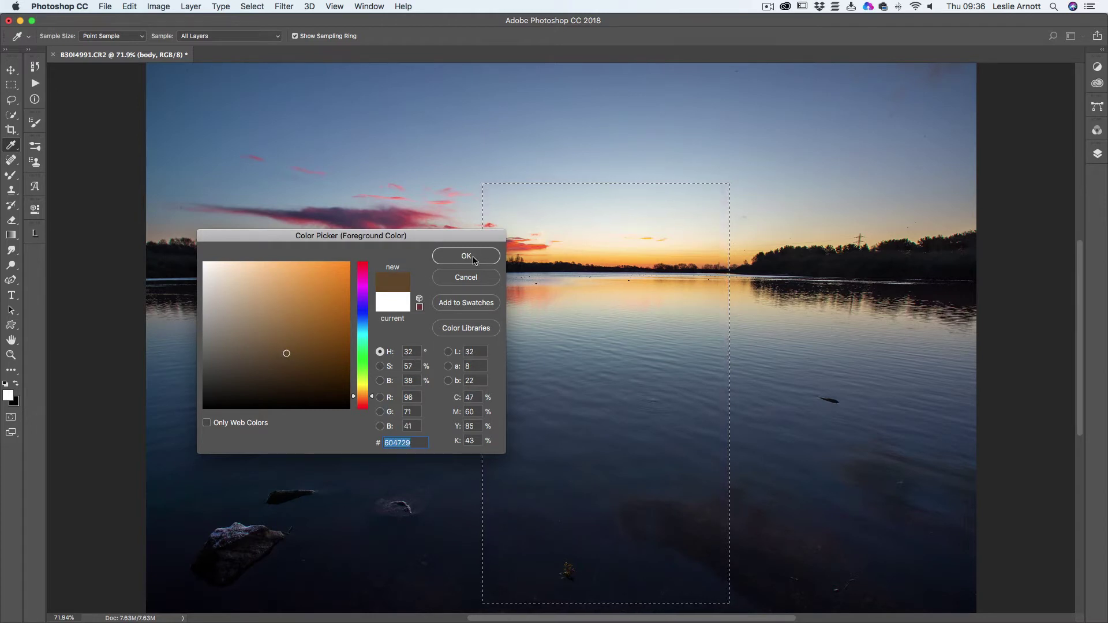
pyautogui.click(293, 340)
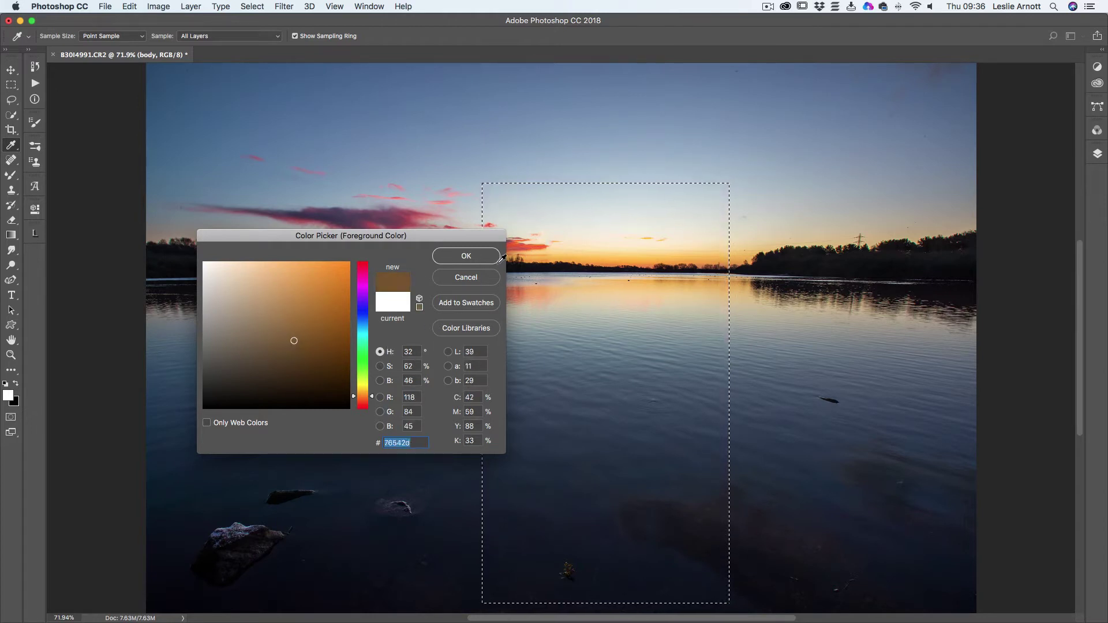
pyautogui.click(292, 331)
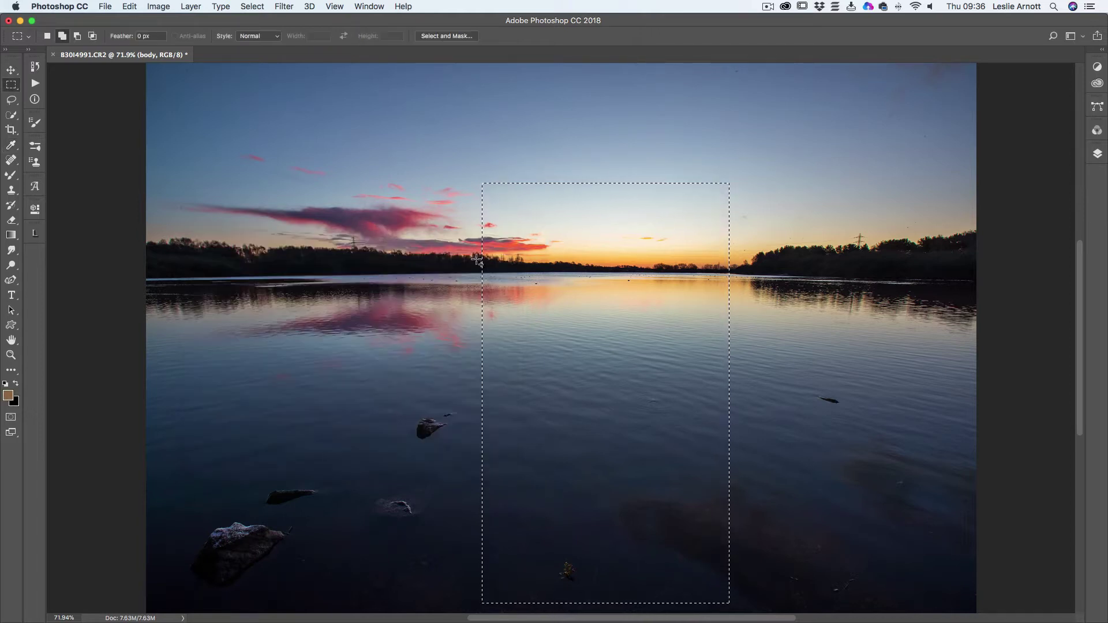
pyautogui.click(439, 255)
# Switch to the standard Brush tool and raise its flow to 100%.
pyautogui.press('m')
pyautogui.click(11, 206)
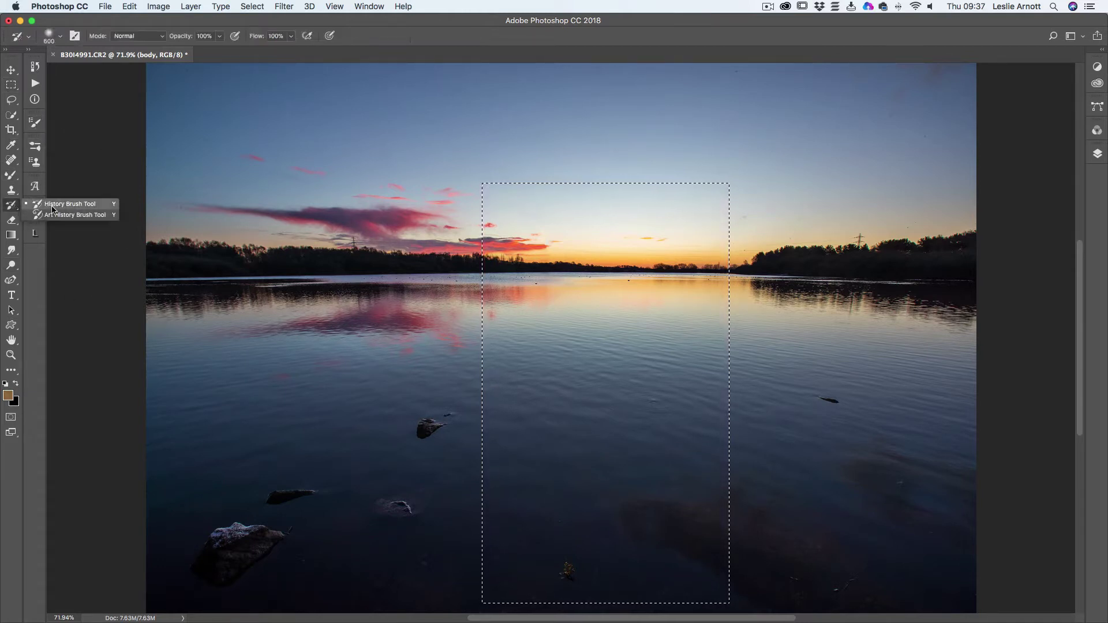
pyautogui.click(11, 175)
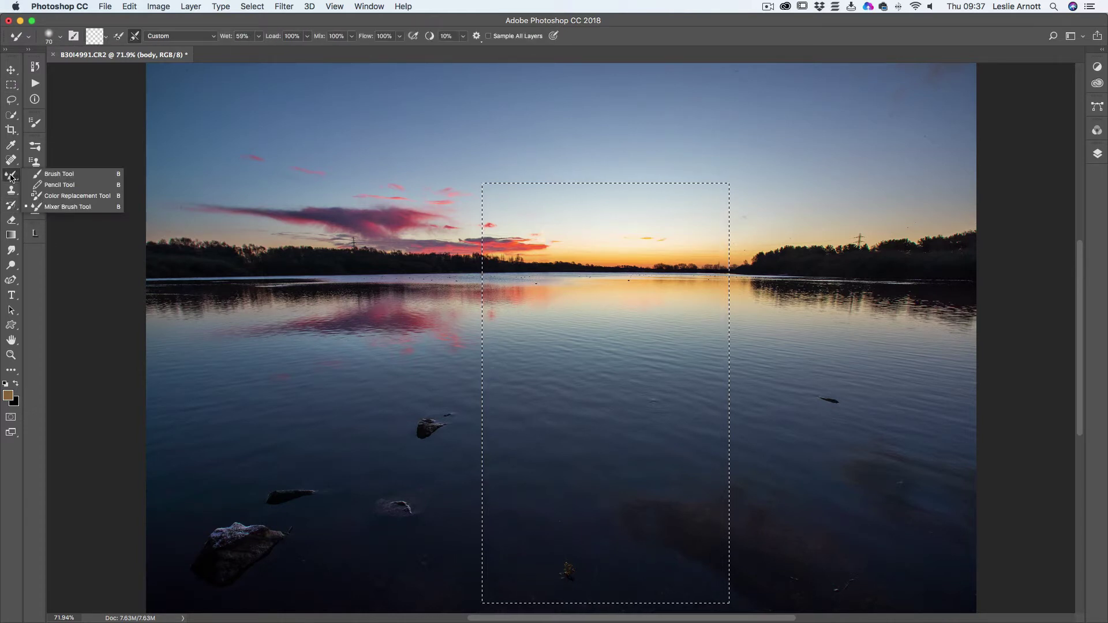
pyautogui.click(60, 173)
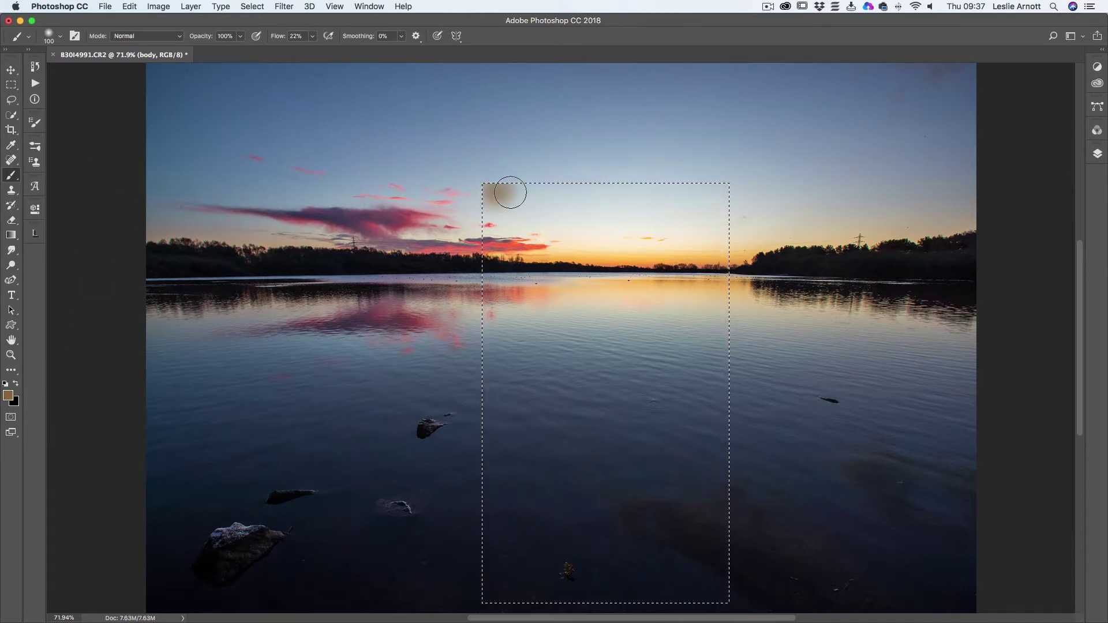
pyautogui.click(313, 36)
pyautogui.click(311, 51)
pyautogui.moveTo(327, 53); pyautogui.dragTo(419, 56)
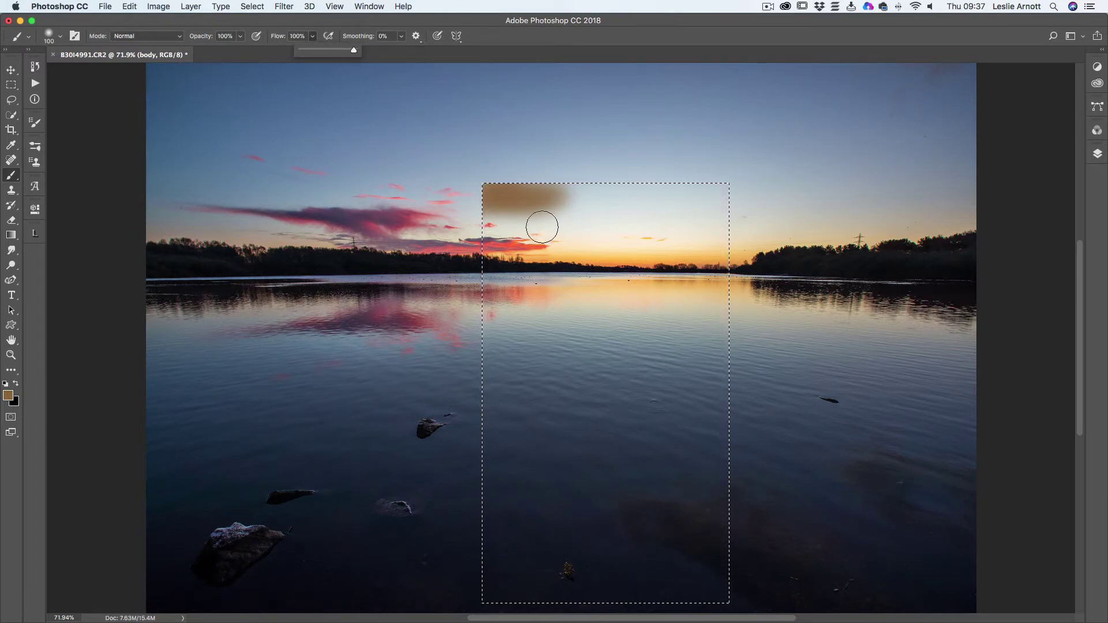
# Paint the entire rectangular selection on the body layer solid brown, enlarging the brush to 800 px to cover it.
pyautogui.moveTo(542, 227); pyautogui.dragTo(586, 194)
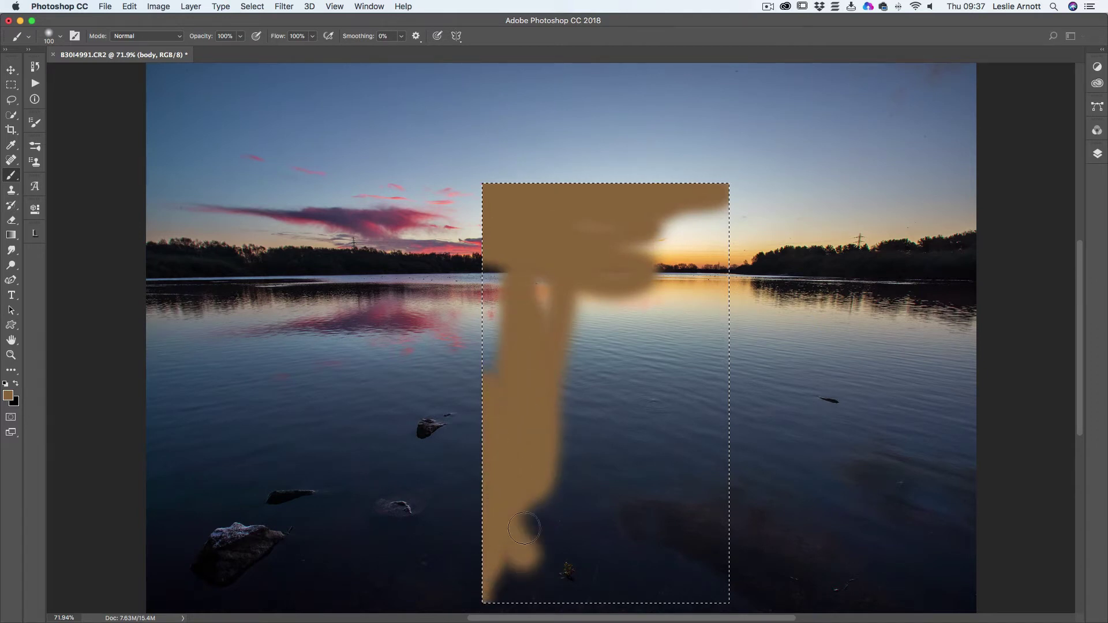
pyautogui.moveTo(696, 280); pyautogui.dragTo(713, 276)
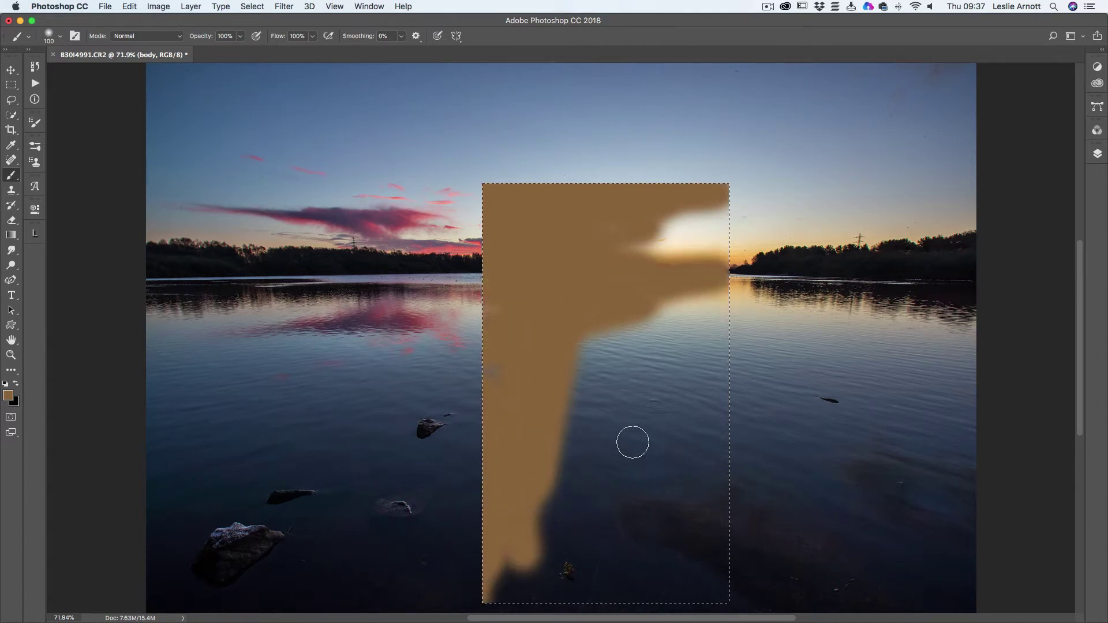
pyautogui.press(']')
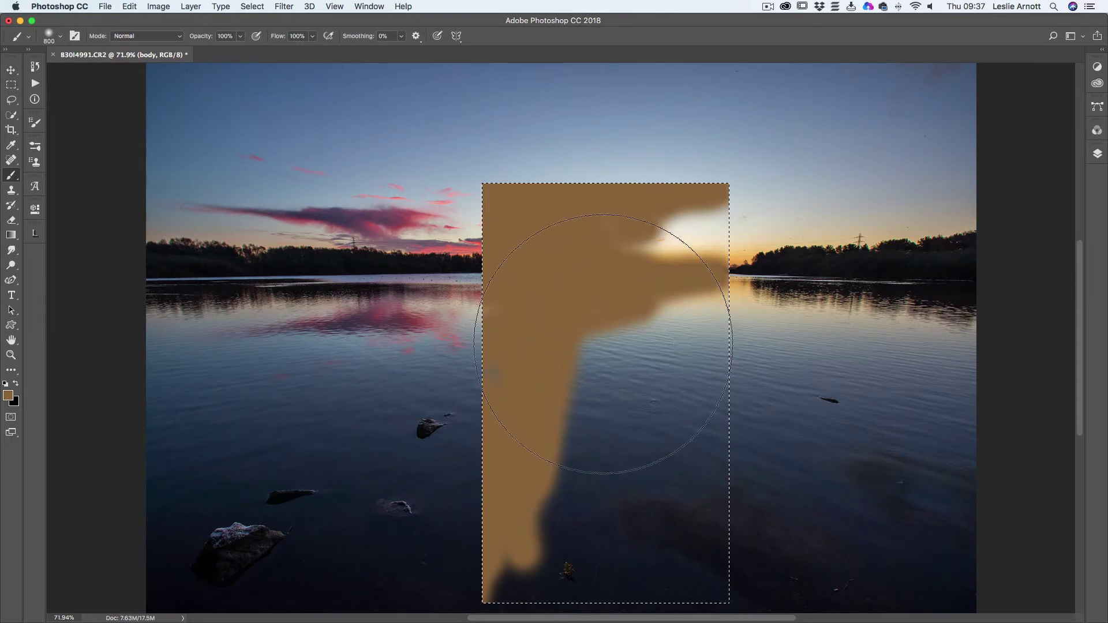
pyautogui.moveTo(603, 344)
pyautogui.mouseDown()
pyautogui.moveTo(666, 228)
pyautogui.moveTo(724, 246)
pyautogui.moveTo(626, 418)
pyautogui.moveTo(682, 483)
pyautogui.moveTo(737, 508)
pyautogui.mouseUp()
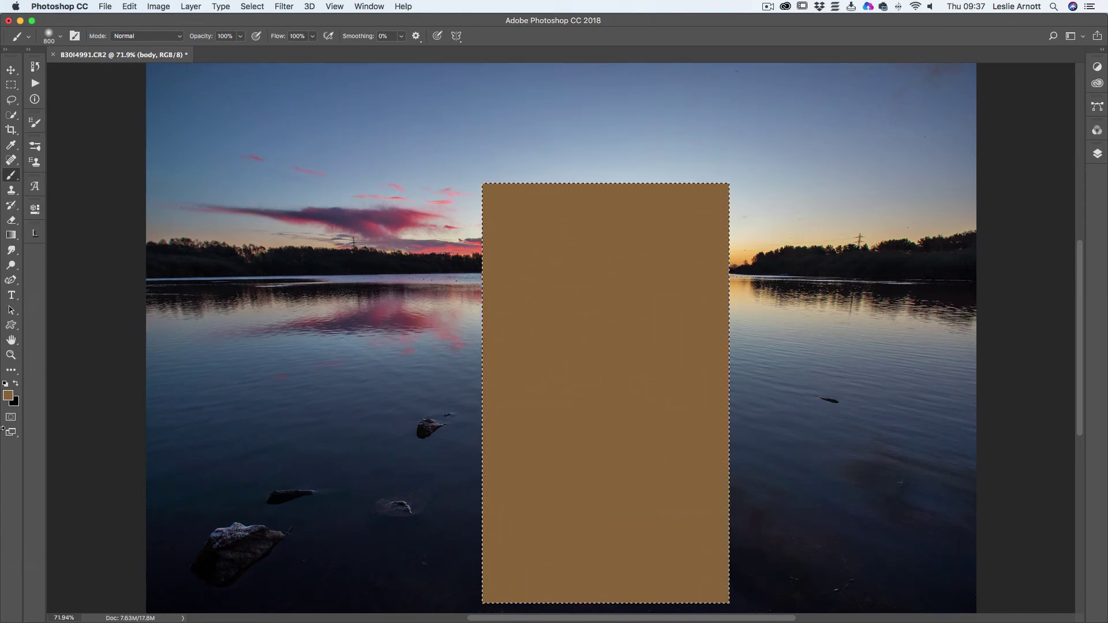
# Dab scattered soft blotches over the brown door in darker brown #6e5333, with the brush reduced to about 70 px.
pyautogui.click(9, 396)
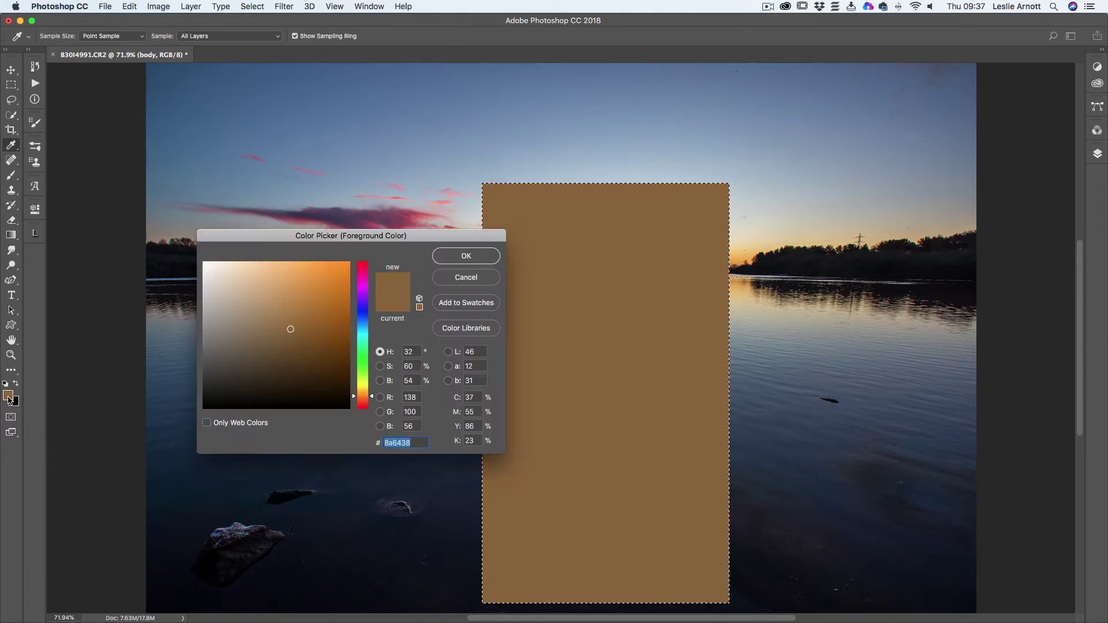
pyautogui.click(281, 345)
pyautogui.click(466, 261)
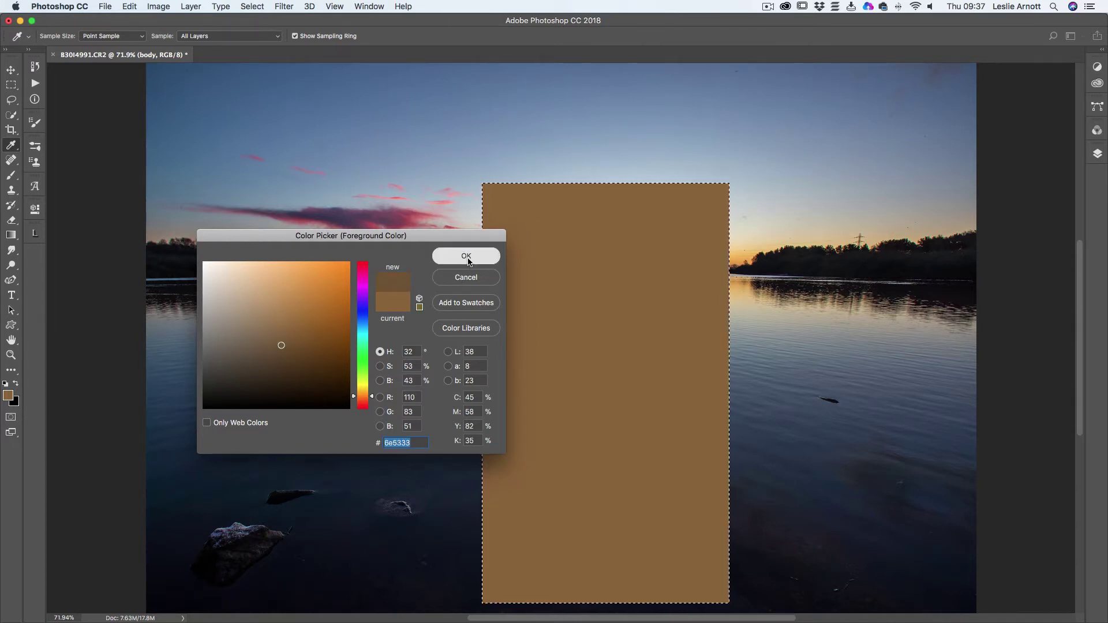
pyautogui.press('b')
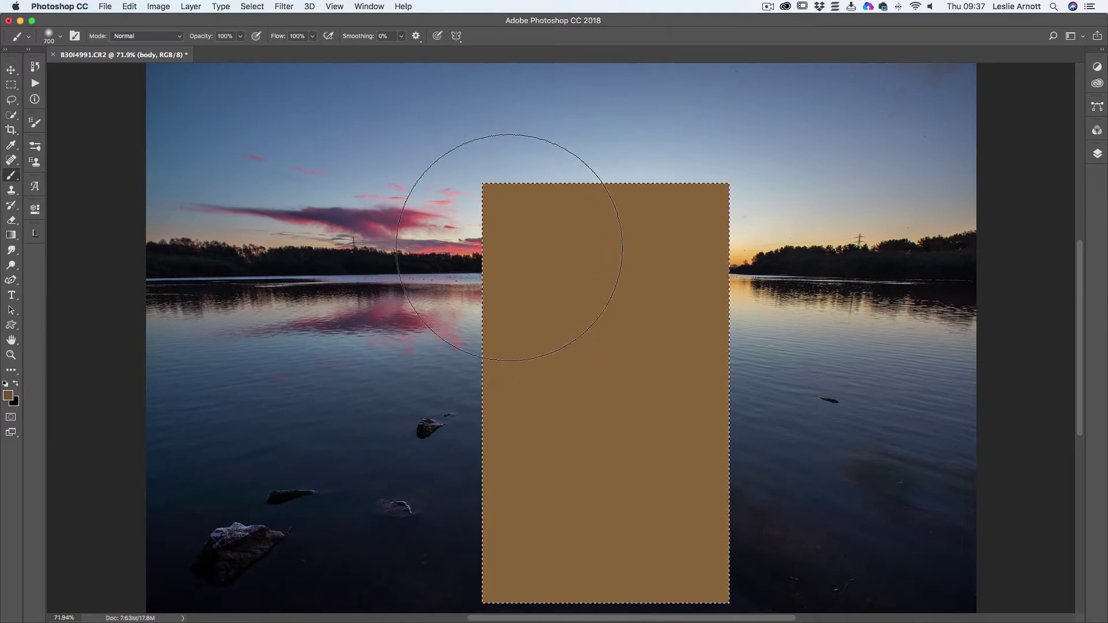
pyautogui.press('[')
pyautogui.press('[')
pyautogui.press('[')
pyautogui.press('[')
pyautogui.press('[')
pyautogui.press('[')
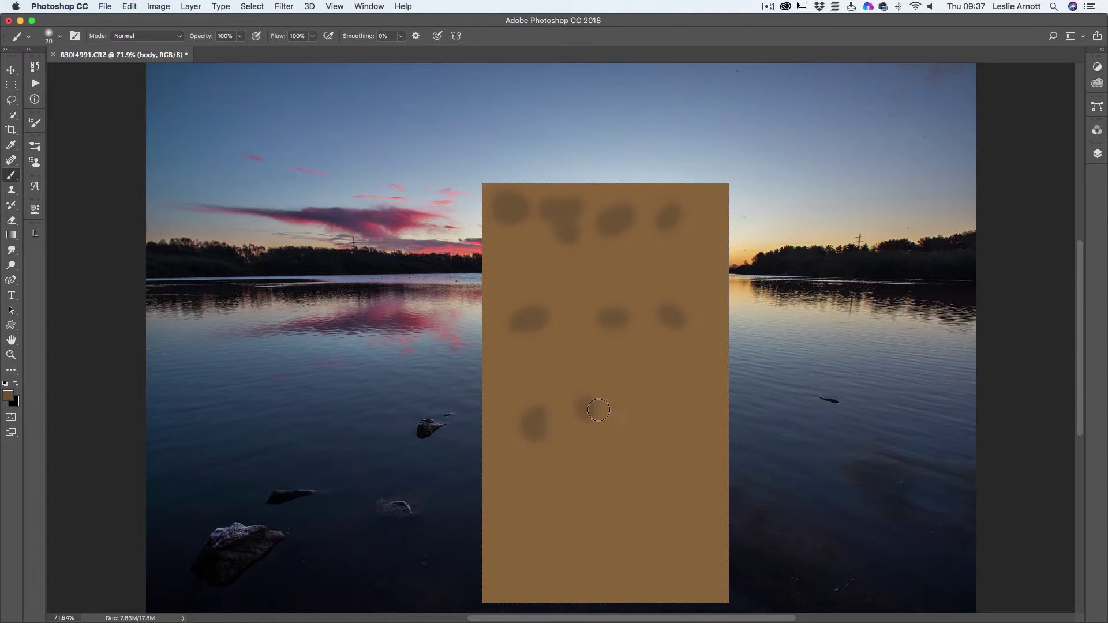
pyautogui.moveTo(684, 437); pyautogui.dragTo(695, 444)
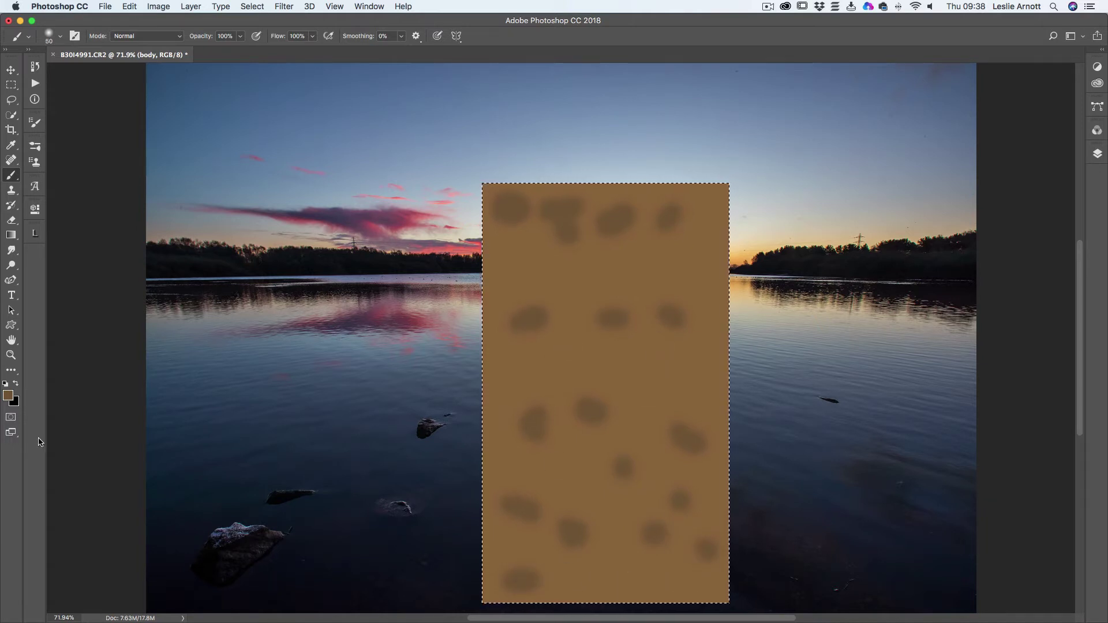
# Add smaller spots between the blotches in deeper brown #614524 with a 40 px brush.
pyautogui.click(7, 395)
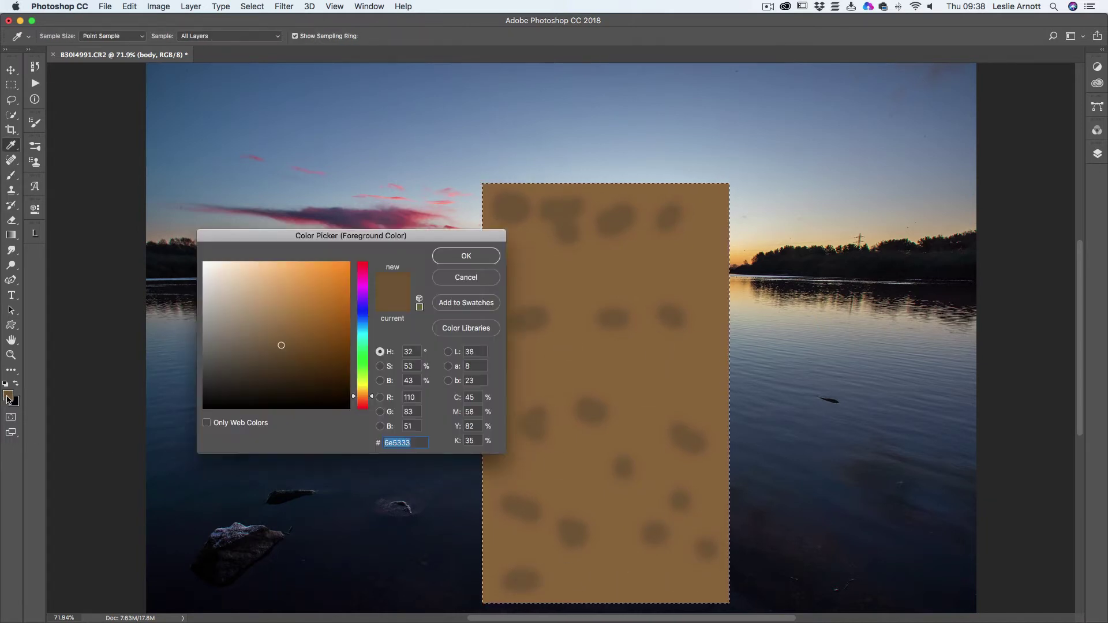
pyautogui.click(295, 352)
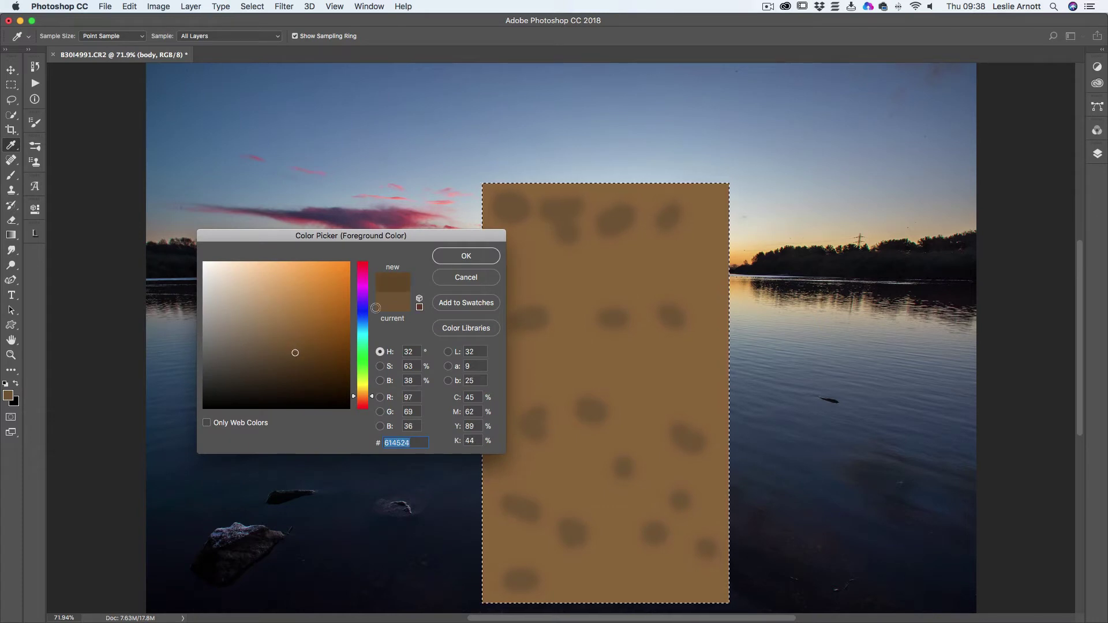
pyautogui.click(490, 255)
pyautogui.press('b')
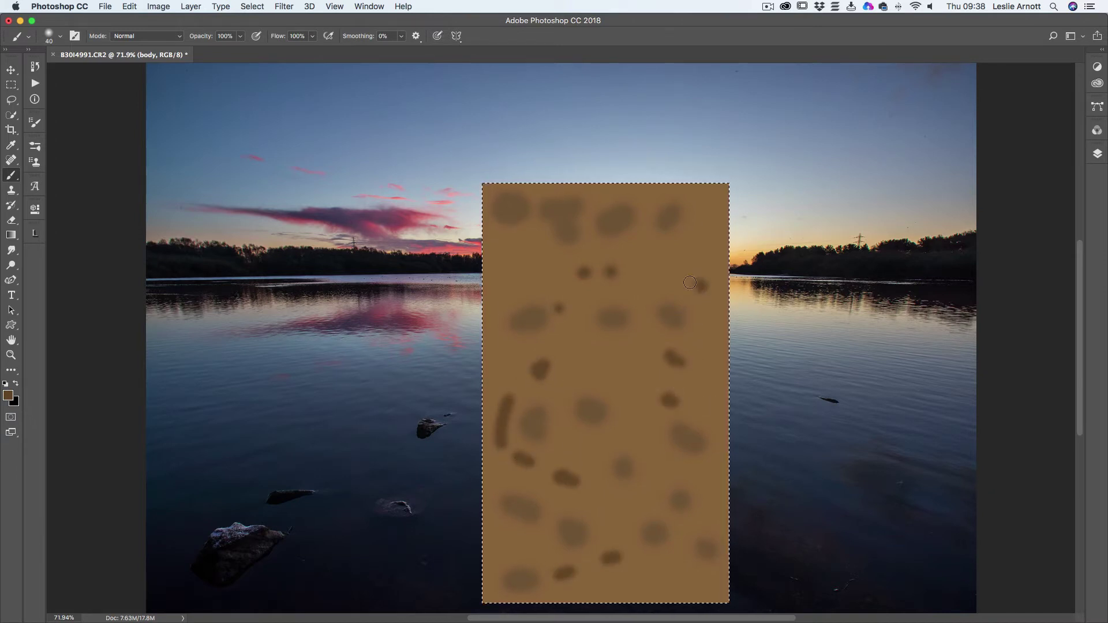
pyautogui.click(536, 267)
pyautogui.click(698, 477)
pyautogui.click(679, 579)
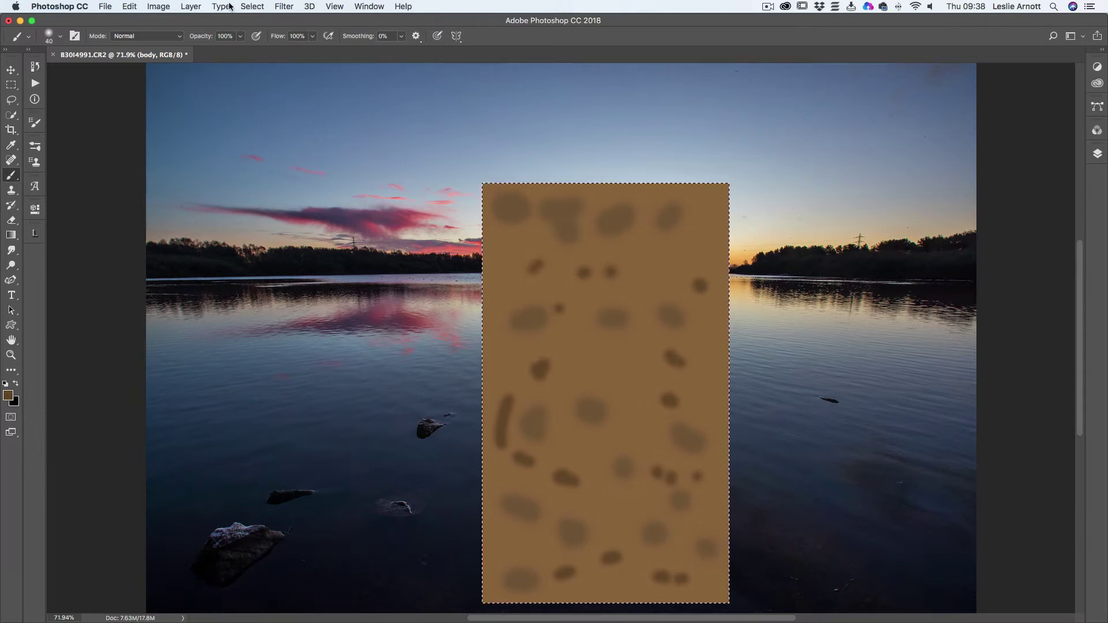
# Apply a Motion Blur at a 90° angle and 266 pixels distance to streak the spots into vertical wood grain.
pyautogui.click(283, 7)
pyautogui.moveTo(302, 202)
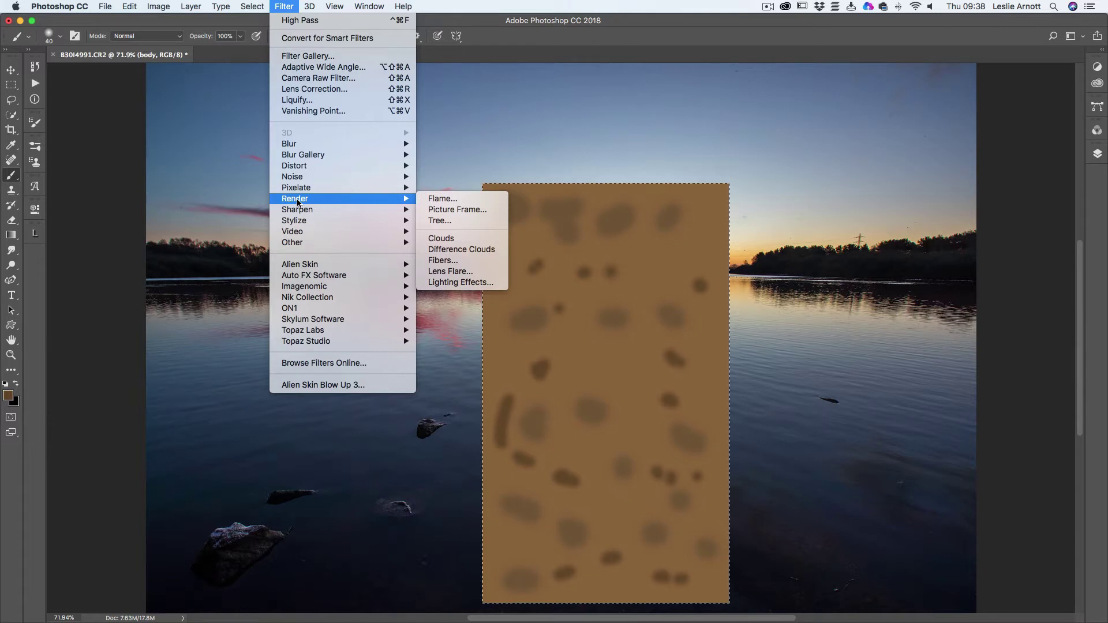
pyautogui.moveTo(309, 147)
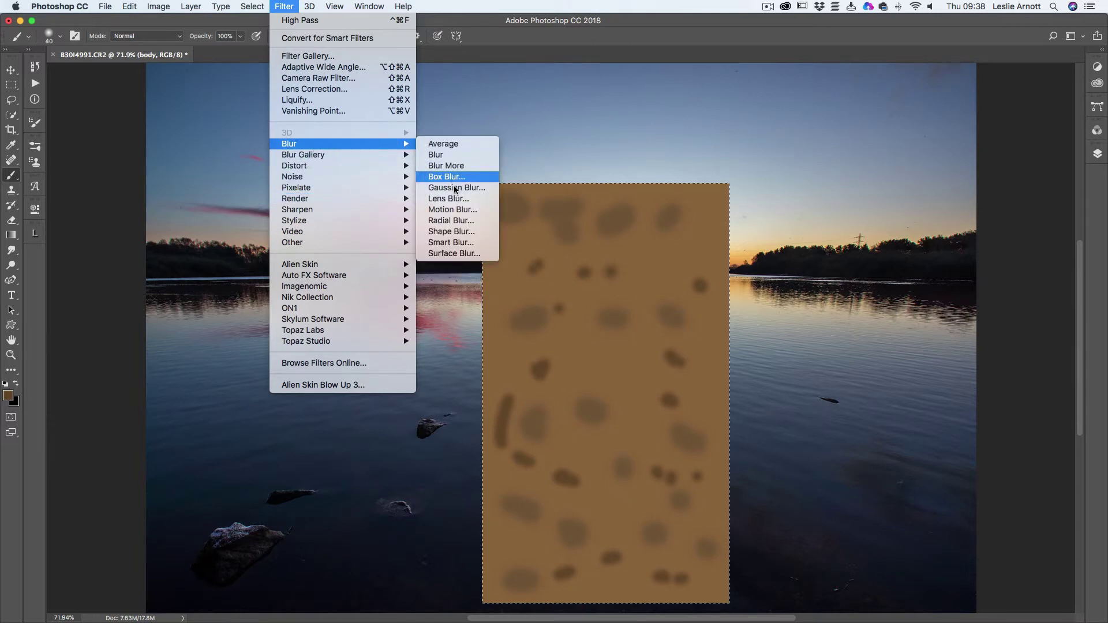
pyautogui.click(454, 210)
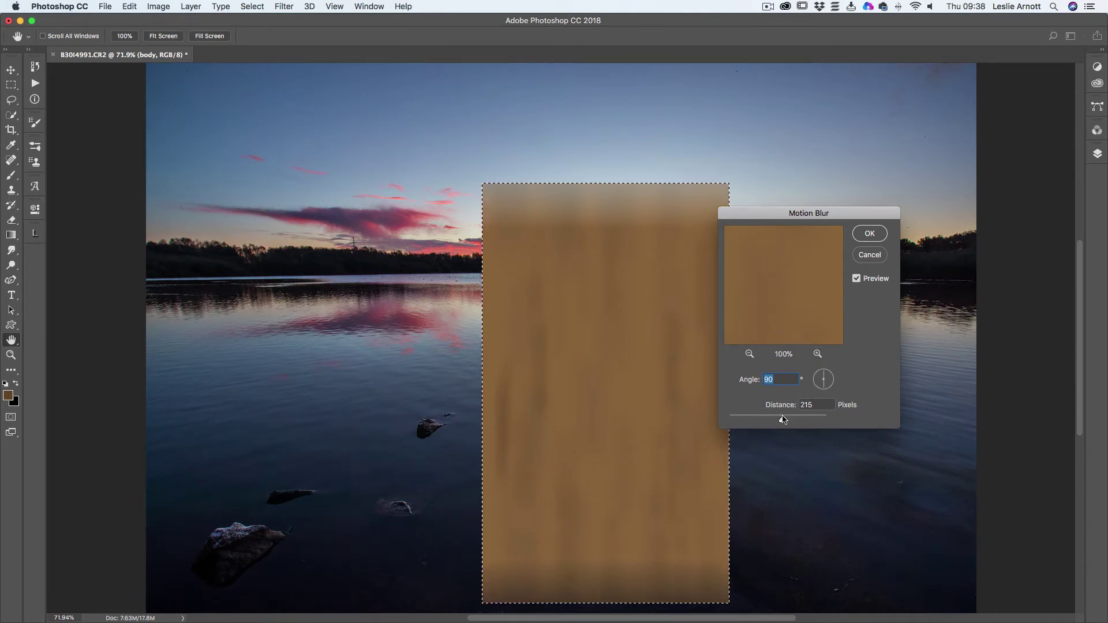
pyautogui.moveTo(782, 420); pyautogui.dragTo(792, 422)
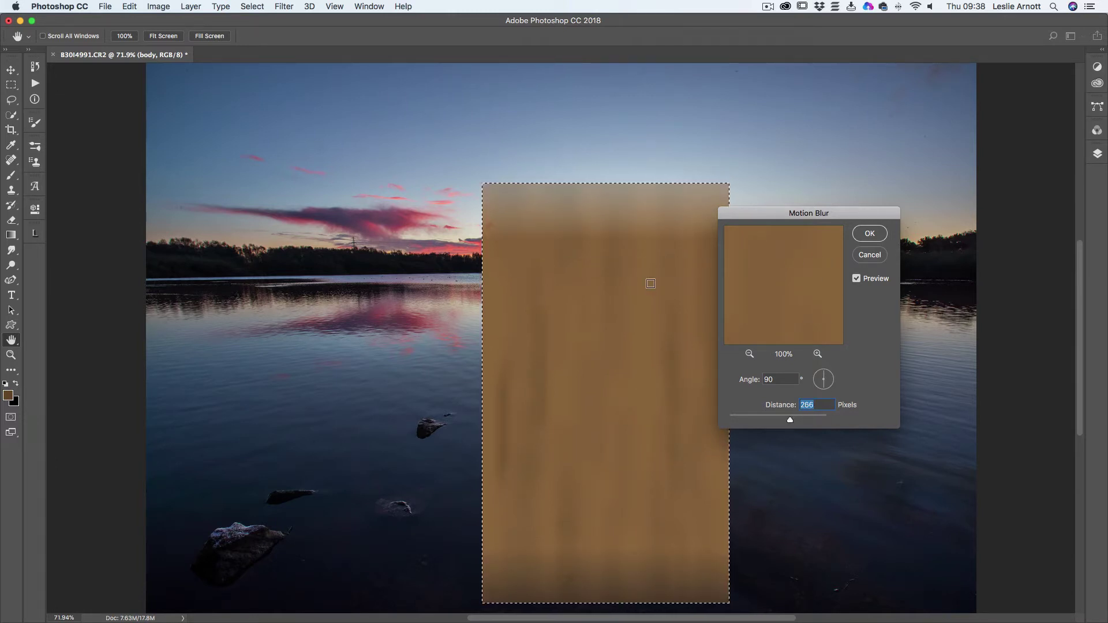
pyautogui.click(869, 233)
pyautogui.press('b')
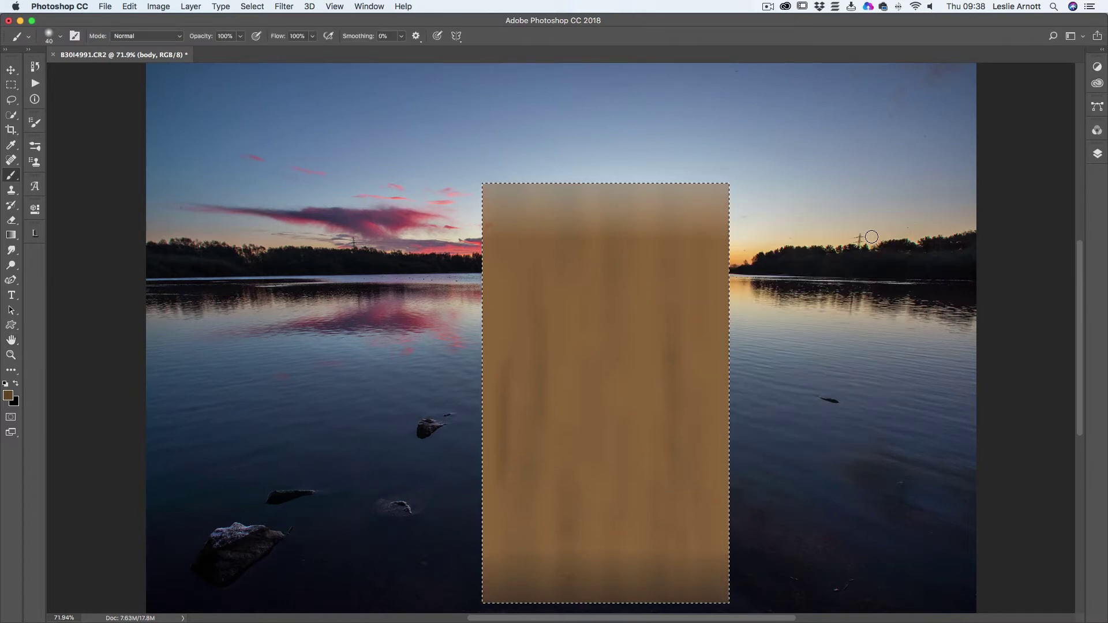
# Duplicate the blurred body layer five times within the Door body group, keeping the default copy names.
pyautogui.click(1097, 153)
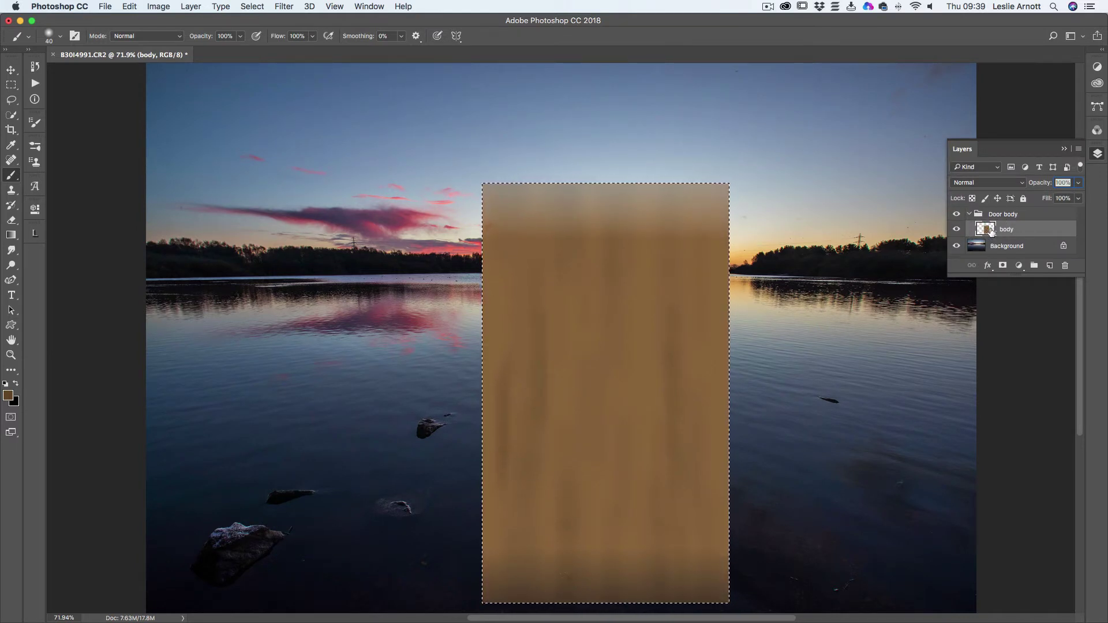
pyautogui.rightClick(1016, 231)
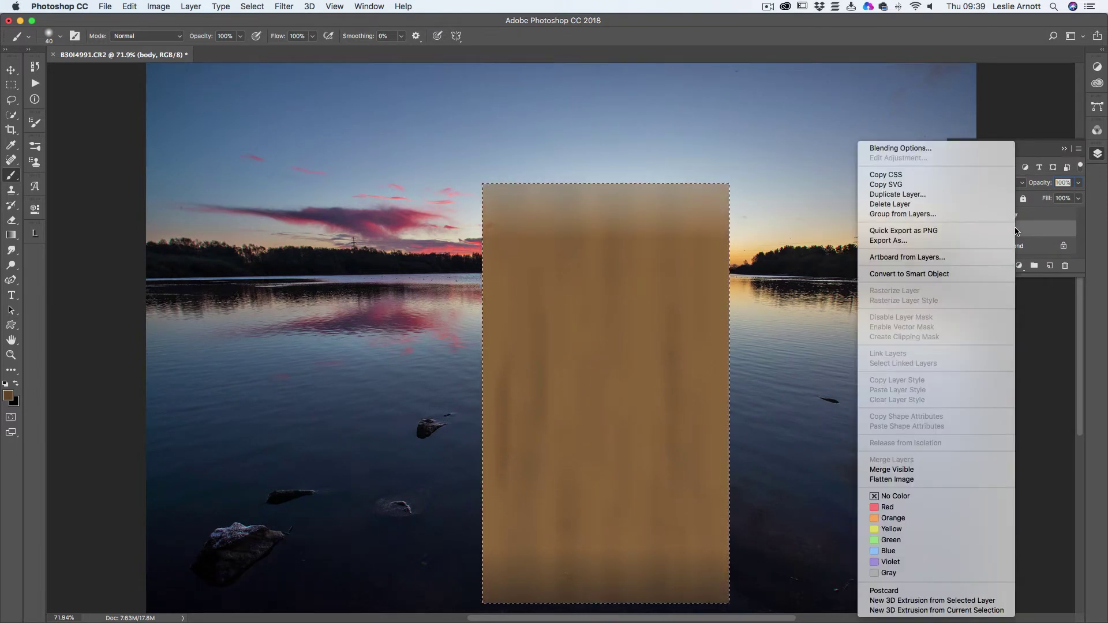
pyautogui.click(912, 195)
pyautogui.click(663, 242)
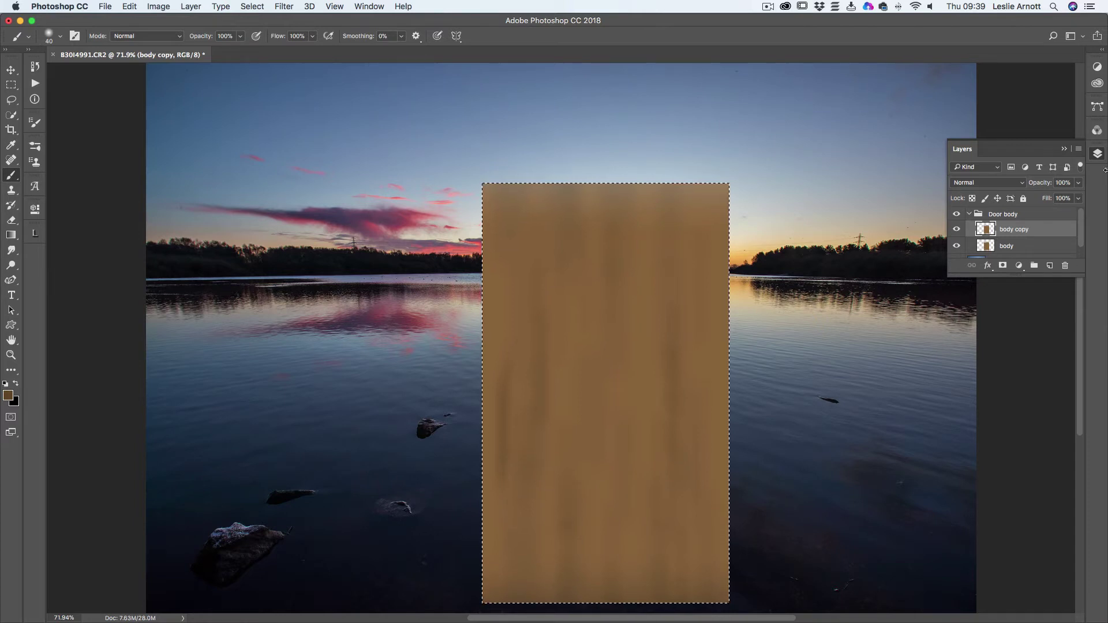
pyautogui.rightClick(1027, 232)
pyautogui.click(937, 195)
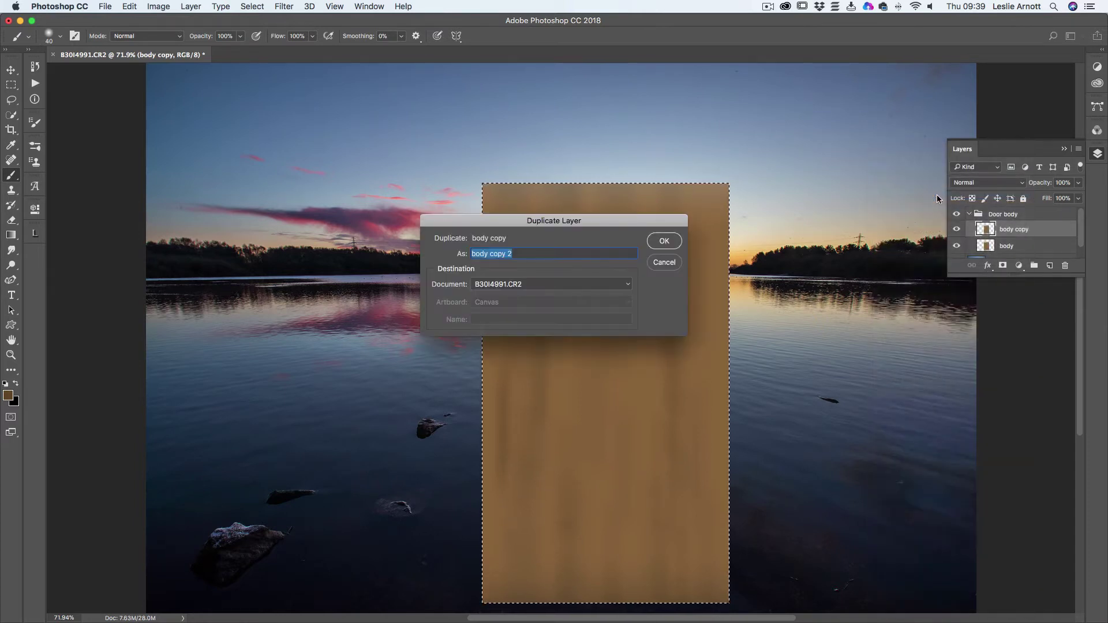
pyautogui.click(669, 242)
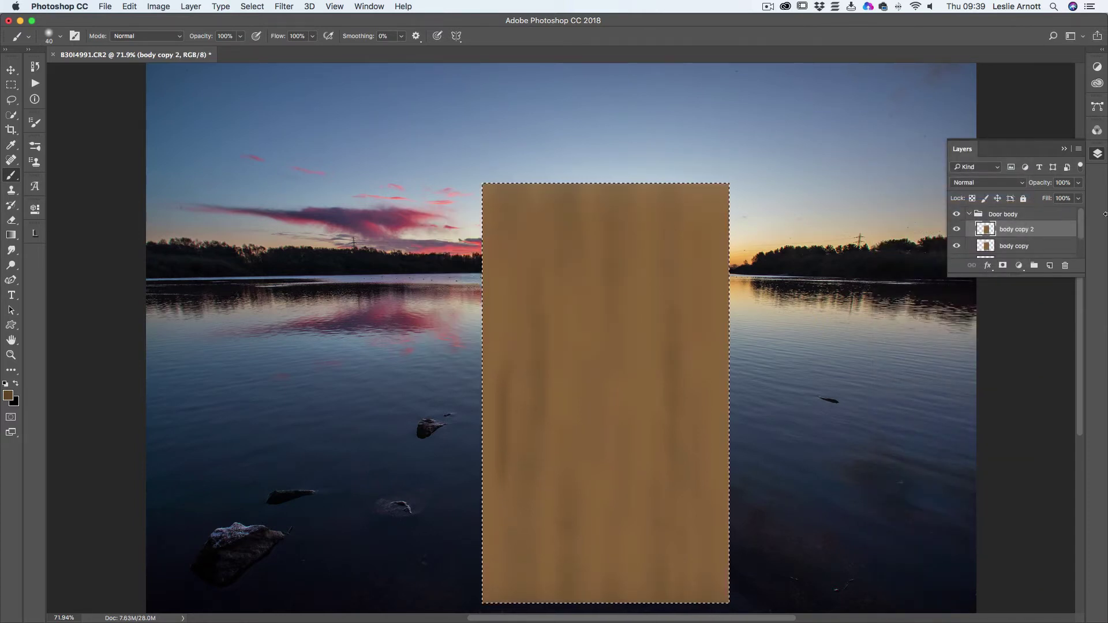
pyautogui.rightClick(1057, 233)
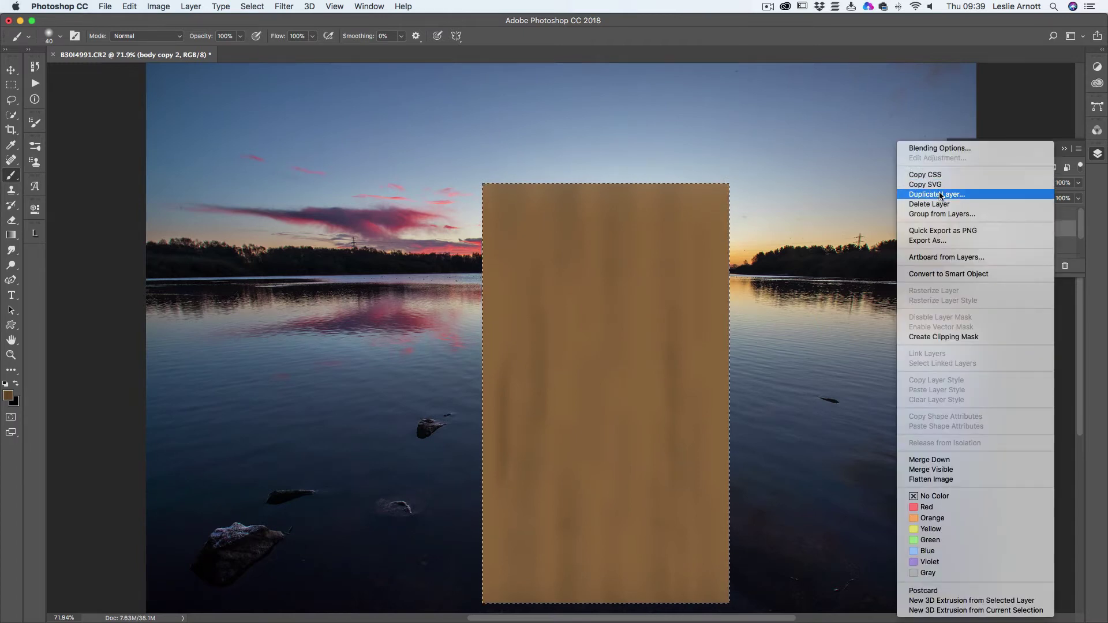
pyautogui.click(940, 194)
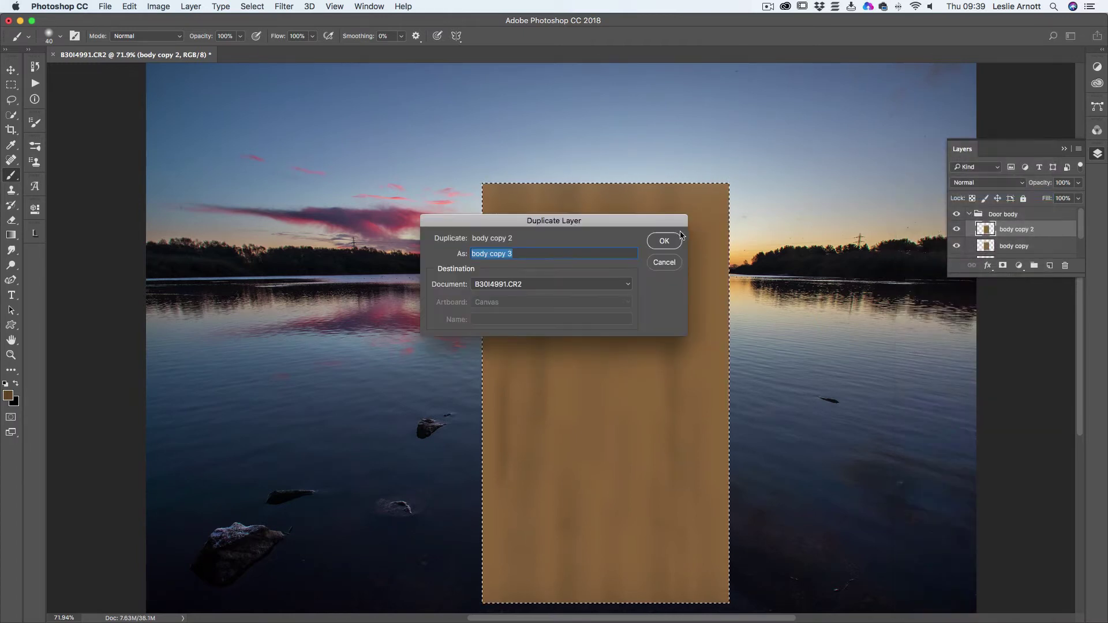
pyautogui.click(674, 240)
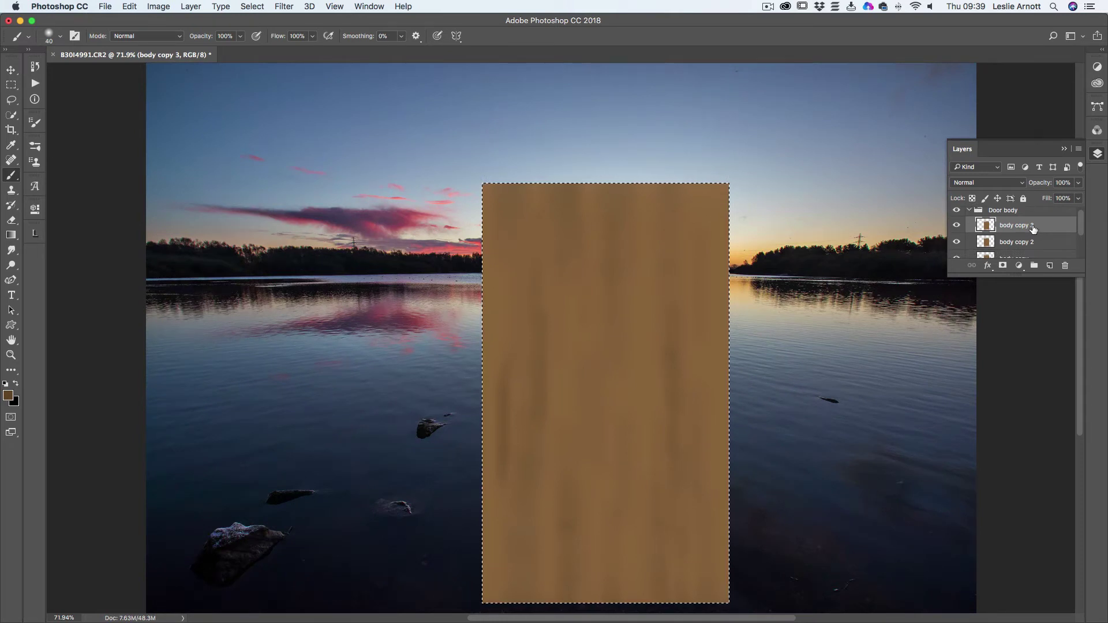
pyautogui.rightClick(1036, 231)
pyautogui.click(922, 196)
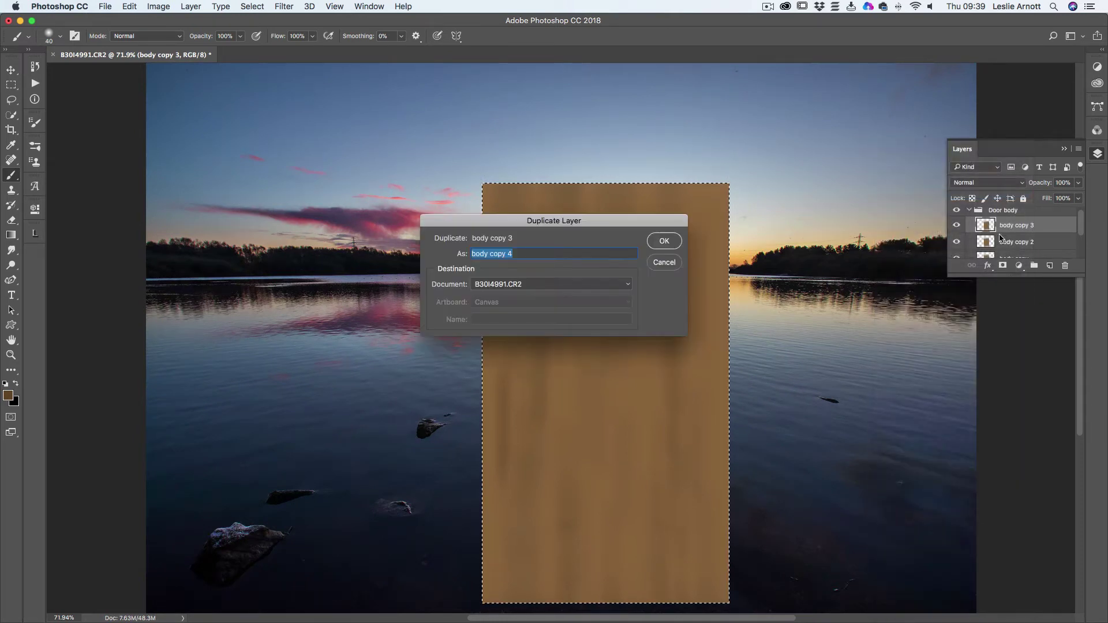
pyautogui.click(673, 241)
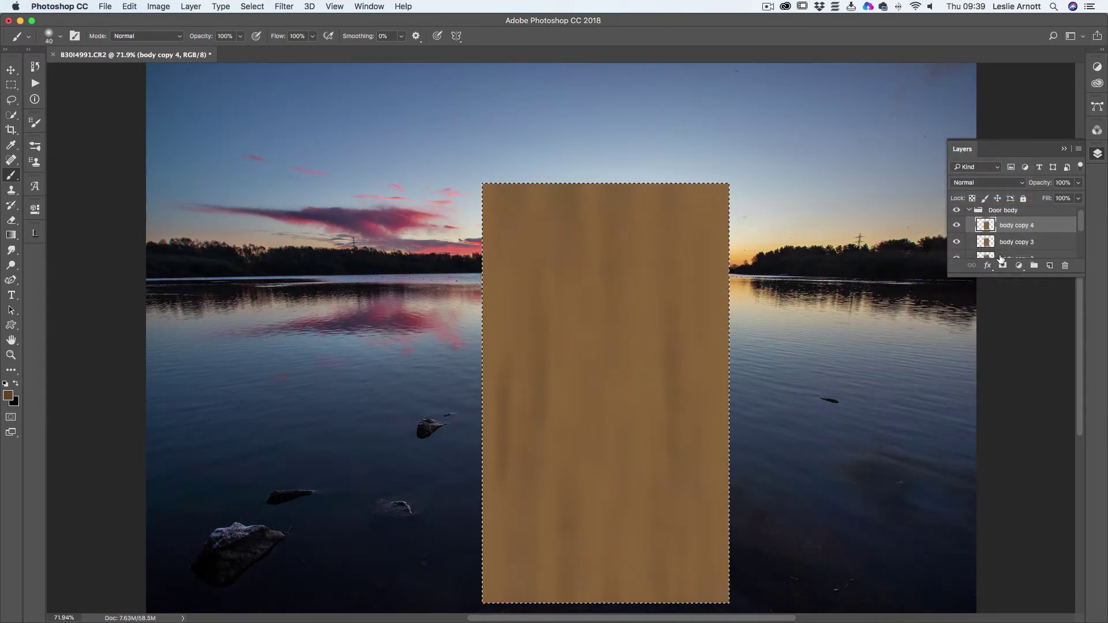
pyautogui.rightClick(1041, 224)
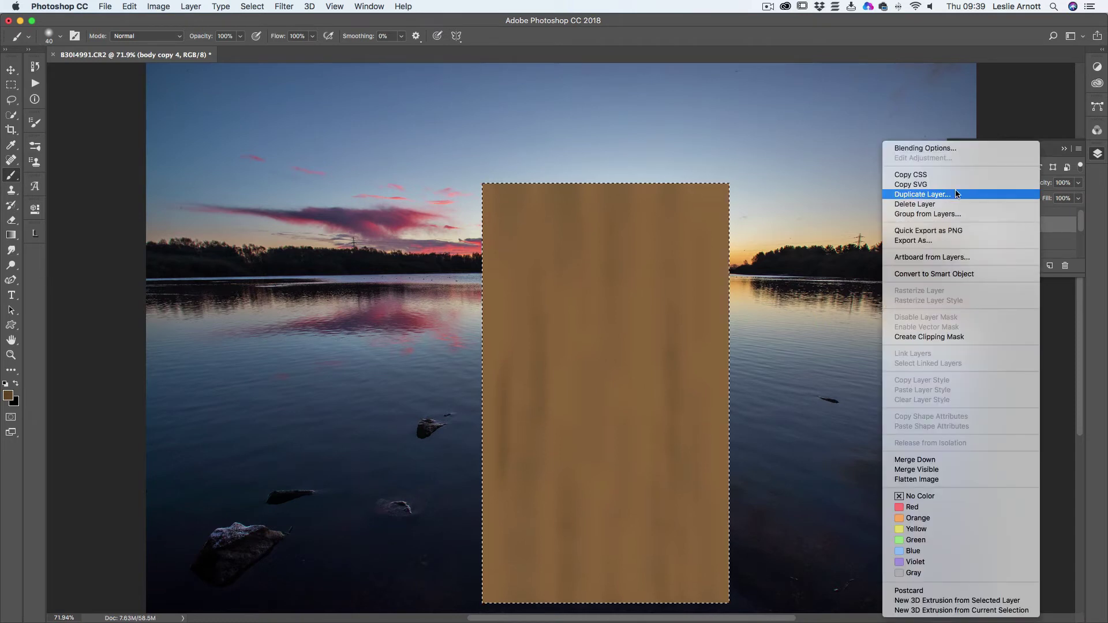
pyautogui.click(899, 196)
pyautogui.click(665, 240)
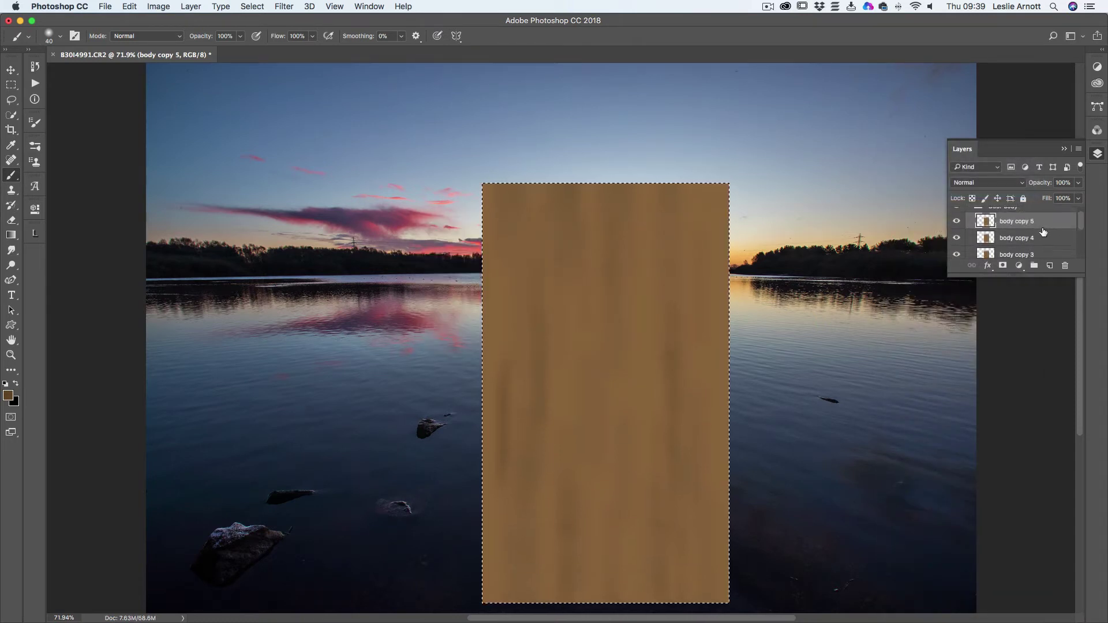
pyautogui.scroll(2, 1044, 231)
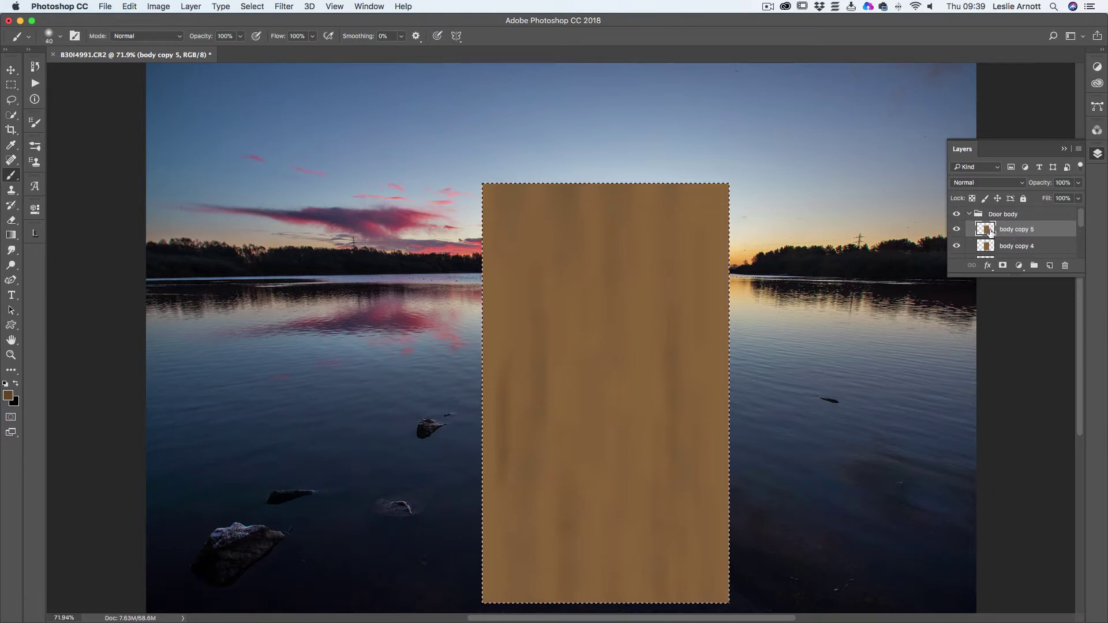
# Select all six body layers in the Door body group and merge them into a single layer.
pyautogui.scroll(-1, 1036, 233)
pyautogui.scroll(-4, 1040, 233)
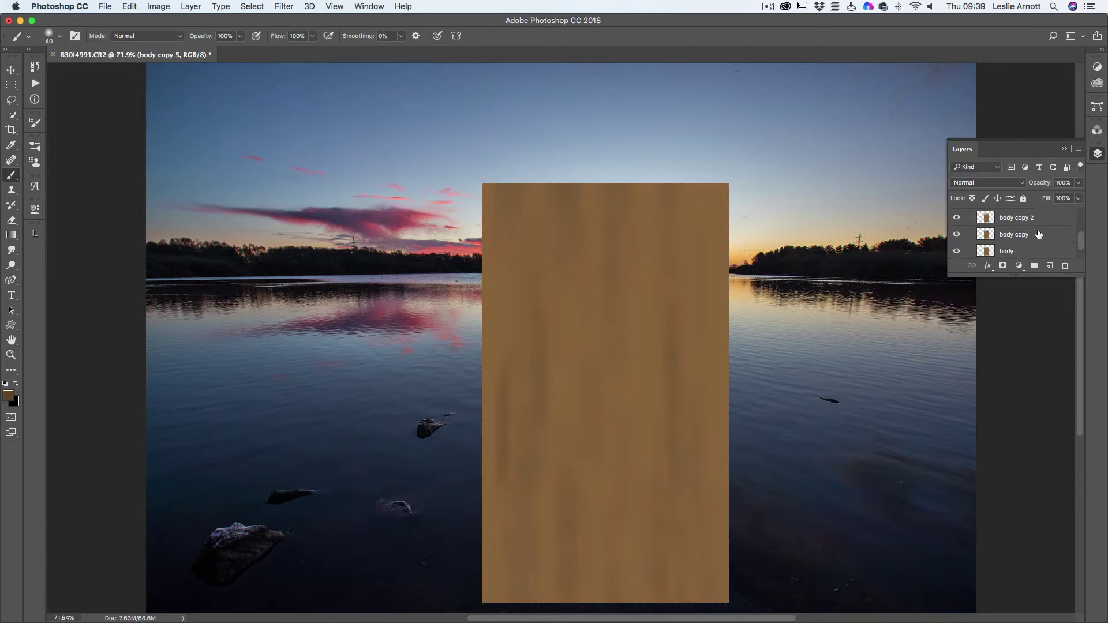
pyautogui.scroll(-1, 988, 236)
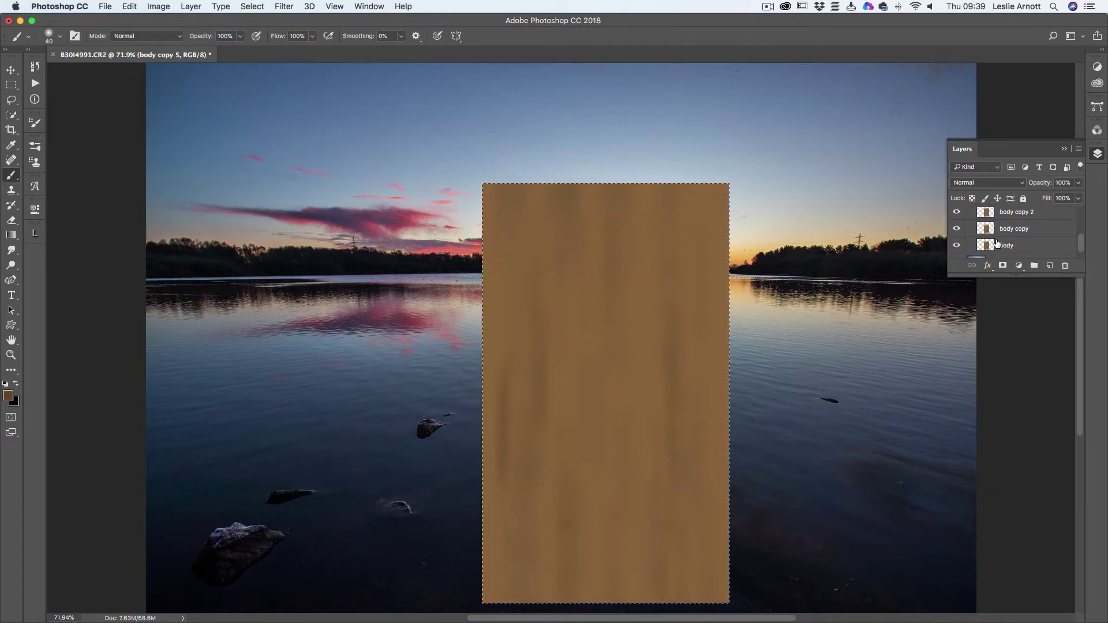
pyautogui.scroll(4, 1025, 235)
pyautogui.scroll(2, 1025, 235)
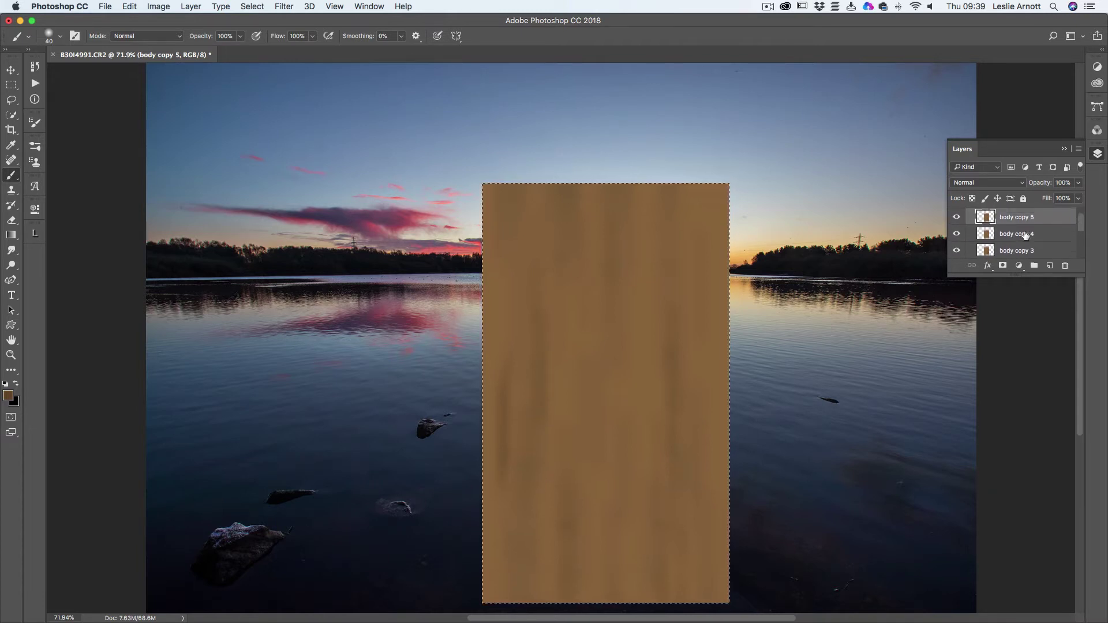
pyautogui.scroll(-4, 1021, 233)
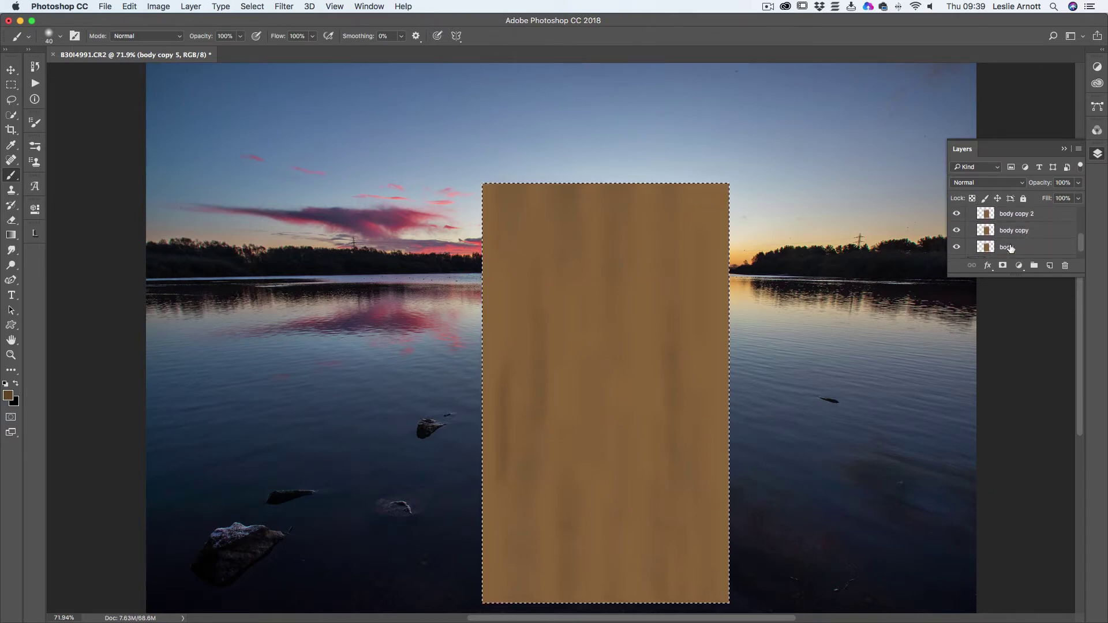
pyautogui.keyDown('shift'); pyautogui.click(1010, 247); pyautogui.keyUp('shift')
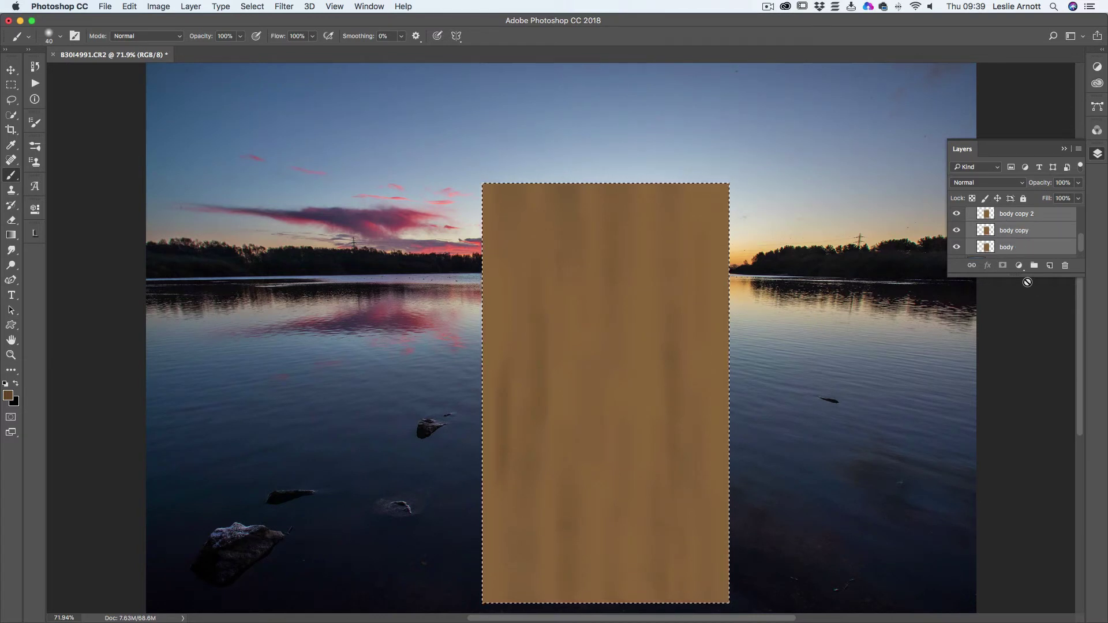
pyautogui.moveTo(1027, 276); pyautogui.dragTo(1041, 457)
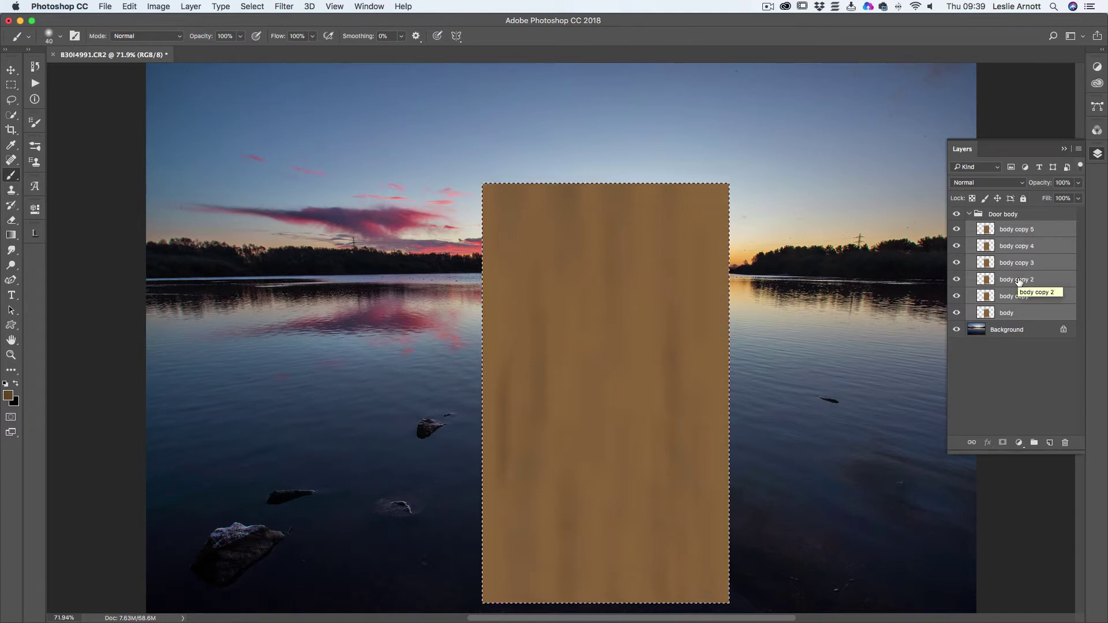
pyautogui.rightClick(1015, 252)
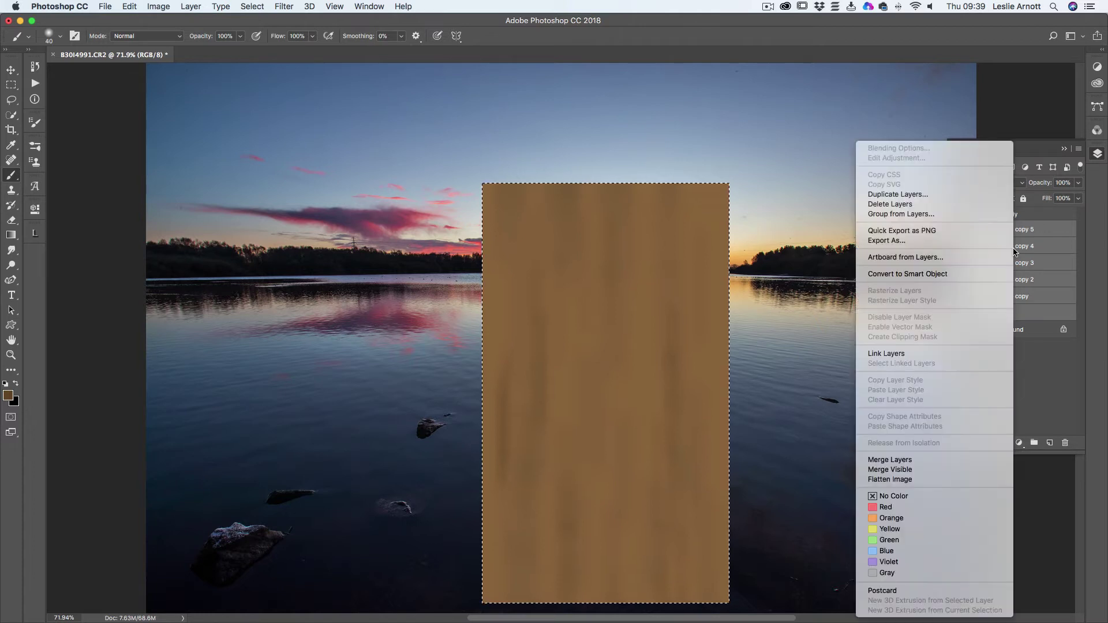
pyautogui.click(920, 460)
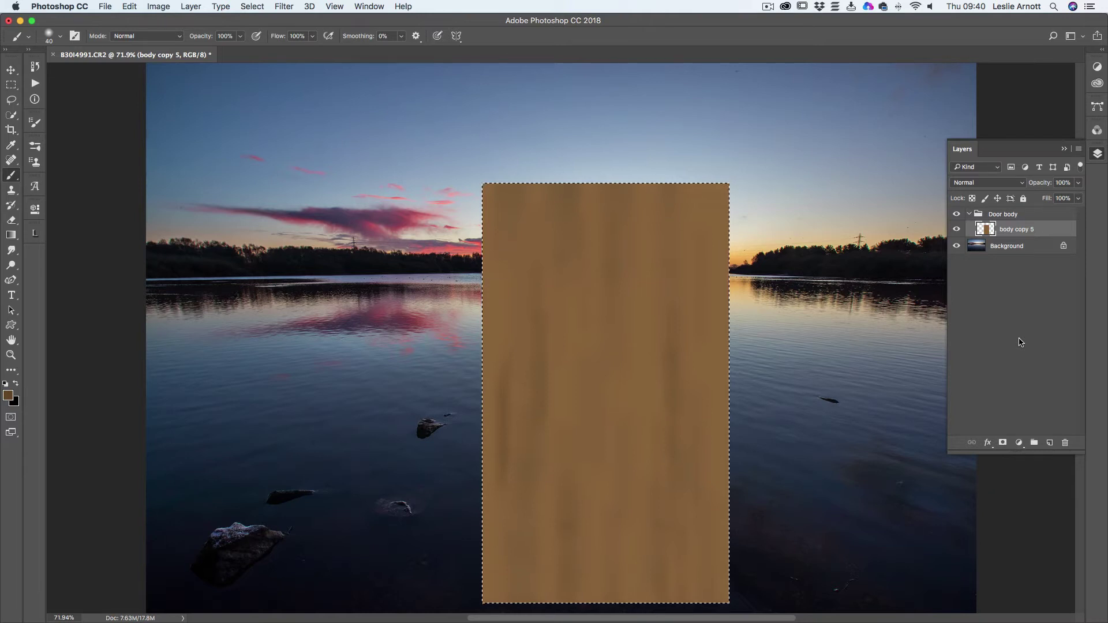
# Duplicate the merged door body layer within the same document, keeping the default name.
pyautogui.rightClick(1015, 230)
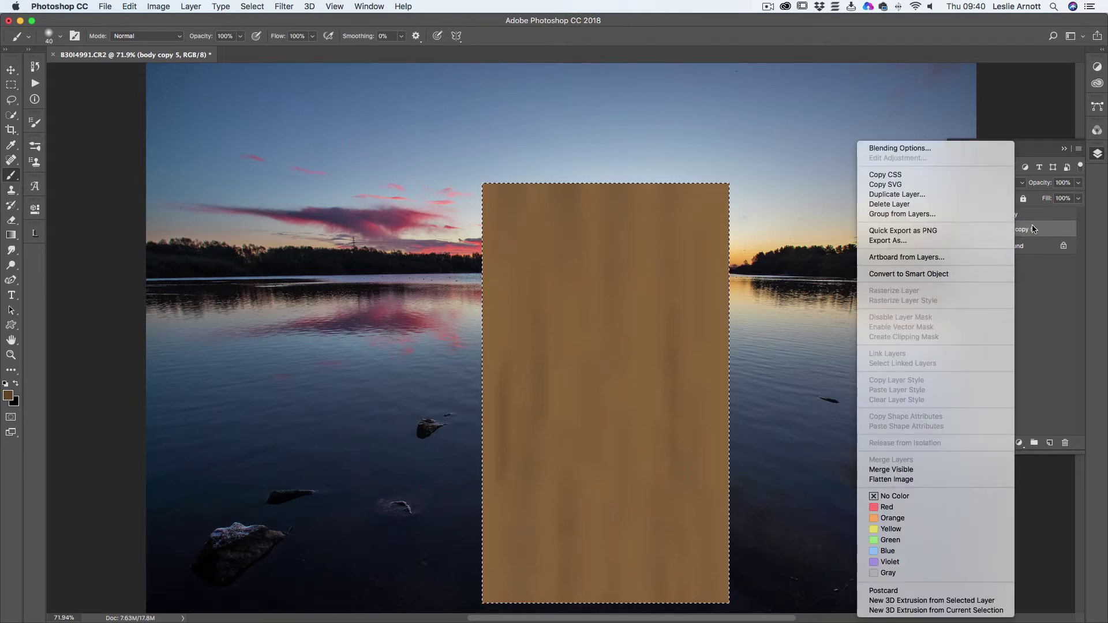
pyautogui.click(1033, 229)
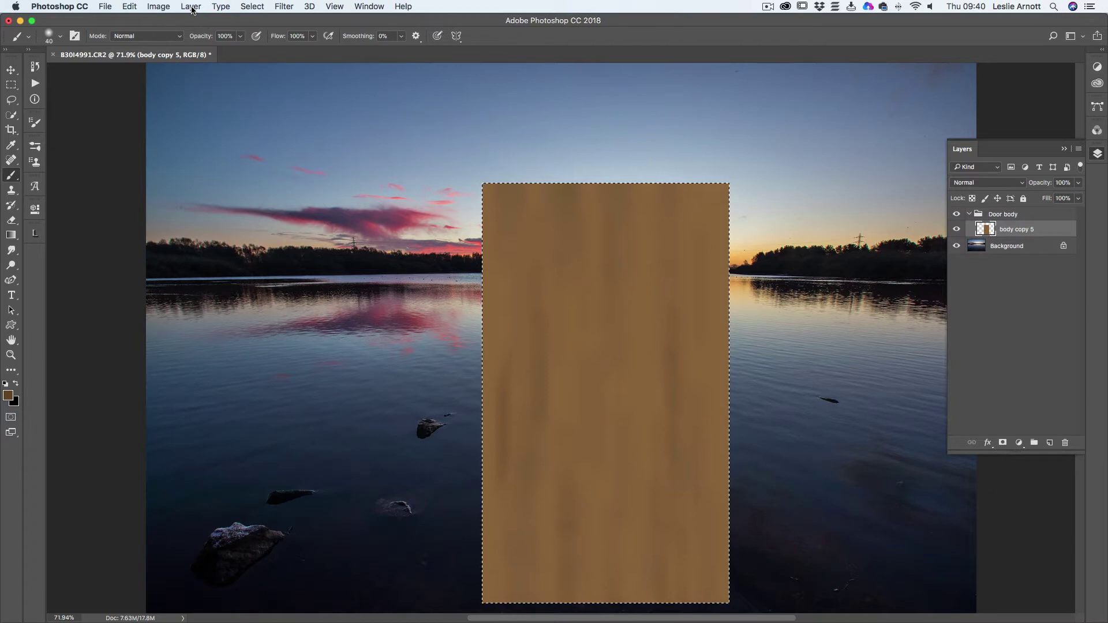
pyautogui.rightClick(1037, 231)
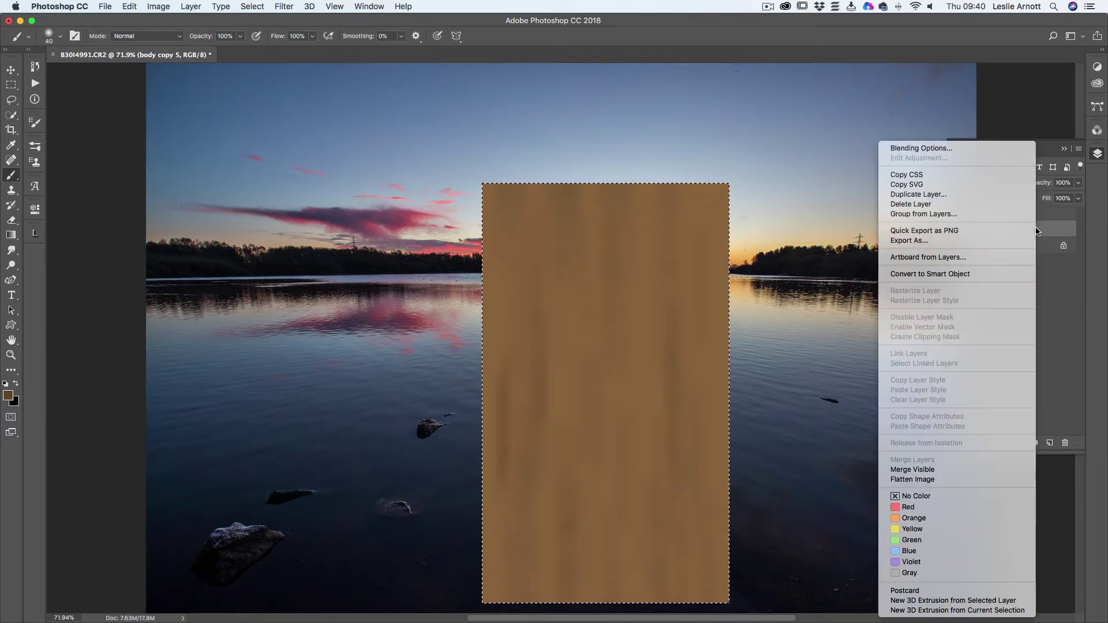
pyautogui.click(925, 196)
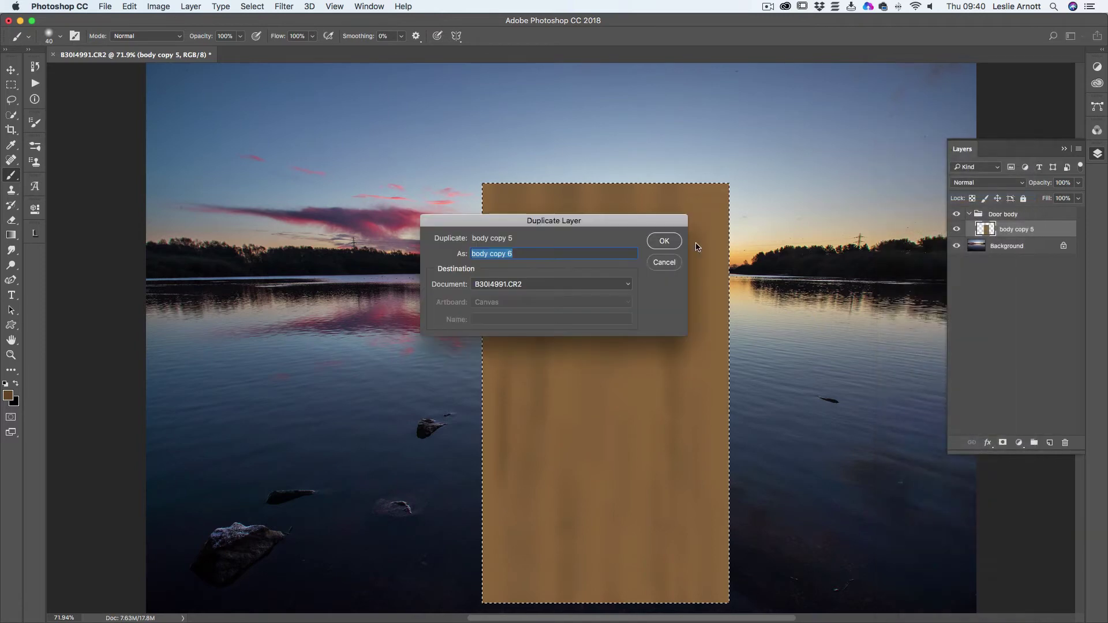
pyautogui.click(664, 242)
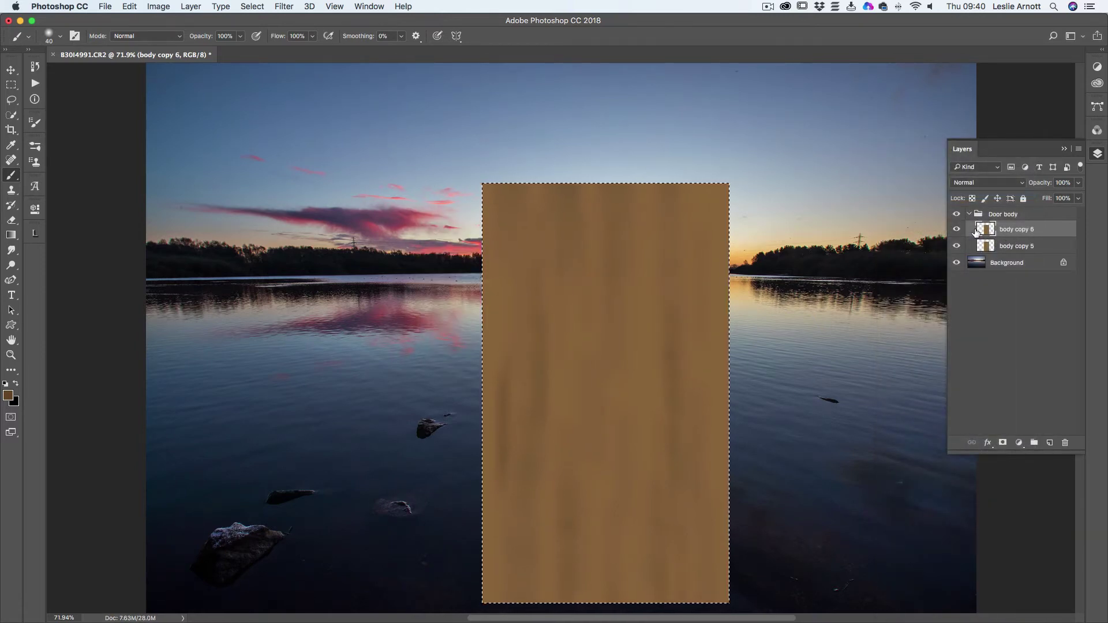
# Add grain to the duplicated body layer with the Camera Raw Filter, using Grain Amount 30 and Size 32.
pyautogui.click(281, 7)
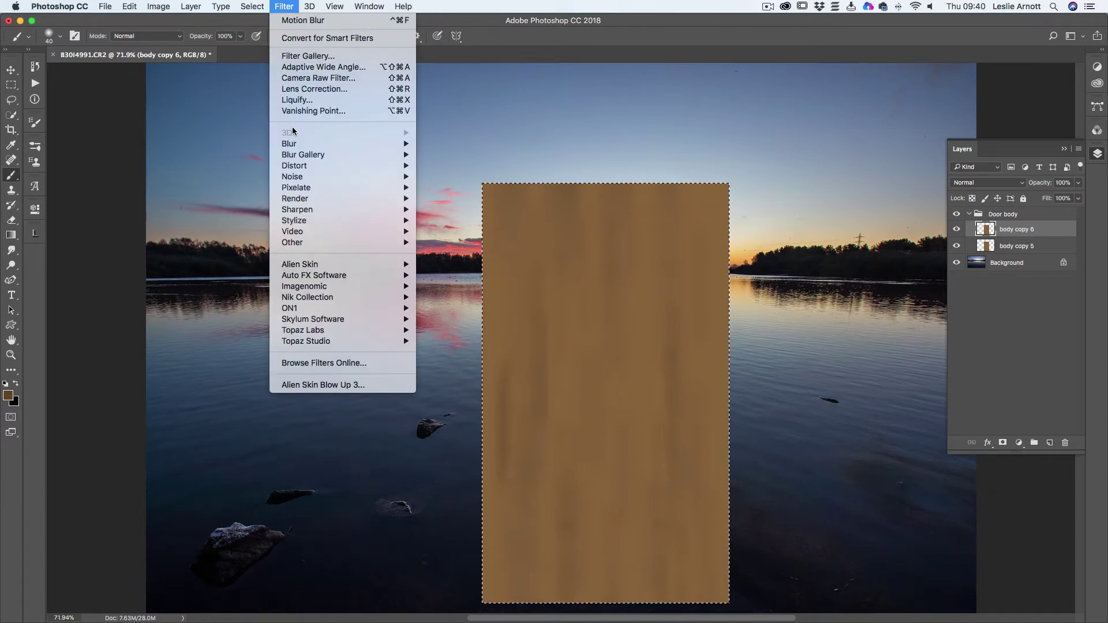
pyautogui.moveTo(324, 199)
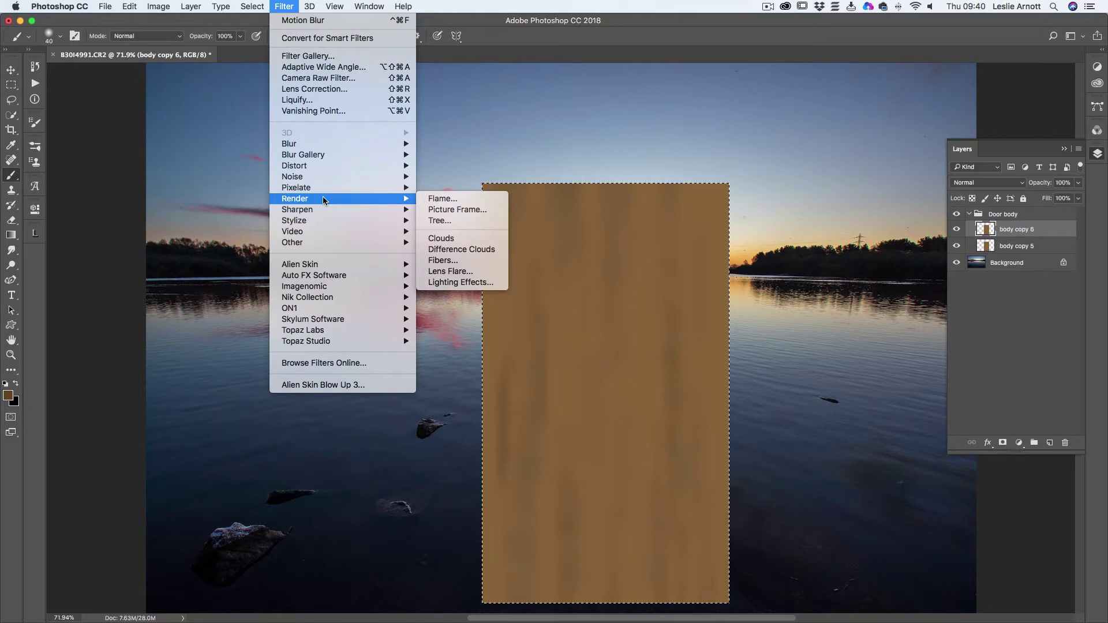
pyautogui.click(315, 79)
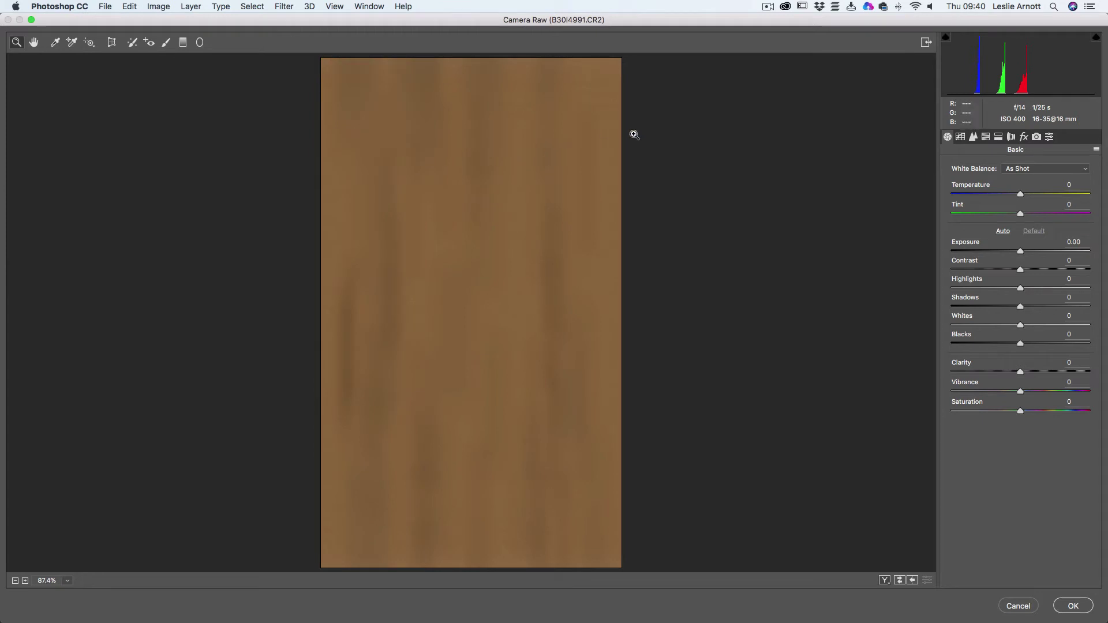
pyautogui.click(1024, 137)
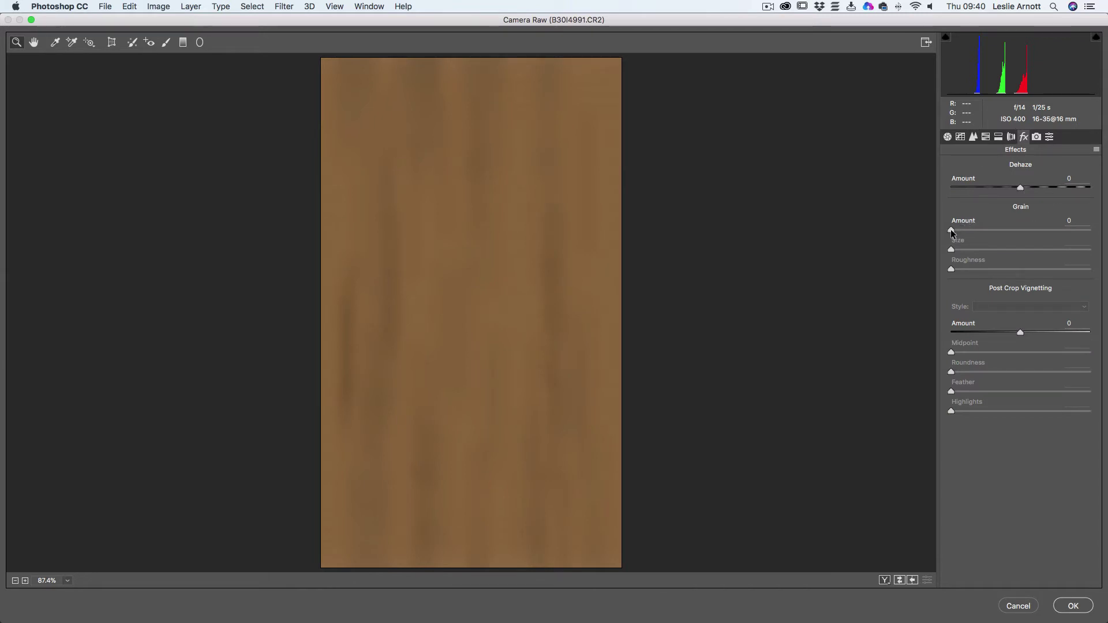
pyautogui.moveTo(951, 229); pyautogui.dragTo(994, 248)
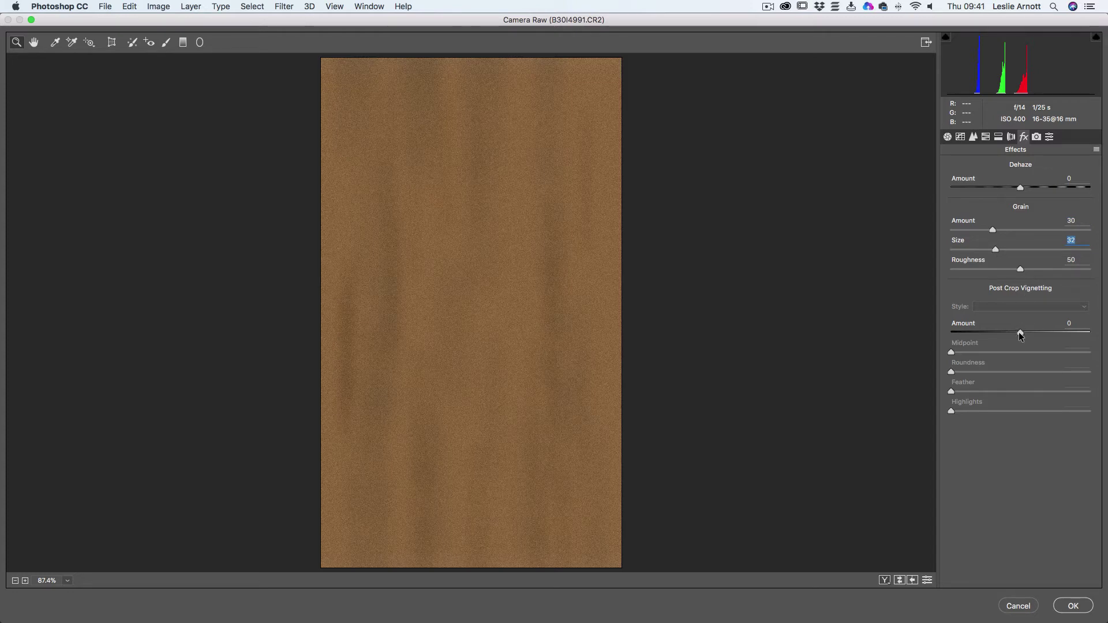
pyautogui.moveTo(1019, 332)
pyautogui.mouseDown()
pyautogui.moveTo(1039, 332)
pyautogui.moveTo(1020, 333)
pyautogui.mouseUp()
pyautogui.moveTo(1020, 269); pyautogui.dragTo(1010, 249)
pyautogui.click(1071, 605)
pyautogui.click(1071, 606)
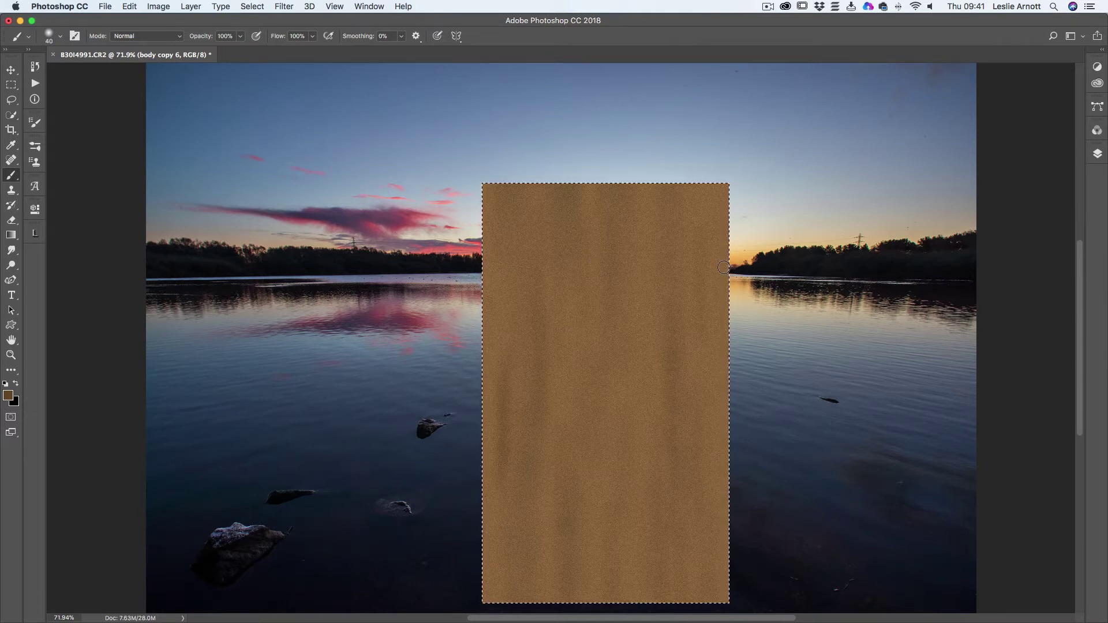
# Lower the grainy body copy's opacity to 70% and merge it down into the body layer beneath.
pyautogui.click(1095, 154)
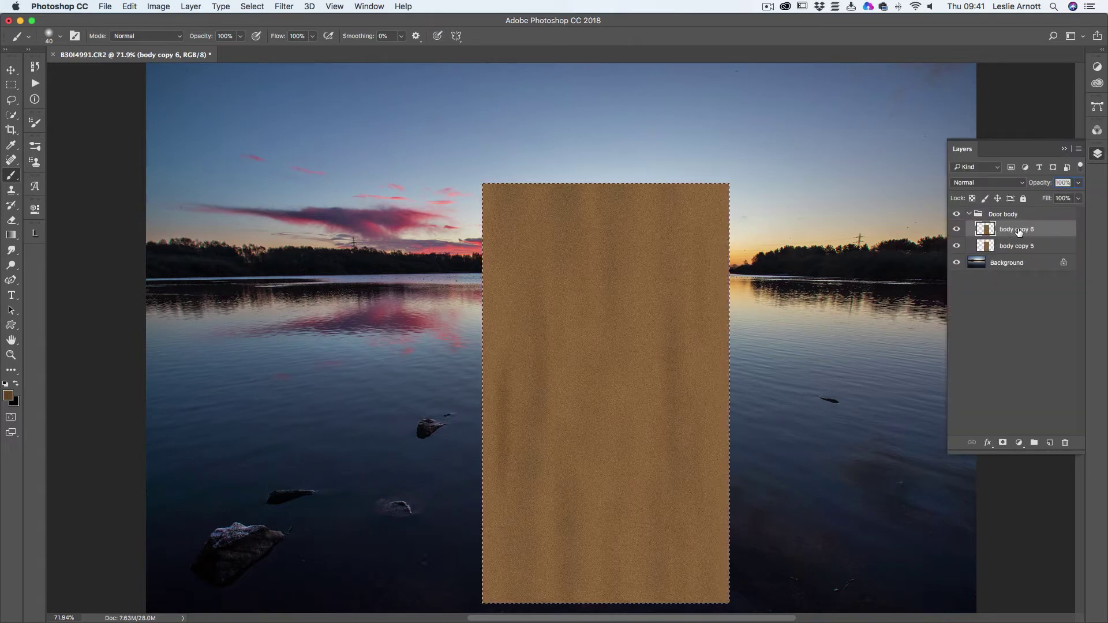
pyautogui.click(957, 230)
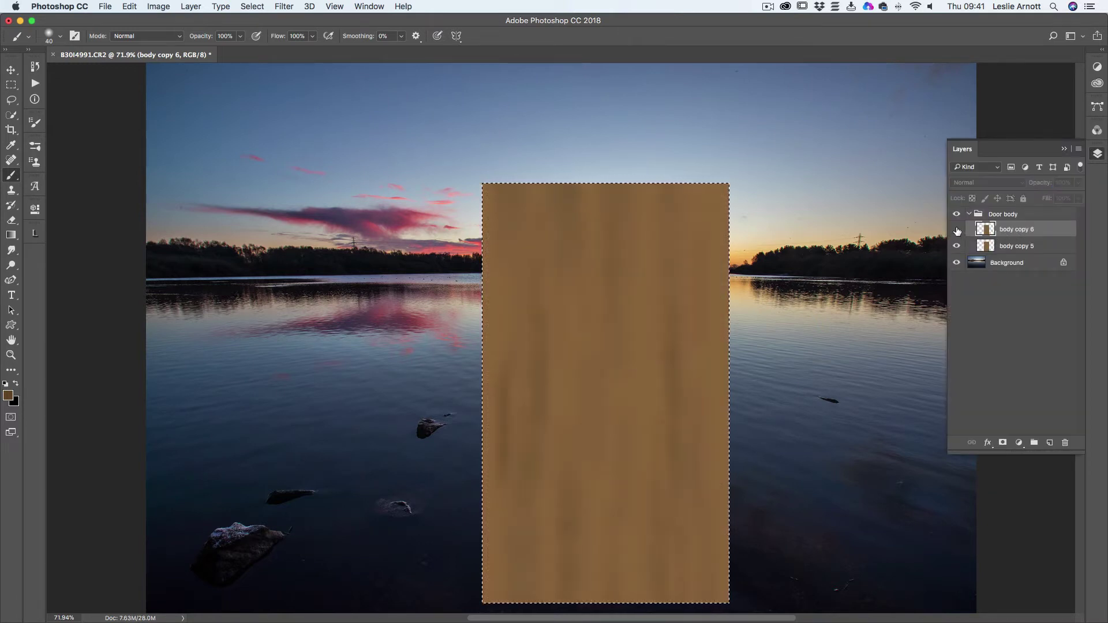
pyautogui.click(957, 229)
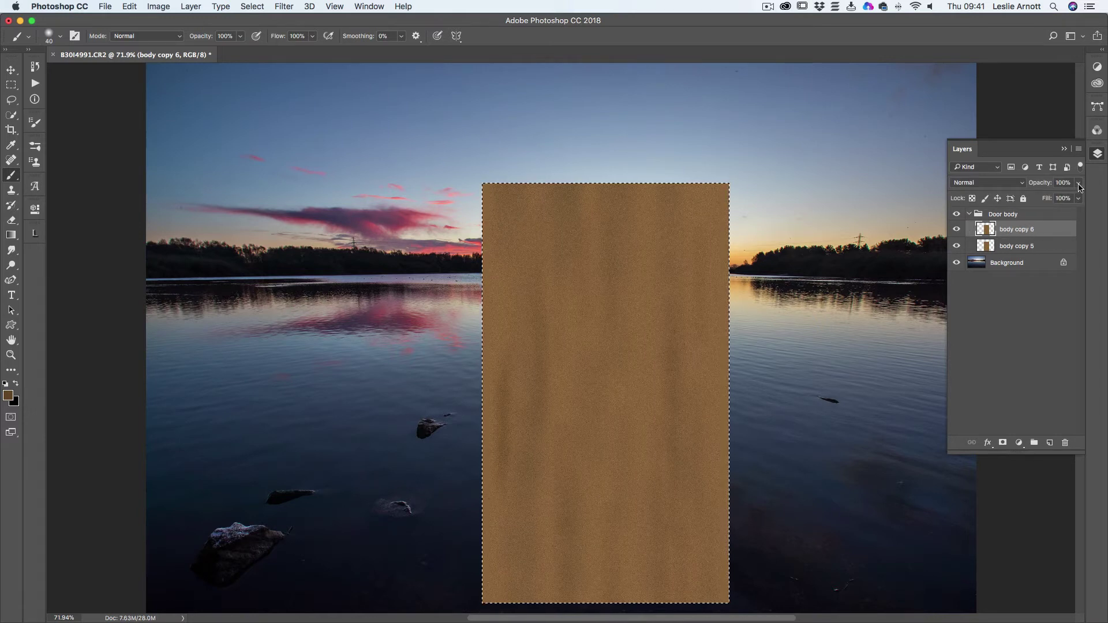
pyautogui.click(1077, 198)
pyautogui.moveTo(1077, 199); pyautogui.dragTo(1061, 200)
pyautogui.rightClick(1046, 229)
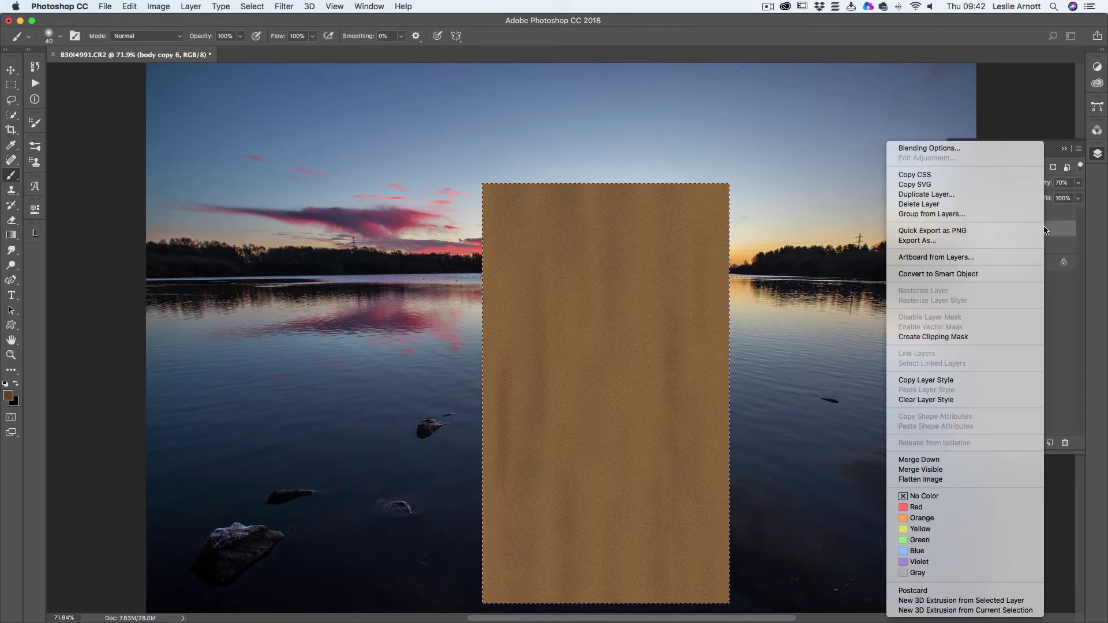
pyautogui.click(929, 461)
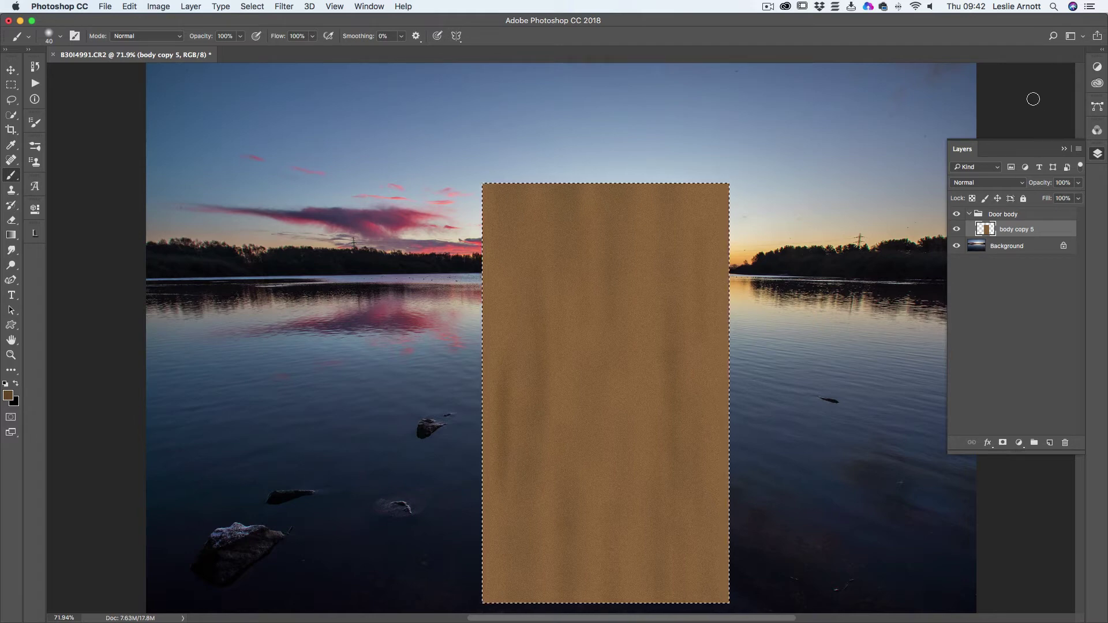
# Duplicate the grainy door body layer and set the copy's blend mode to Multiply.
pyautogui.rightClick(1021, 231)
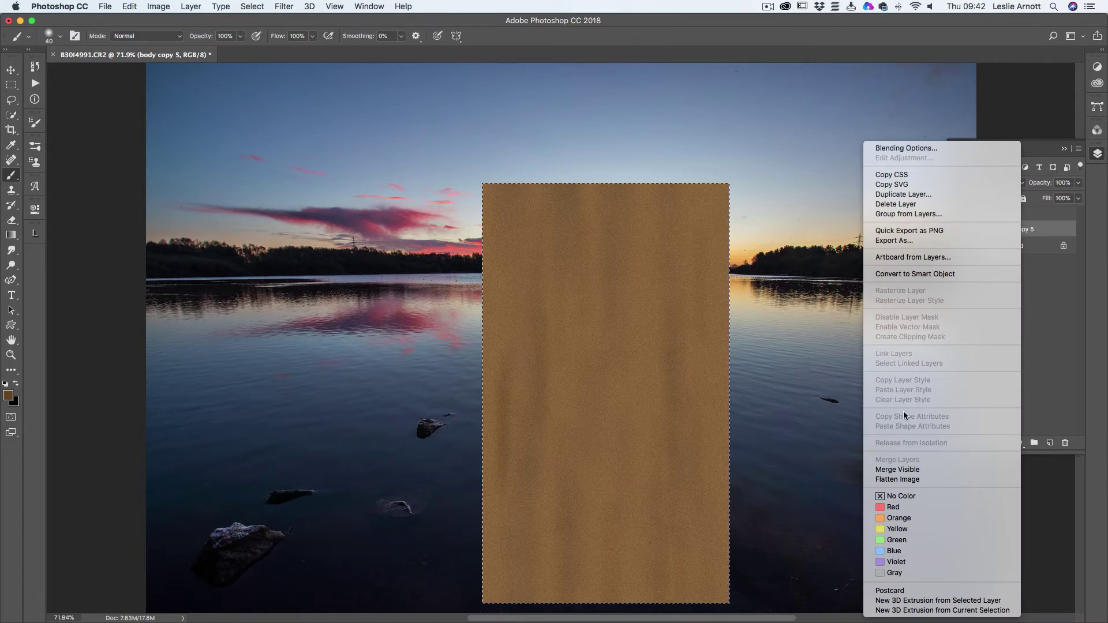
pyautogui.click(901, 193)
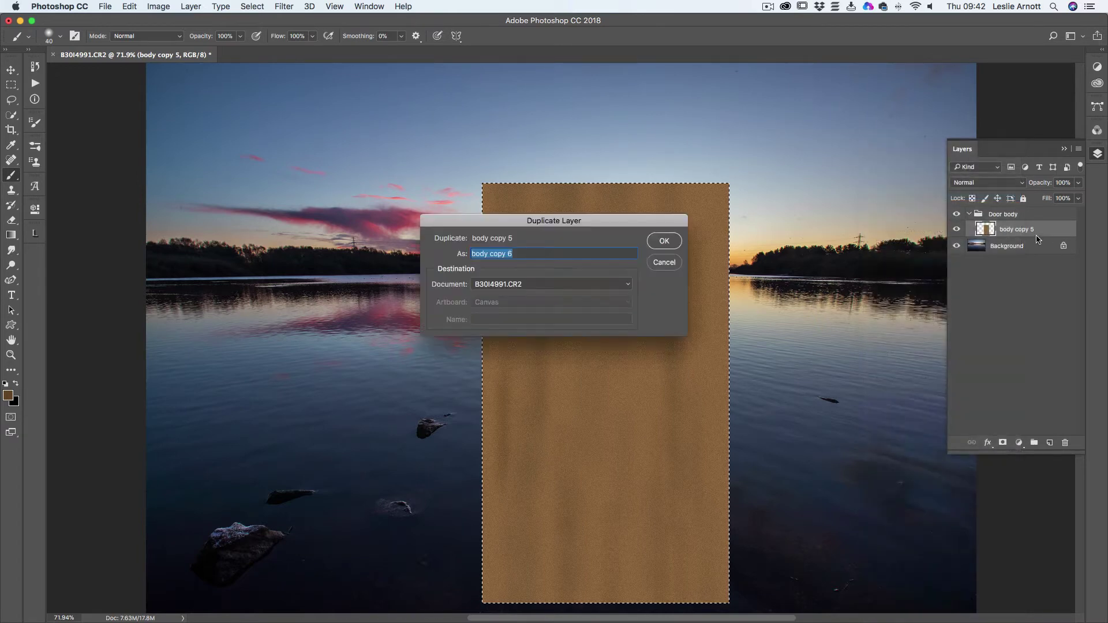
pyautogui.click(662, 243)
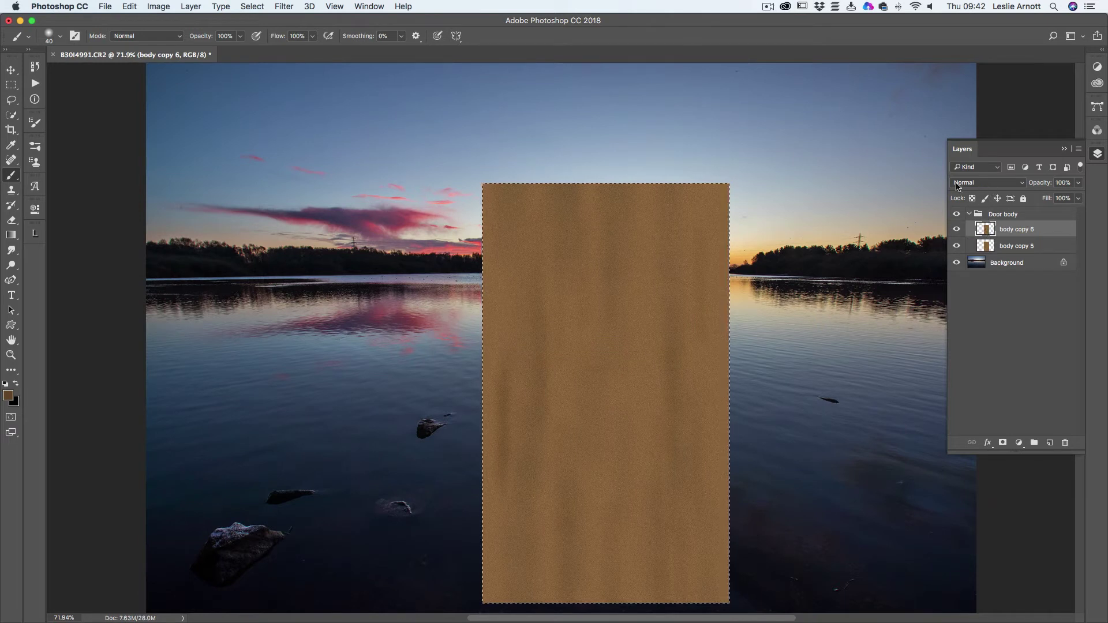
pyautogui.click(990, 182)
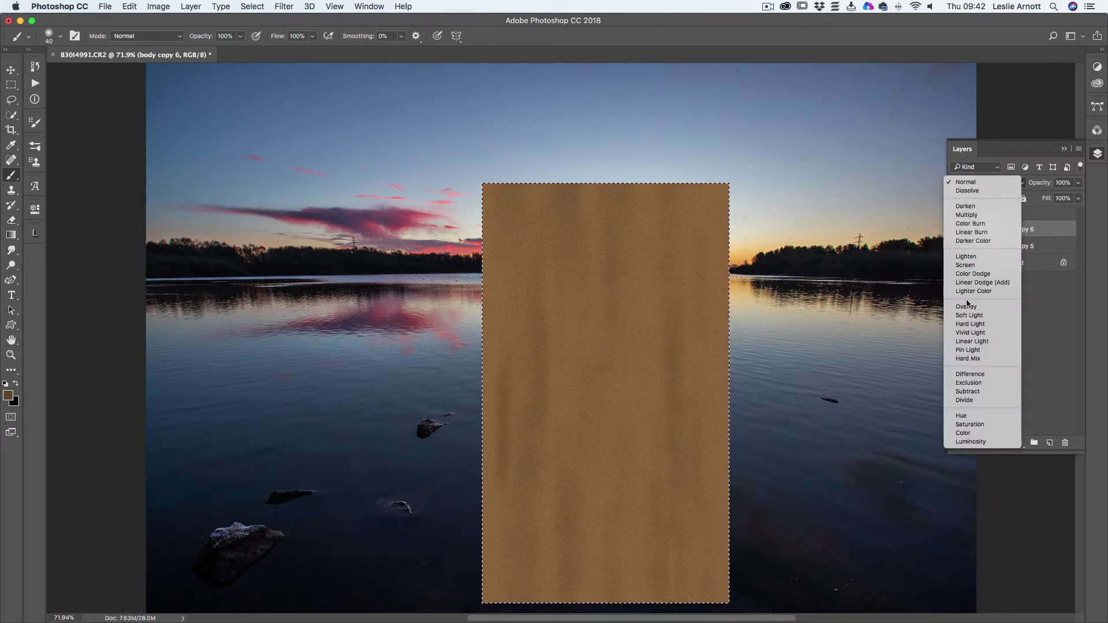
pyautogui.click(967, 213)
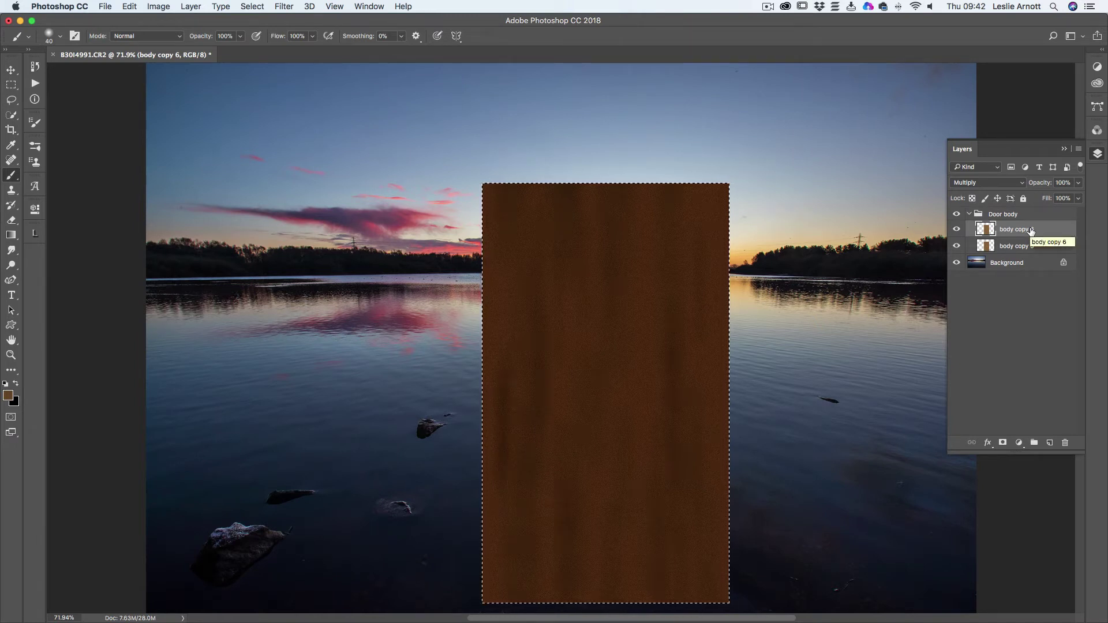
# Reduce the Multiply copy's opacity to 75% and merge it down into the body layer beneath.
pyautogui.click(958, 231)
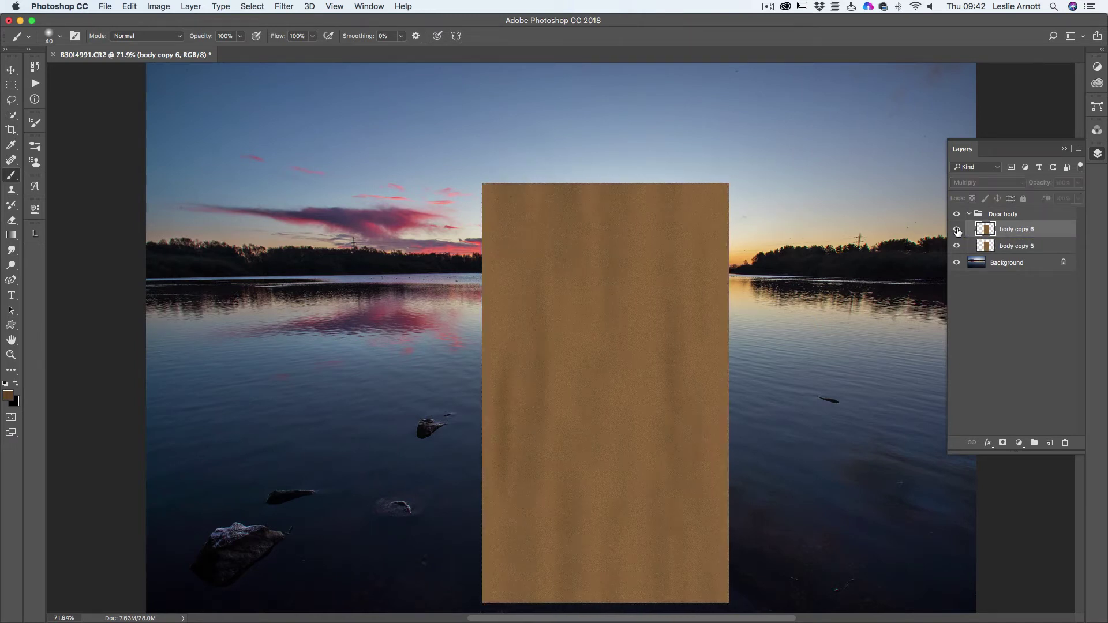
pyautogui.click(957, 229)
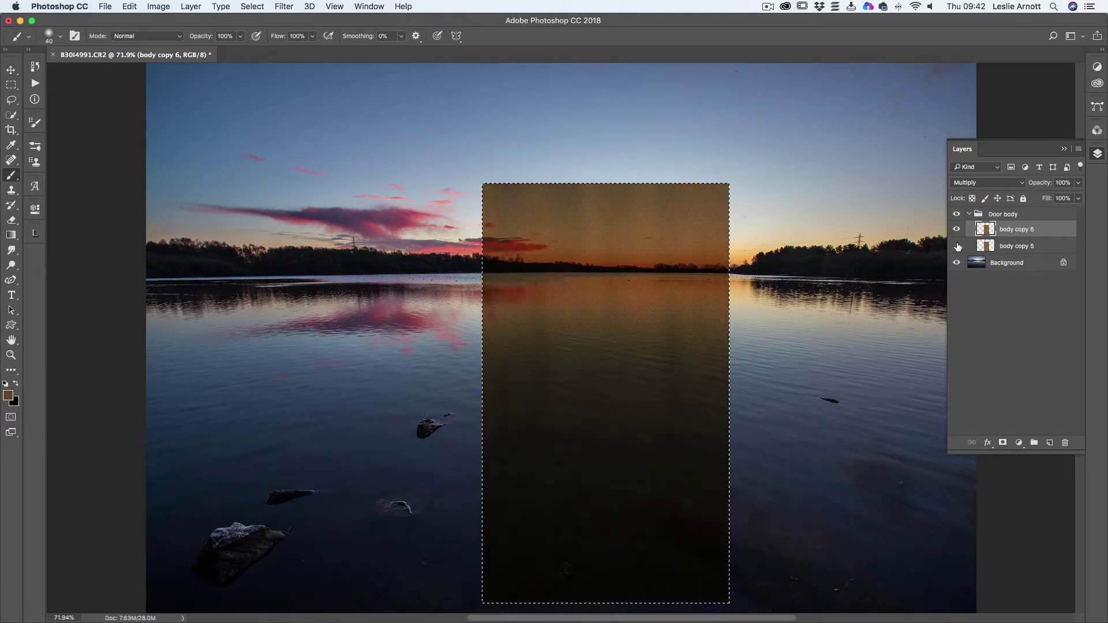
pyautogui.click(958, 247)
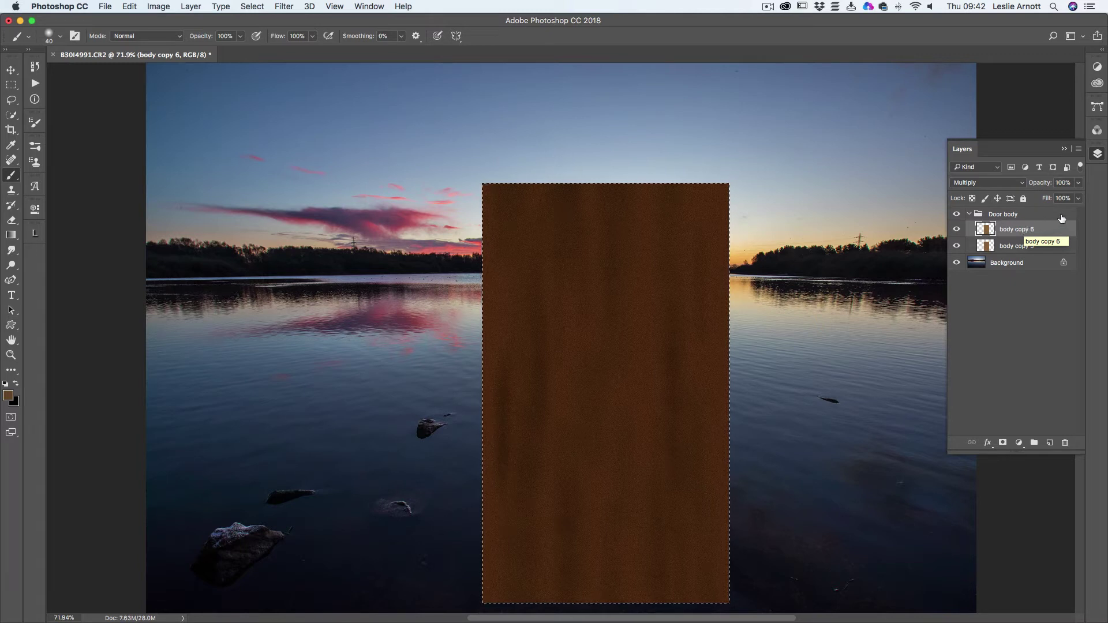
pyautogui.click(1078, 198)
pyautogui.moveTo(1078, 201); pyautogui.dragTo(1065, 199)
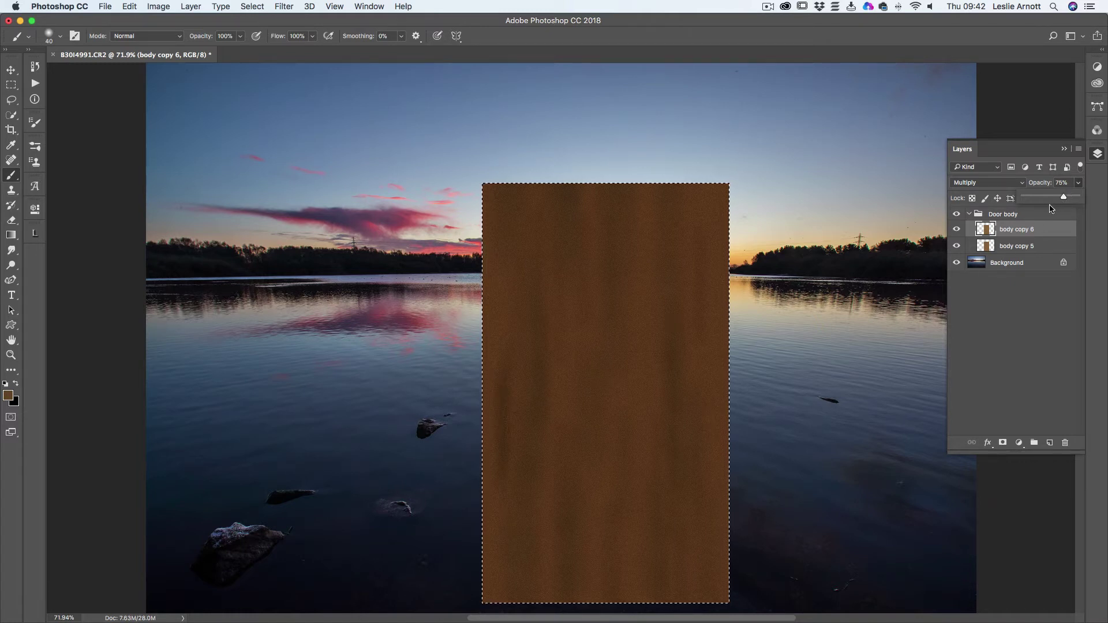
pyautogui.click(1035, 232)
pyautogui.rightClick(1035, 232)
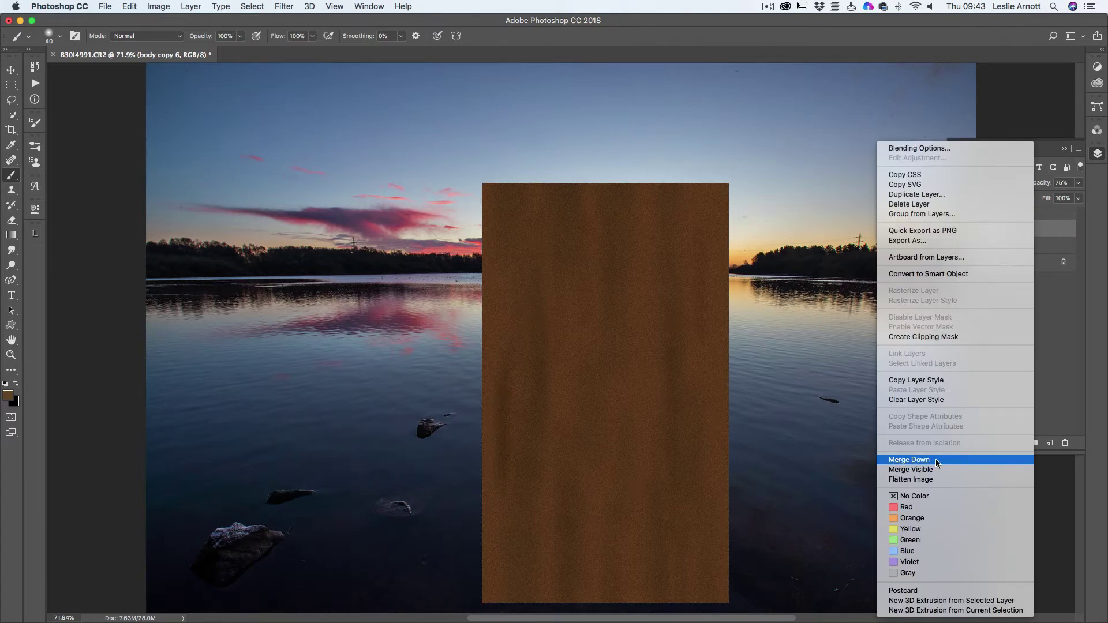
pyautogui.click(936, 461)
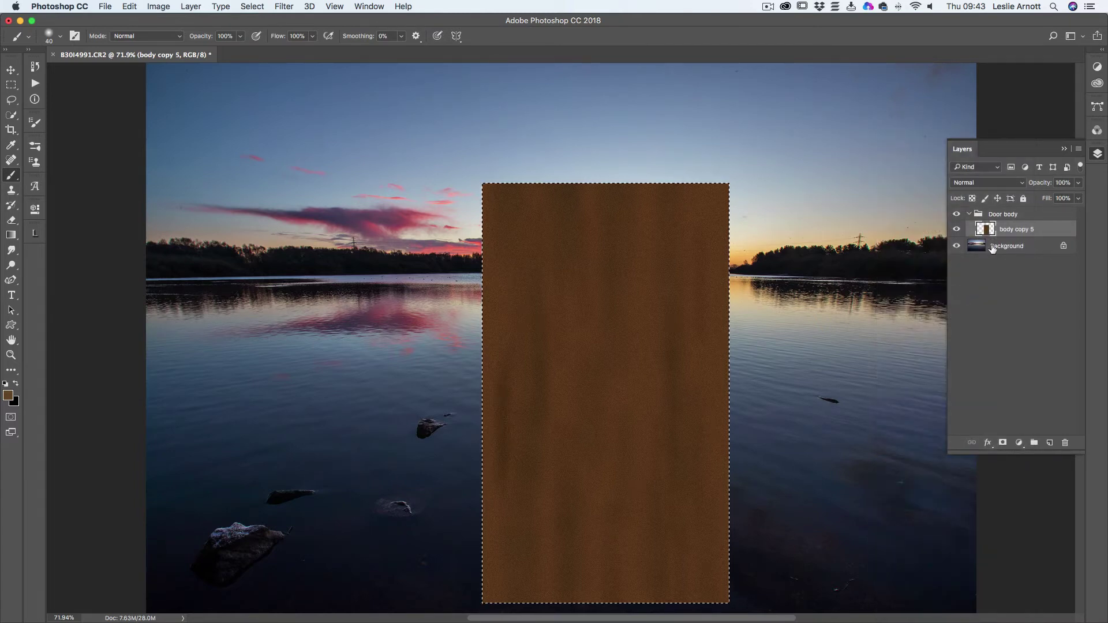
# Rename the merged body copy 5 layer to "body" and deselect the door-shaped selection.
pyautogui.doubleClick(1025, 230)
pyautogui.doubleClick(1031, 229)
pyautogui.moveTo(1028, 227); pyautogui.dragTo(1016, 229)
pyautogui.press('BackSpace')
pyautogui.click(1049, 234)
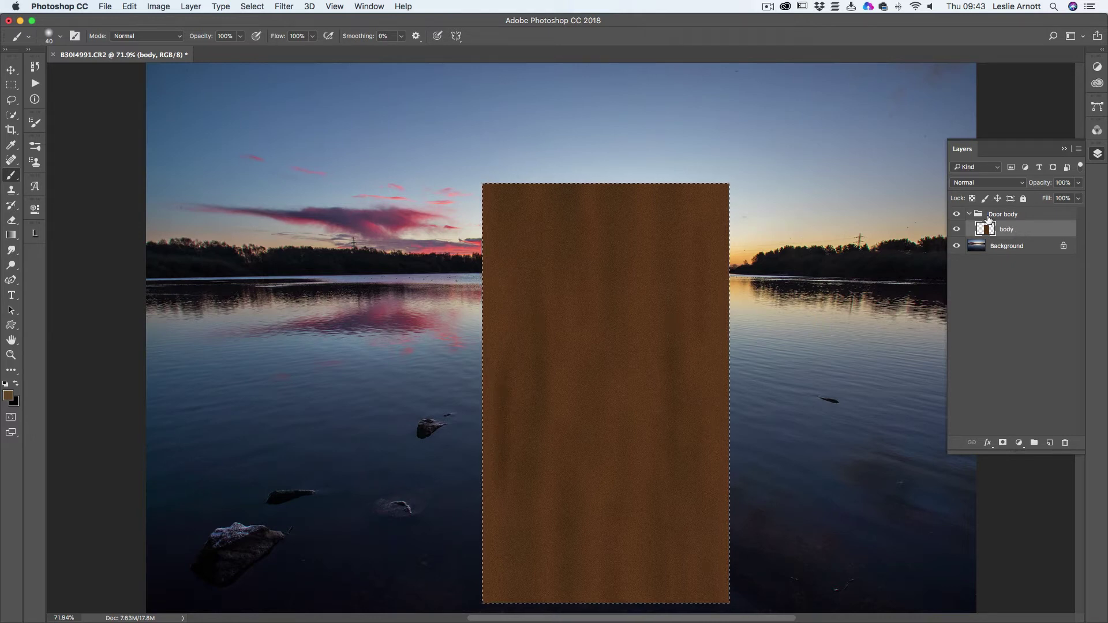
pyautogui.click(256, 7)
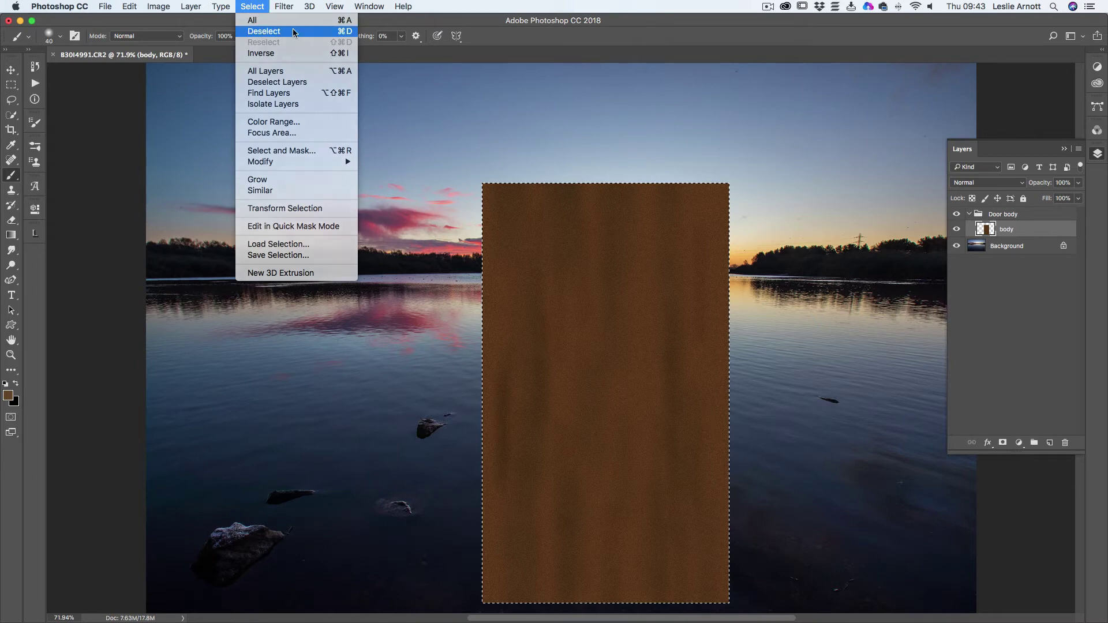
pyautogui.click(263, 31)
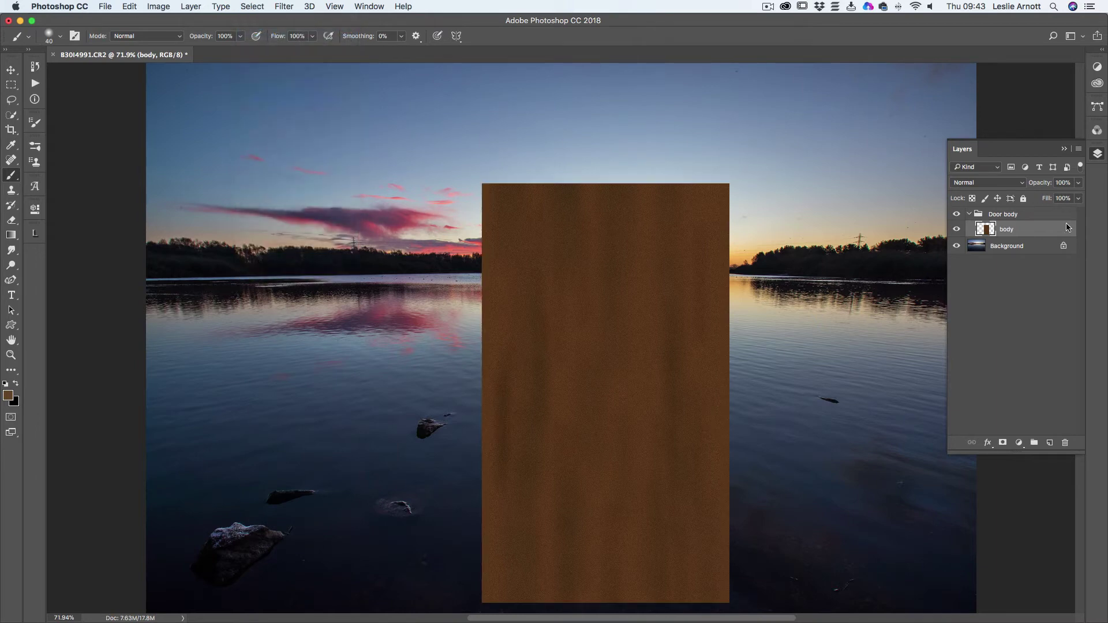
# Duplicate the body layer and name the copy "frame left".
pyautogui.rightClick(1025, 230)
pyautogui.click(924, 195)
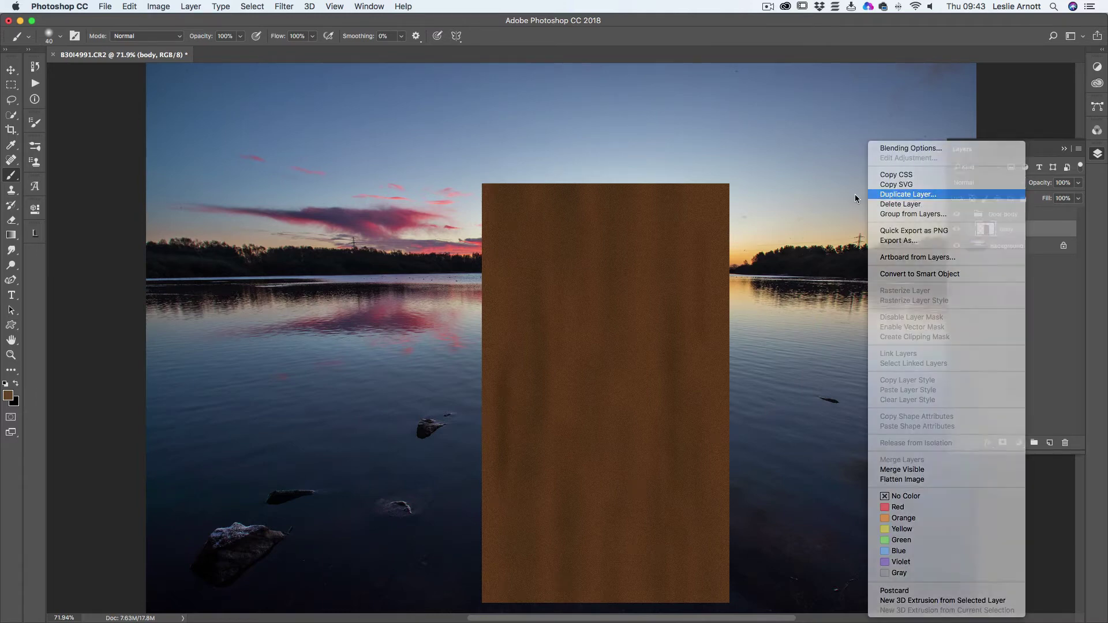
pyautogui.click(665, 243)
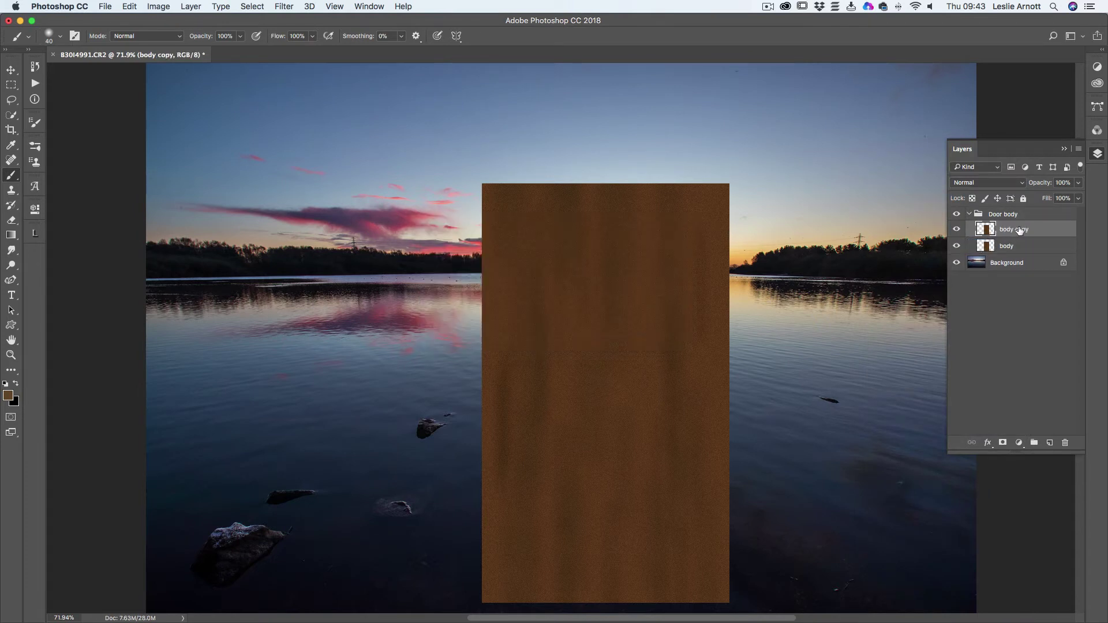
pyautogui.doubleClick(1007, 230)
pyautogui.write('frame left')
pyautogui.press('Return')
# With Auto-Select off, narrow the frame left layer to 7.08% width and place the strip just beyond the door's left edge.
pyautogui.click(11, 70)
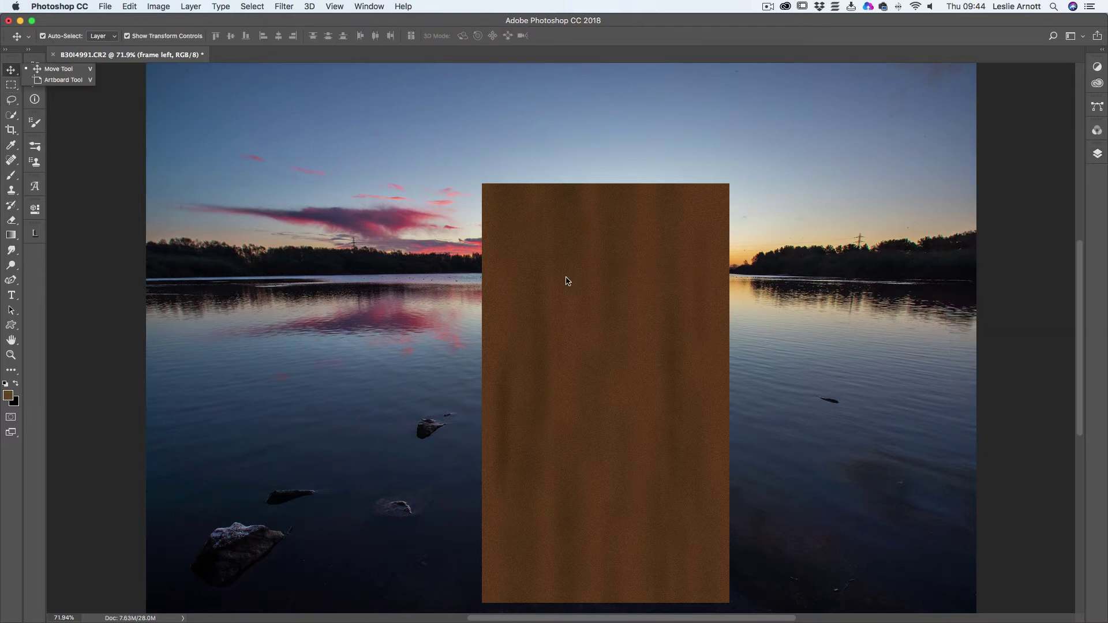
pyautogui.click(58, 70)
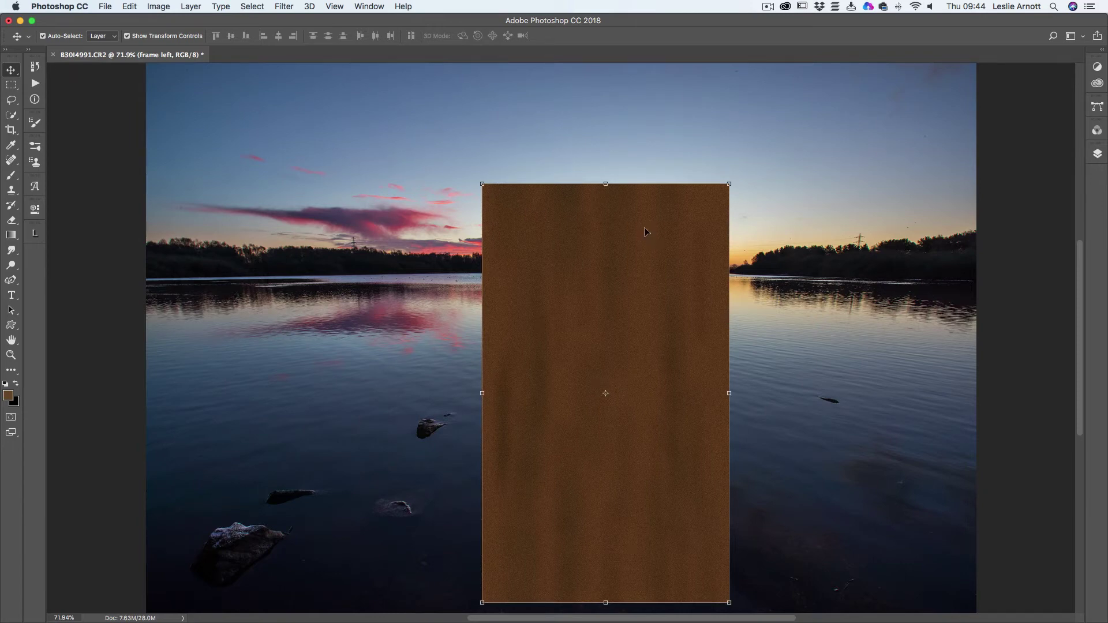
pyautogui.click(42, 36)
pyautogui.moveTo(728, 394); pyautogui.dragTo(498, 392)
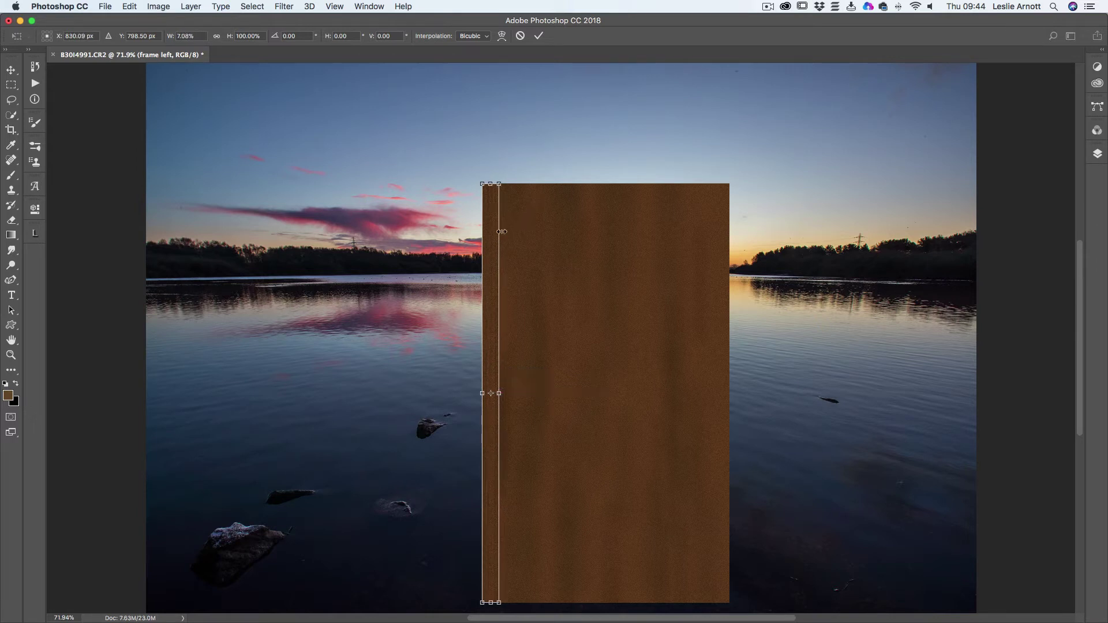
pyautogui.moveTo(490, 245); pyautogui.dragTo(457, 244)
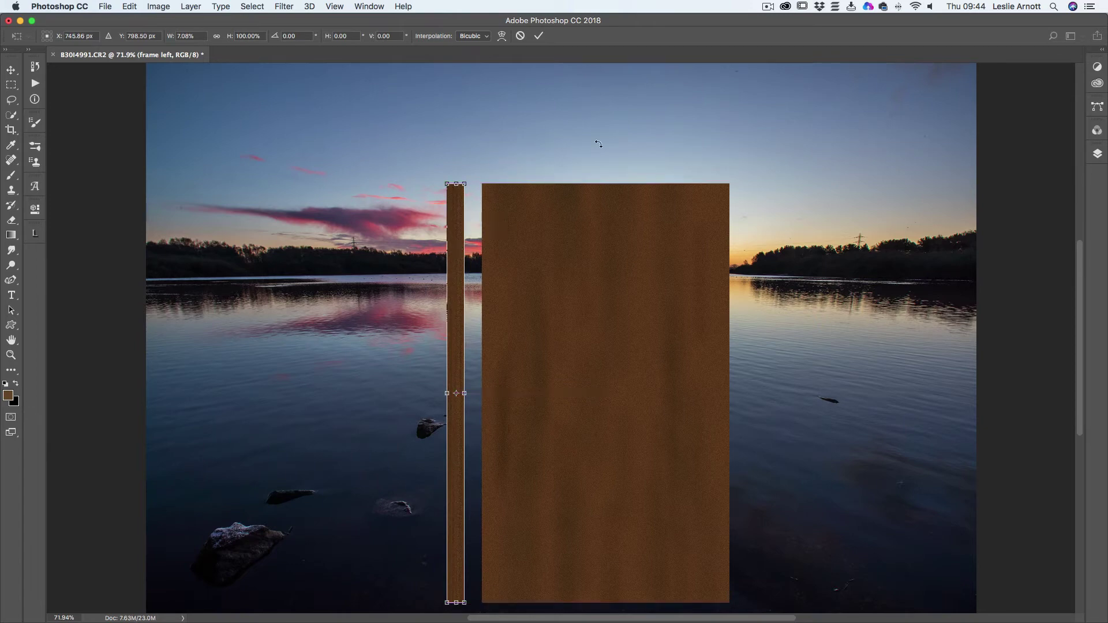
pyautogui.click(539, 37)
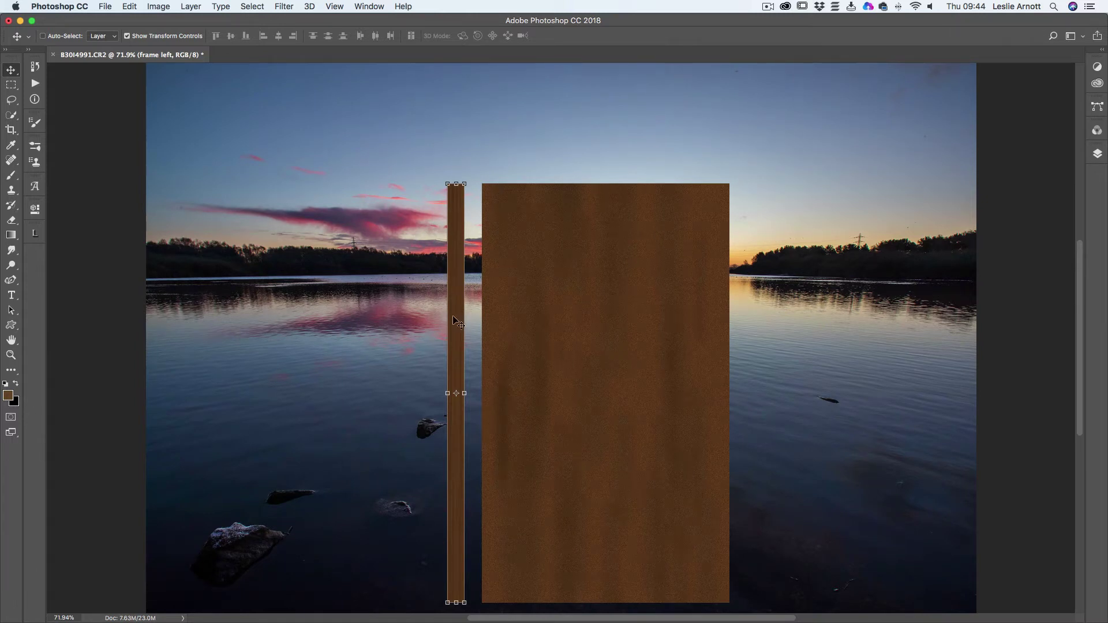
# Duplicate the frame left layer as "frame right".
pyautogui.click(1097, 154)
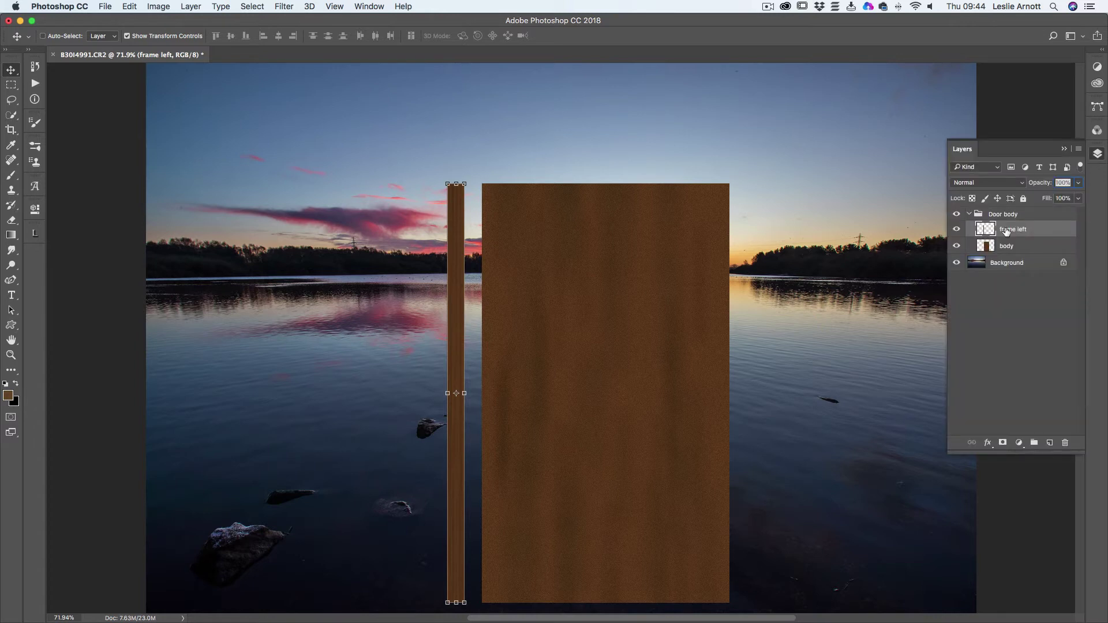
pyautogui.rightClick(1037, 232)
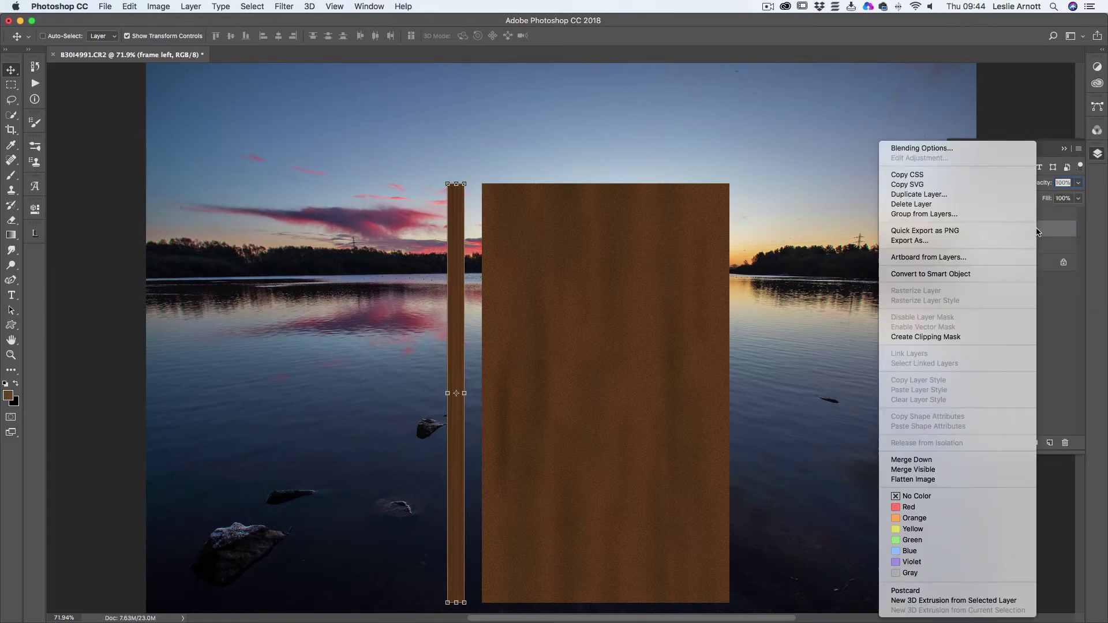
pyautogui.click(912, 195)
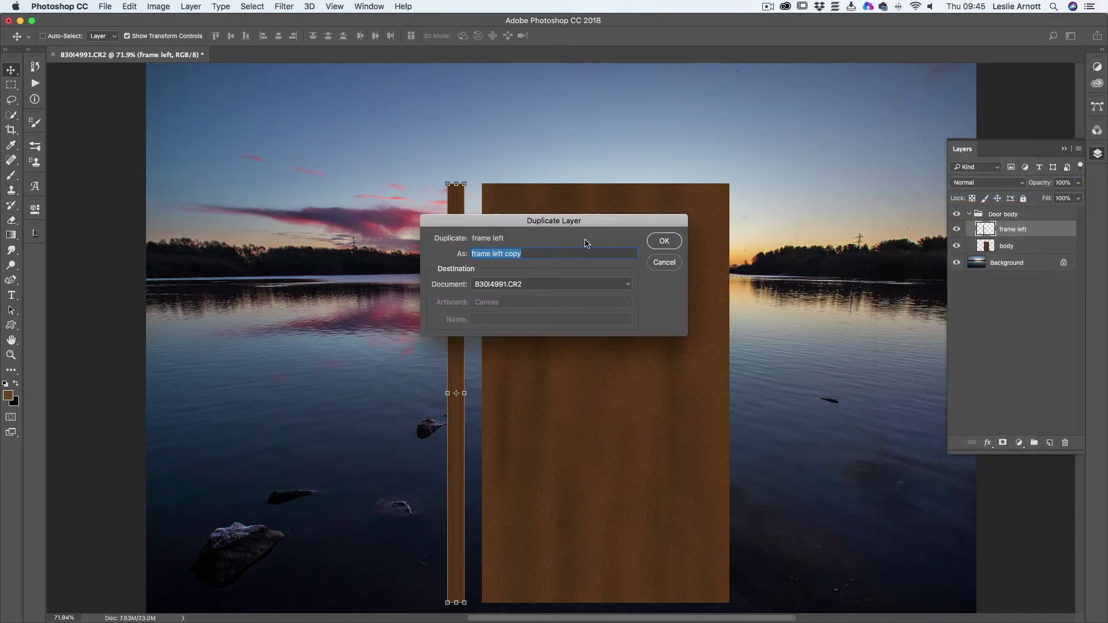
pyautogui.click(535, 254)
pyautogui.press('BackSpace')
pyautogui.press('BackSpace')
pyautogui.press('BackSpace')
pyautogui.click(663, 241)
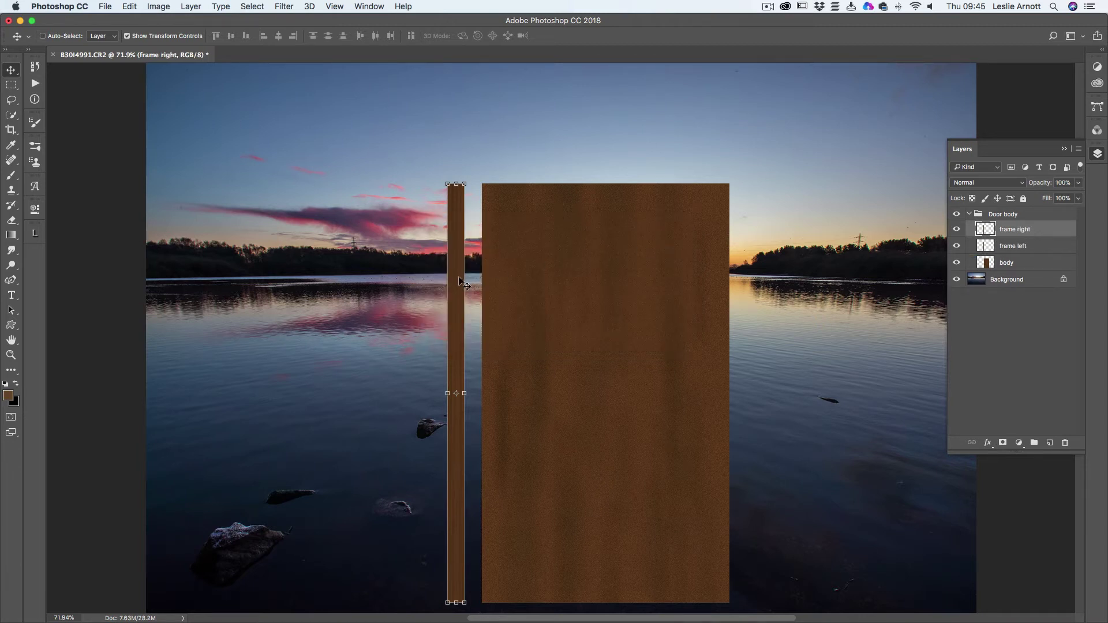
# Move the frame right strip across the door so it sits flush against the body's right edge.
pyautogui.moveTo(460, 282); pyautogui.dragTo(757, 279)
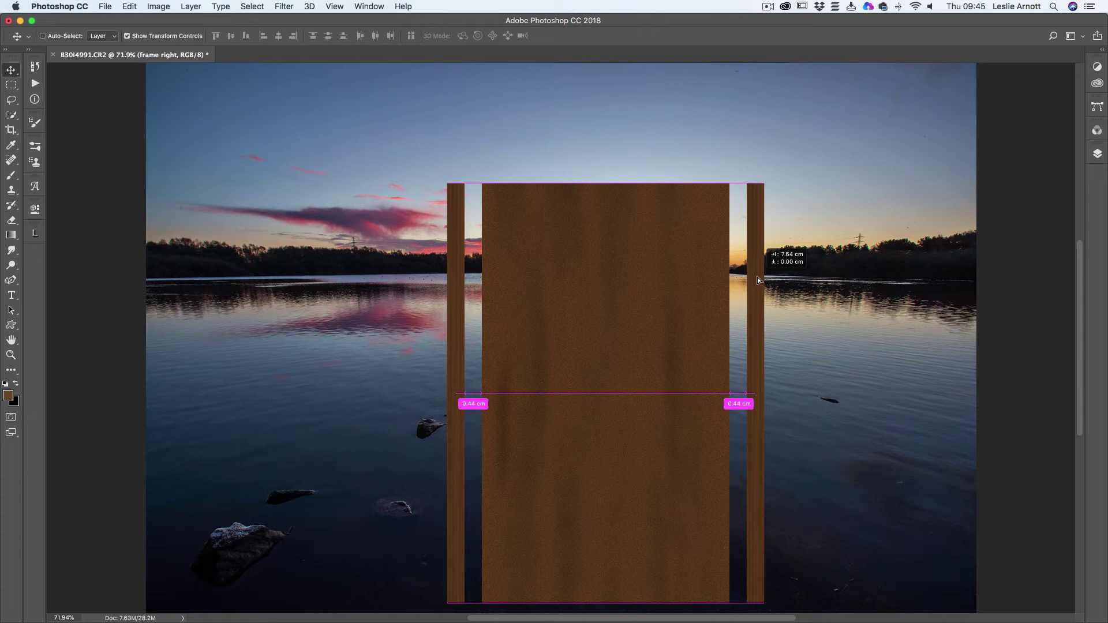
pyautogui.moveTo(757, 277)
pyautogui.mouseDown()
pyautogui.moveTo(756, 258)
pyautogui.moveTo(759, 277)
pyautogui.mouseUp()
pyautogui.moveTo(758, 277); pyautogui.dragTo(743, 276)
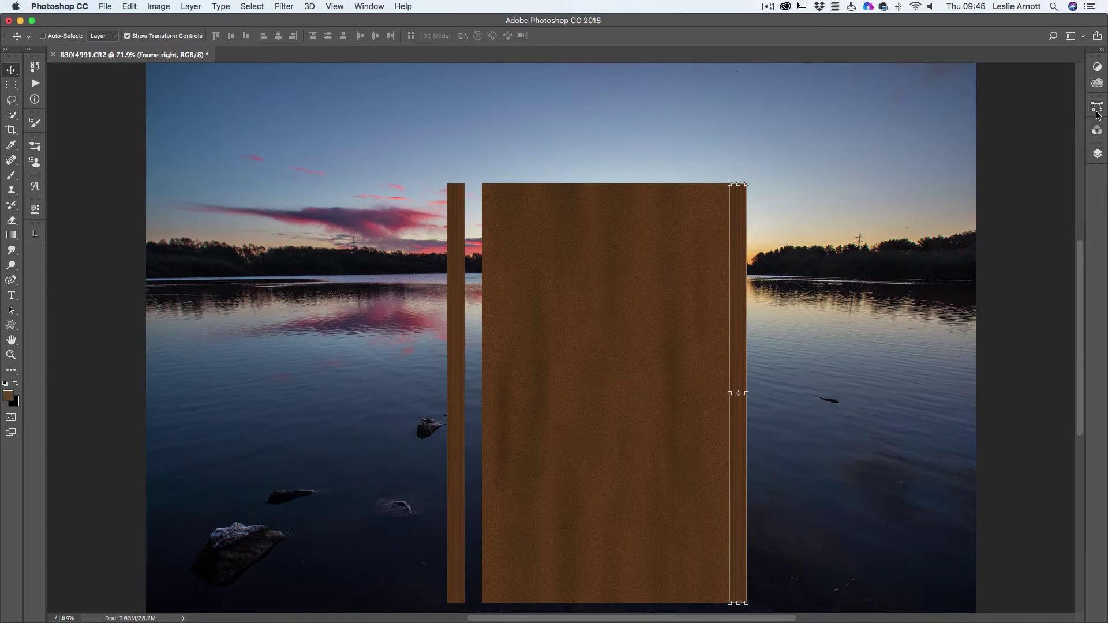
# Move the frame left strip flush against the body's left edge.
pyautogui.click(1098, 153)
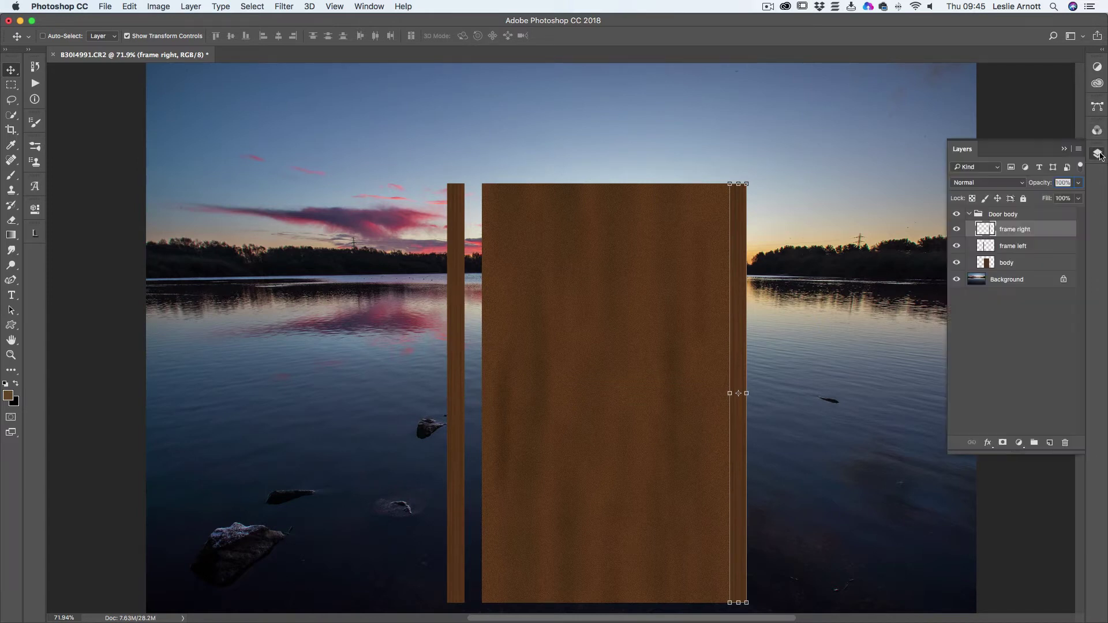
pyautogui.click(1011, 246)
pyautogui.click(460, 328)
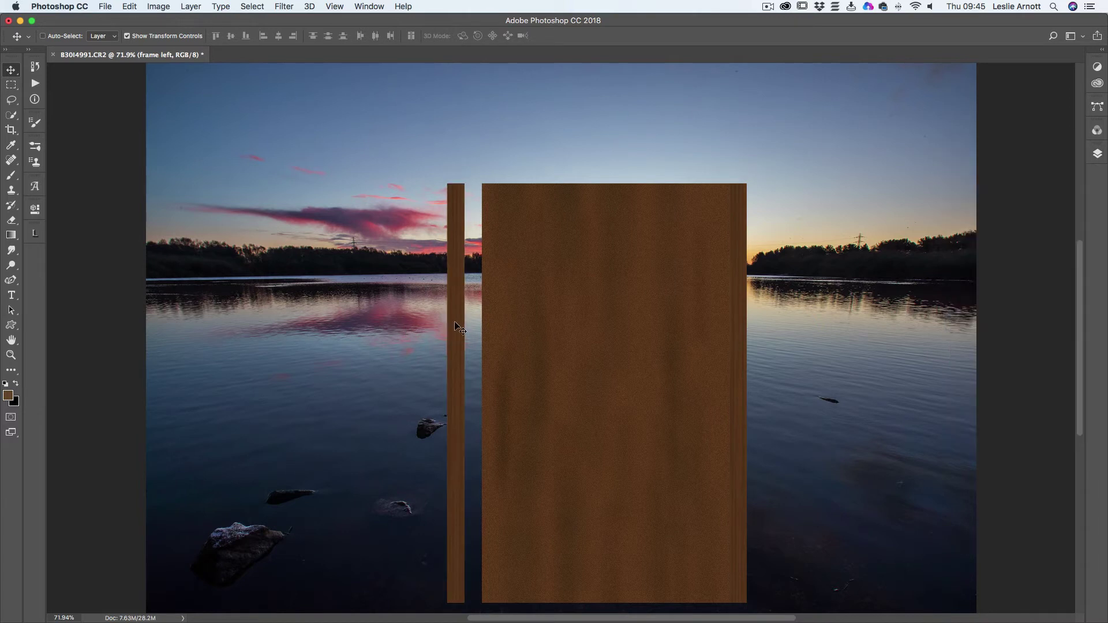
pyautogui.moveTo(454, 322); pyautogui.dragTo(468, 323)
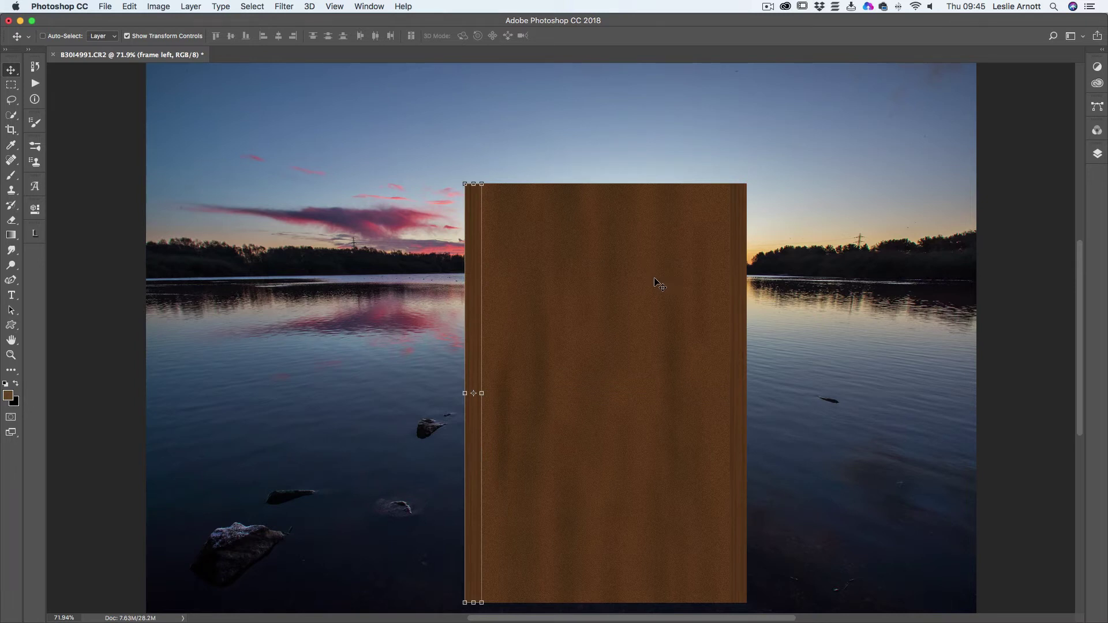
# Duplicate the frame right layer, keeping the default copy name.
pyautogui.click(1097, 155)
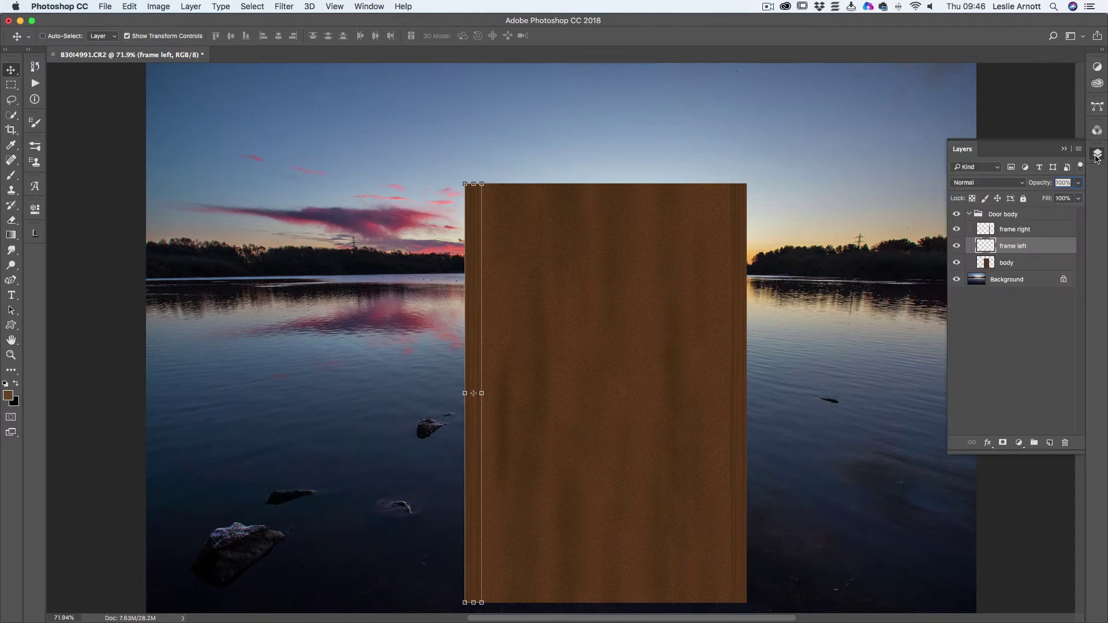
pyautogui.click(1025, 231)
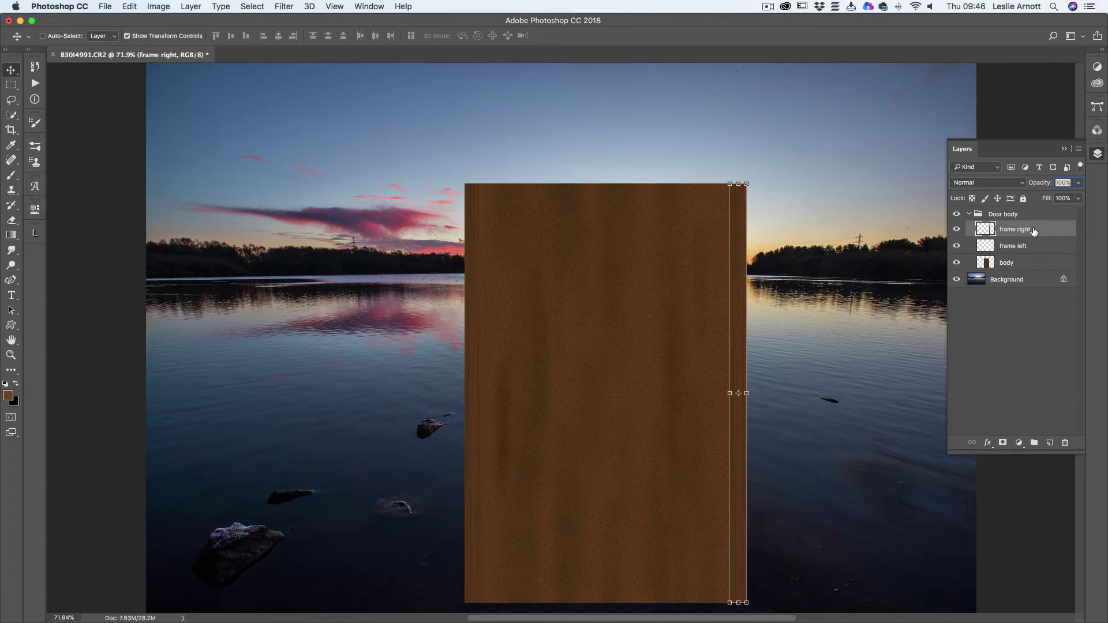
pyautogui.rightClick(1034, 232)
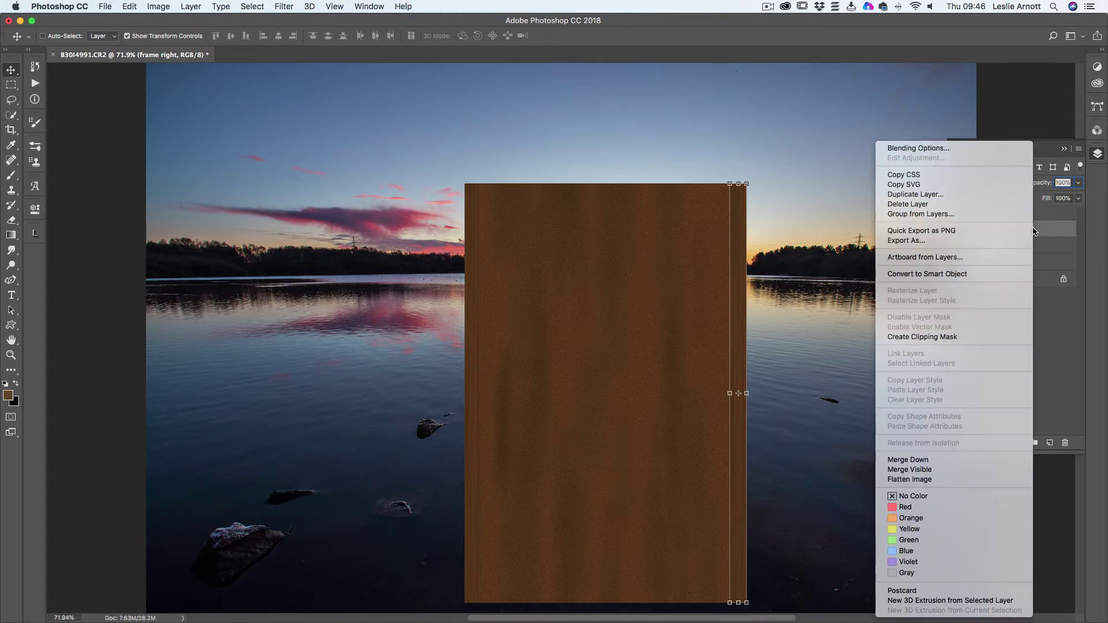
pyautogui.click(904, 195)
pyautogui.click(666, 240)
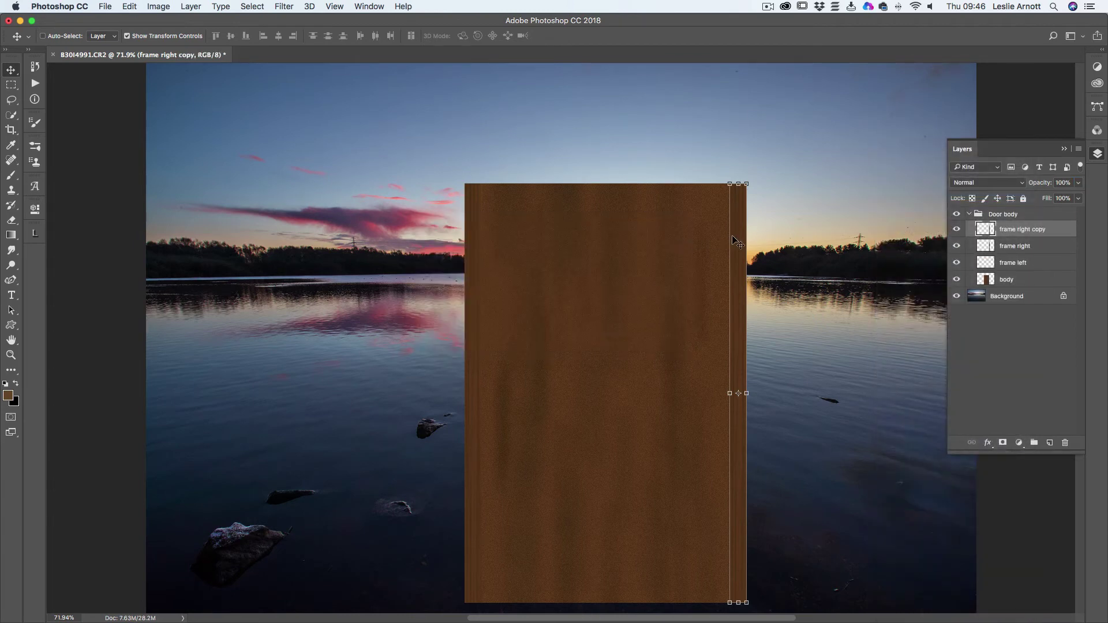
# Rotate the frame right copy to -90° and place it along the door's top edge, aligned with the outer left side.
pyautogui.moveTo(733, 241); pyautogui.dragTo(786, 211)
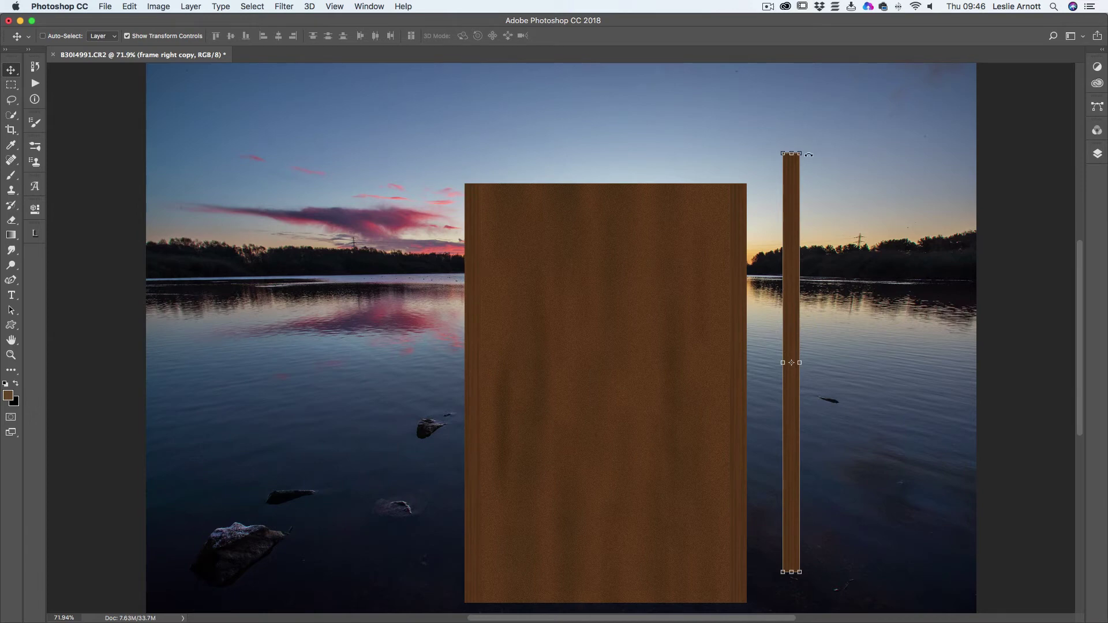
pyautogui.click(772, 147)
pyautogui.moveTo(771, 147); pyautogui.dragTo(581, 362)
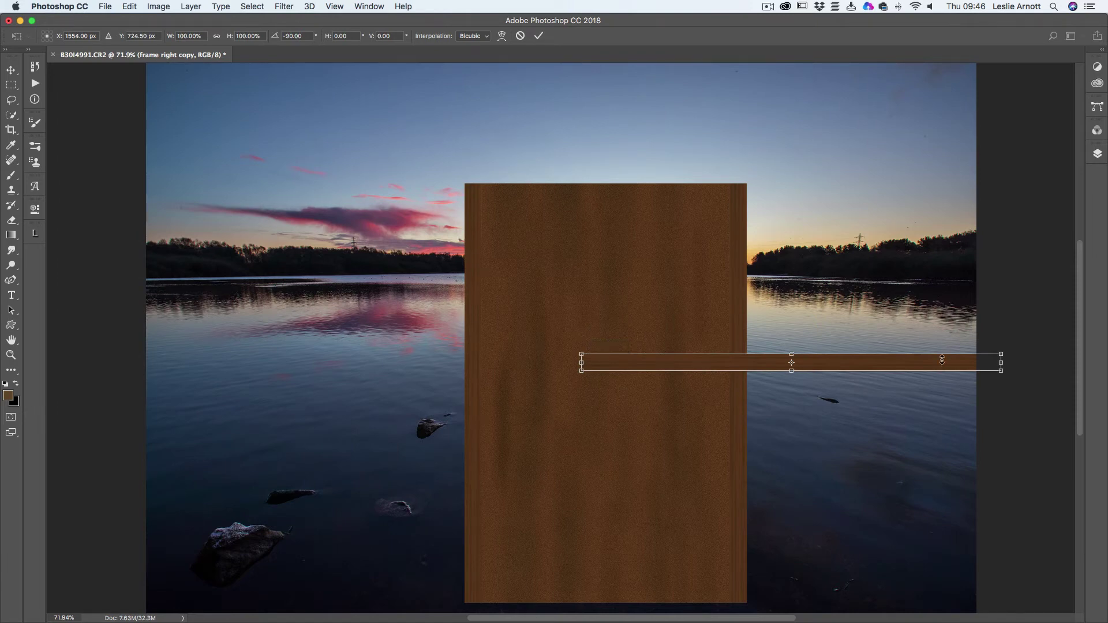
pyautogui.moveTo(864, 369); pyautogui.dragTo(744, 177)
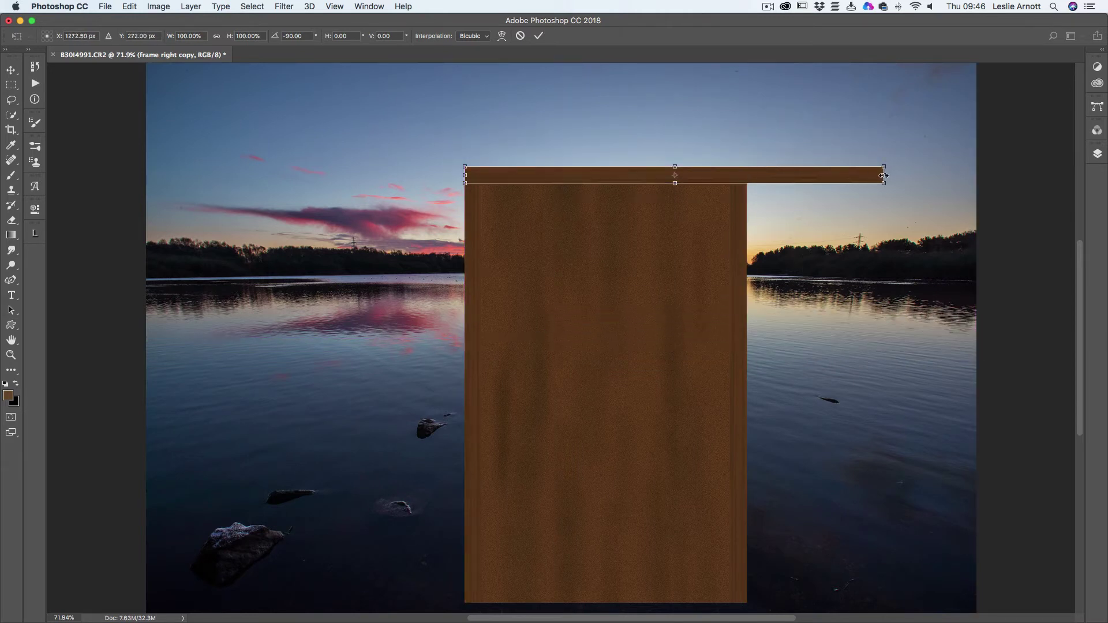
# Shorten the top frame strip to 67.26% of its length so it spans the door's full width, and apply the transform.
pyautogui.moveTo(882, 176); pyautogui.dragTo(747, 176)
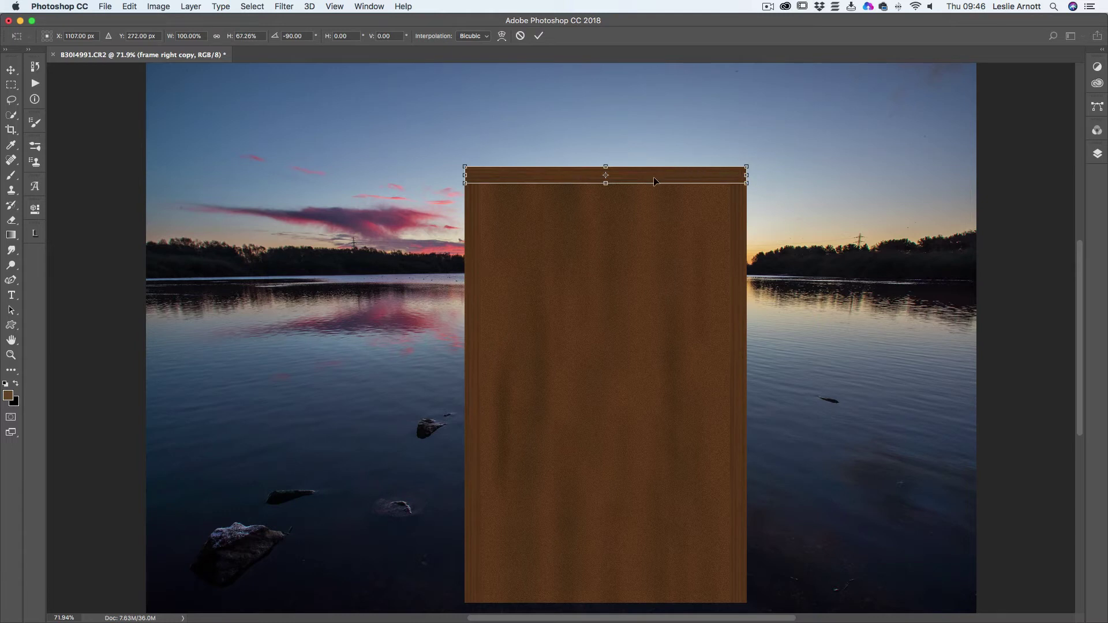
pyautogui.moveTo(654, 182); pyautogui.dragTo(670, 180)
pyautogui.moveTo(663, 179); pyautogui.dragTo(656, 180)
pyautogui.click(539, 38)
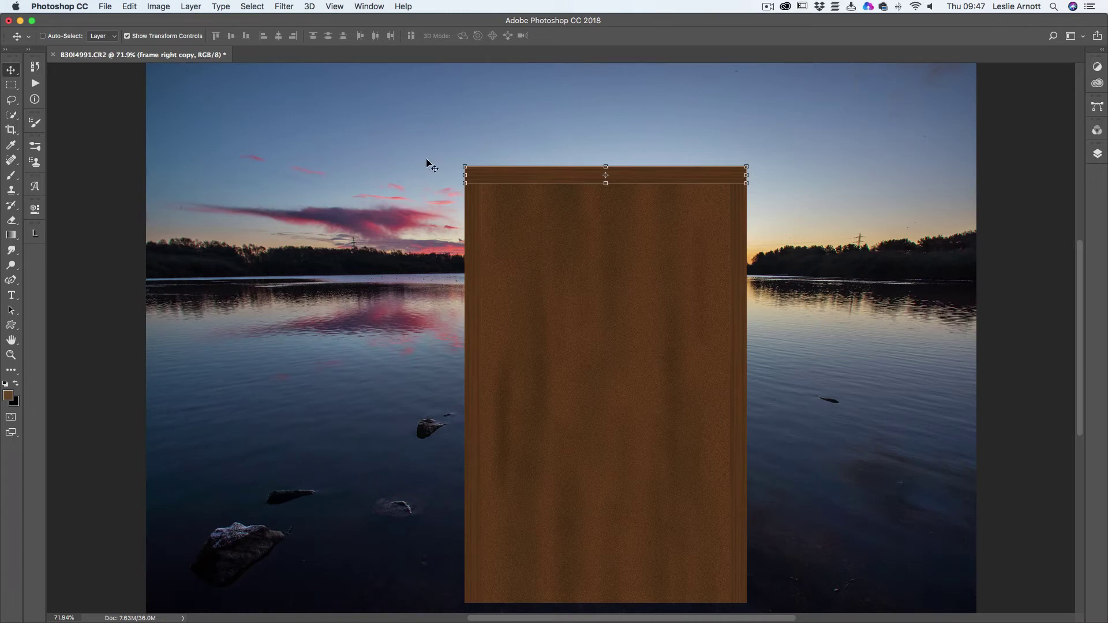
# Cut a 45° mitre on the top frame strip's left end with a Polygonal Lasso selection, delete the corner, and deselect.
pyautogui.click(11, 355)
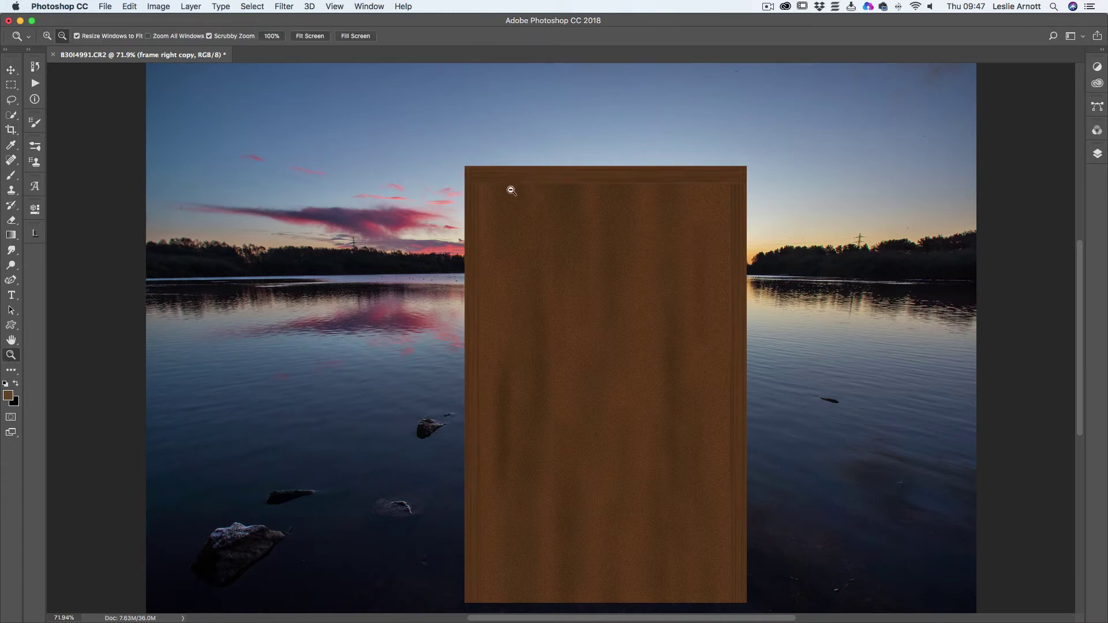
pyautogui.moveTo(512, 191); pyautogui.dragTo(551, 196)
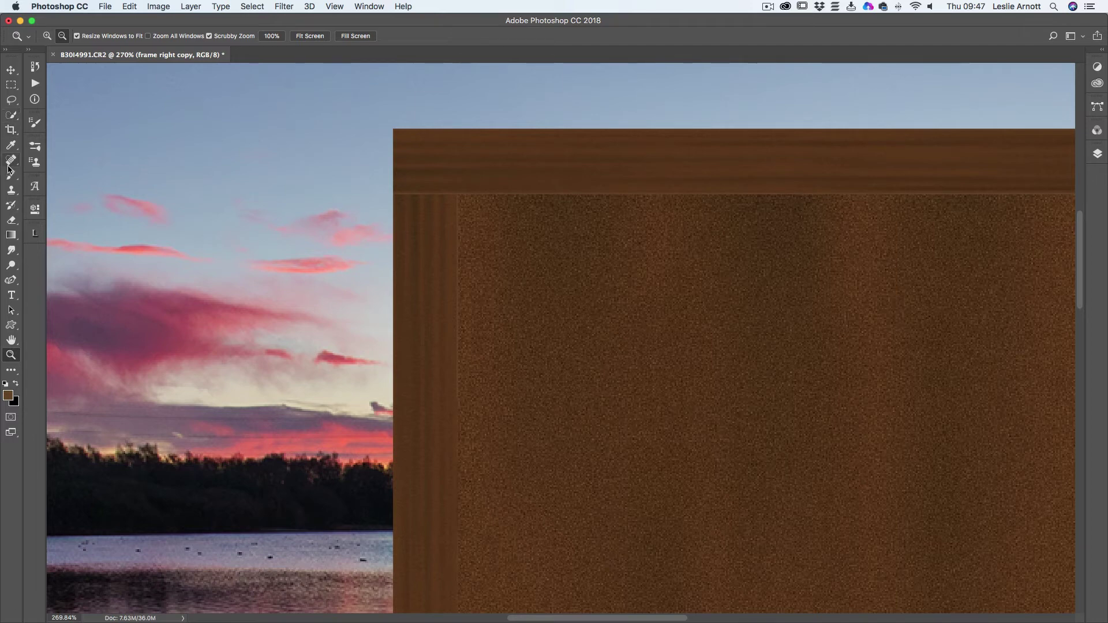
pyautogui.click(12, 101)
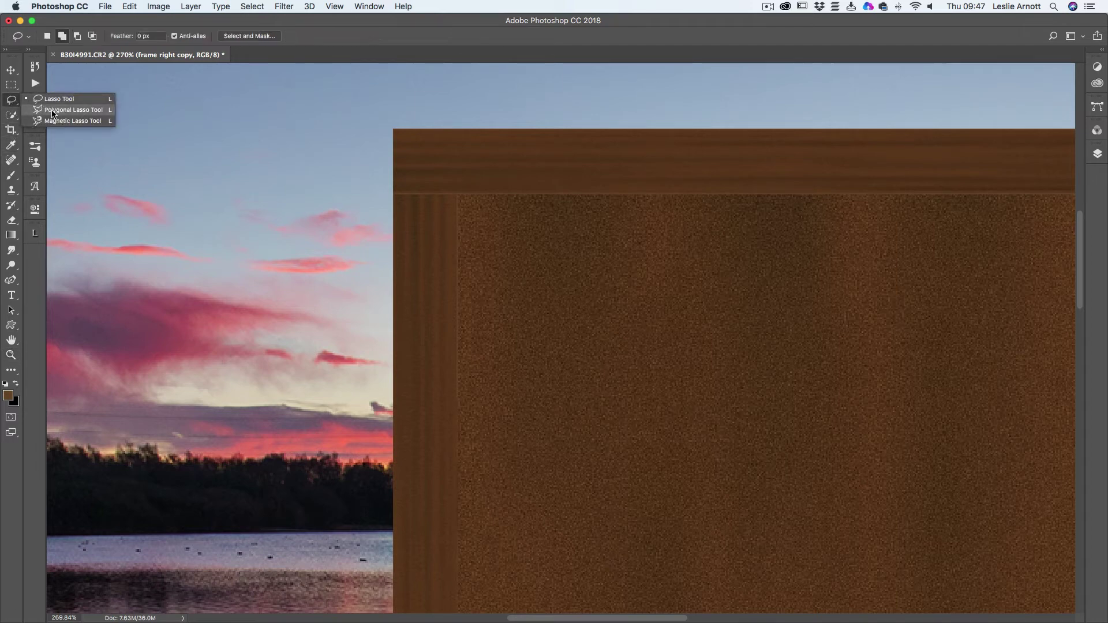
pyautogui.click(51, 111)
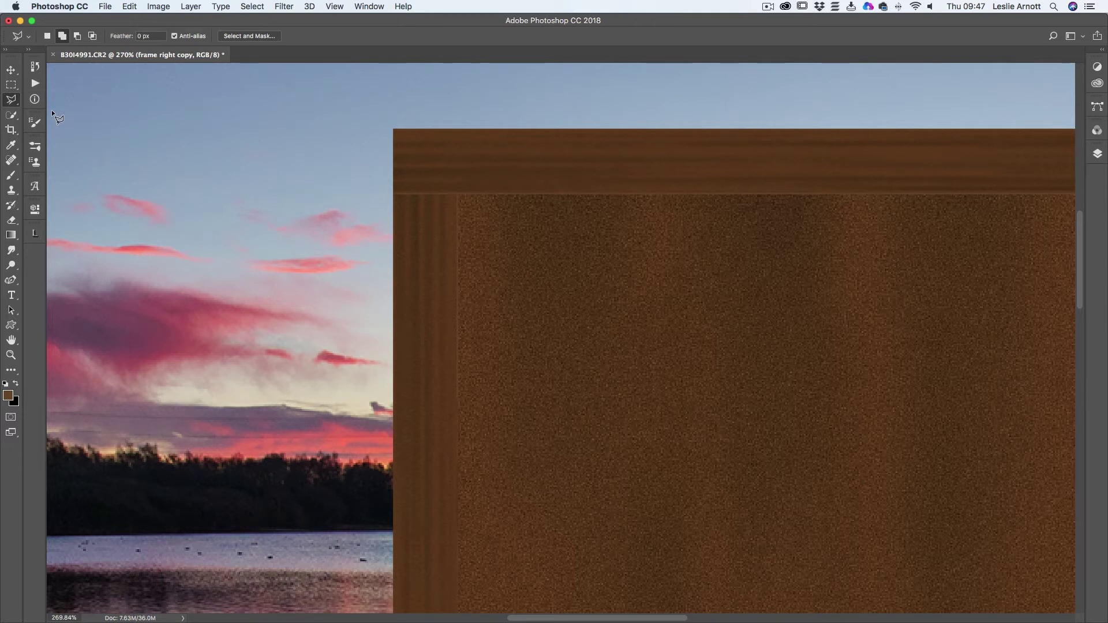
pyautogui.click(458, 195)
pyautogui.click(368, 248)
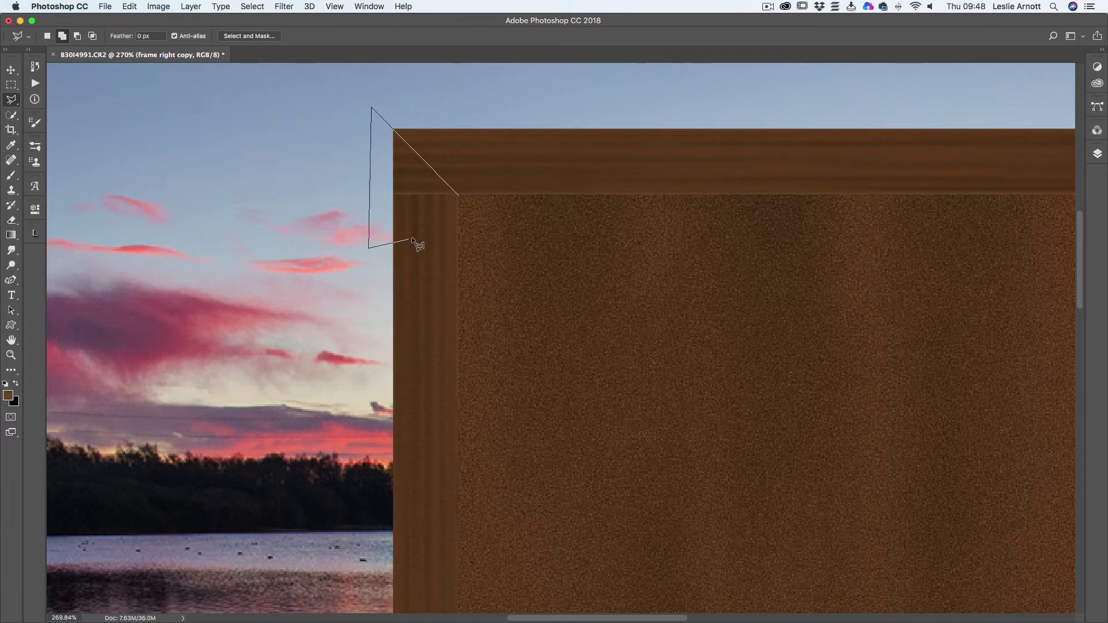
pyautogui.click(458, 197)
pyautogui.press('Delete')
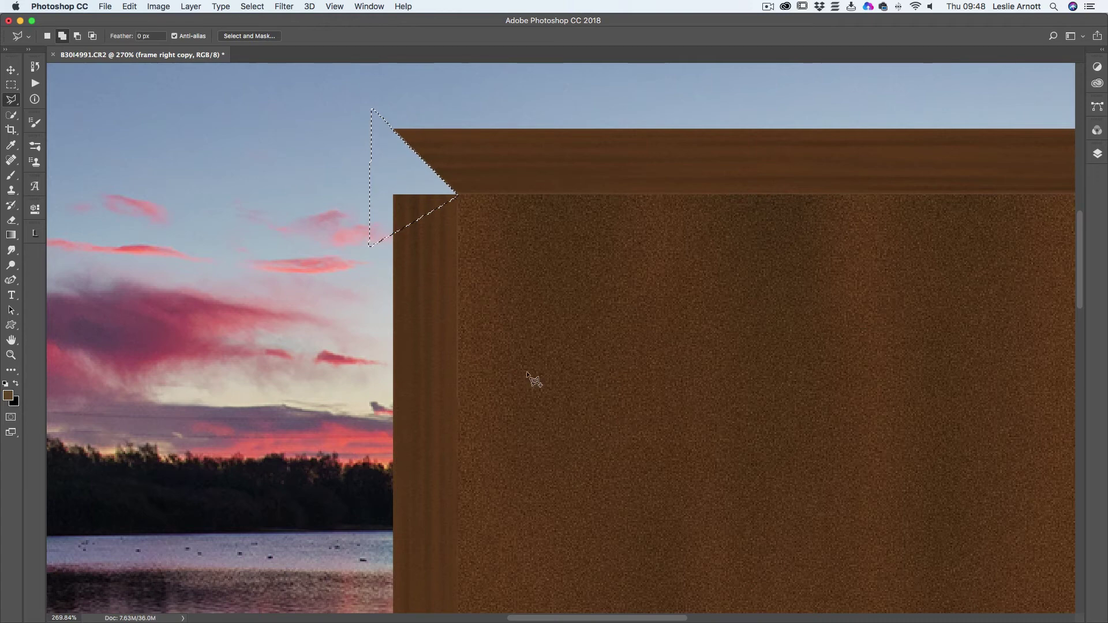
pyautogui.rightClick(488, 106)
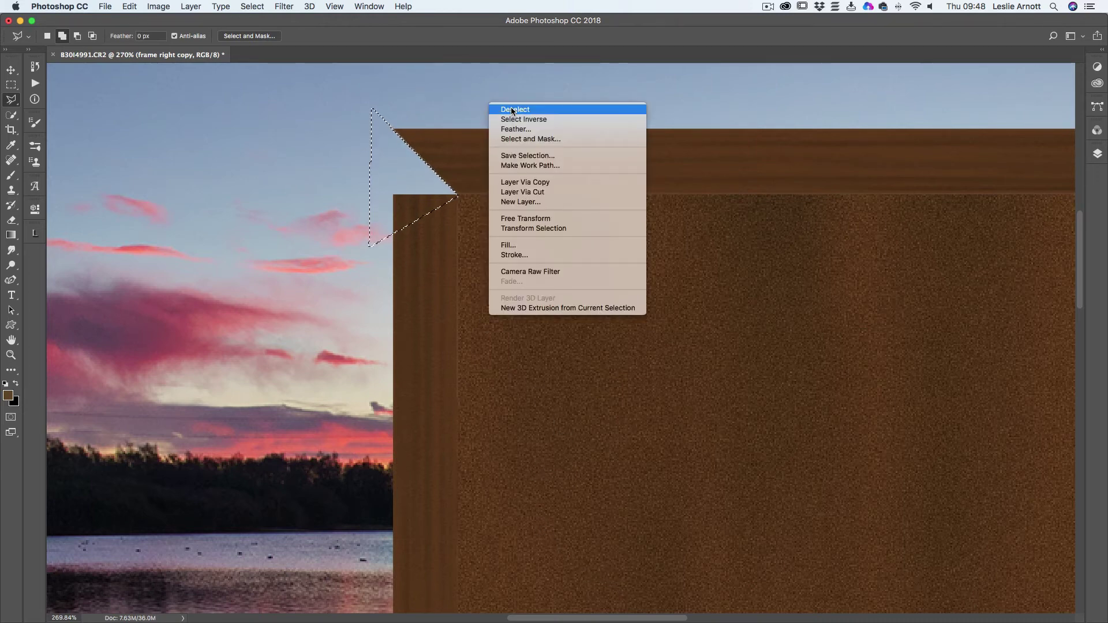
pyautogui.click(512, 109)
# Cut a matching diagonal mitre on the top frame strip's right end, deleting the lassoed corner and clearing the selection.
pyautogui.moveTo(576, 620); pyautogui.dragTo(627, 620)
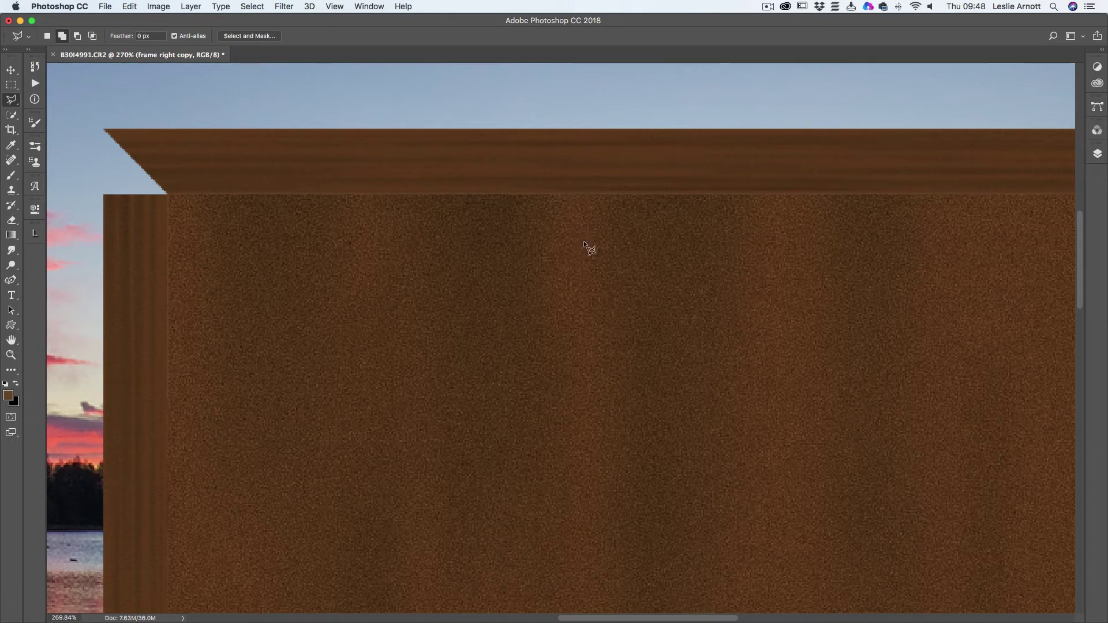
pyautogui.moveTo(584, 243); pyautogui.dragTo(413, 247)
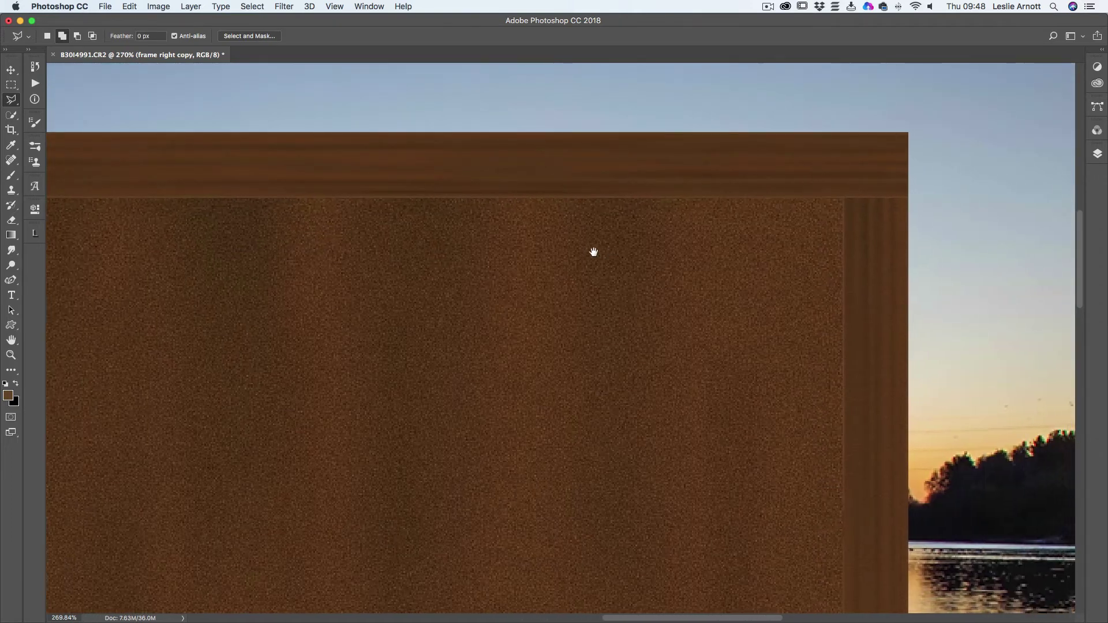
pyautogui.moveTo(593, 252); pyautogui.dragTo(482, 250)
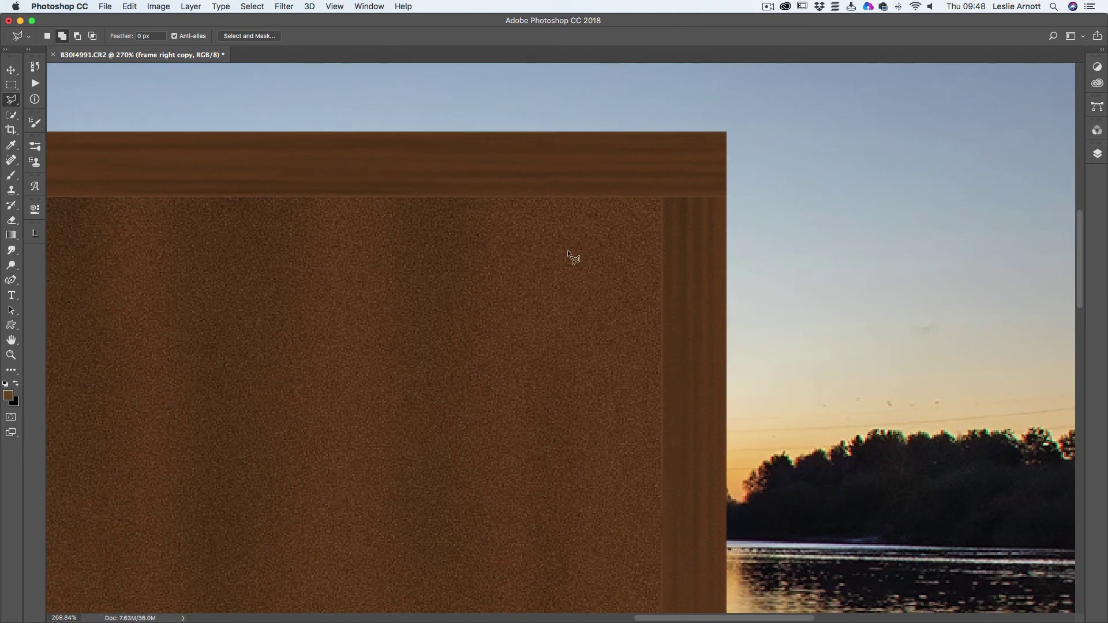
pyautogui.click(661, 196)
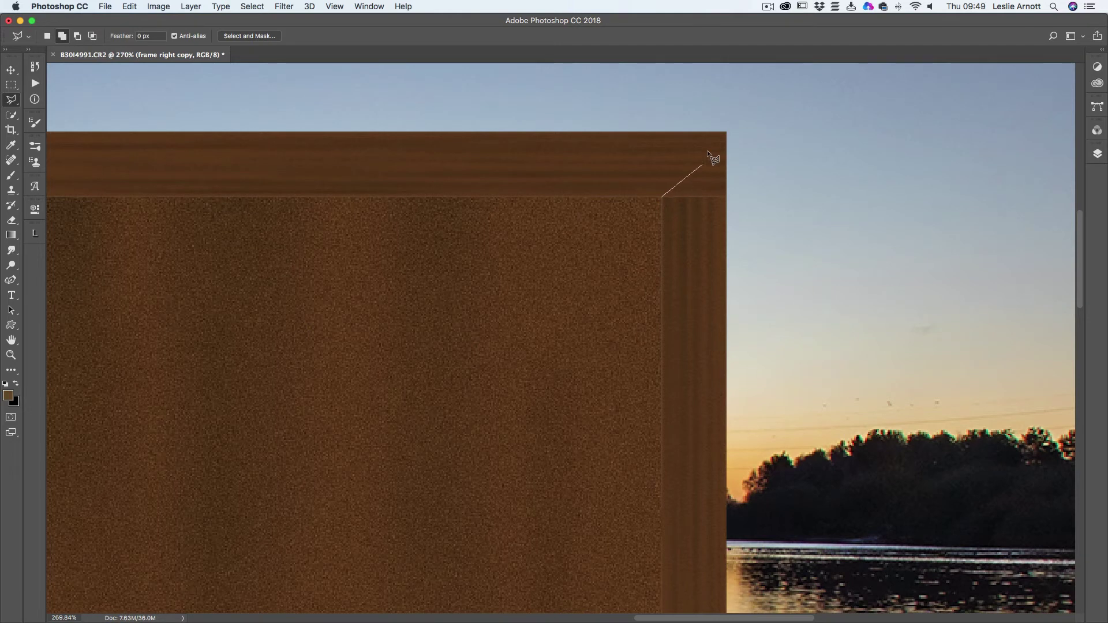
pyautogui.click(753, 105)
pyautogui.doubleClick(638, 278)
pyautogui.press('Delete')
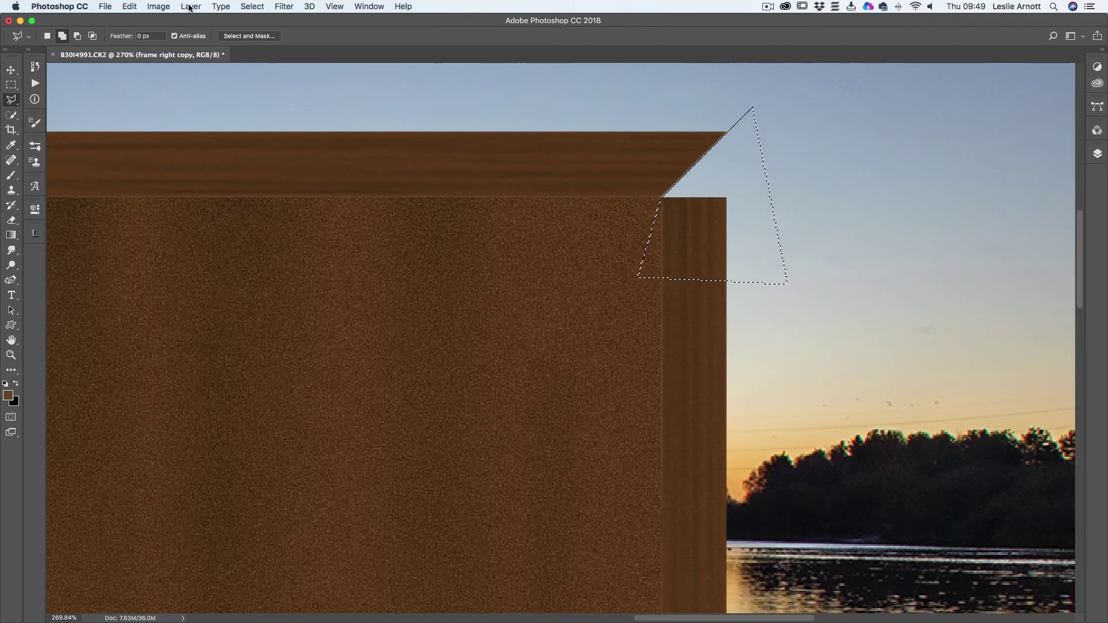
pyautogui.click(251, 6)
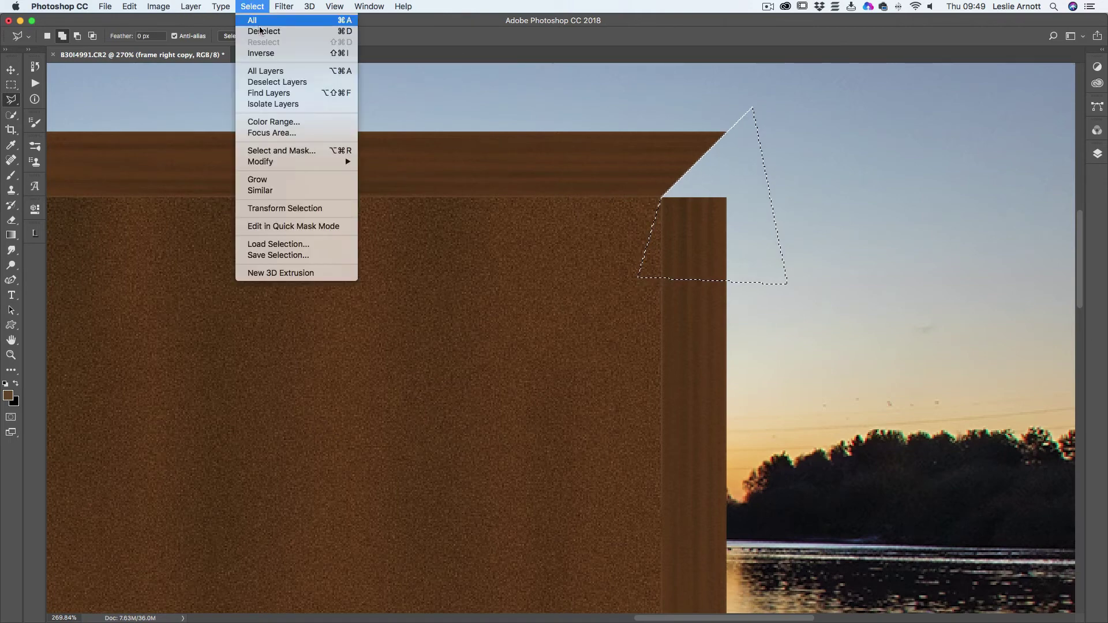
pyautogui.click(264, 31)
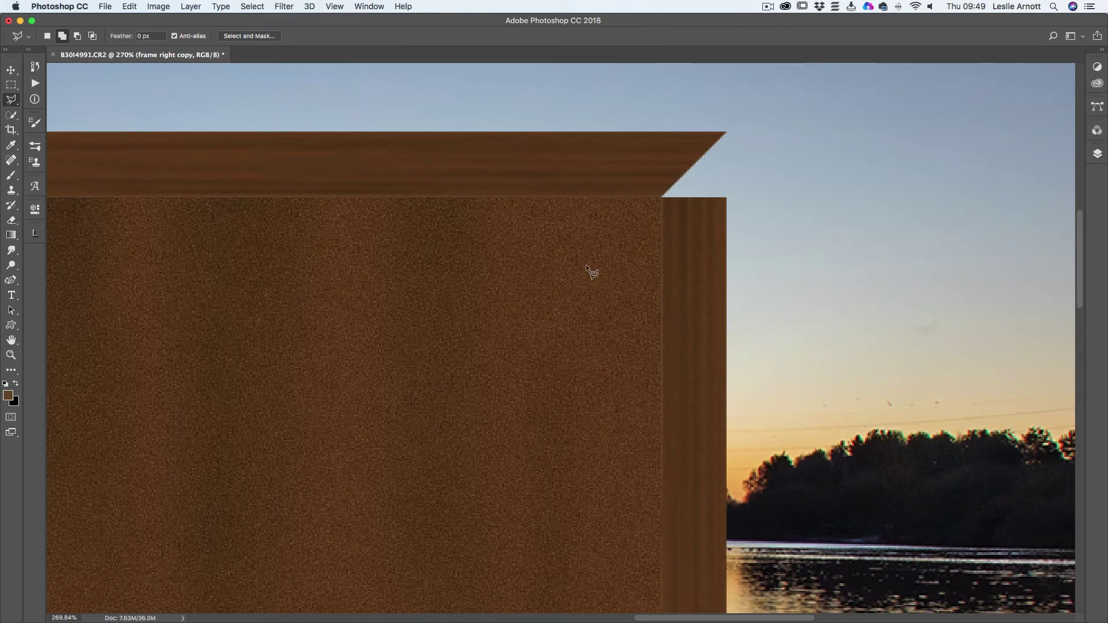
# Stretch the frame left strip upward to 104.15% height so it fills the mitred corner, and apply the transform.
pyautogui.scroll(-1, 586, 266)
pyautogui.scroll(-1, 585, 266)
pyautogui.scroll(1, 586, 265)
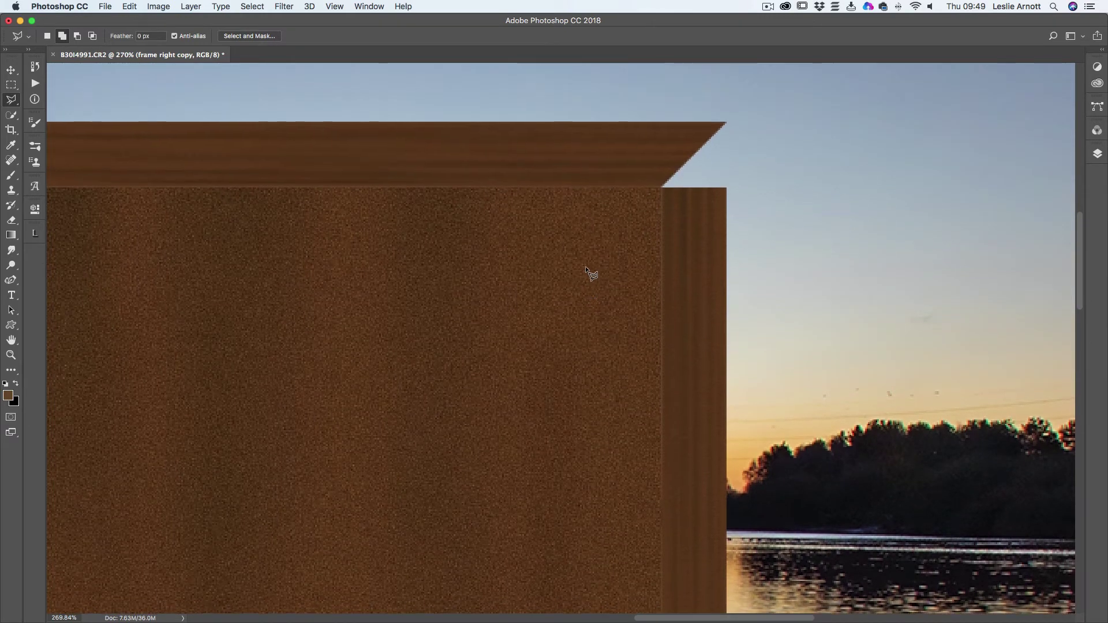
pyautogui.scroll(1, 585, 265)
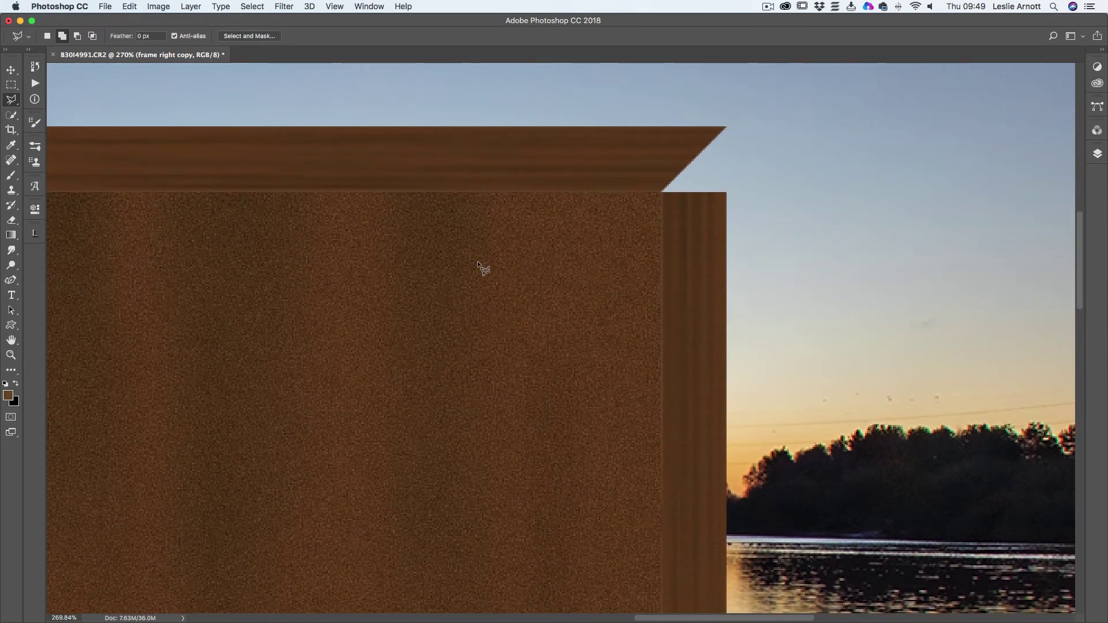
pyautogui.moveTo(478, 260); pyautogui.dragTo(782, 262)
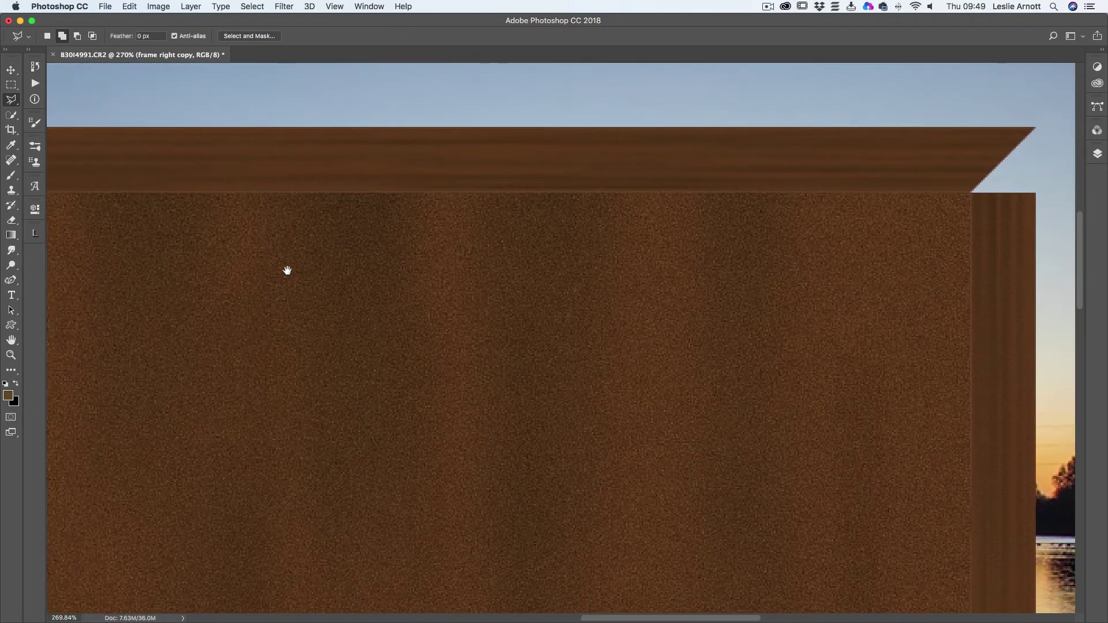
pyautogui.moveTo(287, 271); pyautogui.dragTo(514, 265)
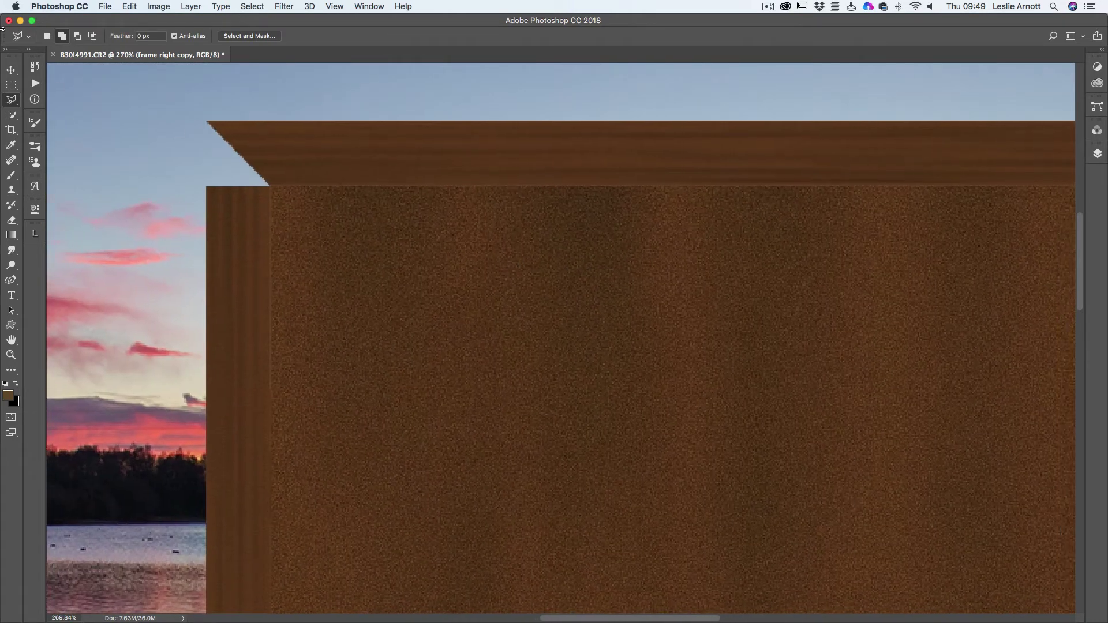
pyautogui.click(10, 70)
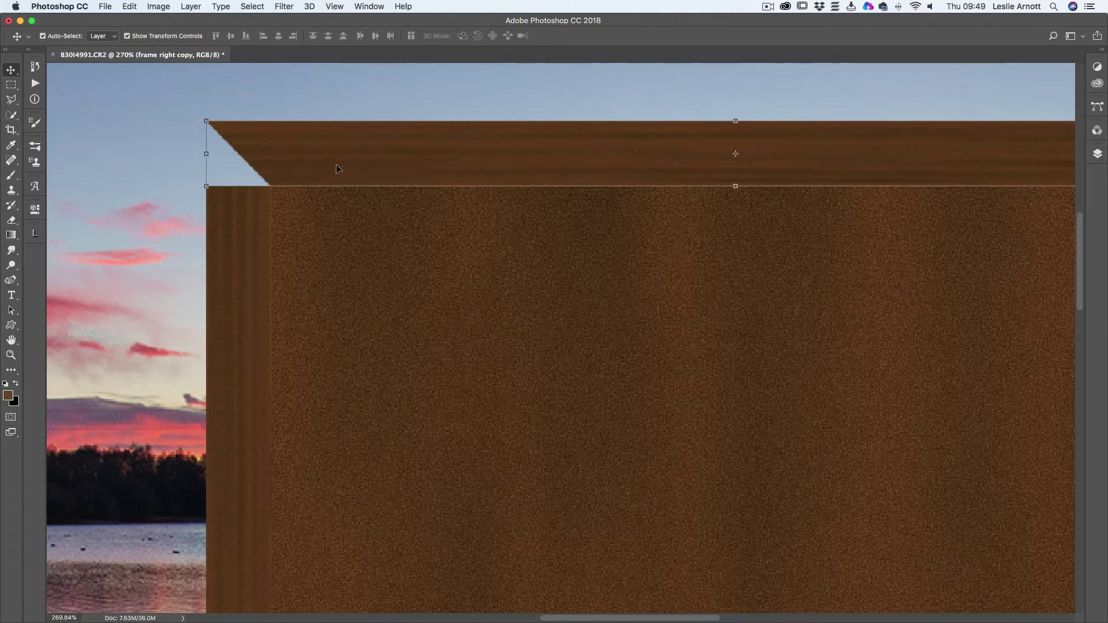
pyautogui.click(233, 248)
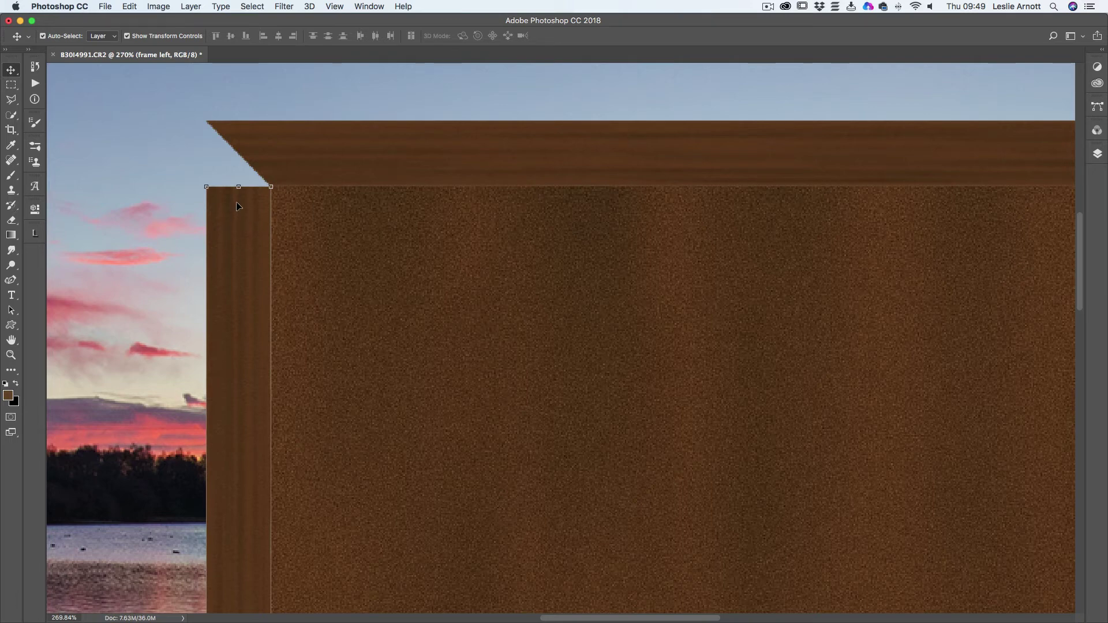
pyautogui.moveTo(238, 188); pyautogui.dragTo(224, 126)
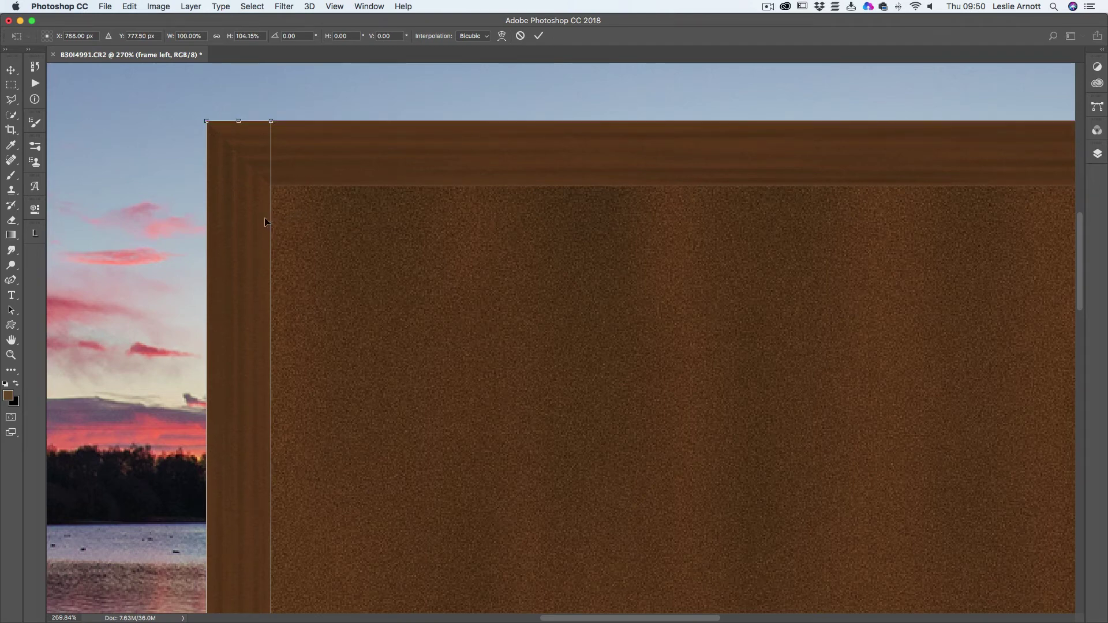
pyautogui.click(538, 36)
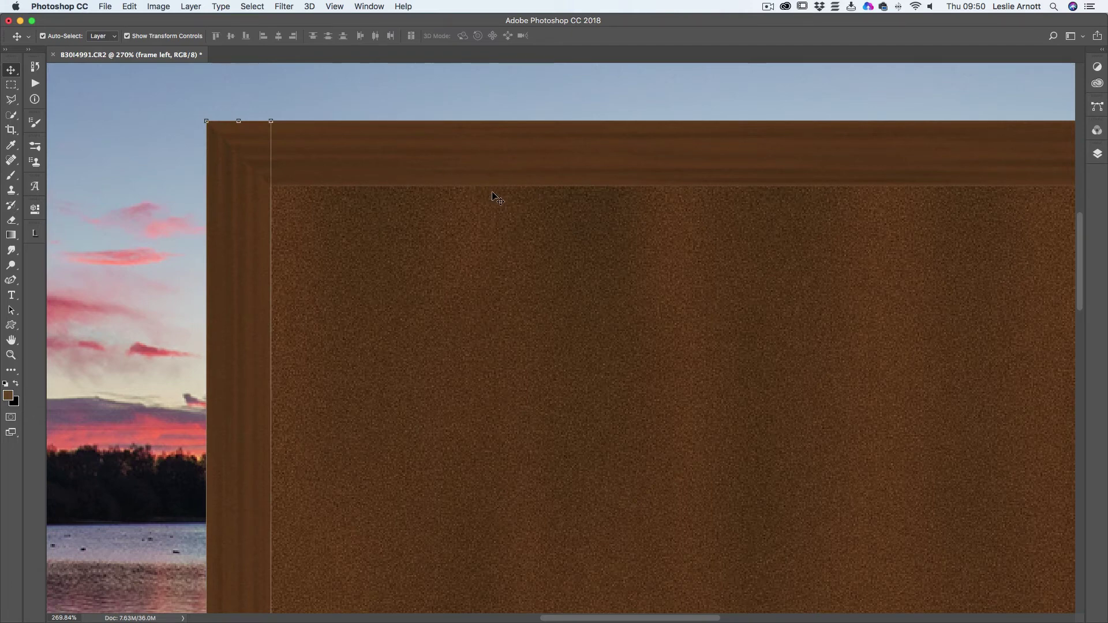
# Stretch the frame right strip upward to 104.15% height to fill its mitred corner, apply the transform, and turn off Auto-Select.
pyautogui.moveTo(687, 262); pyautogui.dragTo(532, 270)
pyautogui.hscroll(5, 582, 272)
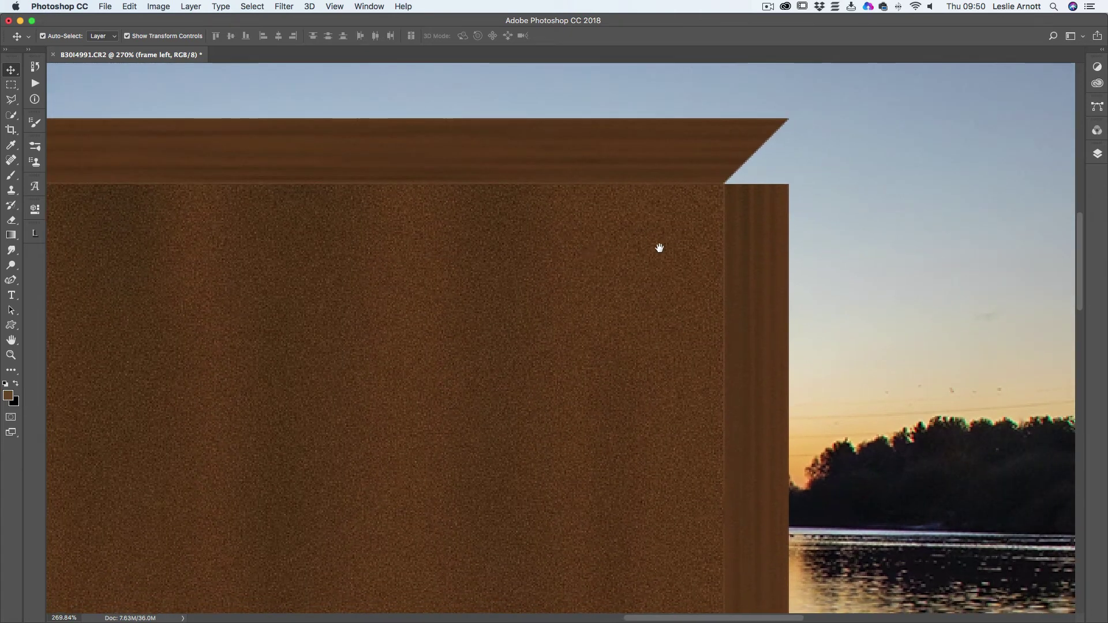
pyautogui.hscroll(2, 639, 248)
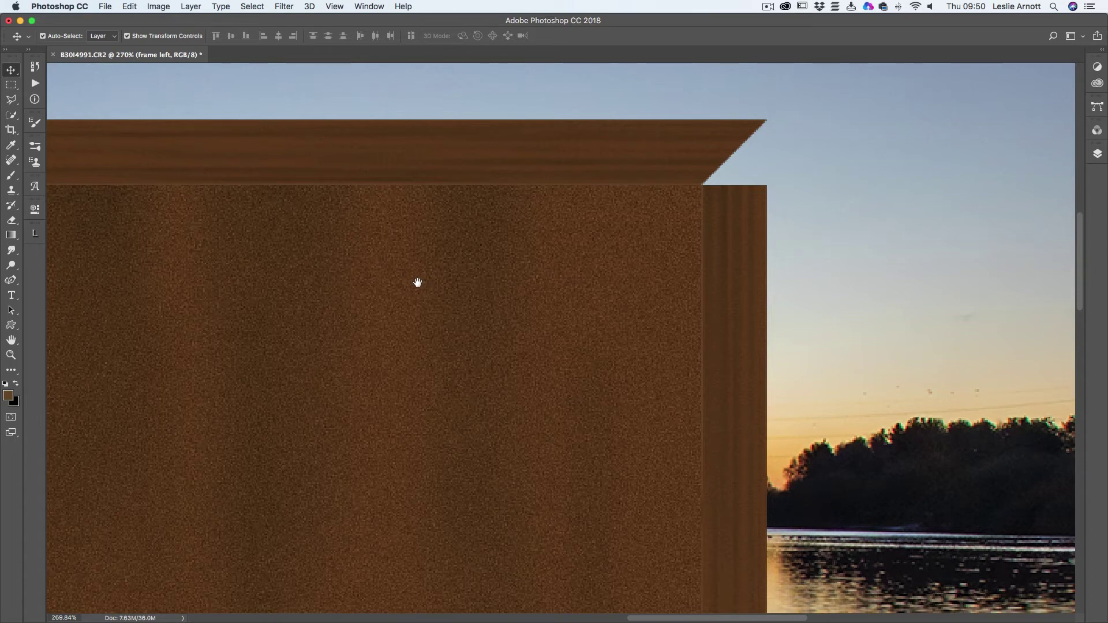
pyautogui.click(737, 269)
pyautogui.moveTo(733, 184); pyautogui.dragTo(733, 121)
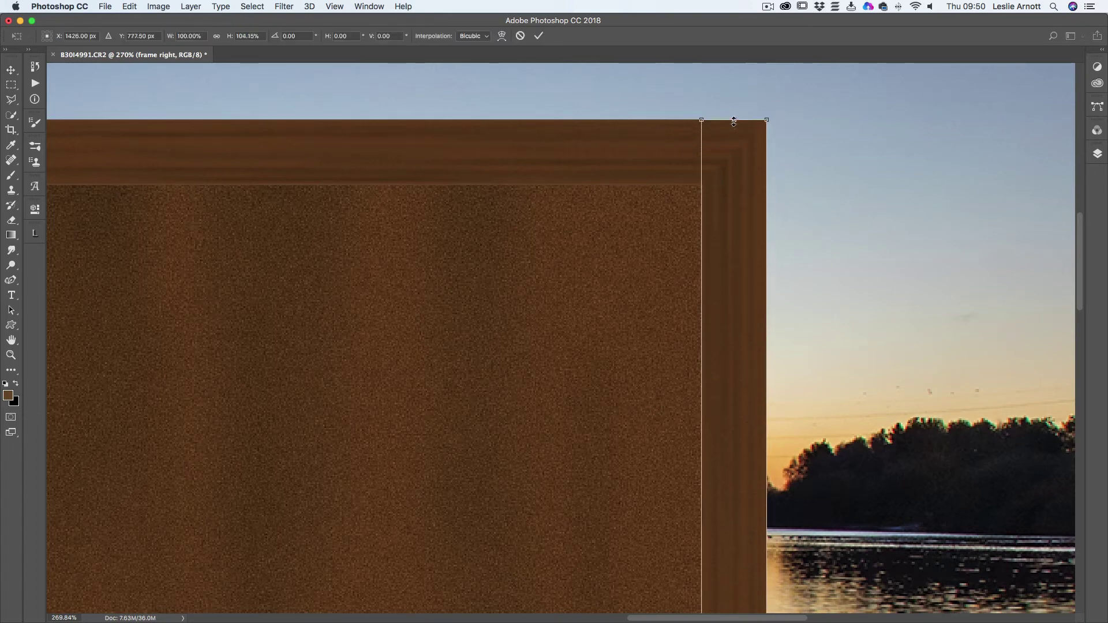
pyautogui.click(539, 36)
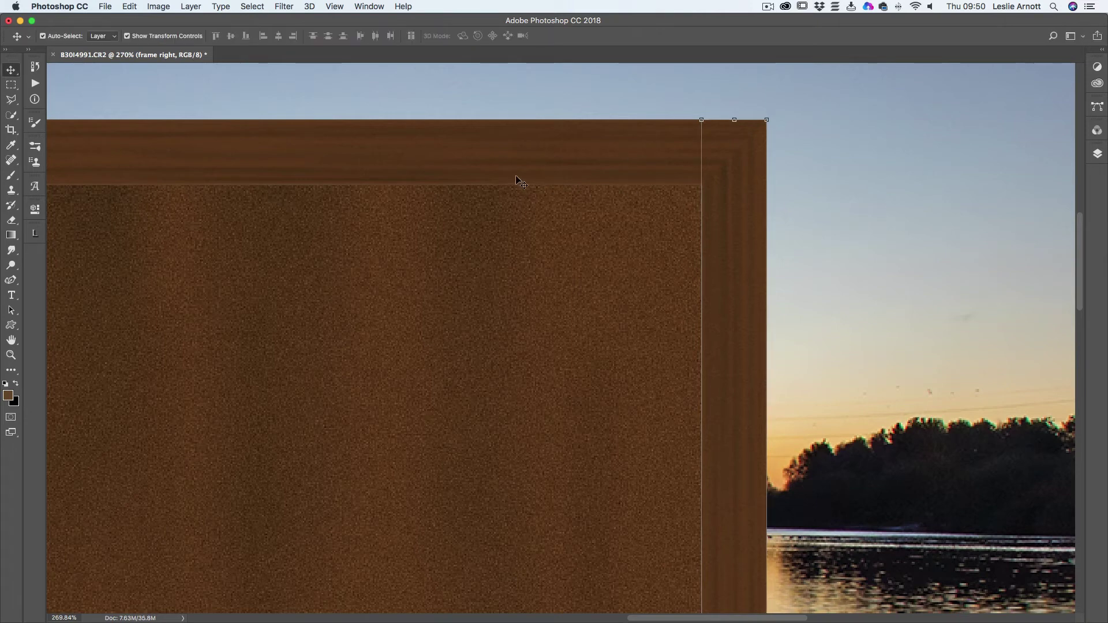
pyautogui.click(43, 36)
# Inspect the frame and door body from the top corner down to the bottom edge, ending with the whole image in view.
pyautogui.click(11, 86)
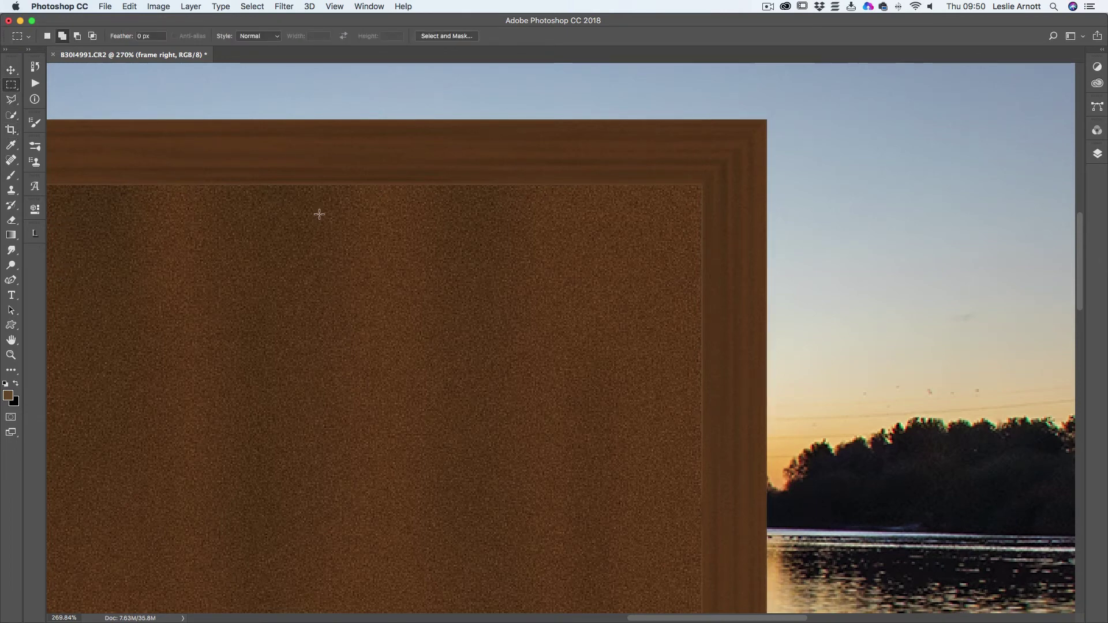
pyautogui.moveTo(303, 285); pyautogui.dragTo(479, 283)
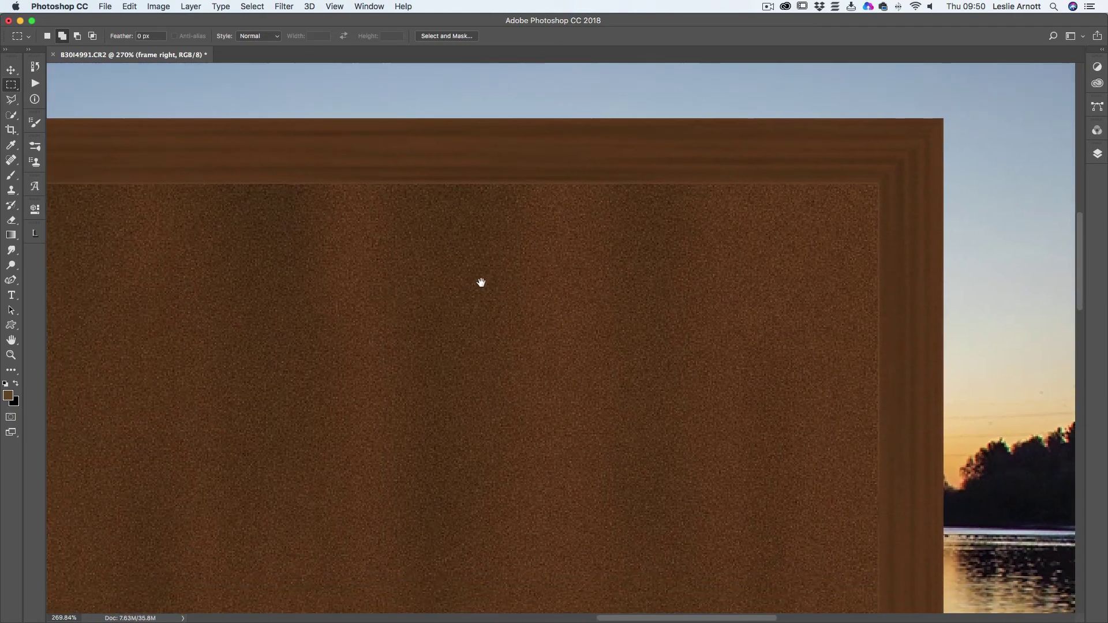
pyautogui.moveTo(509, 363); pyautogui.dragTo(617, 249)
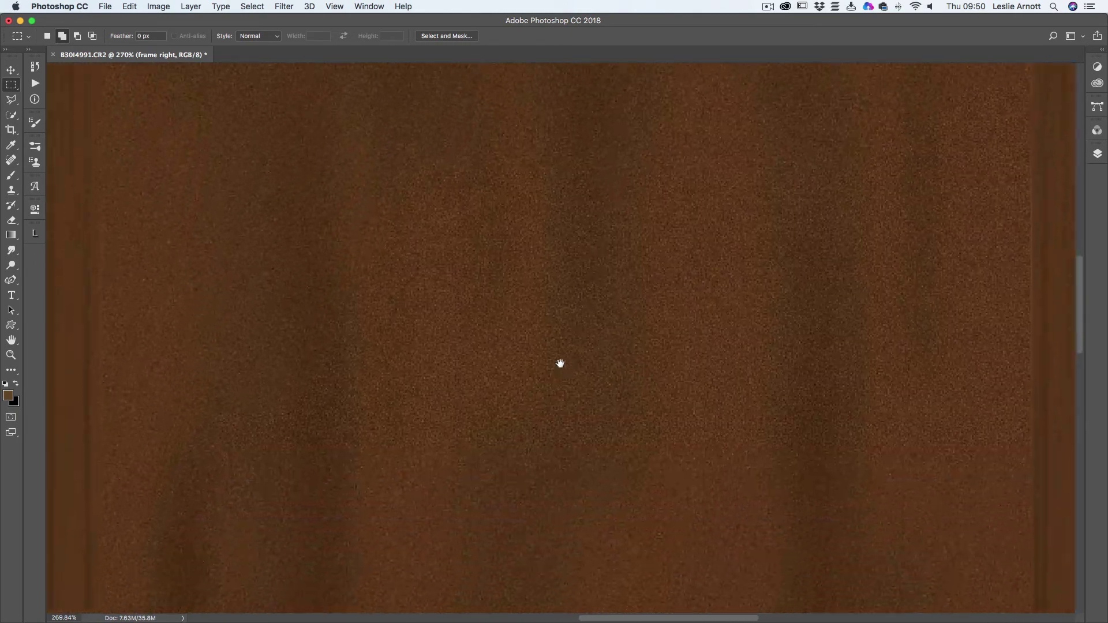
pyautogui.moveTo(559, 364); pyautogui.dragTo(606, 133)
pyautogui.moveTo(566, 286)
pyautogui.mouseDown()
pyautogui.moveTo(573, 215)
pyautogui.moveTo(564, 299)
pyautogui.mouseUp()
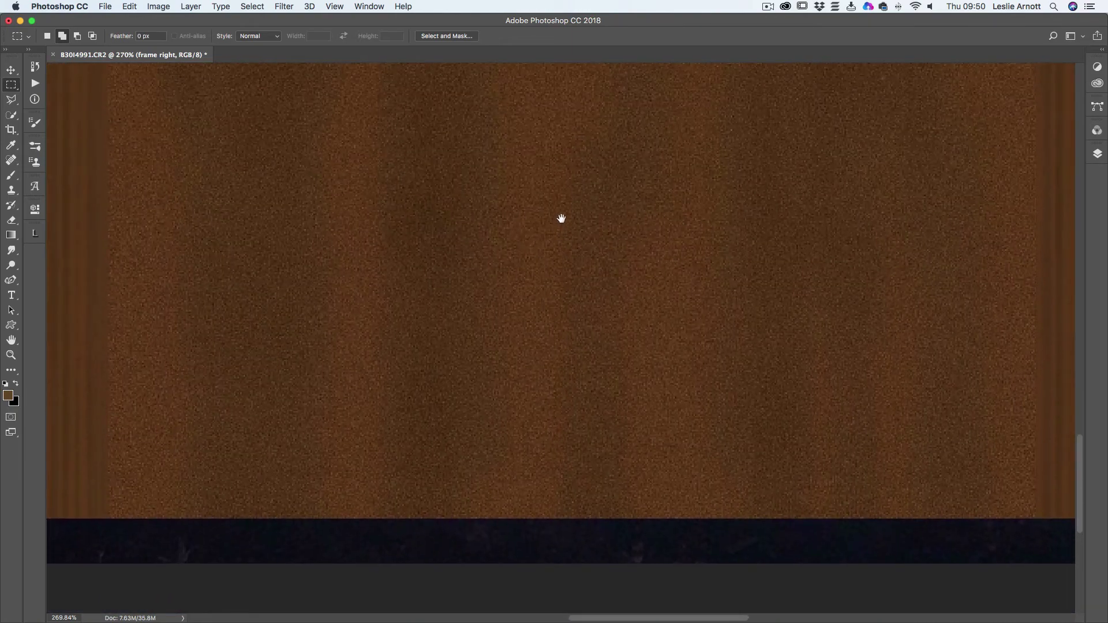
pyautogui.moveTo(562, 217); pyautogui.dragTo(556, 271)
pyautogui.moveTo(554, 216)
pyautogui.mouseDown()
pyautogui.moveTo(539, 233)
pyautogui.moveTo(542, 306)
pyautogui.moveTo(509, 331)
pyautogui.moveTo(498, 318)
pyautogui.moveTo(498, 363)
pyautogui.mouseUp()
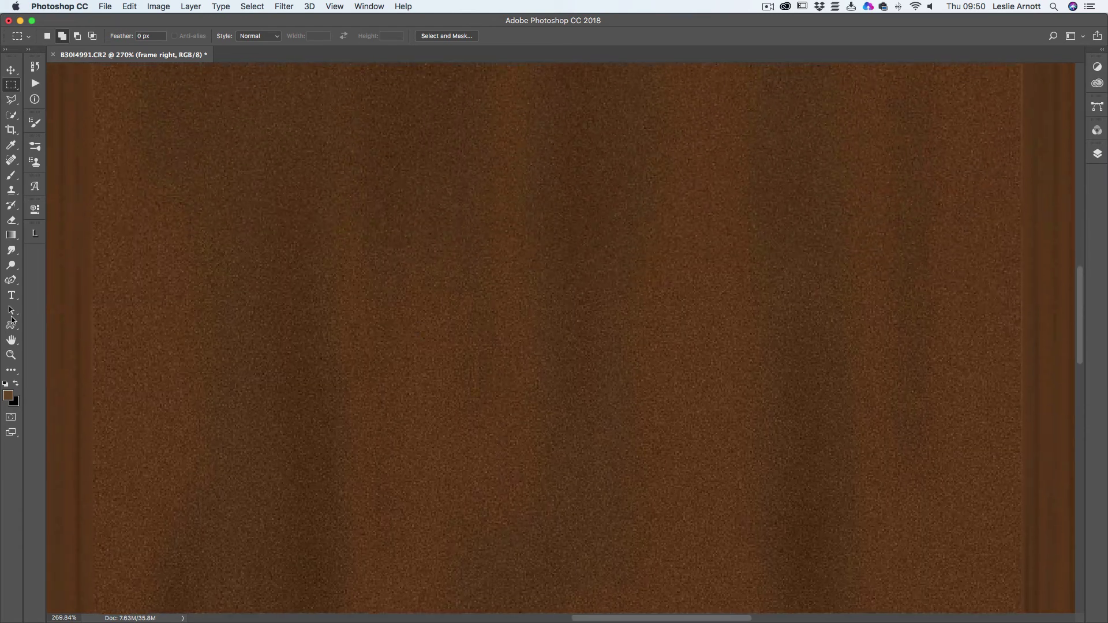
pyautogui.doubleClick(11, 342)
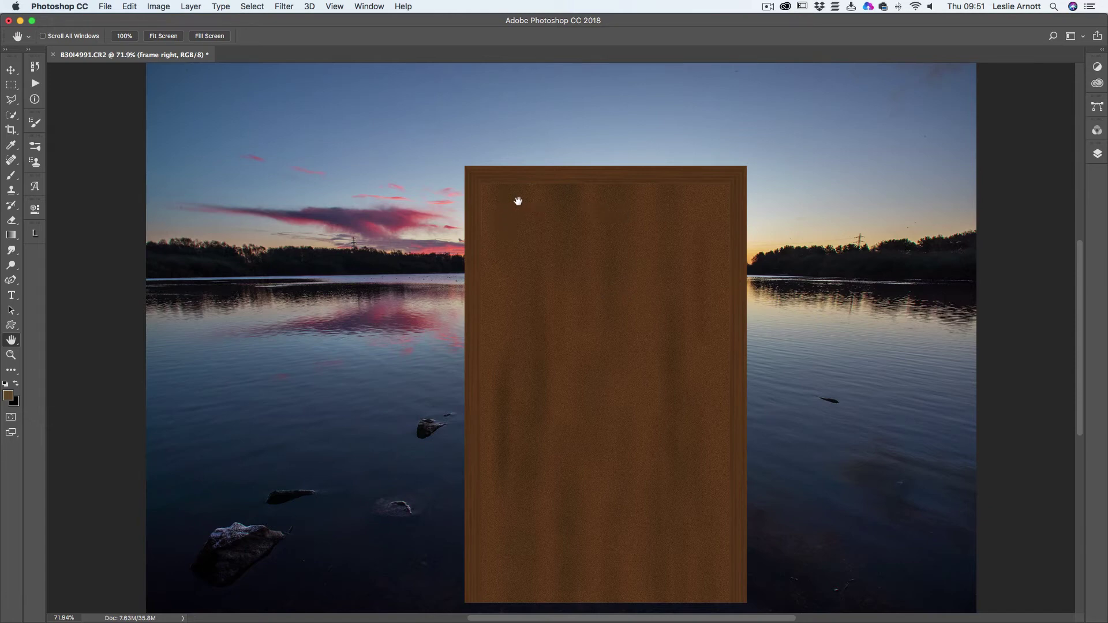
# Duplicate the body layer as "body copy", hide the original body layer, and make the copy the active layer.
pyautogui.click(1098, 153)
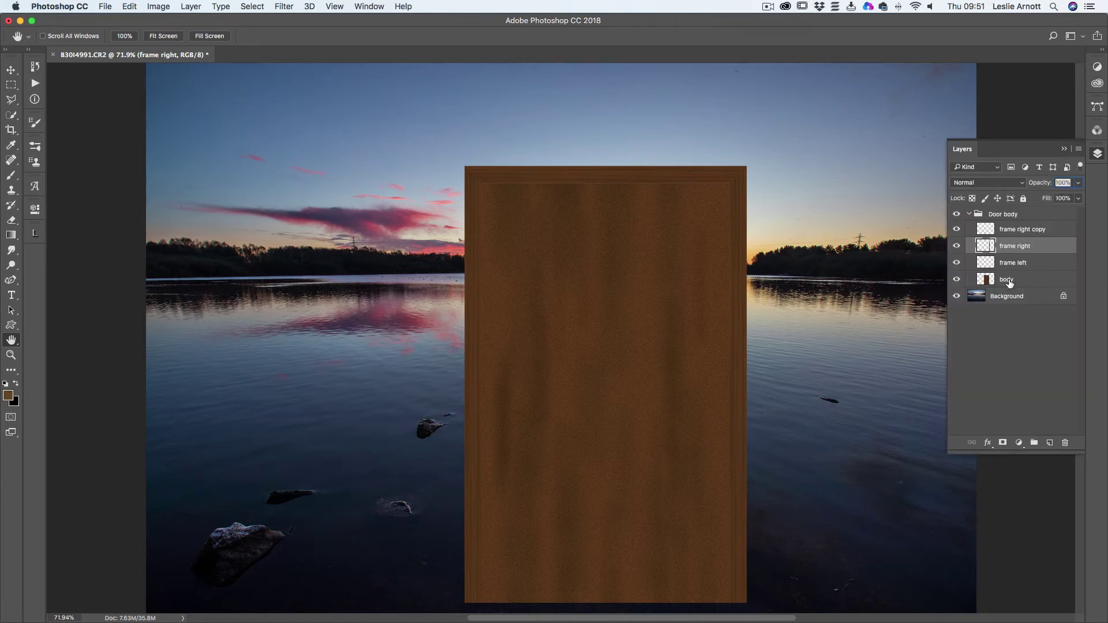
pyautogui.click(991, 282)
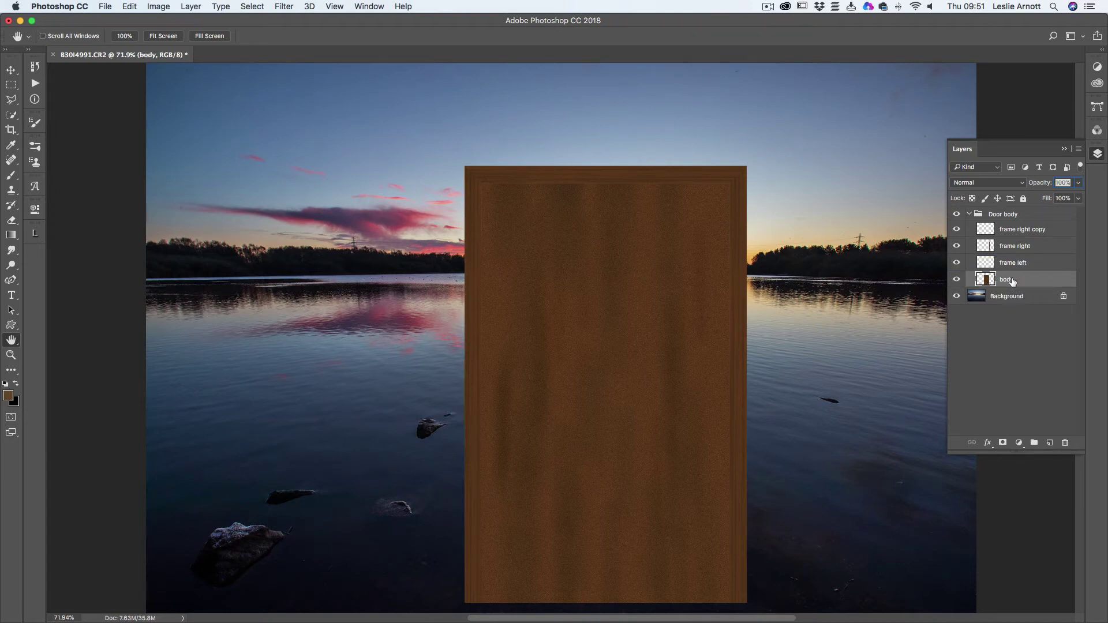
pyautogui.rightClick(1021, 282)
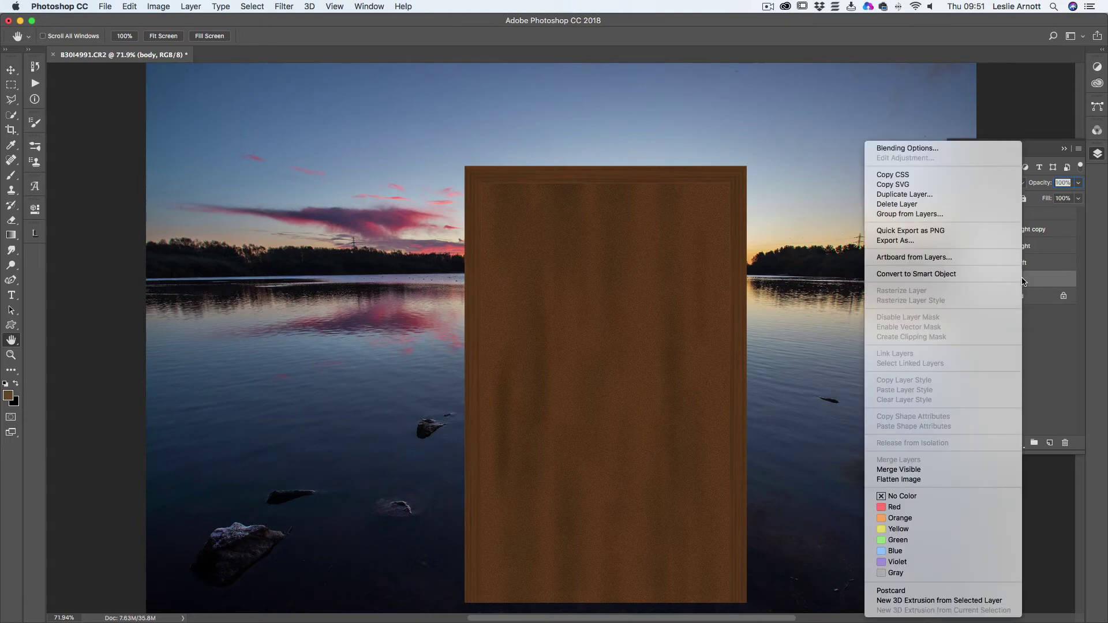
pyautogui.click(902, 195)
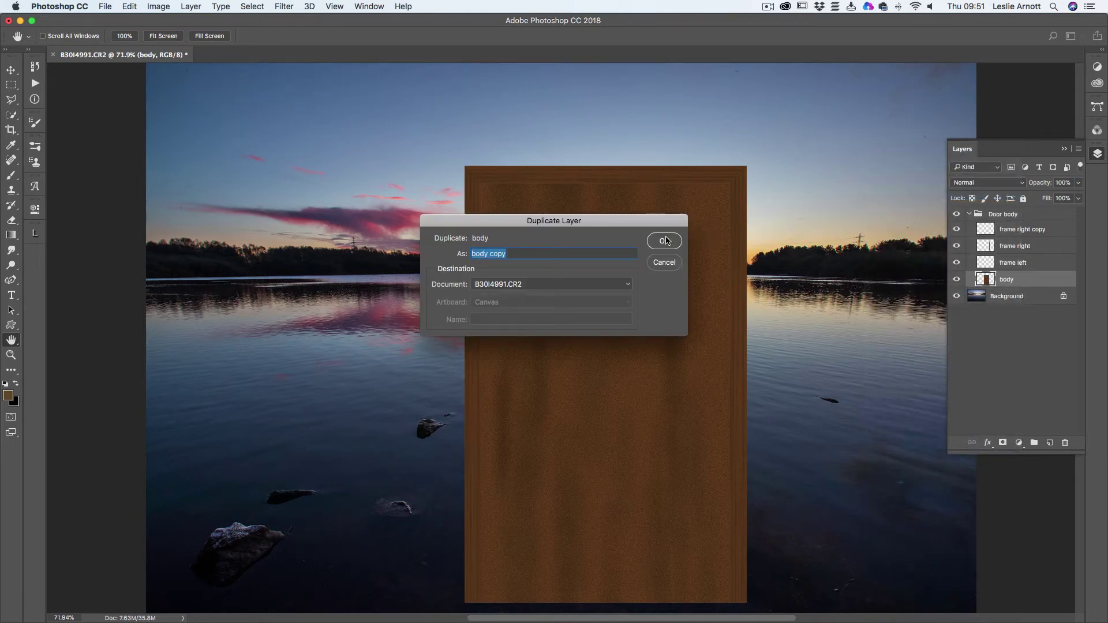
pyautogui.click(665, 242)
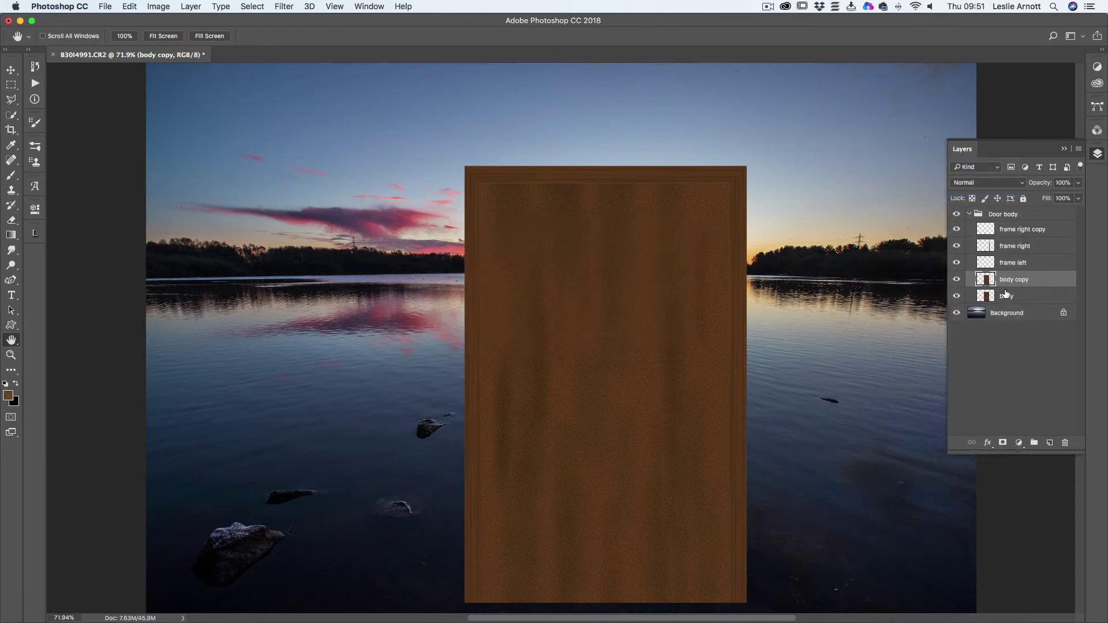
pyautogui.click(977, 300)
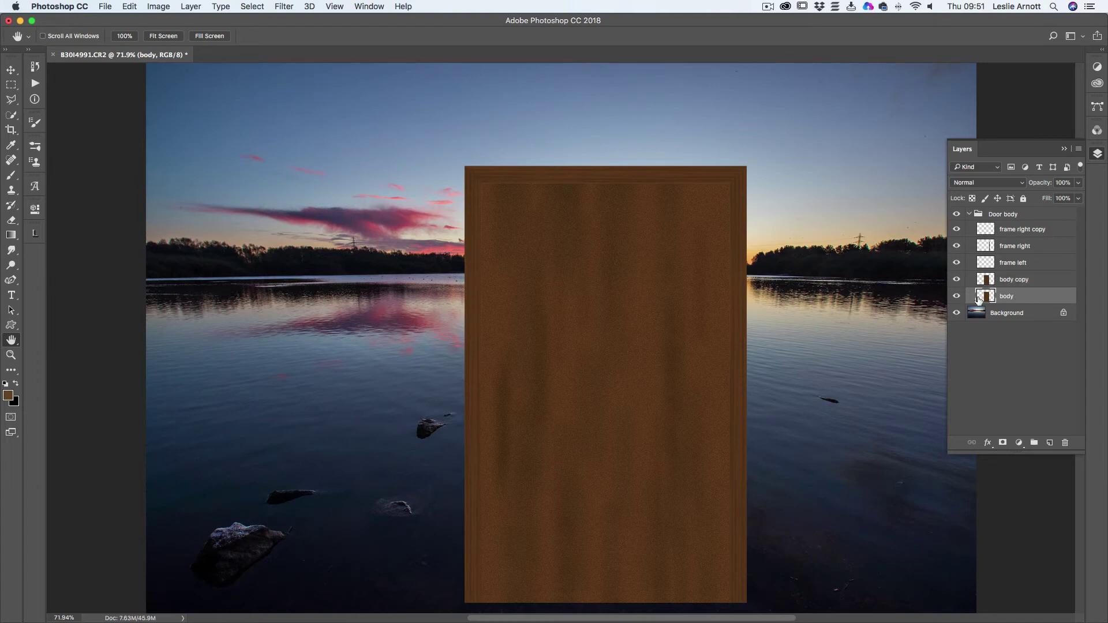
pyautogui.click(956, 296)
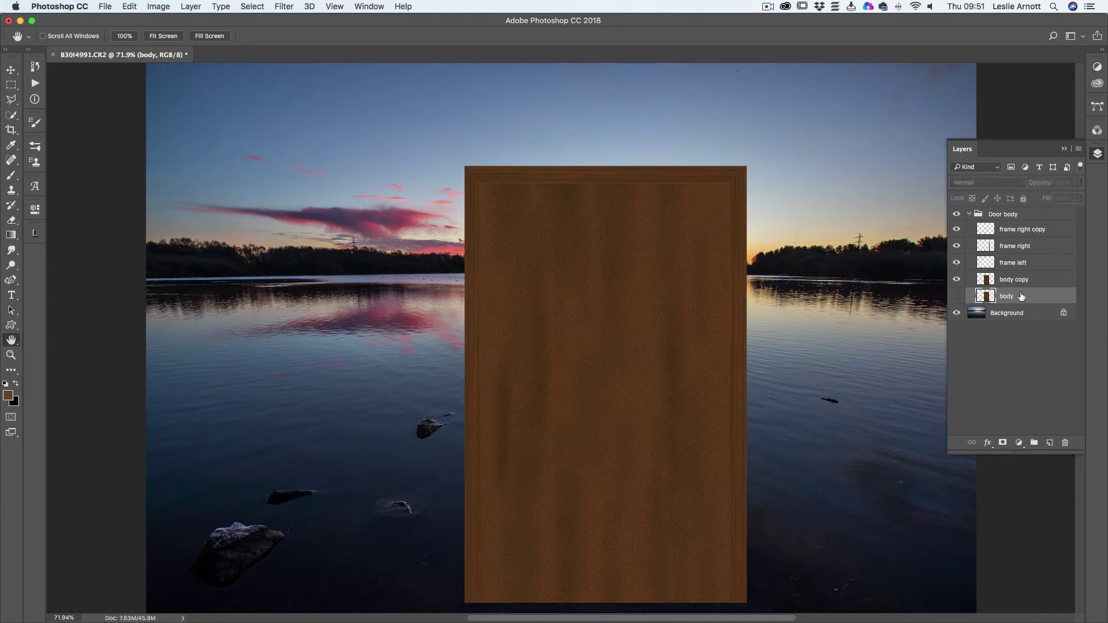
pyautogui.click(1014, 280)
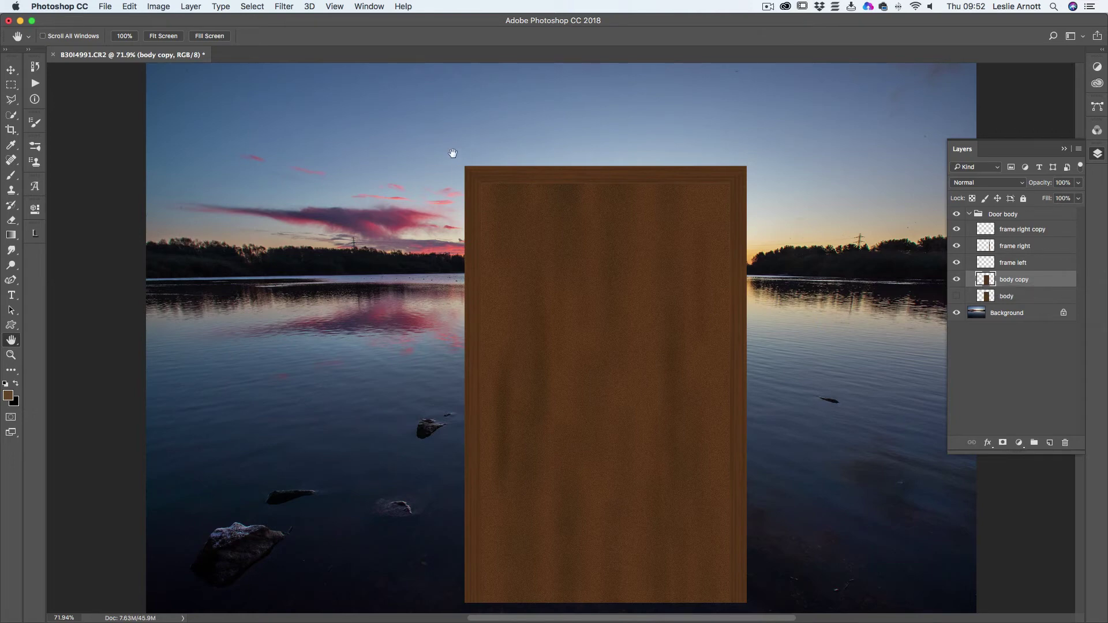
# Cut a window opening about 5.7 cm wide into the upper part of the body copy with a rectangular marquee, and deselect.
pyautogui.click(12, 85)
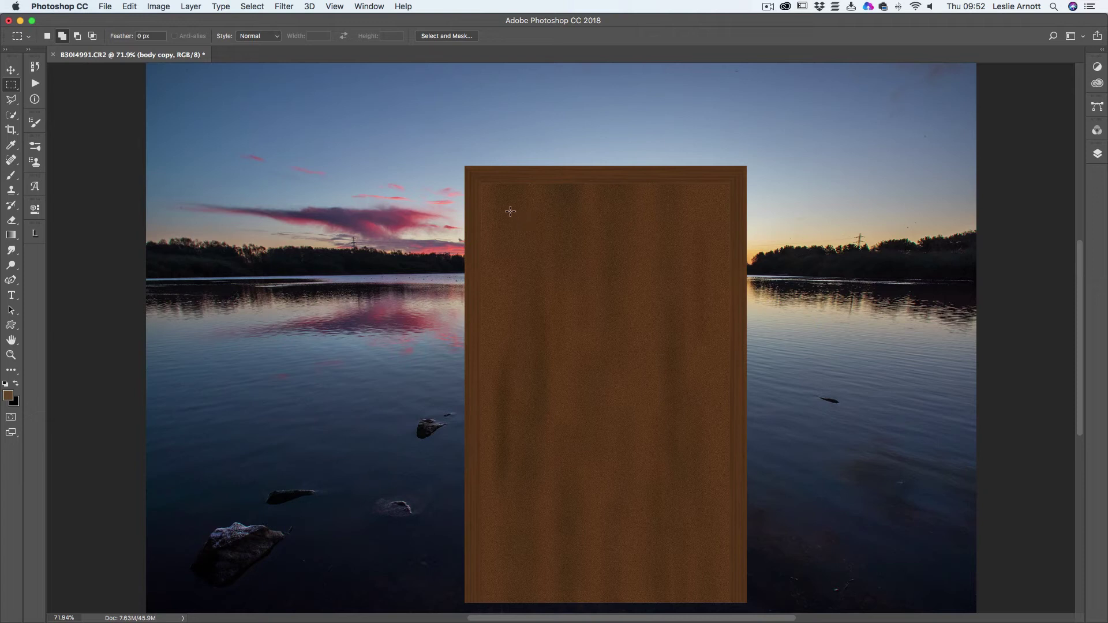
pyautogui.moveTo(494, 198); pyautogui.dragTo(683, 373)
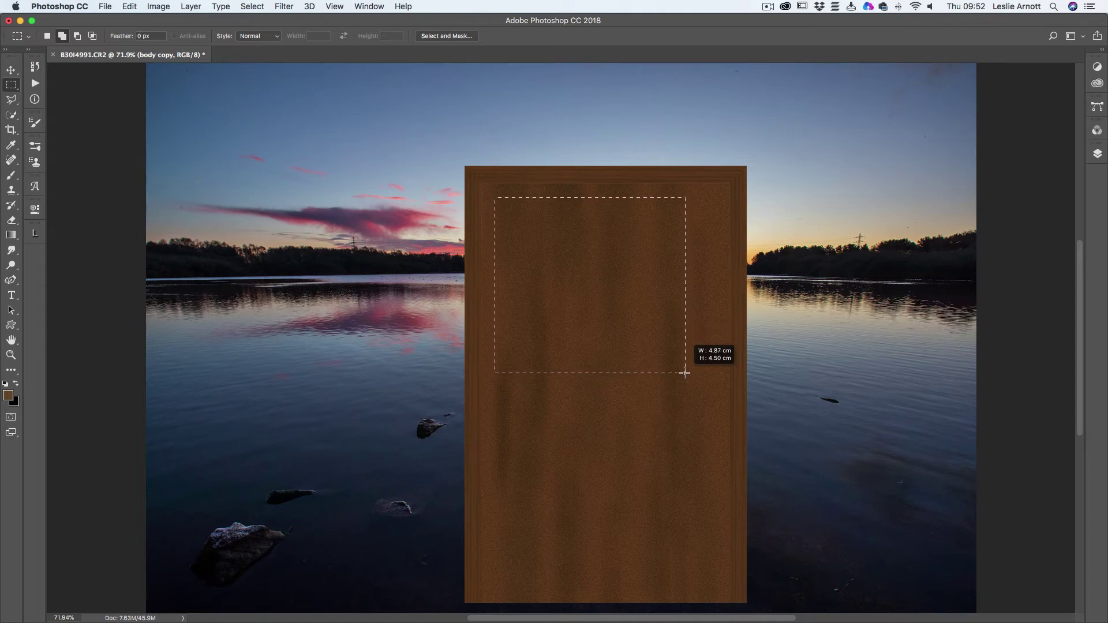
pyautogui.moveTo(694, 374); pyautogui.dragTo(717, 376)
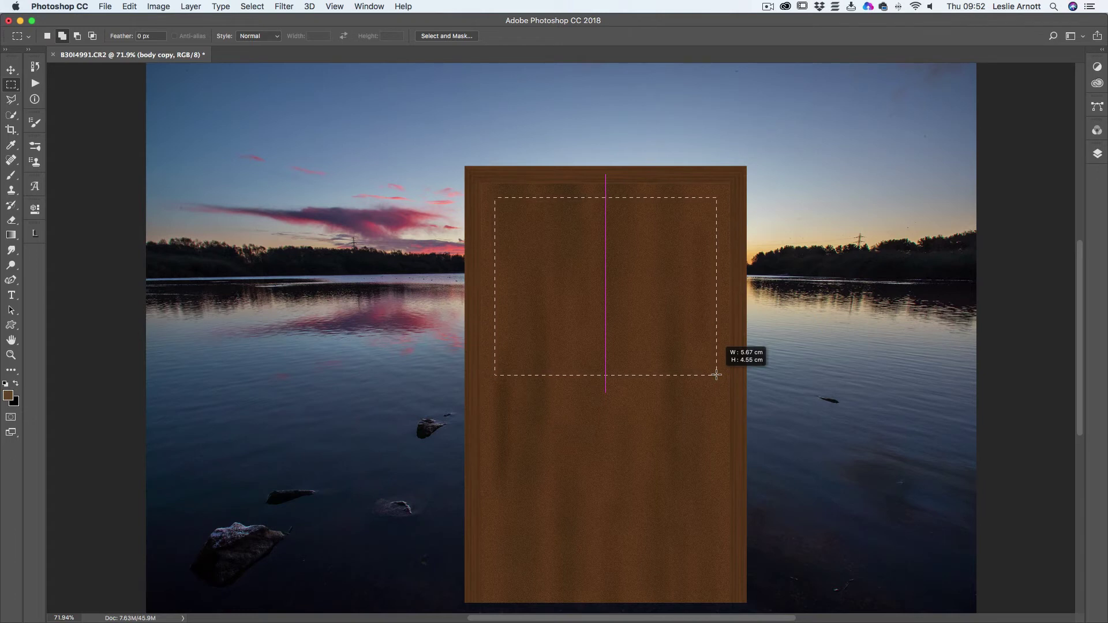
pyautogui.moveTo(716, 375); pyautogui.dragTo(715, 422)
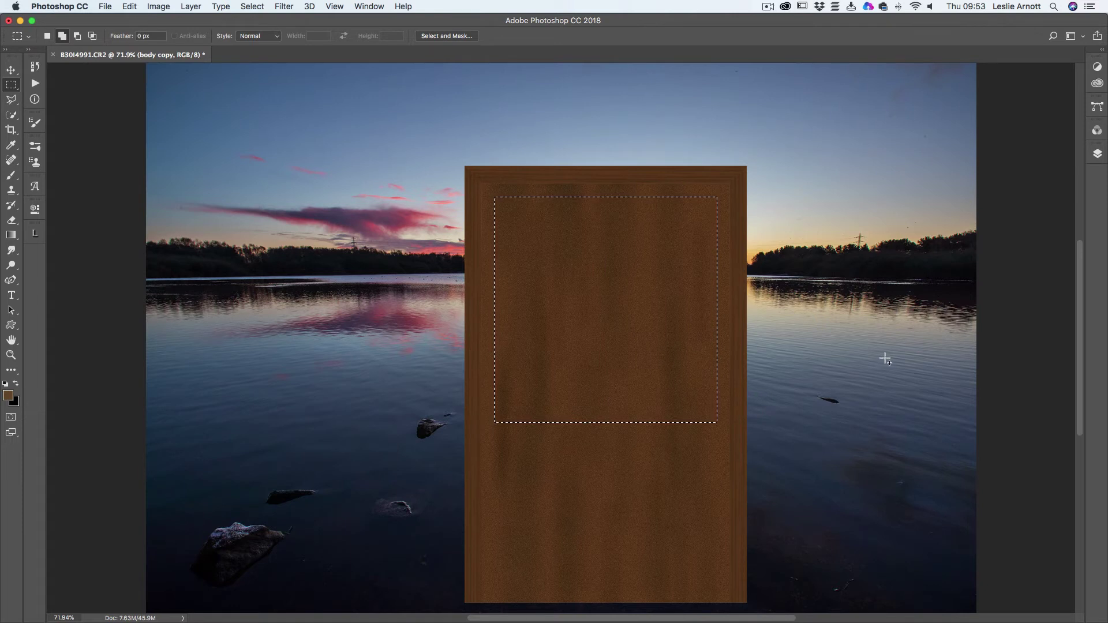
pyautogui.press('Delete')
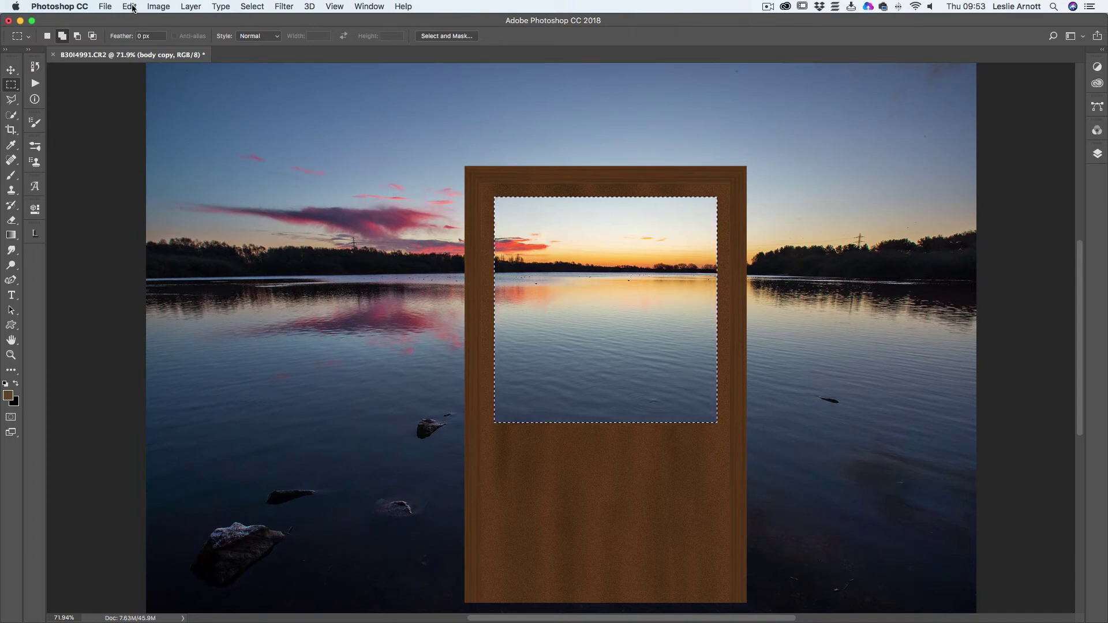
pyautogui.rightClick(519, 208)
pyautogui.click(515, 215)
# Copy a thin vertical strip of wood running from the window's lower edge to the door's bottom, and paste it as a new layer.
pyautogui.scroll(-1, 693, 359)
pyautogui.scroll(-1, 691, 359)
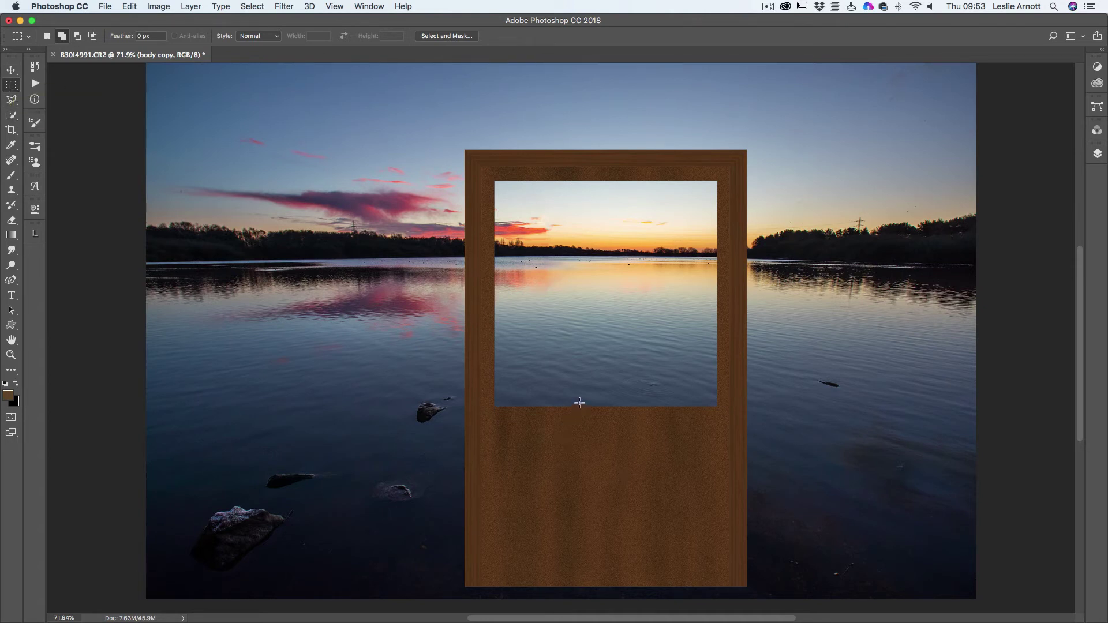
pyautogui.moveTo(587, 460); pyautogui.dragTo(586, 592)
pyautogui.click(127, 7)
pyautogui.click(137, 89)
pyautogui.click(128, 7)
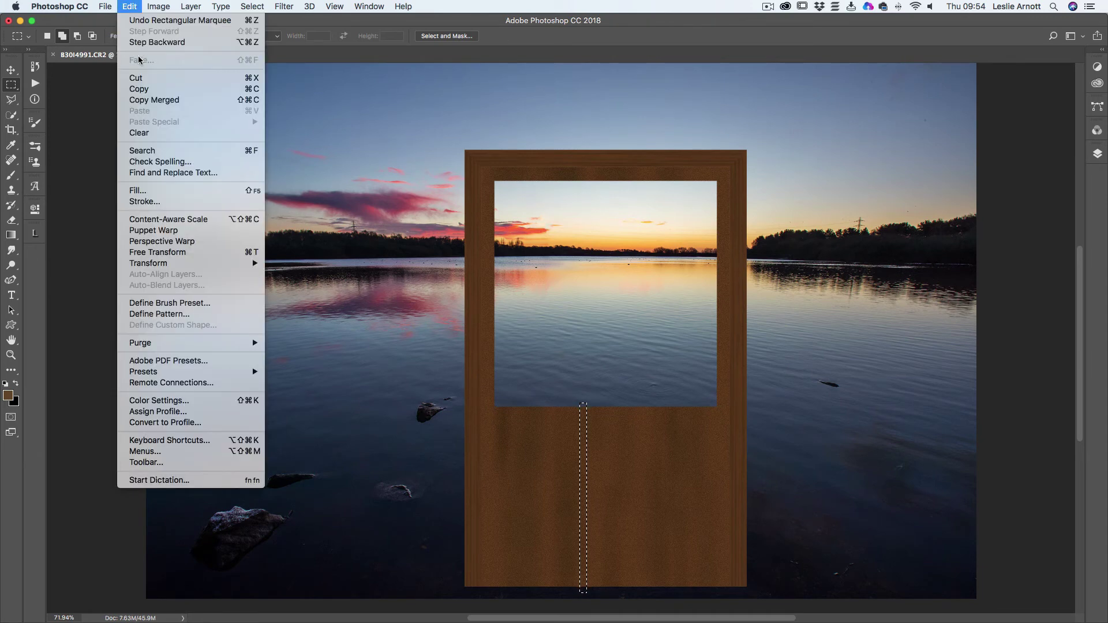
pyautogui.click(143, 91)
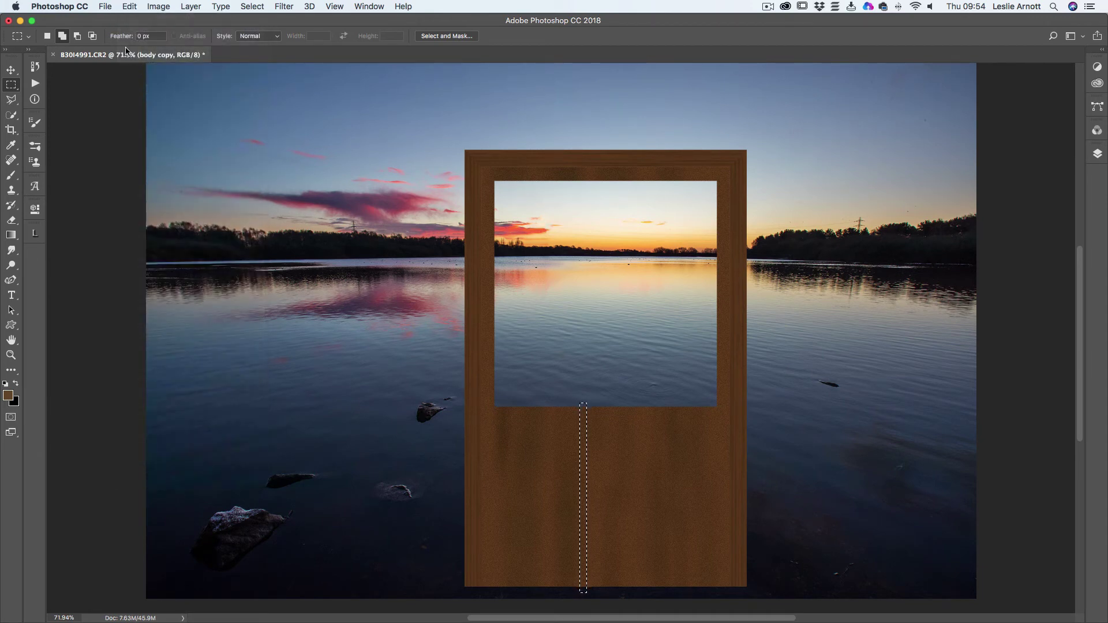
pyautogui.click(128, 7)
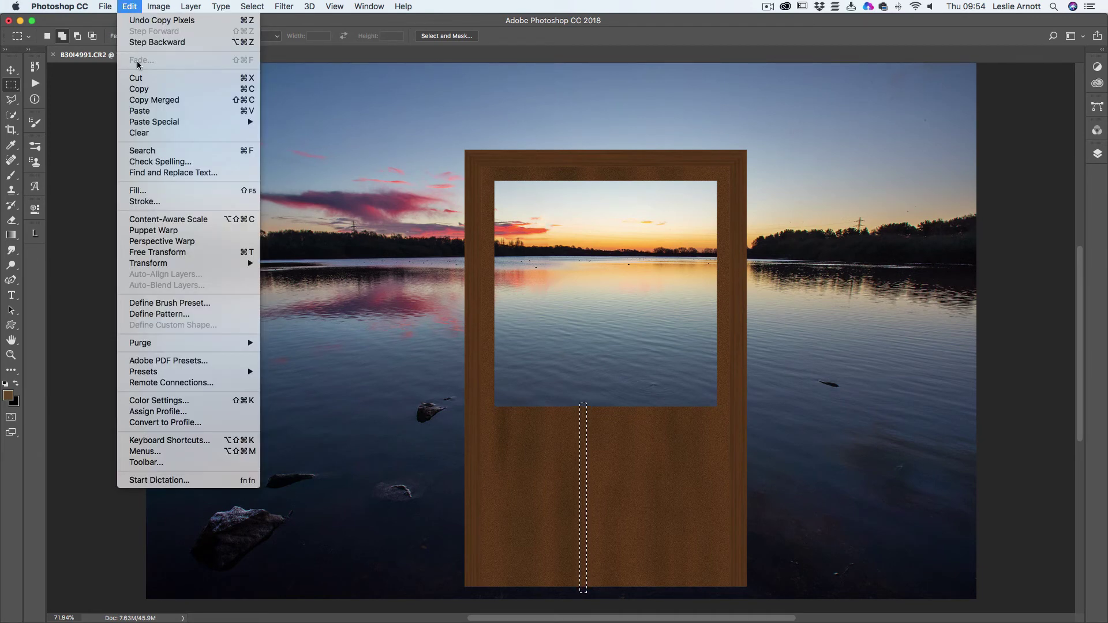
pyautogui.click(142, 111)
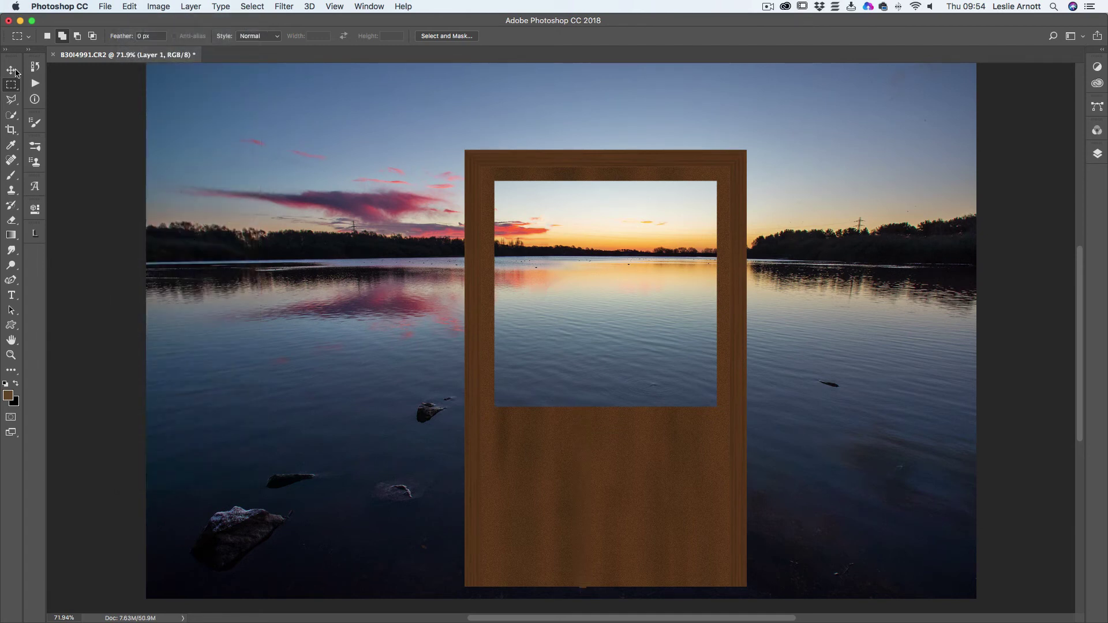
# Move the pasted strip to the middle of the window opening and stretch it vertically to span the full opening, applying the transform.
pyautogui.click(11, 70)
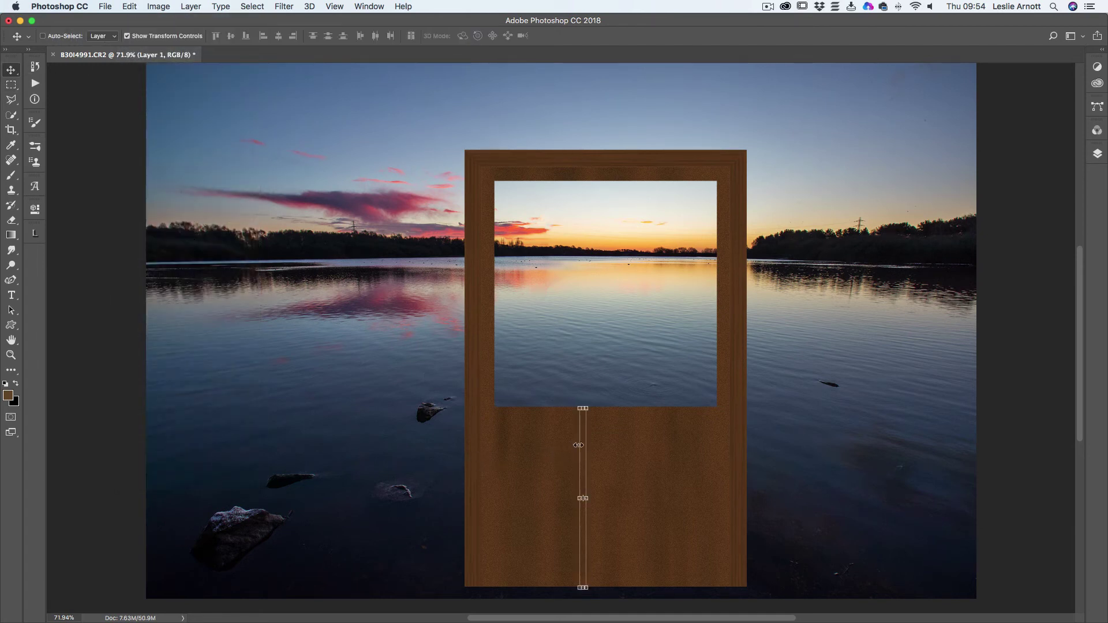
pyautogui.moveTo(583, 465); pyautogui.dragTo(609, 285)
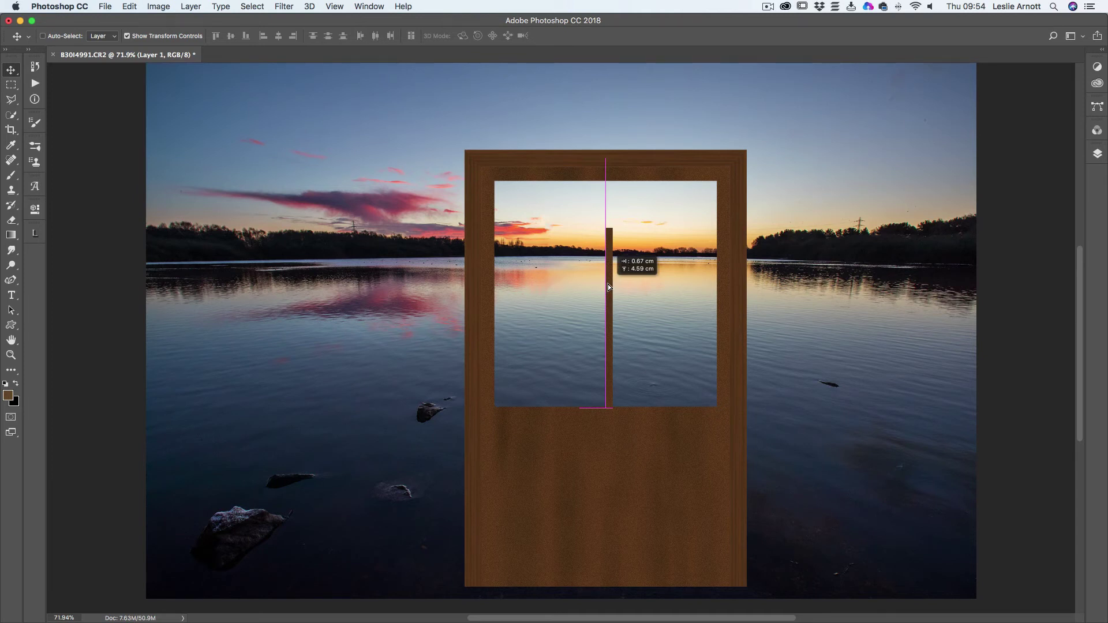
pyautogui.moveTo(608, 286); pyautogui.dragTo(608, 277)
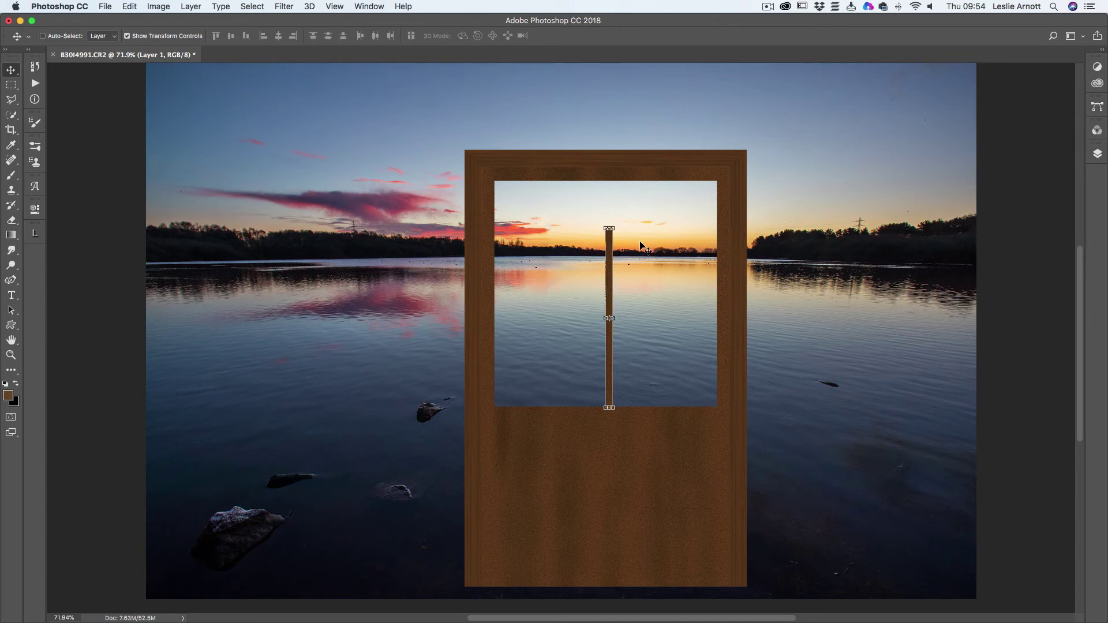
pyautogui.click(609, 227)
pyautogui.moveTo(609, 227); pyautogui.dragTo(606, 173)
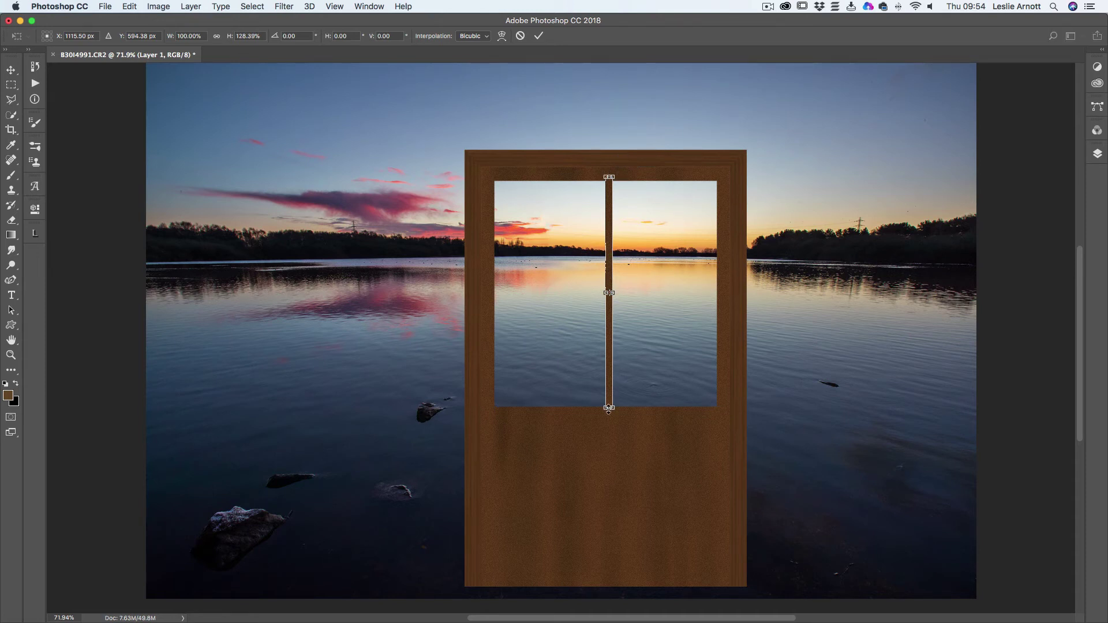
pyautogui.moveTo(608, 409); pyautogui.dragTo(609, 412)
pyautogui.press('Return')
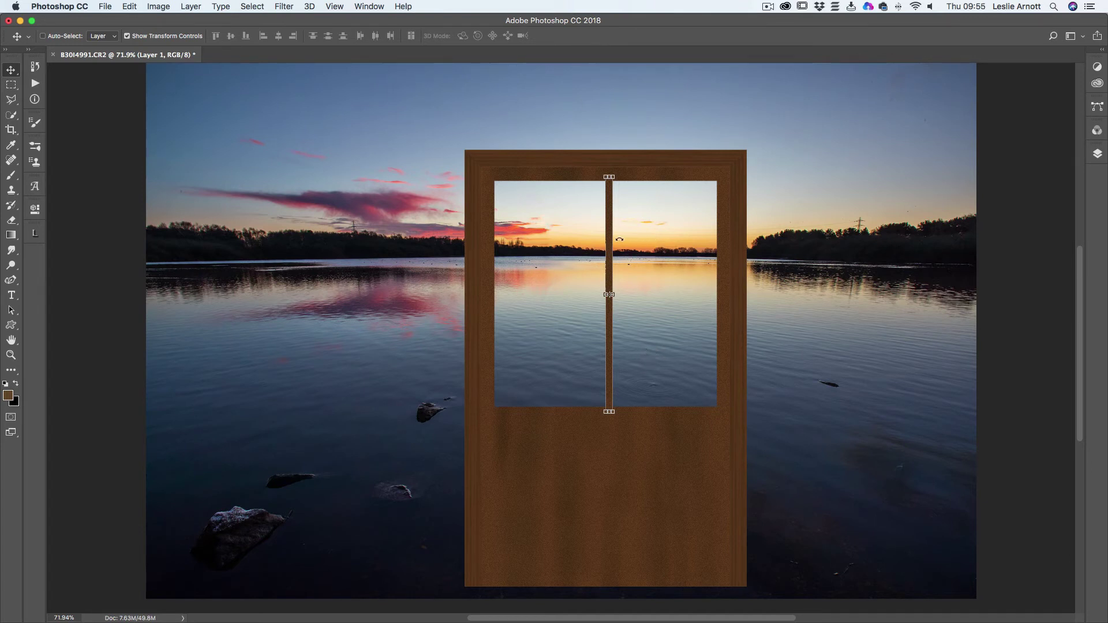
# Duplicate the vertical bar as "Layer 1 copy" and rotate the duplicate 90° into a horizontal crossbar, applying the transform.
pyautogui.click(1098, 153)
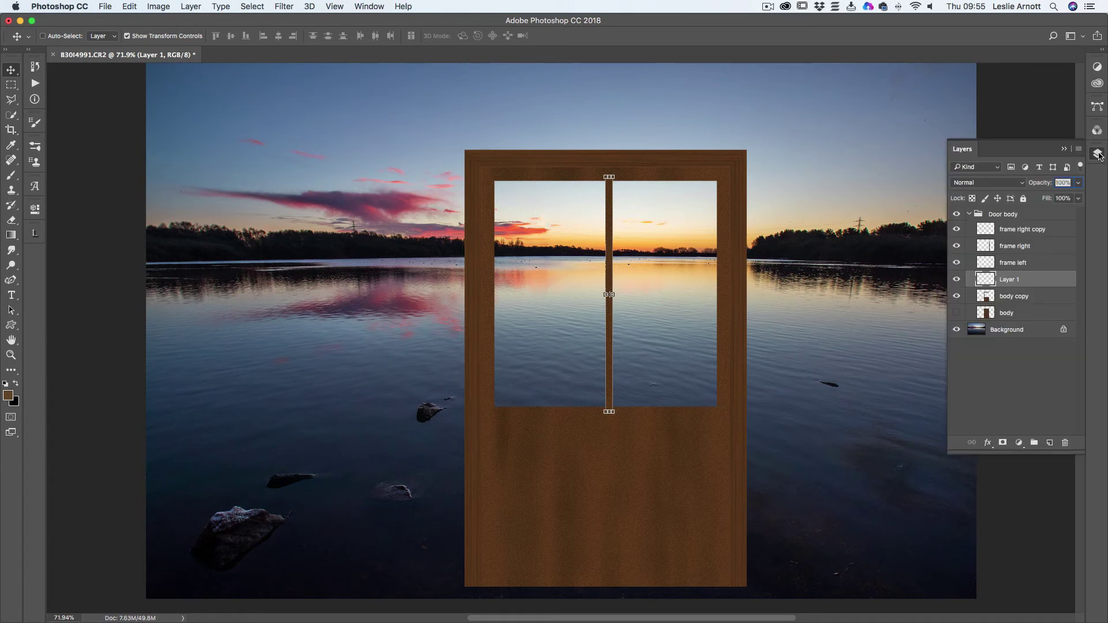
pyautogui.rightClick(1026, 283)
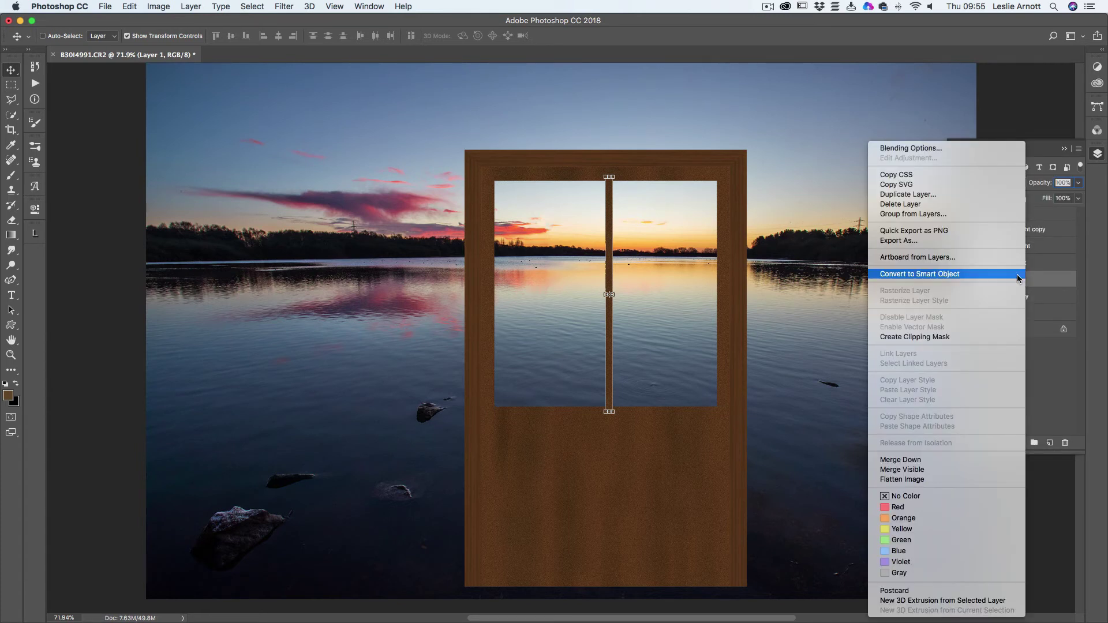
pyautogui.click(892, 196)
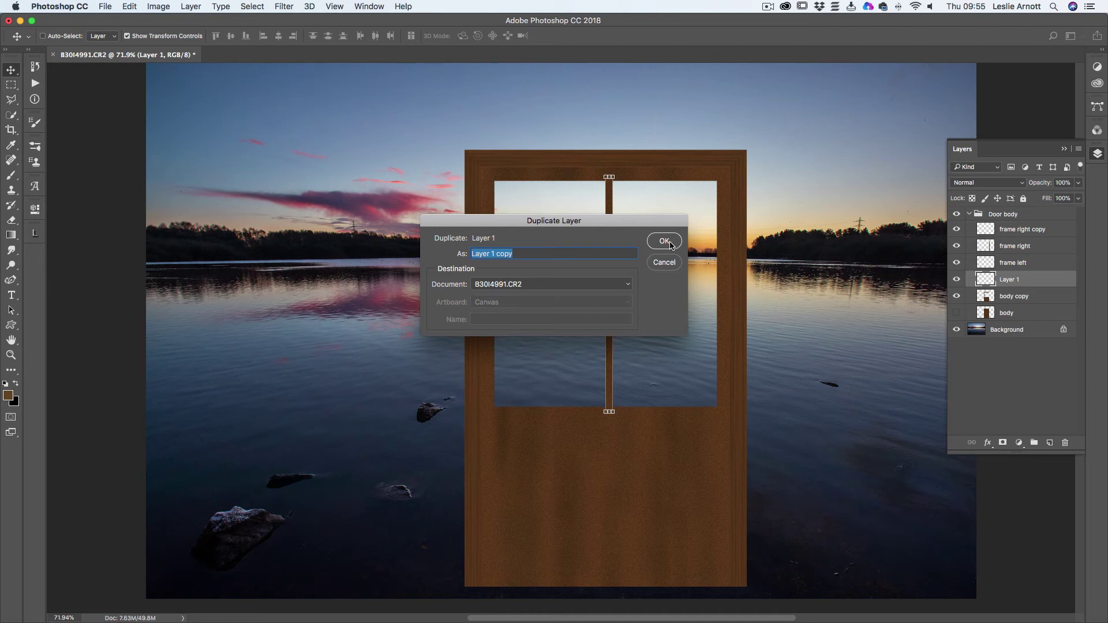
pyautogui.click(670, 245)
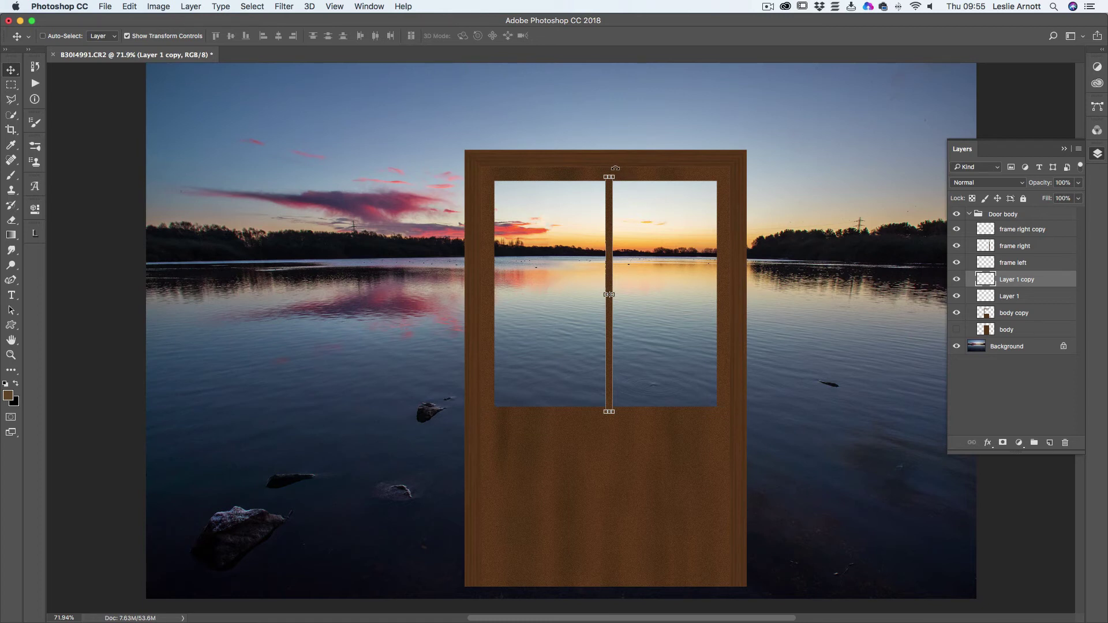
pyautogui.moveTo(616, 168); pyautogui.dragTo(710, 293)
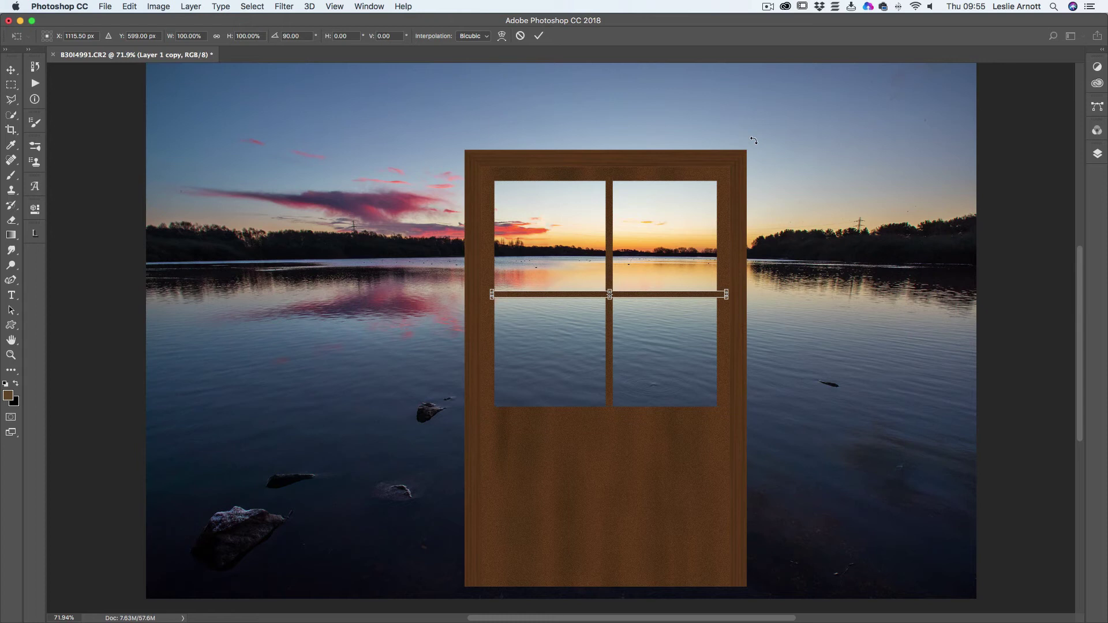
pyautogui.click(537, 36)
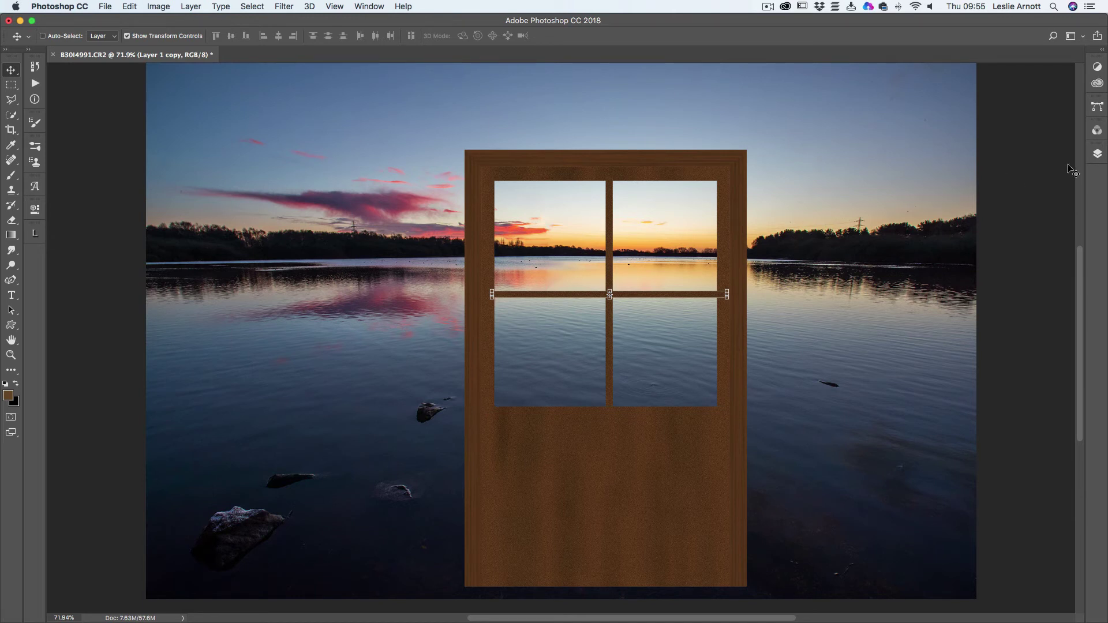
# Check both window bars by toggling their layers' visibility, and merge Layer 1 copy down into Layer 1.
pyautogui.click(1098, 155)
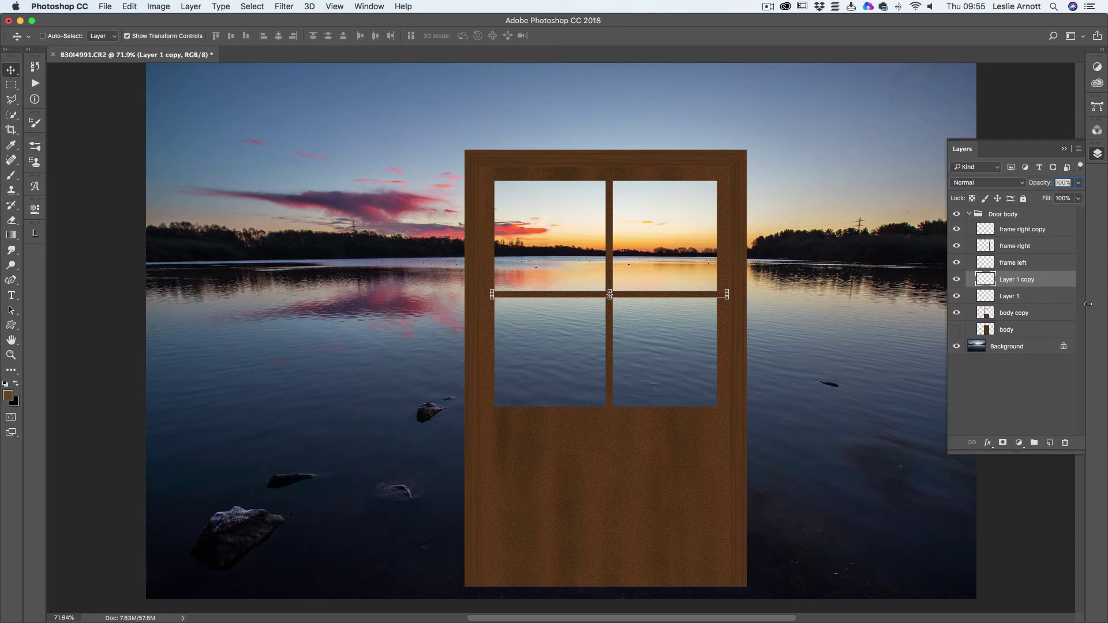
pyautogui.click(958, 280)
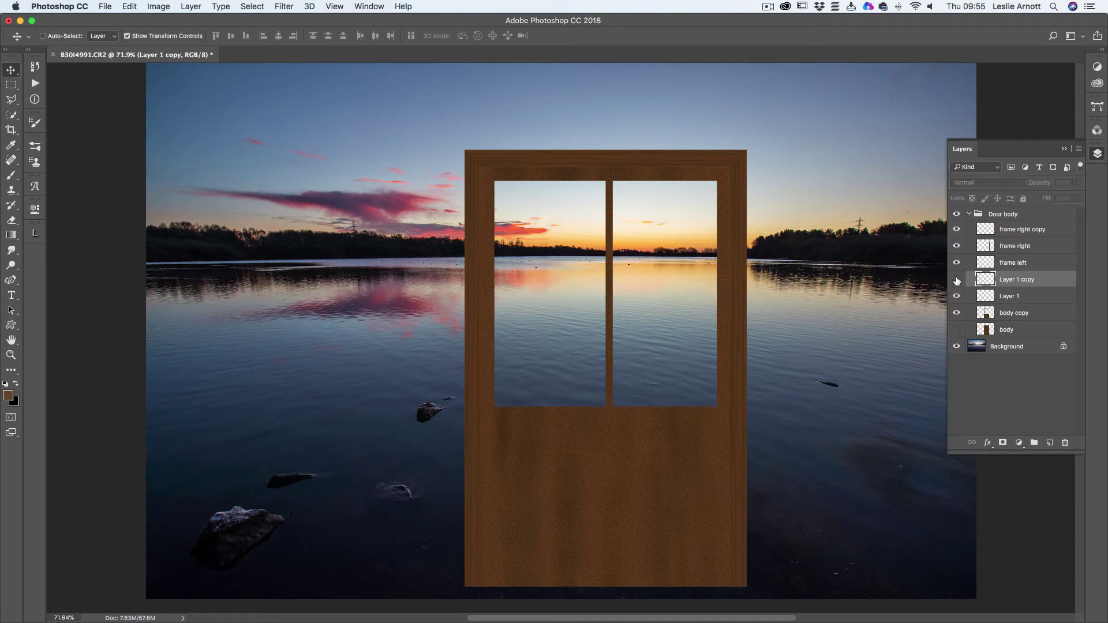
pyautogui.click(957, 280)
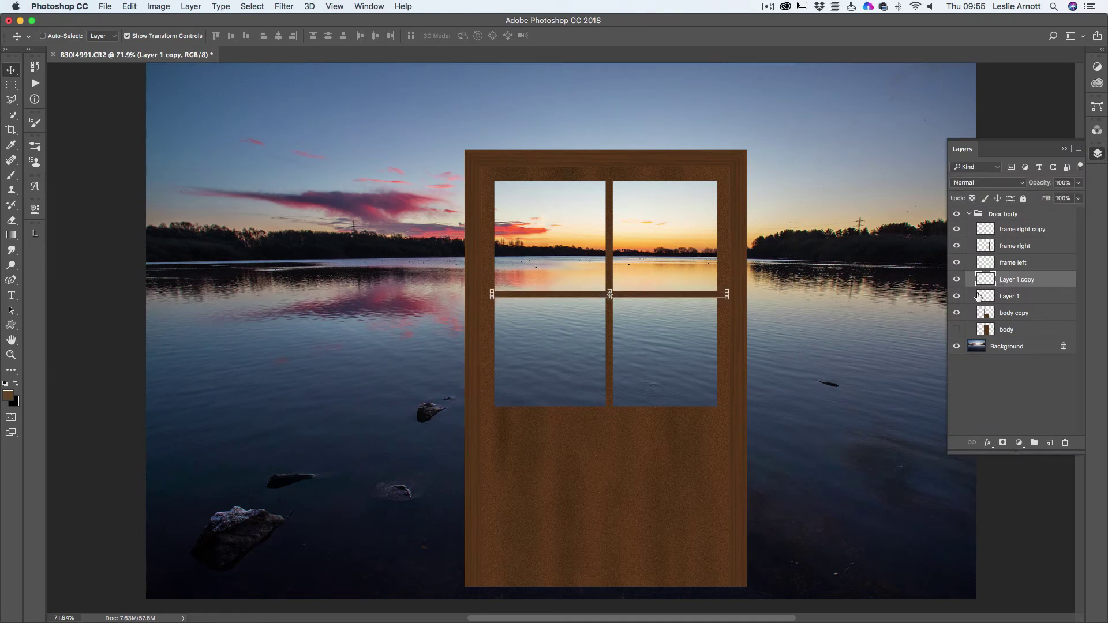
pyautogui.click(957, 296)
pyautogui.click(958, 296)
pyautogui.rightClick(1021, 281)
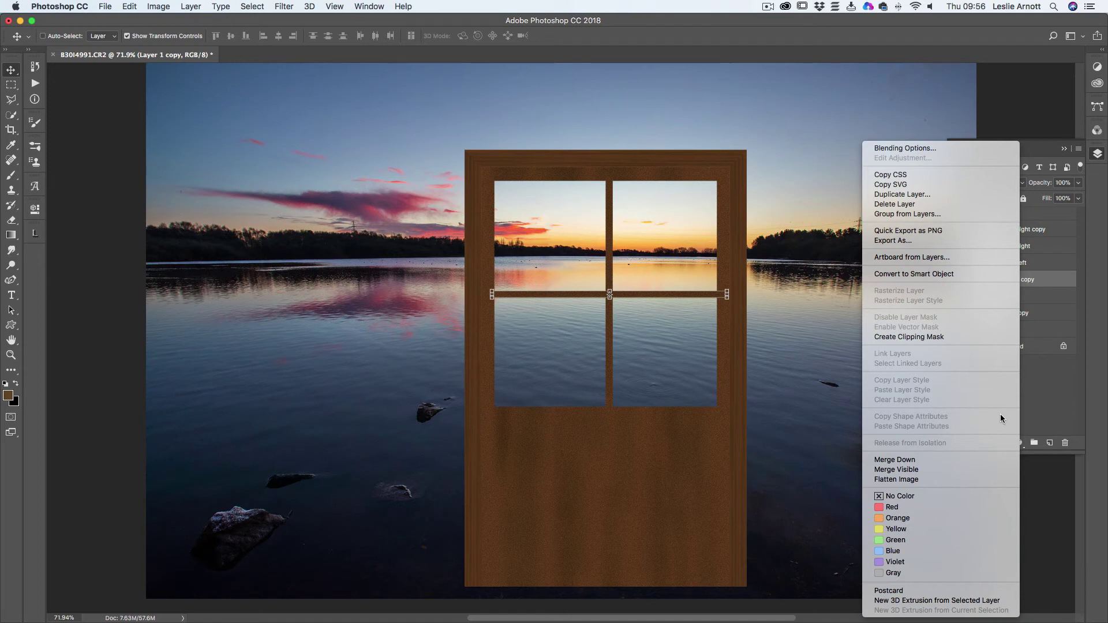
pyautogui.click(889, 460)
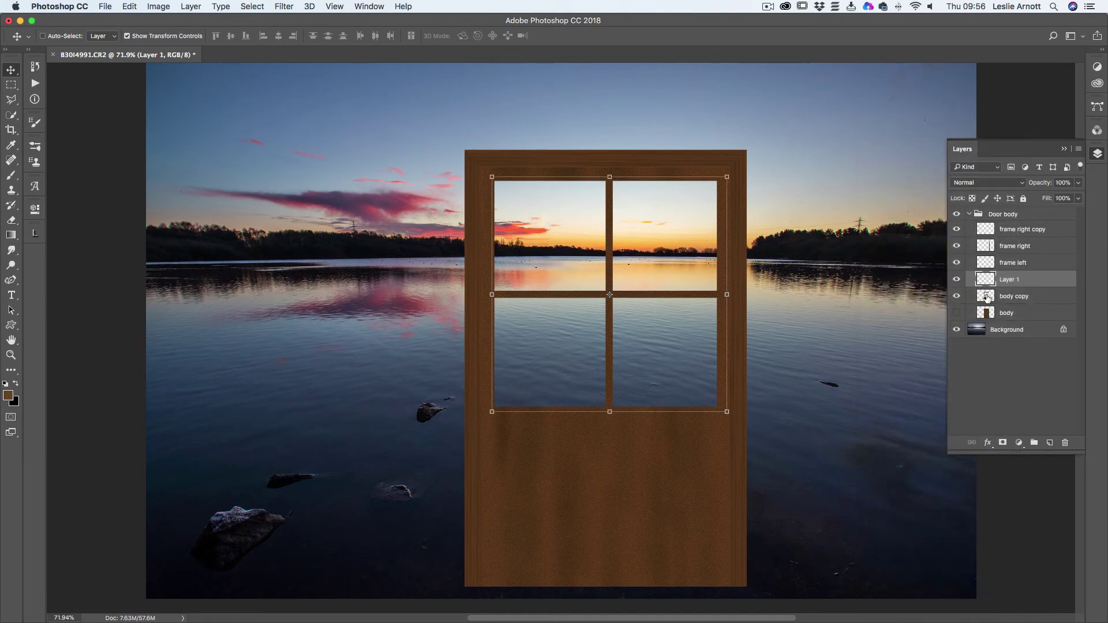
# Toggle the merged window bars' visibility to check them, and move Layer 1 beneath the body copy layer.
pyautogui.click(958, 280)
pyautogui.click(958, 280)
pyautogui.moveTo(981, 281); pyautogui.dragTo(1006, 301)
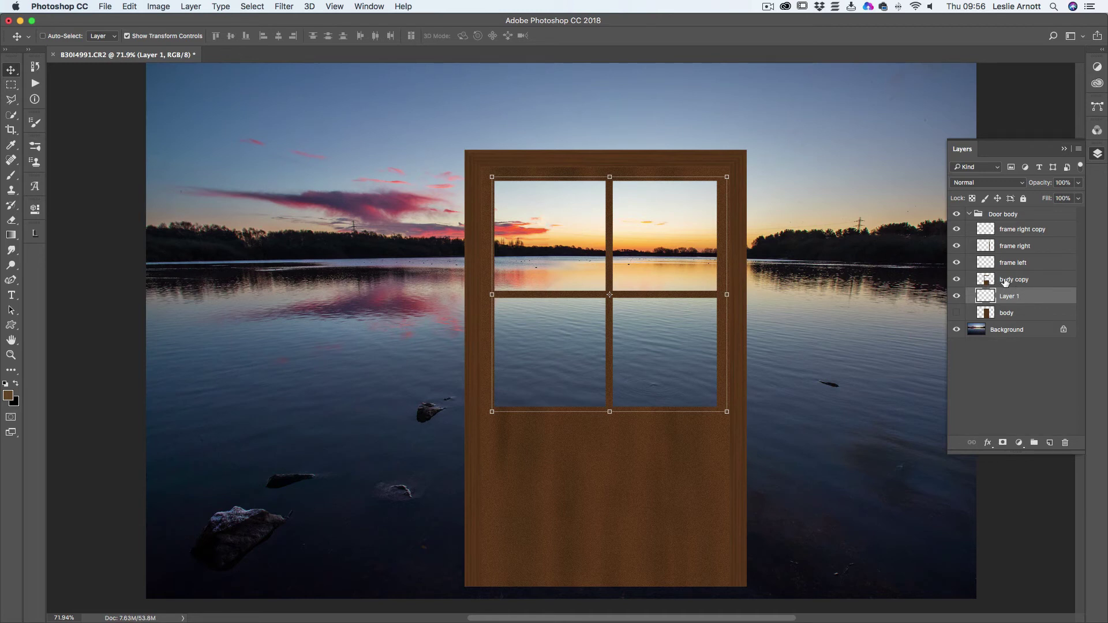
# Merge the body copy layer down into Layer 1, and toggle the merged layer's visibility to check it.
pyautogui.click(1003, 281)
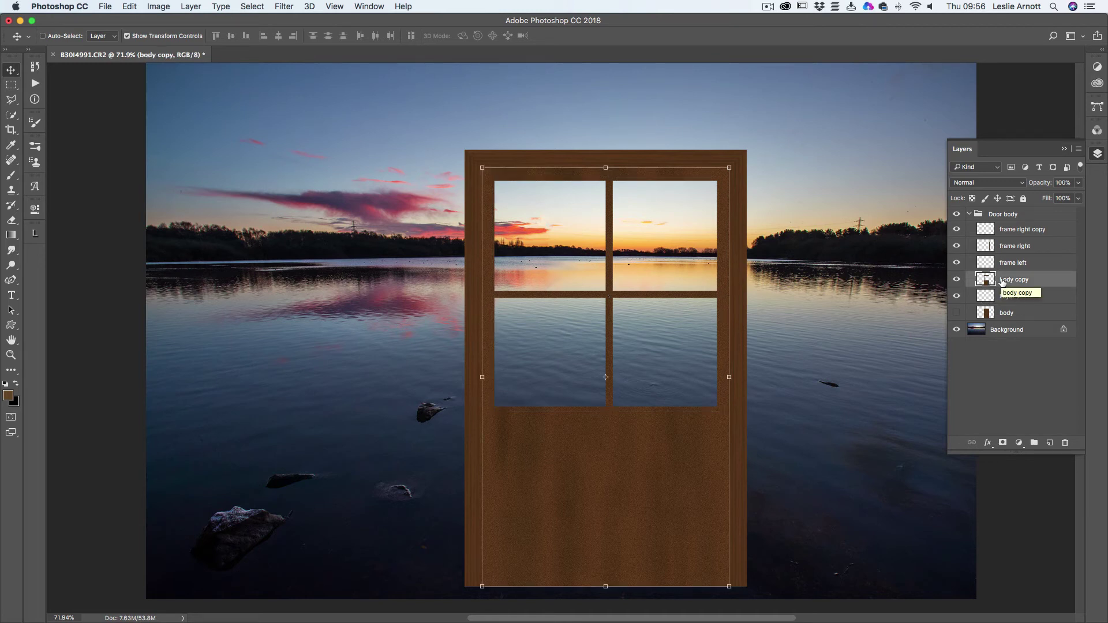
pyautogui.rightClick(1009, 281)
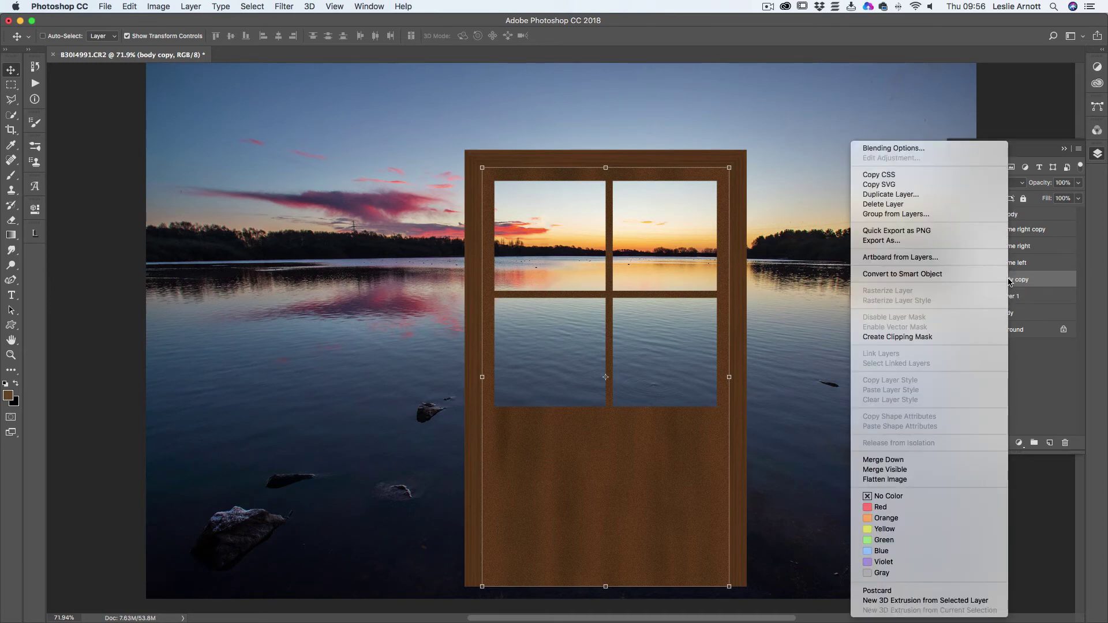
pyautogui.click(897, 460)
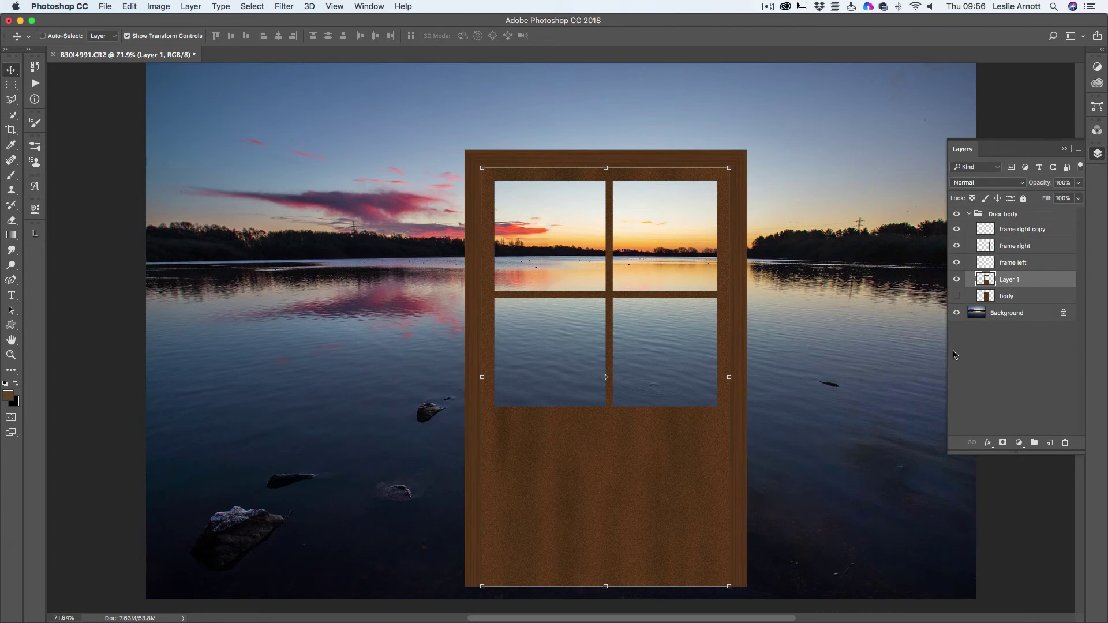
pyautogui.click(957, 280)
pyautogui.click(956, 280)
pyautogui.click(957, 280)
pyautogui.click(956, 280)
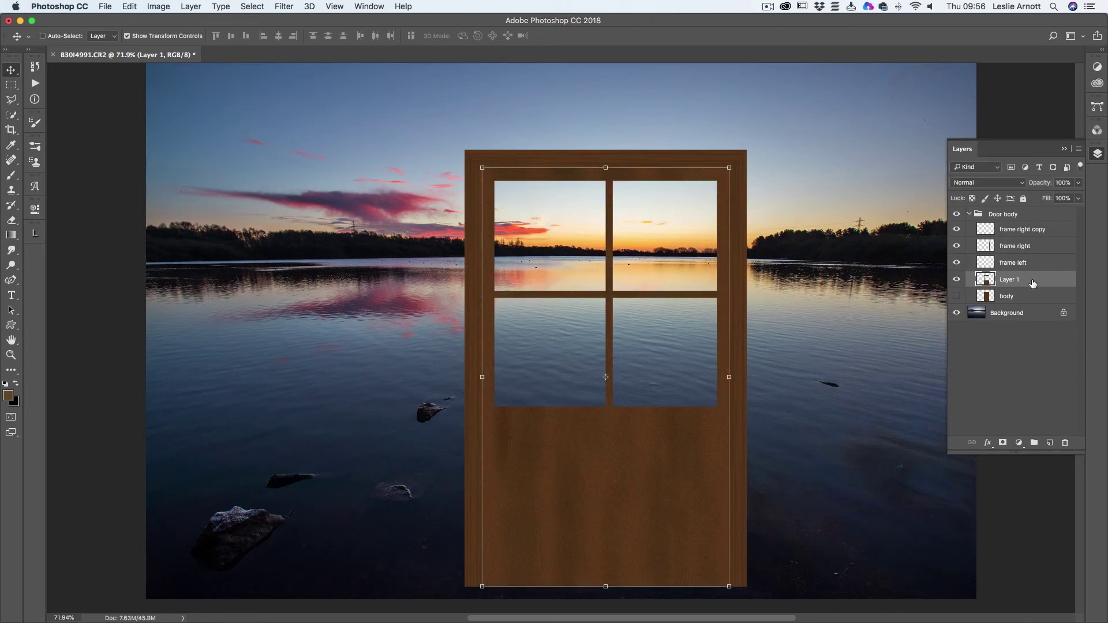
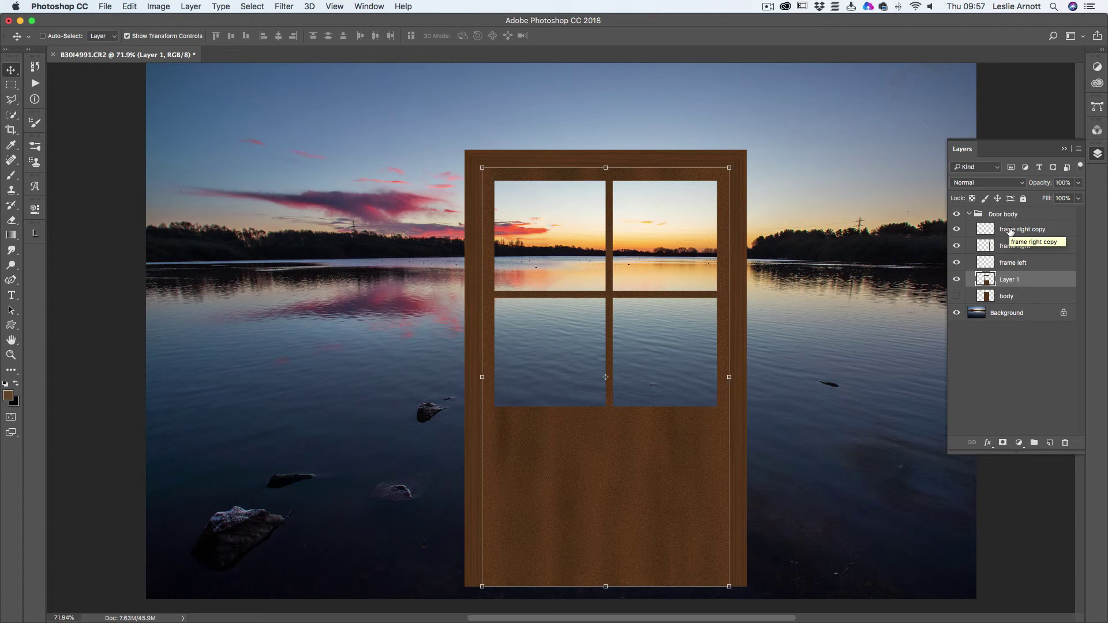
# Select all layers from Layer 1 to frame right copy, and stretch the door upward to about 110% height, applying the transform.
pyautogui.keyDown('shift'); pyautogui.click(1010, 232); pyautogui.keyUp('shift')
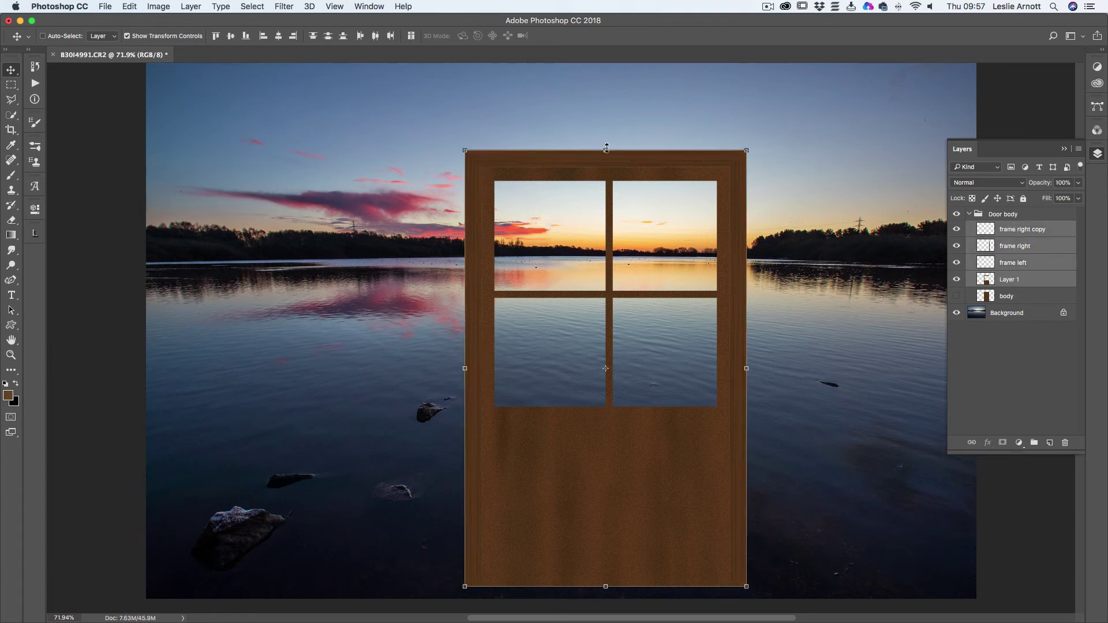
pyautogui.moveTo(606, 149); pyautogui.dragTo(605, 104)
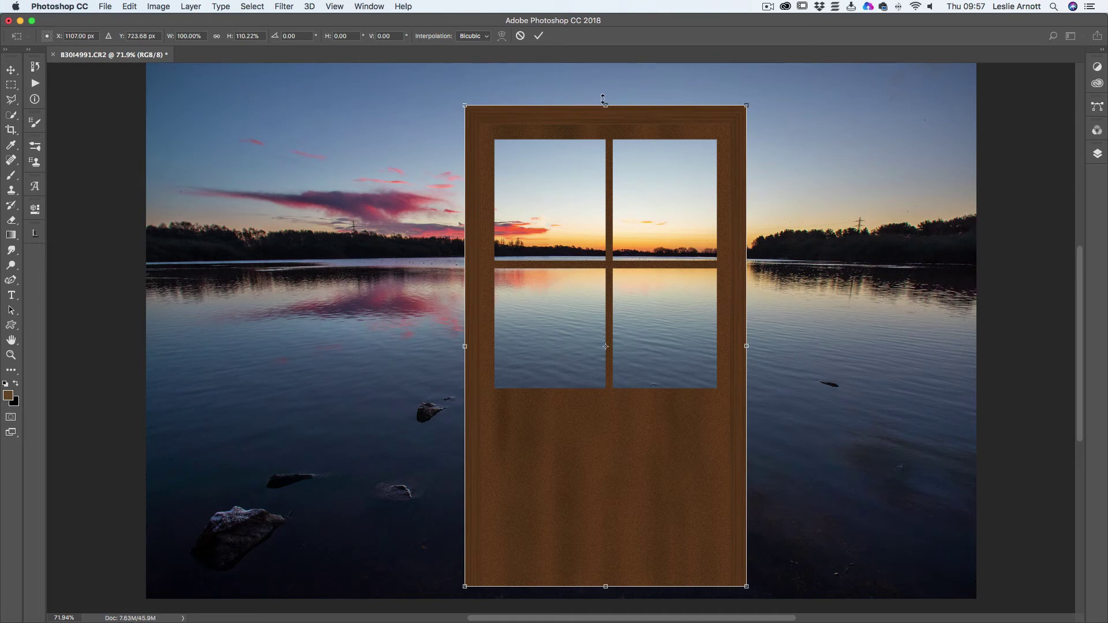
pyautogui.click(538, 37)
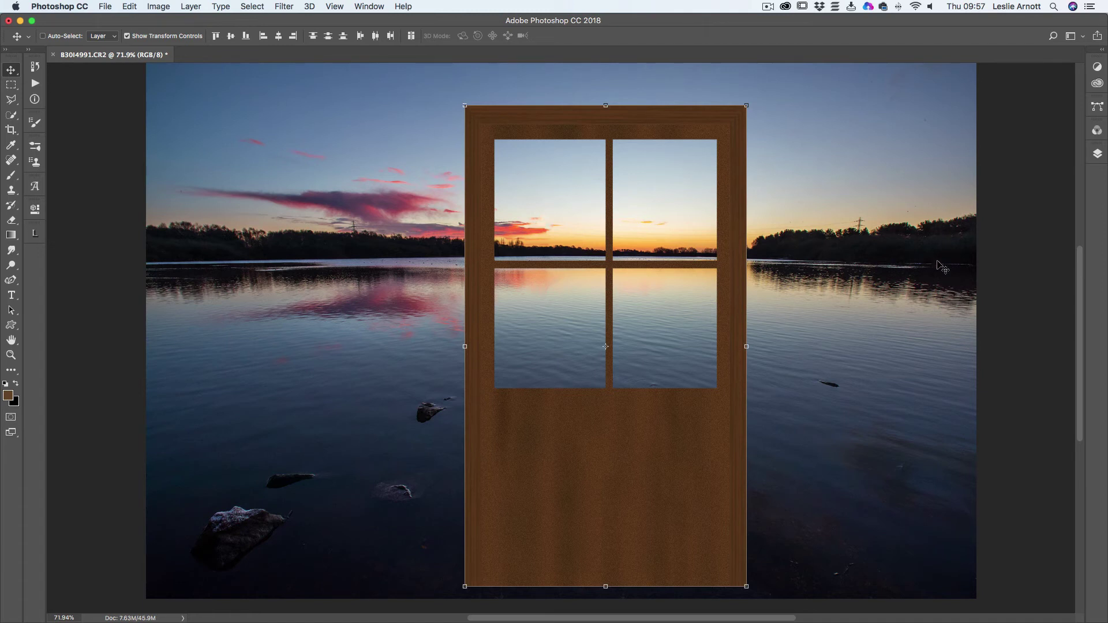
# Merge the frame left, frame right and frame right copy layers into one, and check the frame and body by toggling their visibility.
pyautogui.click(1097, 153)
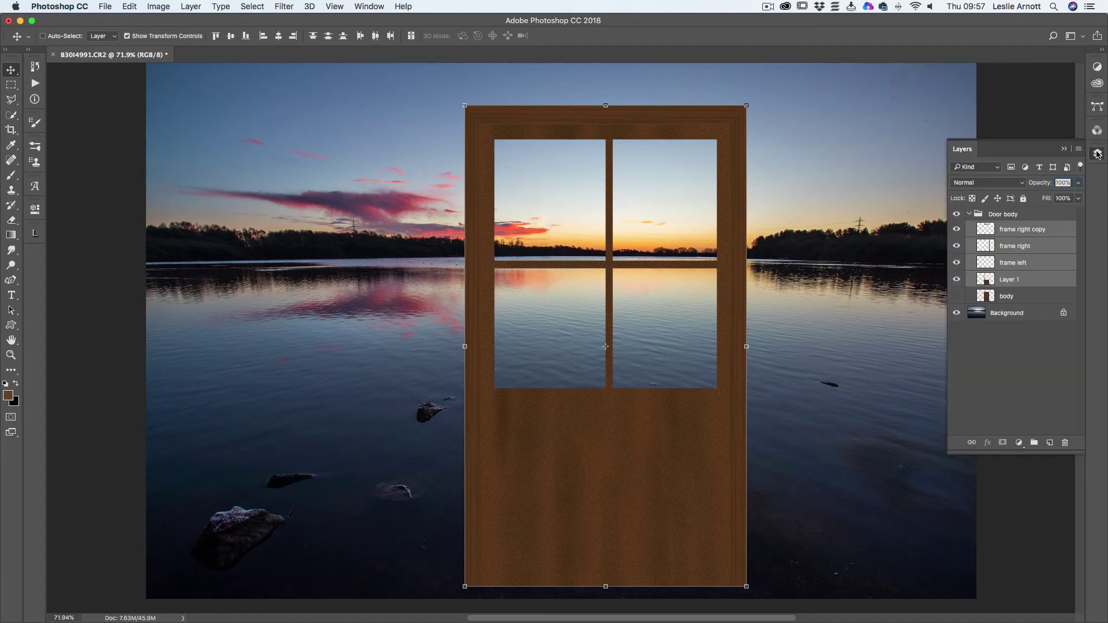
pyautogui.click(1027, 282)
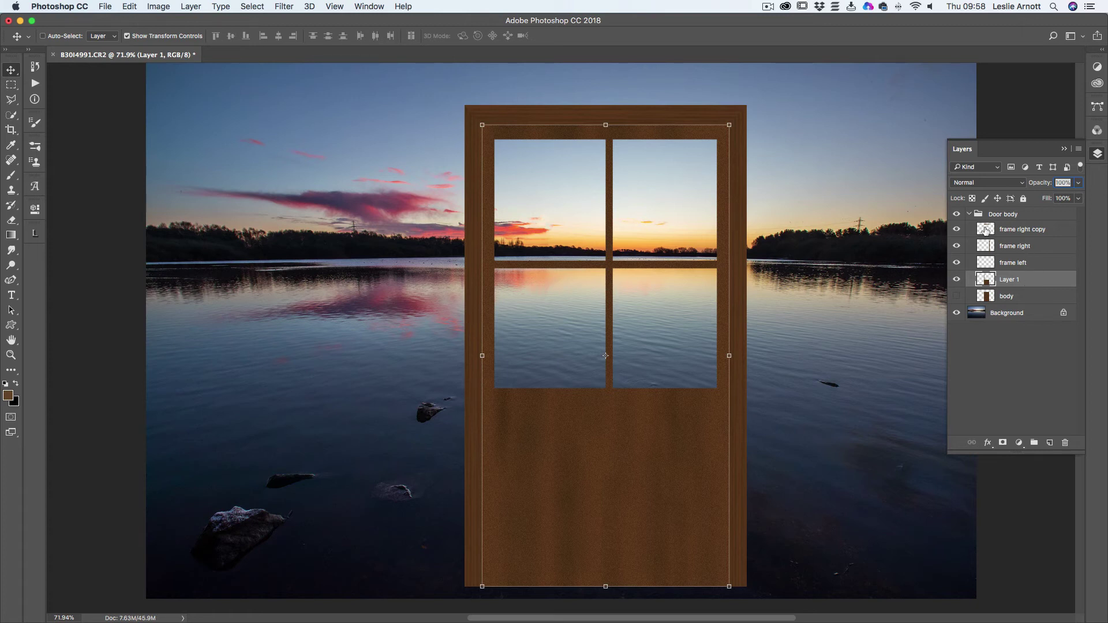
pyautogui.click(1028, 264)
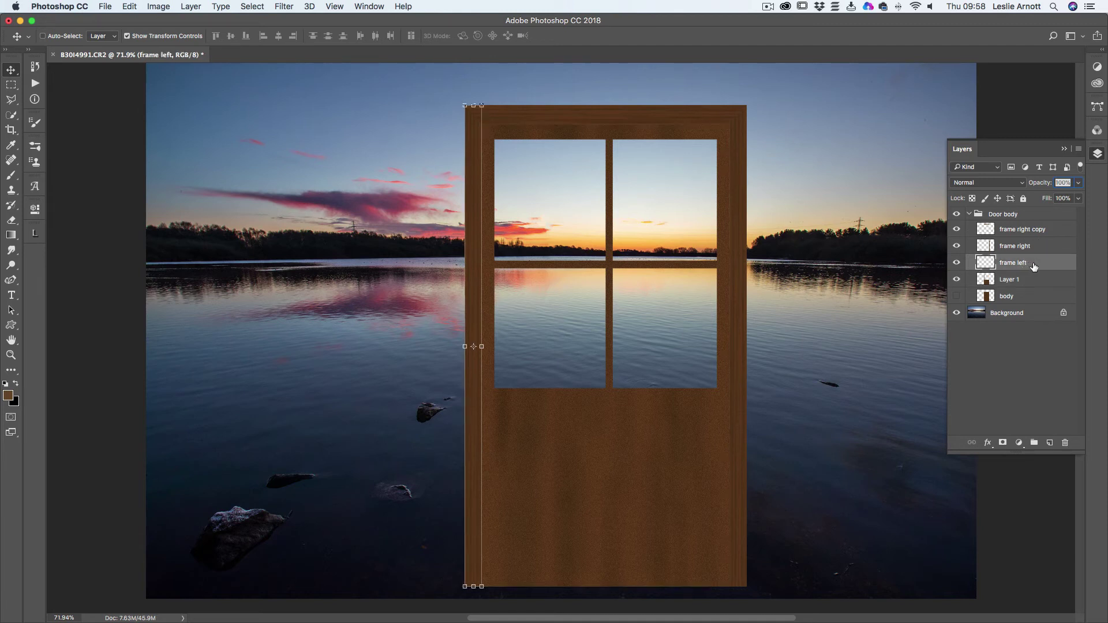
pyautogui.keyDown('shift'); pyautogui.click(1015, 231); pyautogui.keyUp('shift')
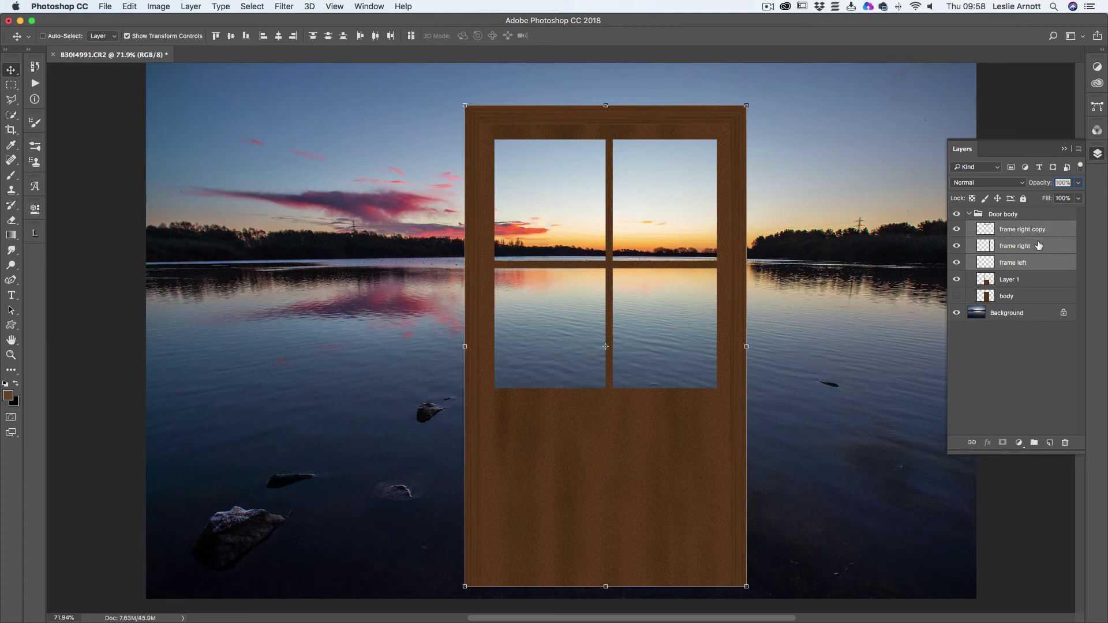
pyautogui.rightClick(1039, 245)
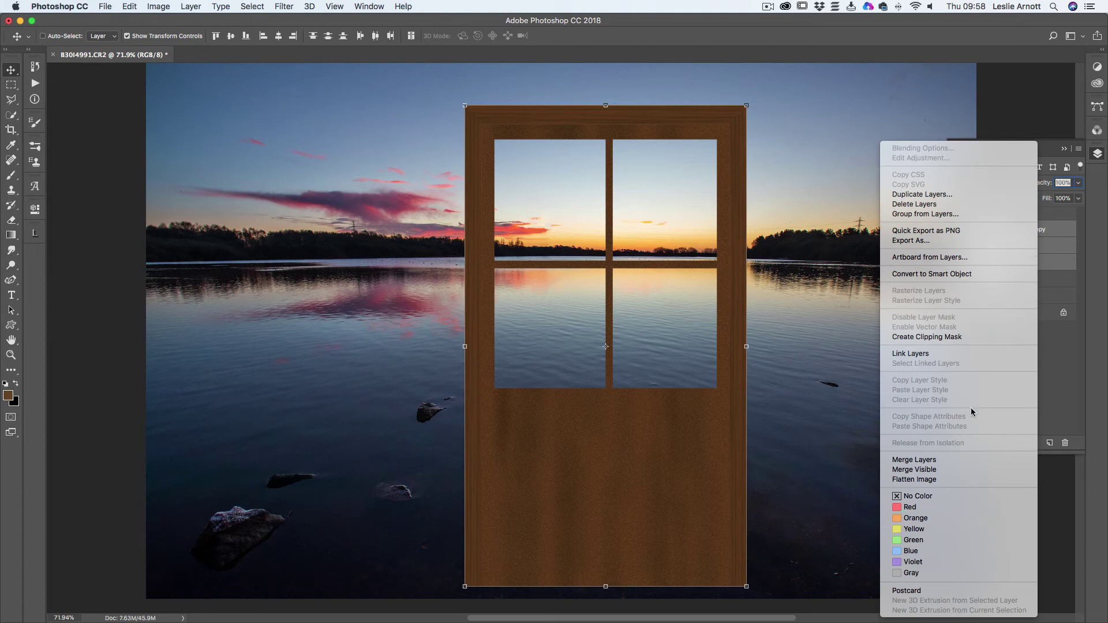
pyautogui.click(923, 460)
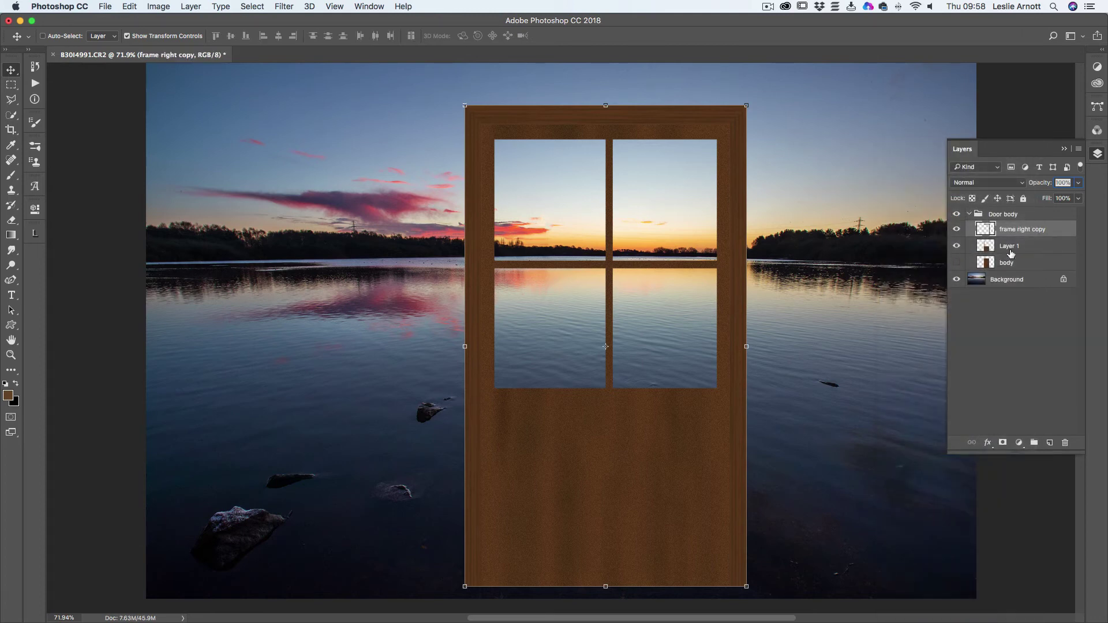
pyautogui.click(957, 229)
pyautogui.click(957, 229)
pyautogui.click(956, 247)
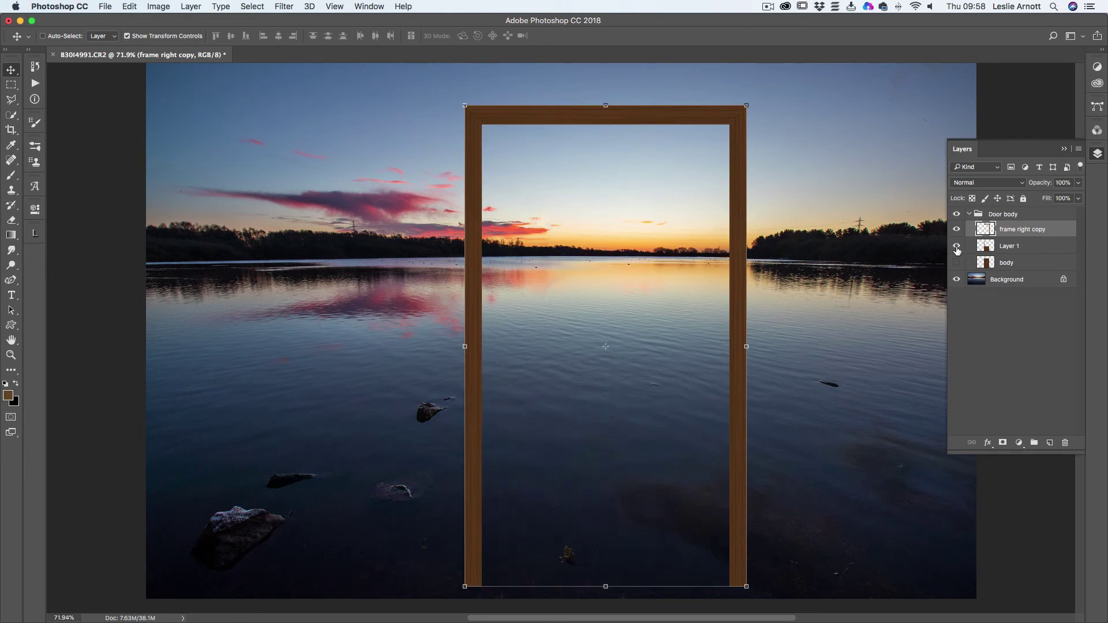
pyautogui.click(957, 246)
# Rename the merged frame right copy layer as "frame" and Layer 1 as "BODY".
pyautogui.click(1036, 247)
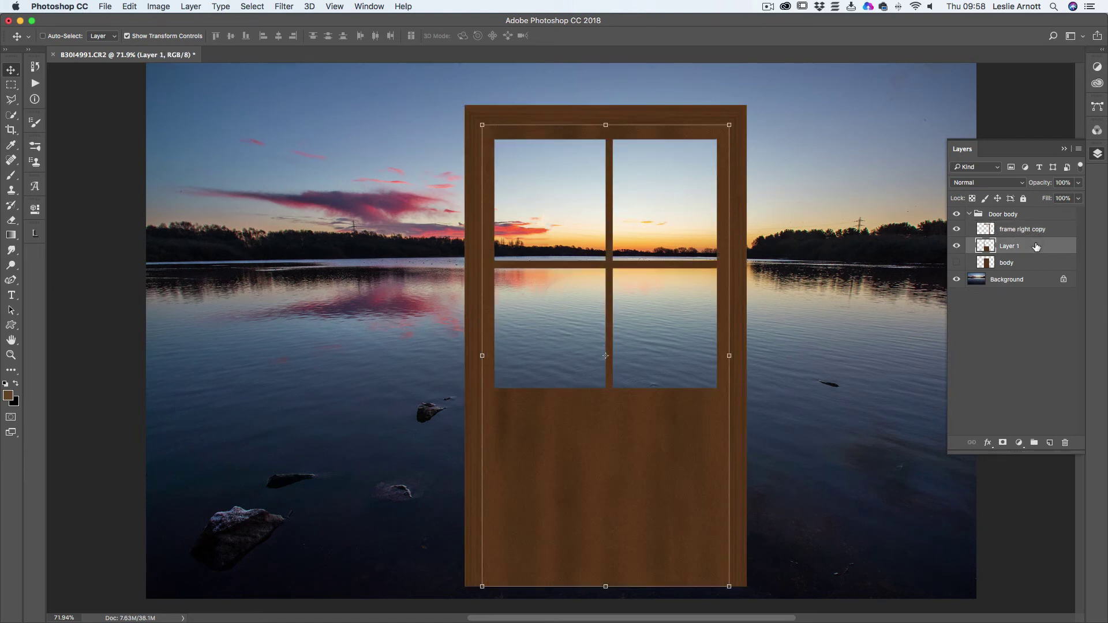
pyautogui.click(1039, 232)
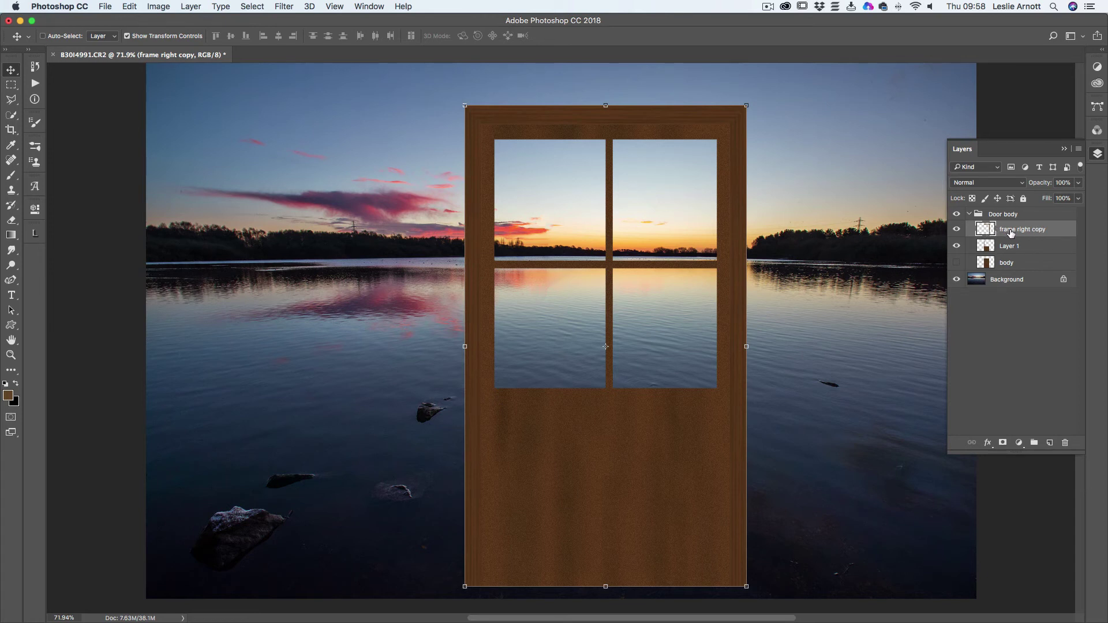
pyautogui.doubleClick(1015, 230)
pyautogui.click(1048, 229)
pyautogui.moveTo(1048, 229); pyautogui.dragTo(1017, 231)
pyautogui.press('BackSpace')
pyautogui.click(1015, 247)
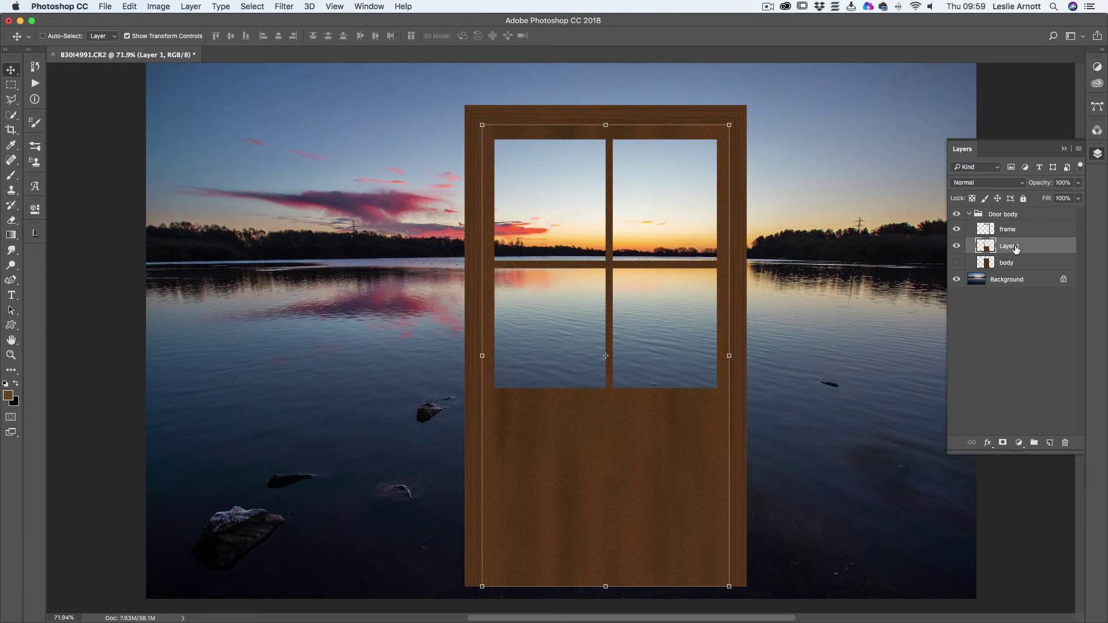
pyautogui.doubleClick(1016, 247)
pyautogui.write('BODY')
pyautogui.press('Return')
# Add a Bevel & Emboss effect to the frame layer, and set its depth to 324%.
pyautogui.click(985, 230)
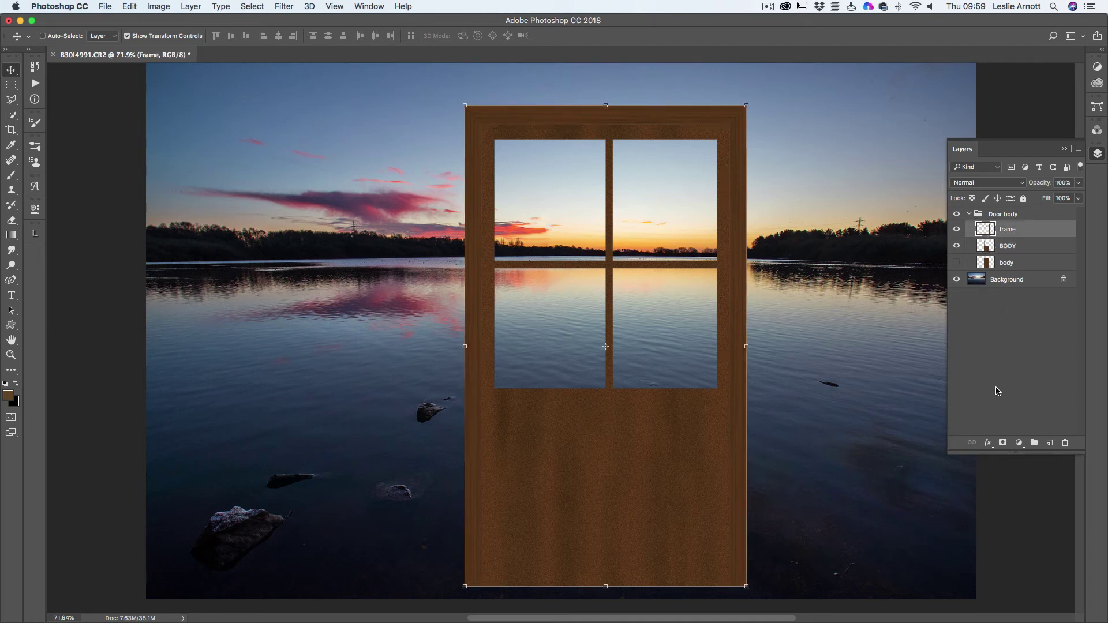
pyautogui.click(988, 449)
pyautogui.click(1008, 472)
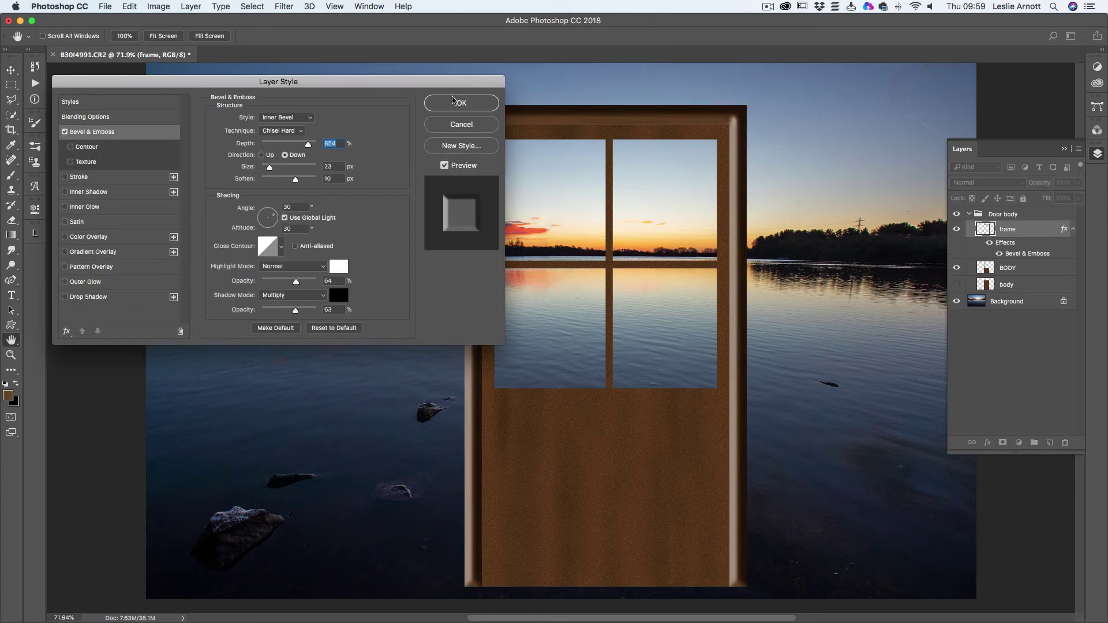
pyautogui.moveTo(385, 84); pyautogui.dragTo(339, 146)
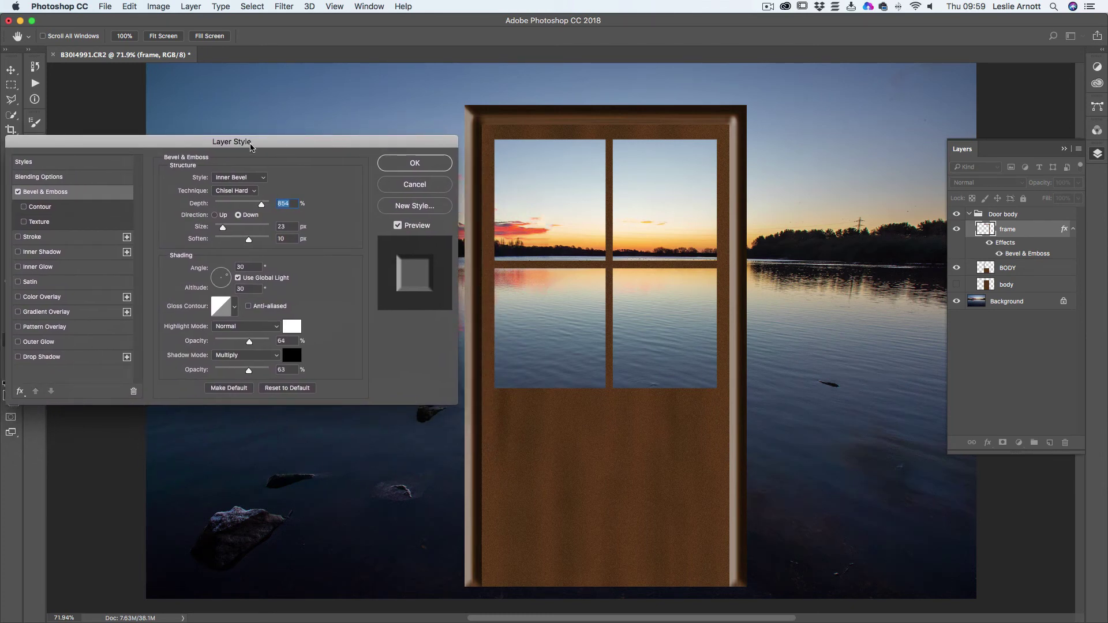
pyautogui.moveTo(260, 205); pyautogui.dragTo(232, 206)
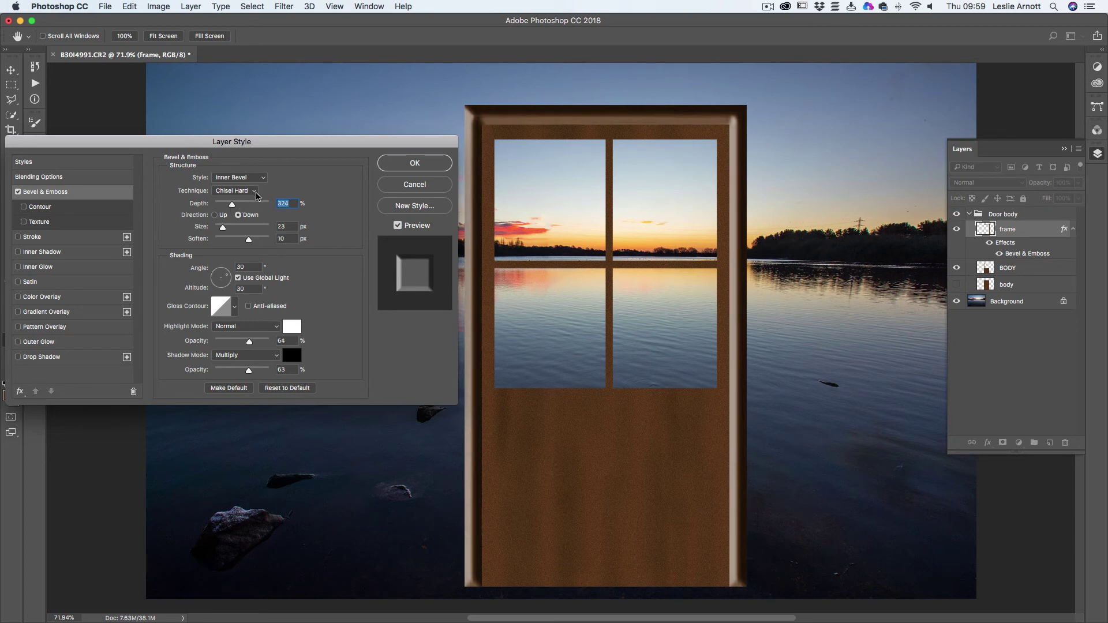
# Try the Outer Bevel style on the frame, and switch back to Inner Bevel.
pyautogui.click(259, 179)
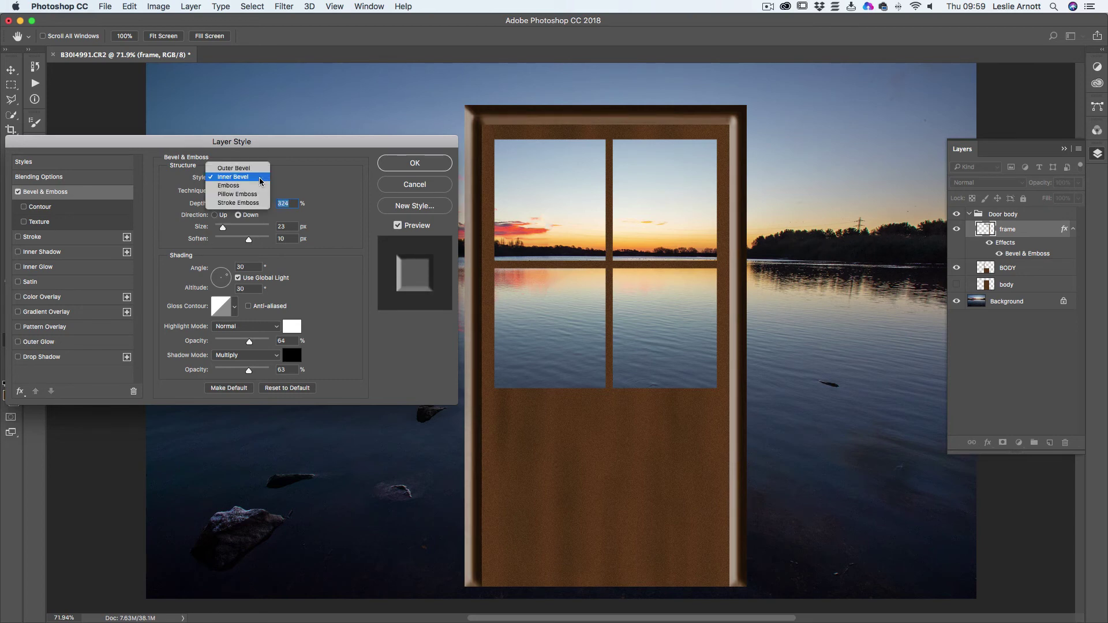
pyautogui.click(247, 169)
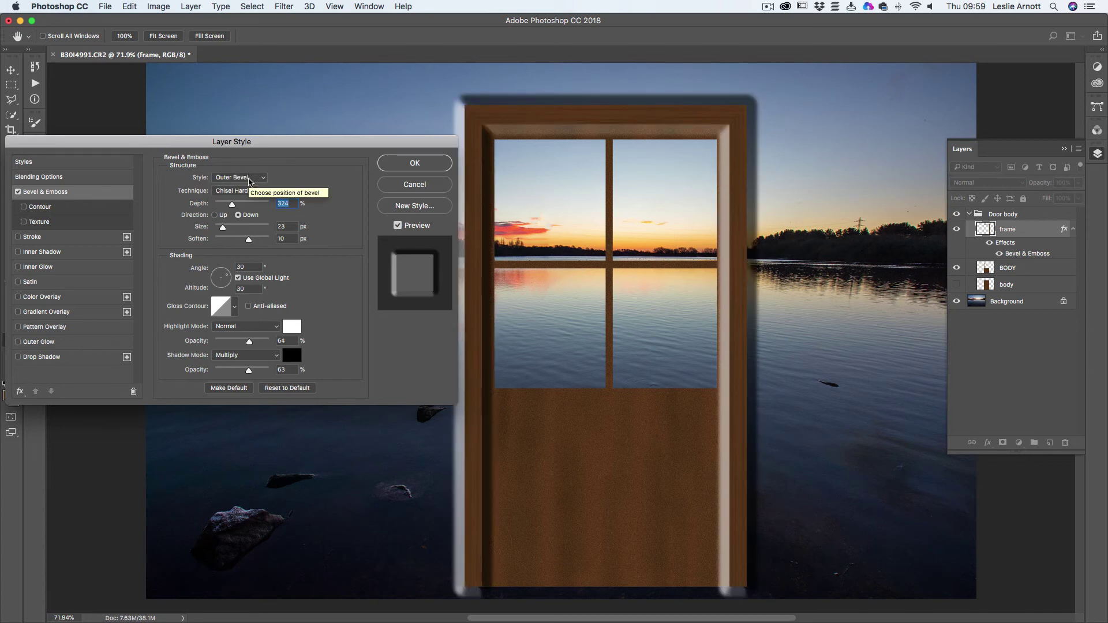
pyautogui.click(251, 180)
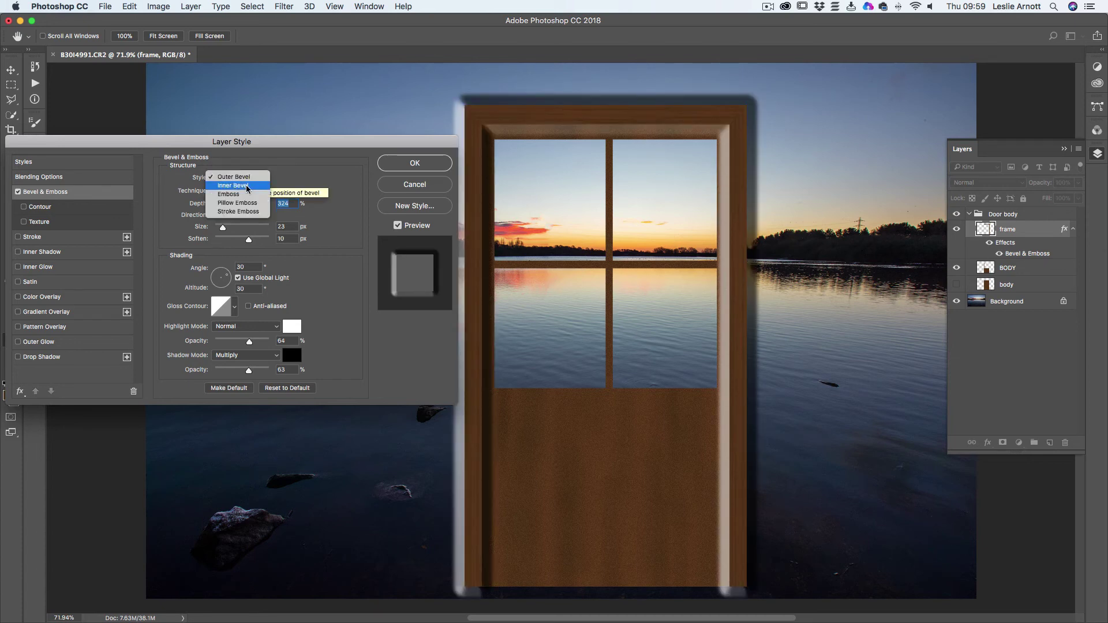
pyautogui.click(251, 186)
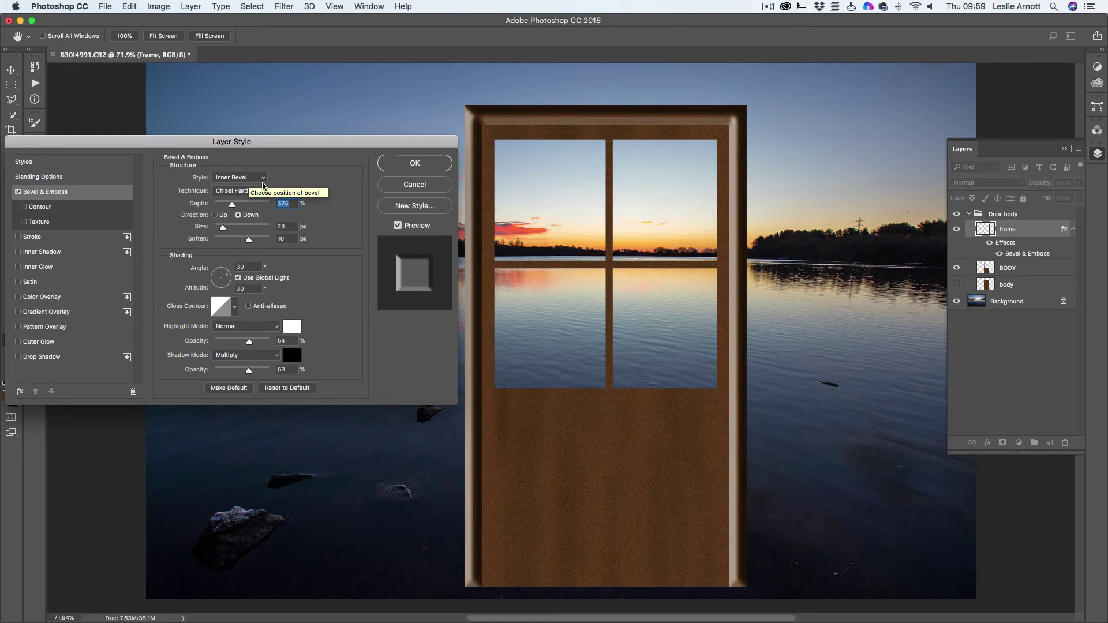
# Set the frame's bevel direction to Up, its technique to Smooth and its size to 4 px.
pyautogui.click(215, 215)
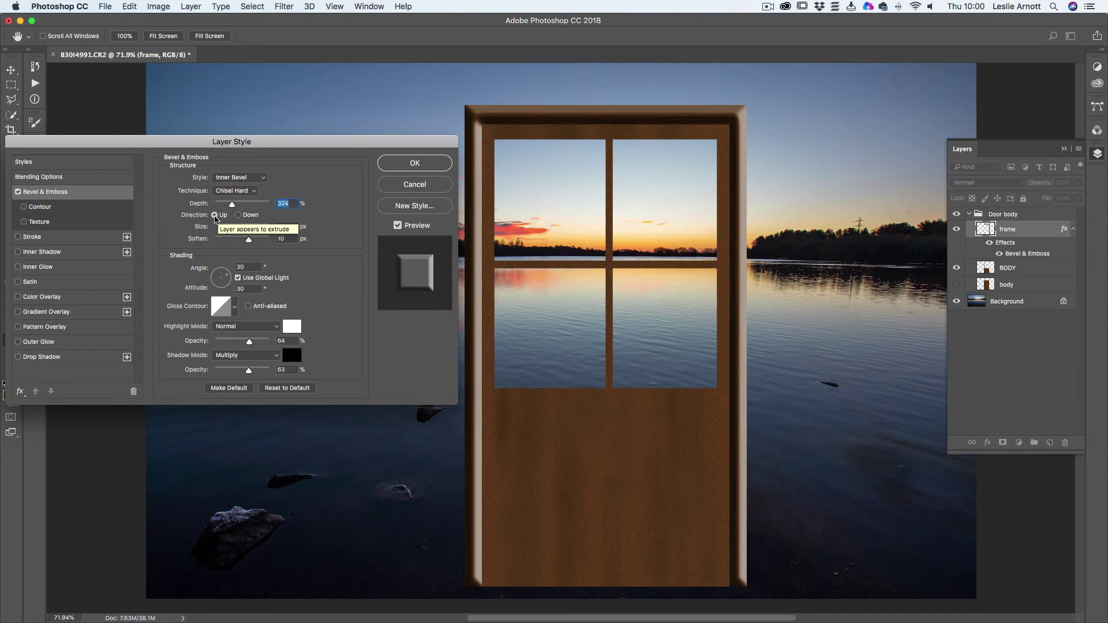
pyautogui.click(255, 193)
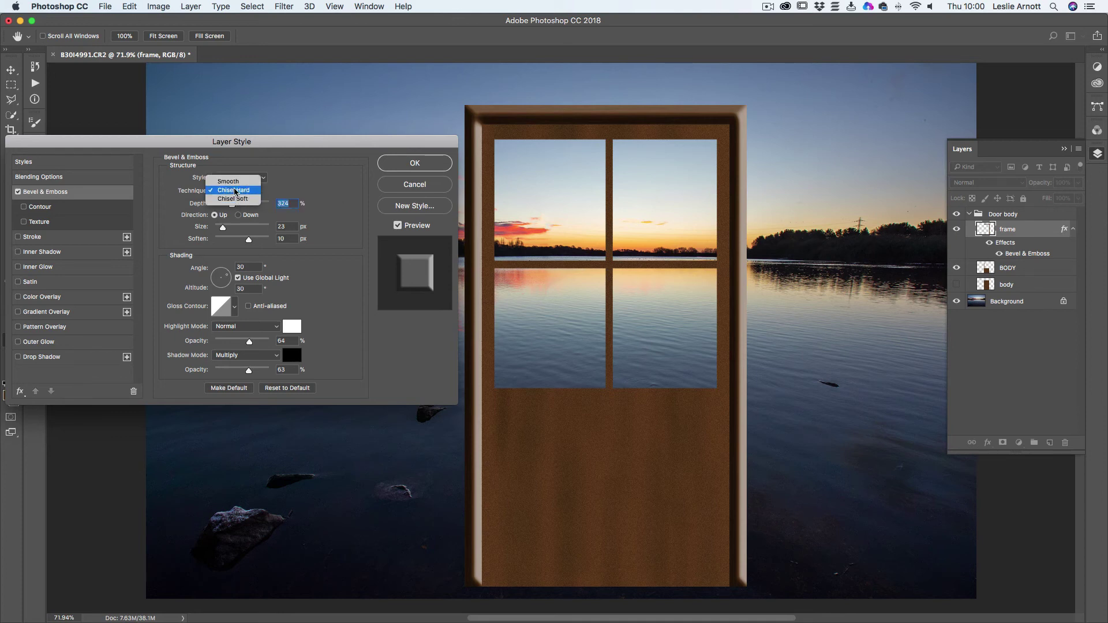
pyautogui.click(234, 182)
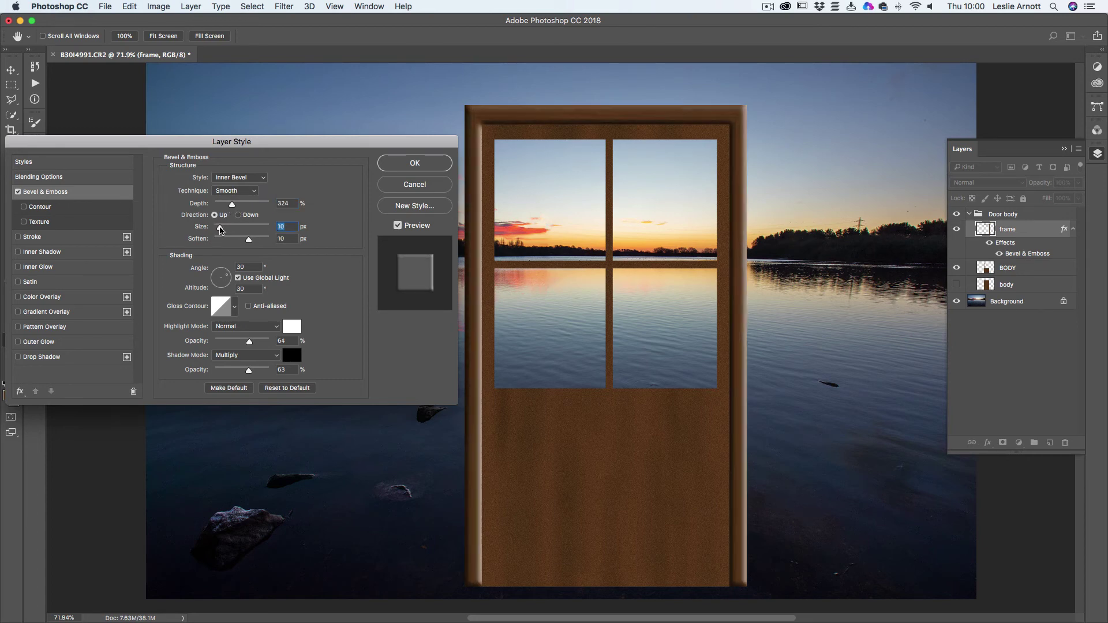
pyautogui.moveTo(221, 229); pyautogui.dragTo(215, 227)
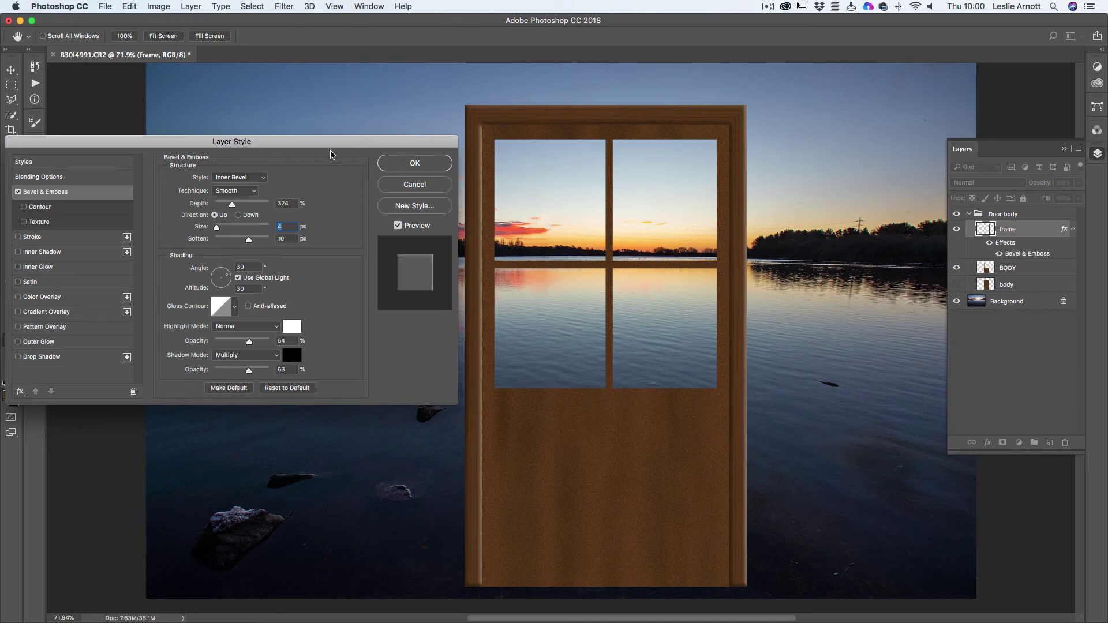
# Change the bevel's light angle to -72° with an altitude of 74°, and raise the bevel size to 8 px.
pyautogui.moveTo(330, 154)
pyautogui.mouseDown()
pyautogui.moveTo(176, 176)
pyautogui.moveTo(87, 237)
pyautogui.moveTo(89, 252)
pyautogui.moveTo(104, 257)
pyautogui.moveTo(256, 151)
pyautogui.moveTo(341, 163)
pyautogui.mouseUp()
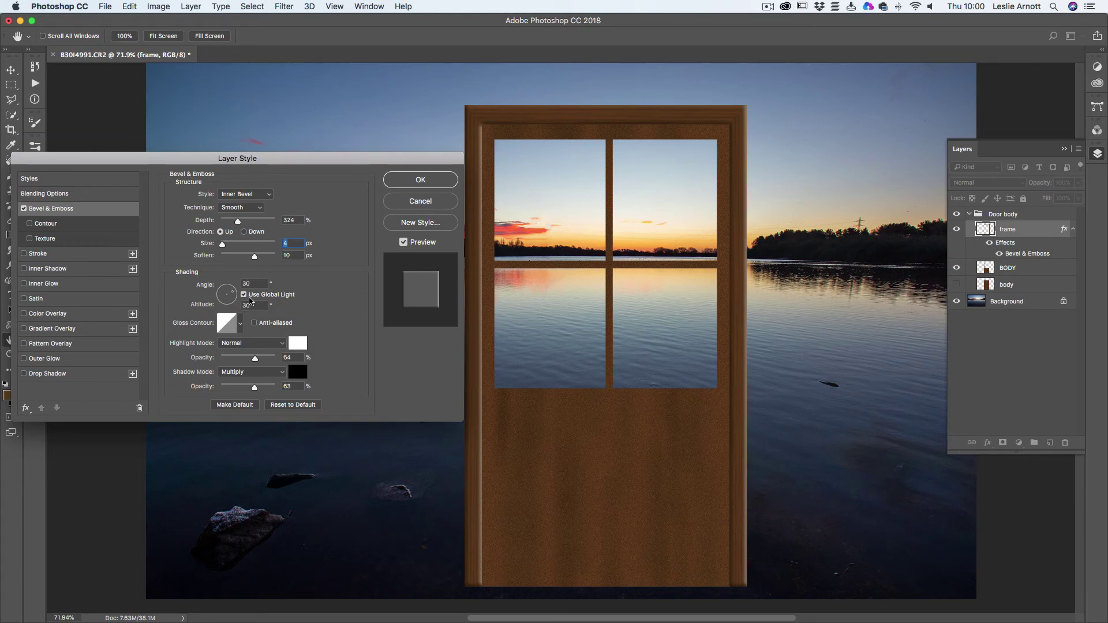
pyautogui.moveTo(225, 297)
pyautogui.mouseDown()
pyautogui.moveTo(214, 285)
pyautogui.moveTo(234, 294)
pyautogui.mouseUp()
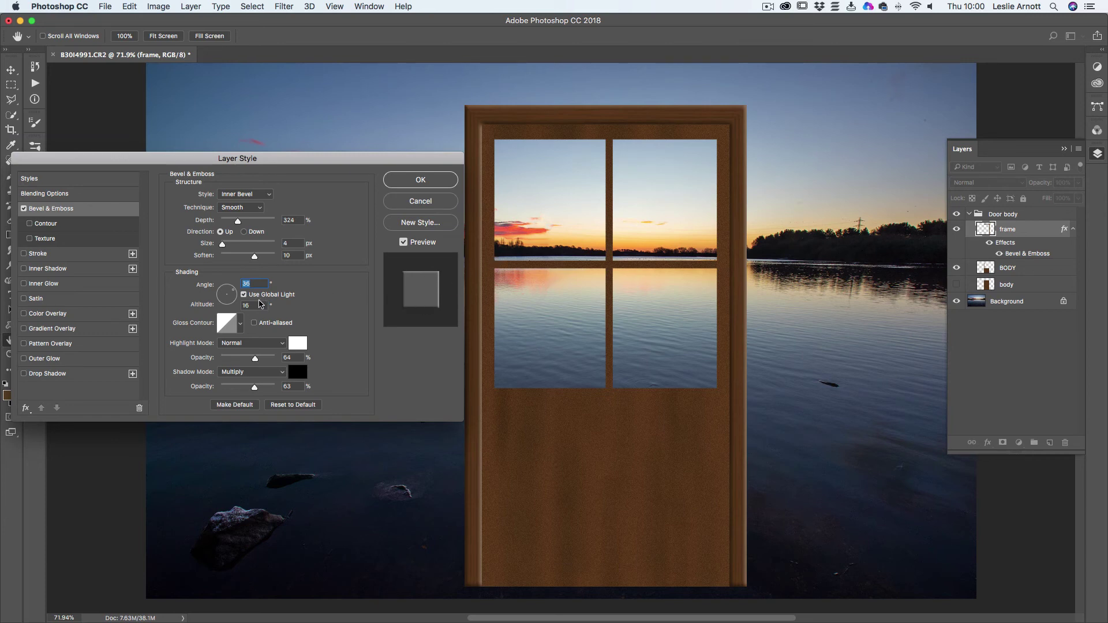
pyautogui.click(228, 299)
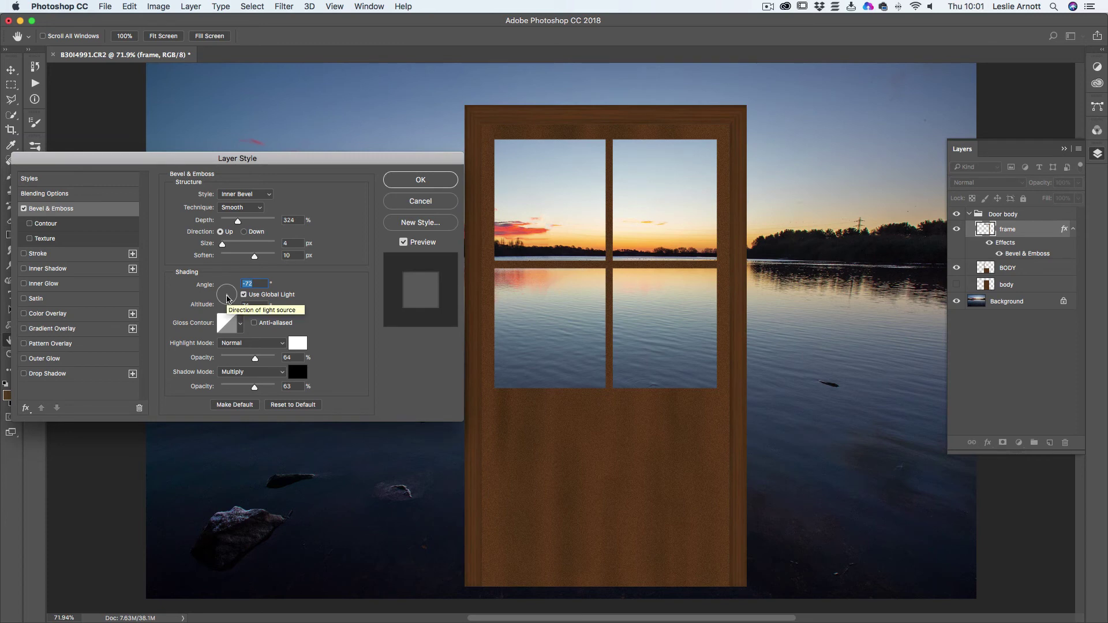
pyautogui.moveTo(222, 243); pyautogui.dragTo(225, 245)
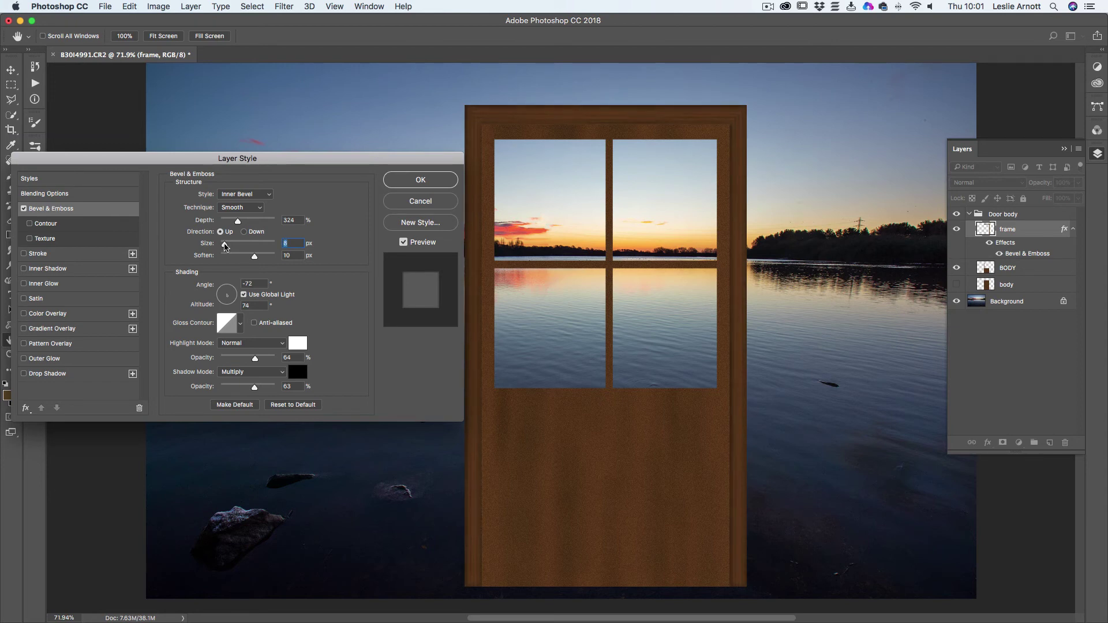
# Fine-tune the light direction and size of the frame's bevel, and apply the layer style.
pyautogui.click(227, 297)
pyautogui.click(228, 296)
pyautogui.moveTo(224, 244); pyautogui.dragTo(224, 244)
pyautogui.click(432, 181)
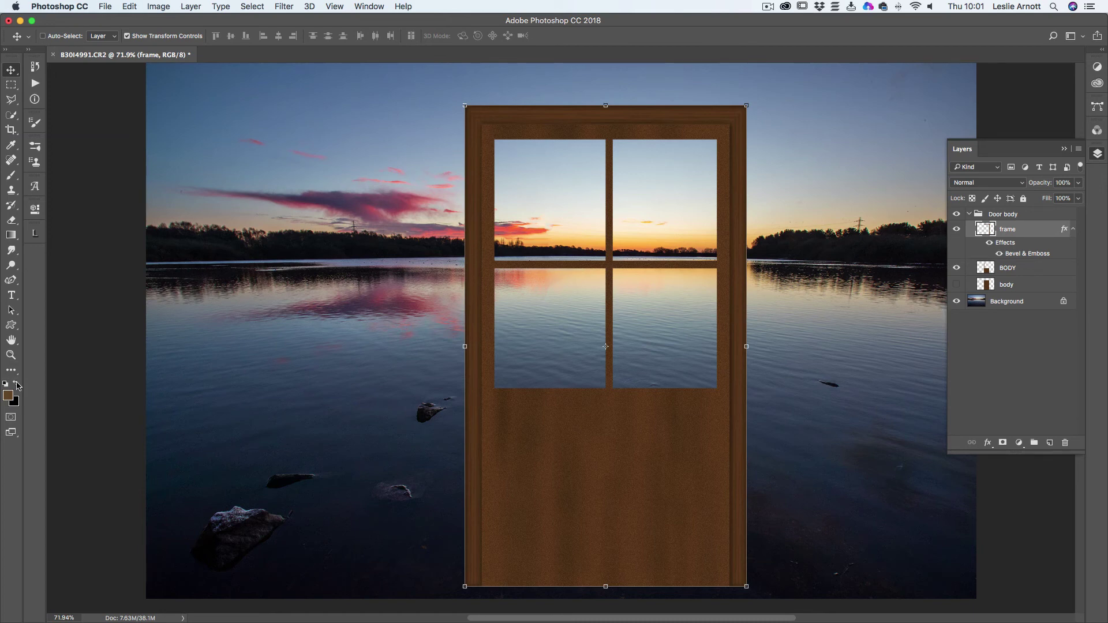
# Select a tall rectangle of wood on the BODY layer, directly beneath the left window pane and matching its width.
pyautogui.click(11, 341)
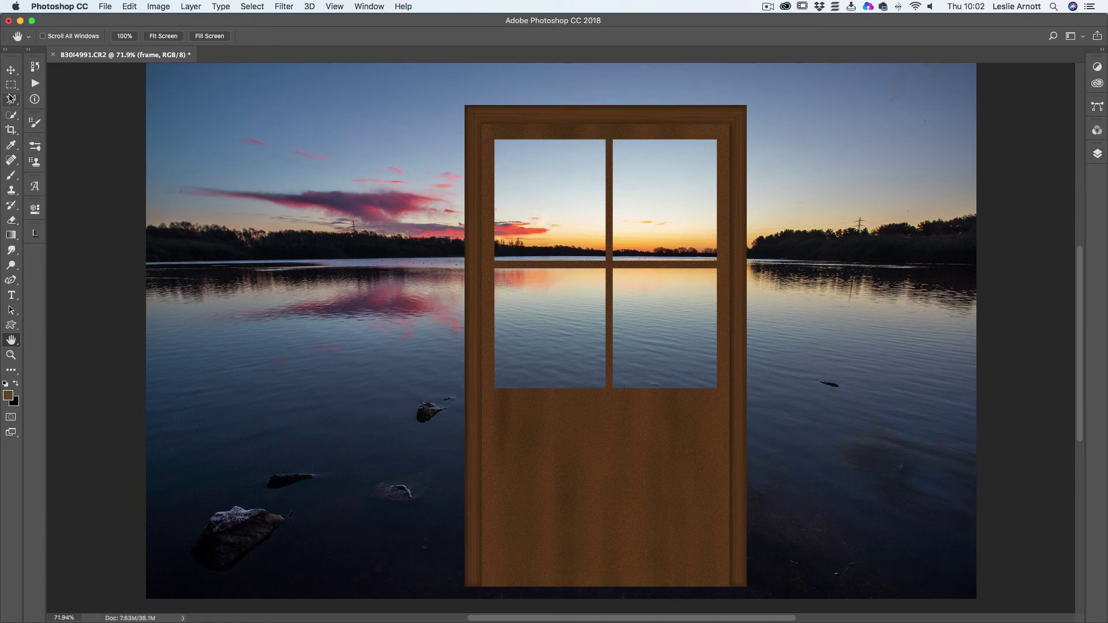
pyautogui.click(1097, 152)
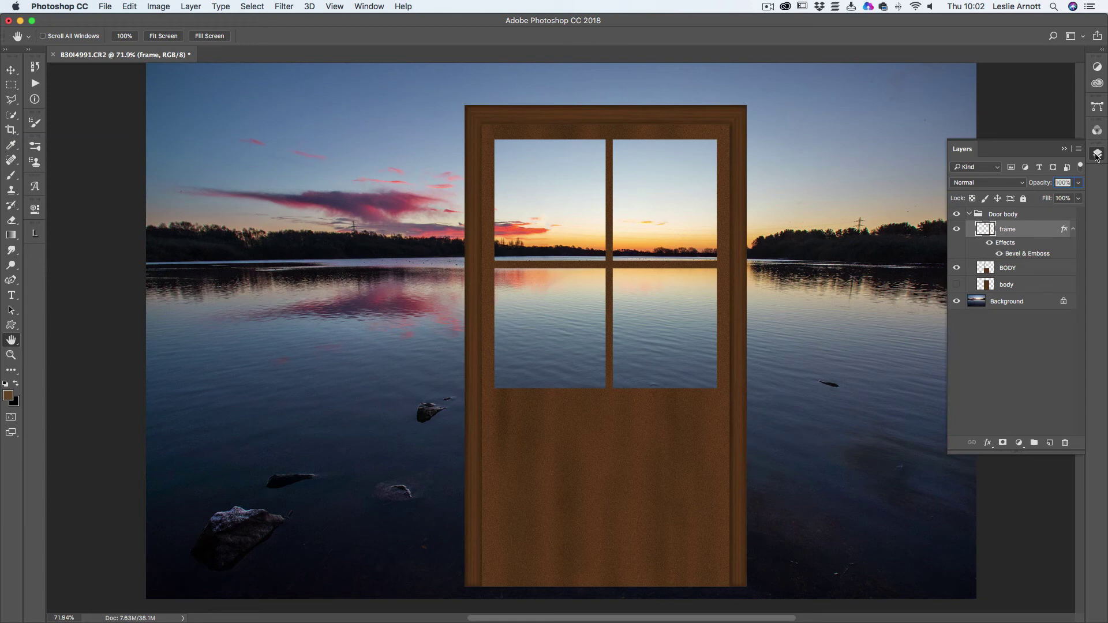
pyautogui.click(987, 269)
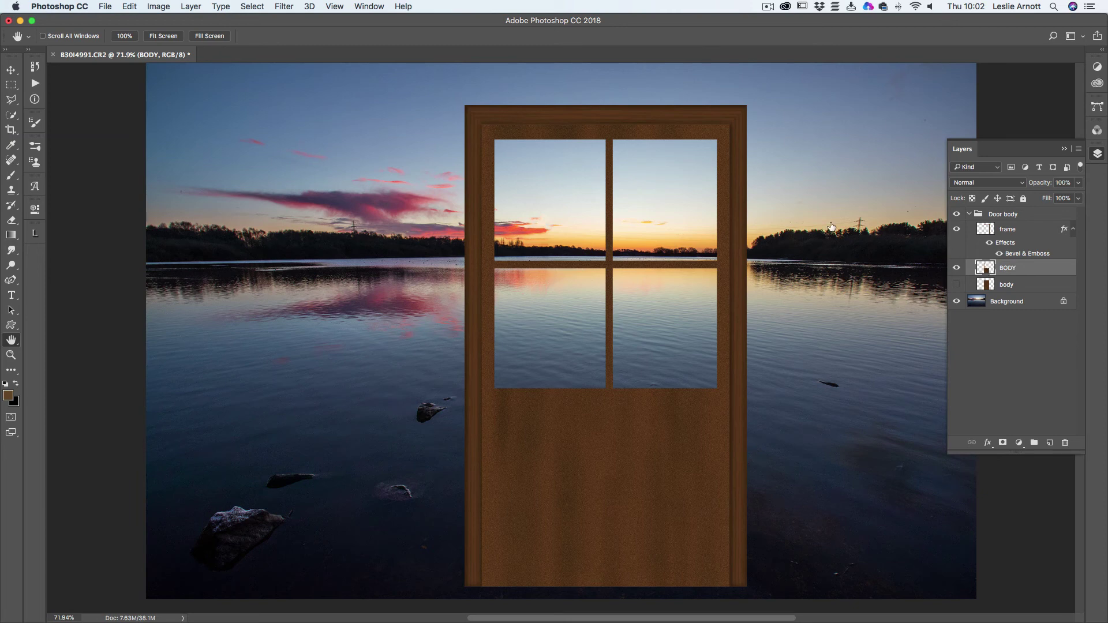
pyautogui.click(12, 87)
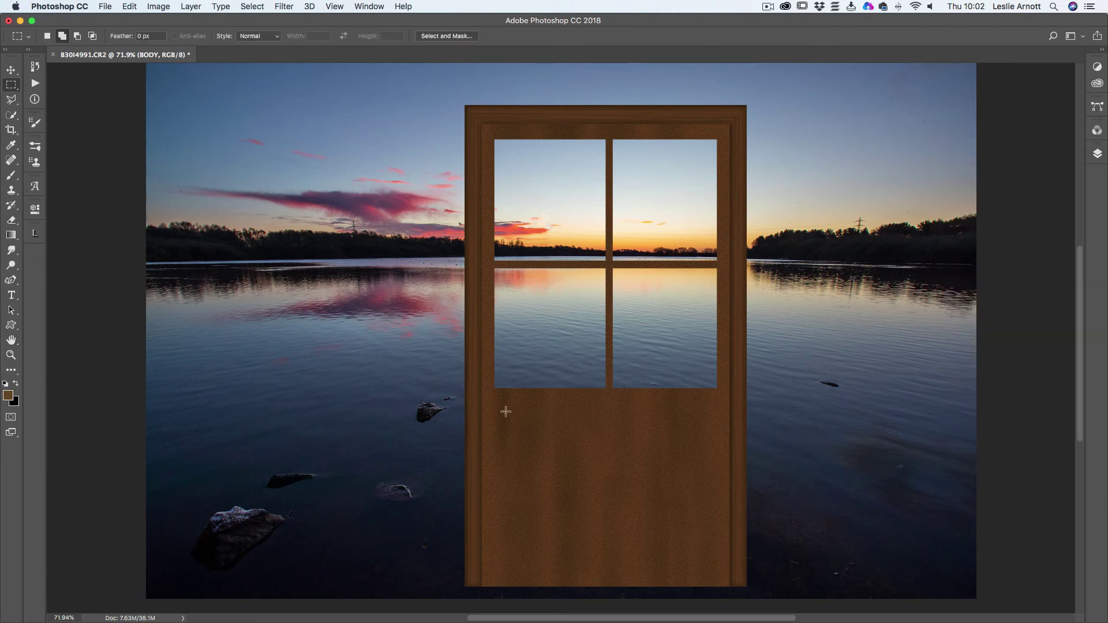
pyautogui.moveTo(495, 396); pyautogui.dragTo(605, 563)
# Copy the selected rectangle of wood and paste it as a new layer.
pyautogui.click(128, 7)
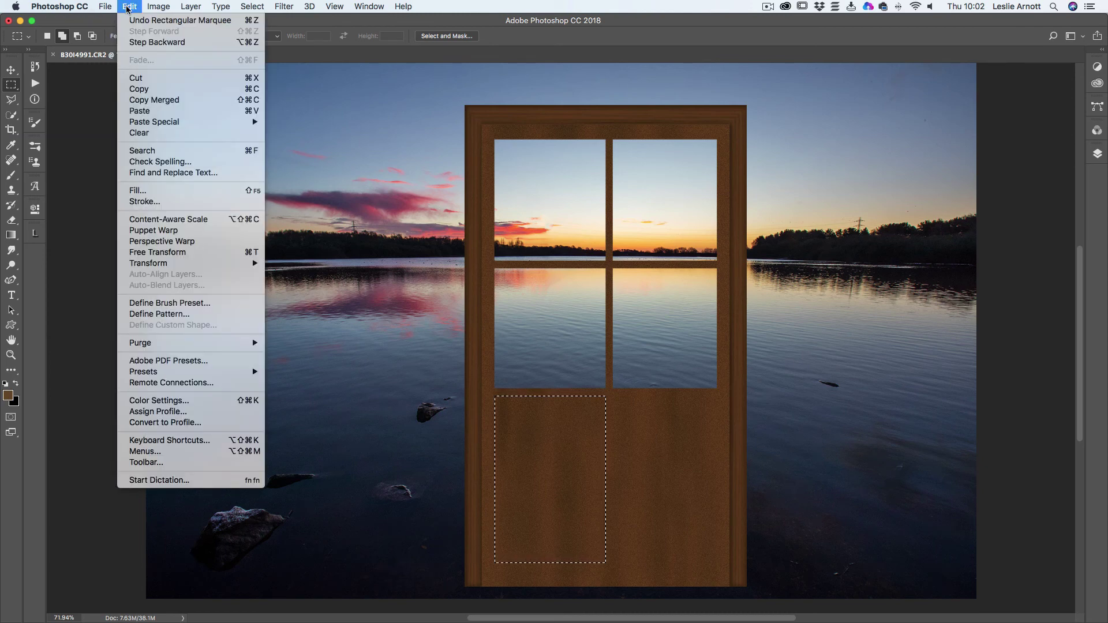
pyautogui.click(139, 89)
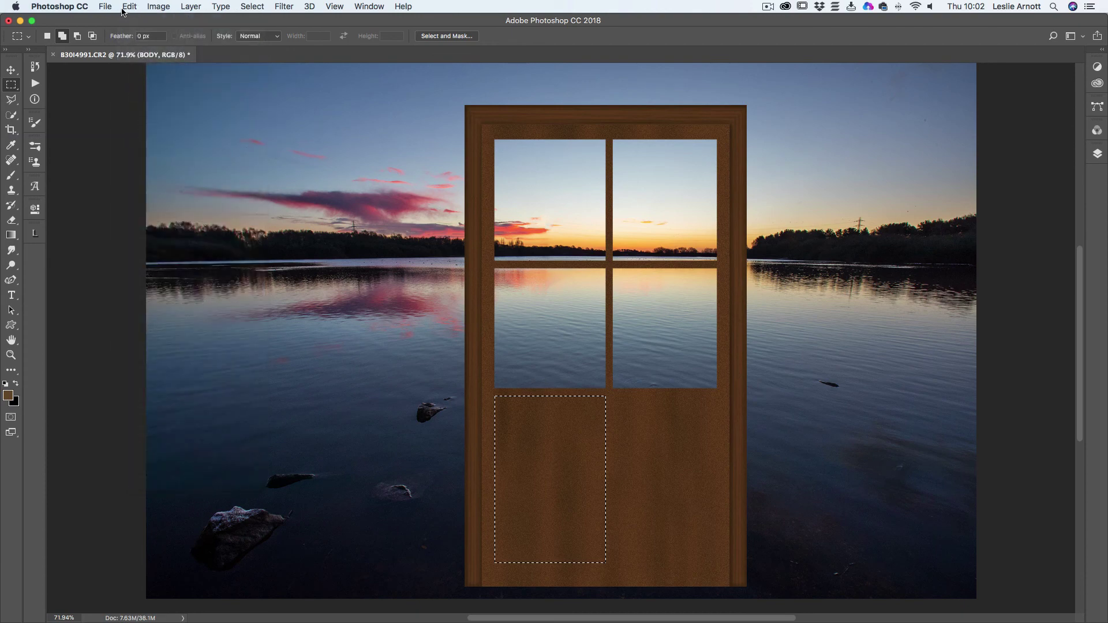
pyautogui.click(128, 8)
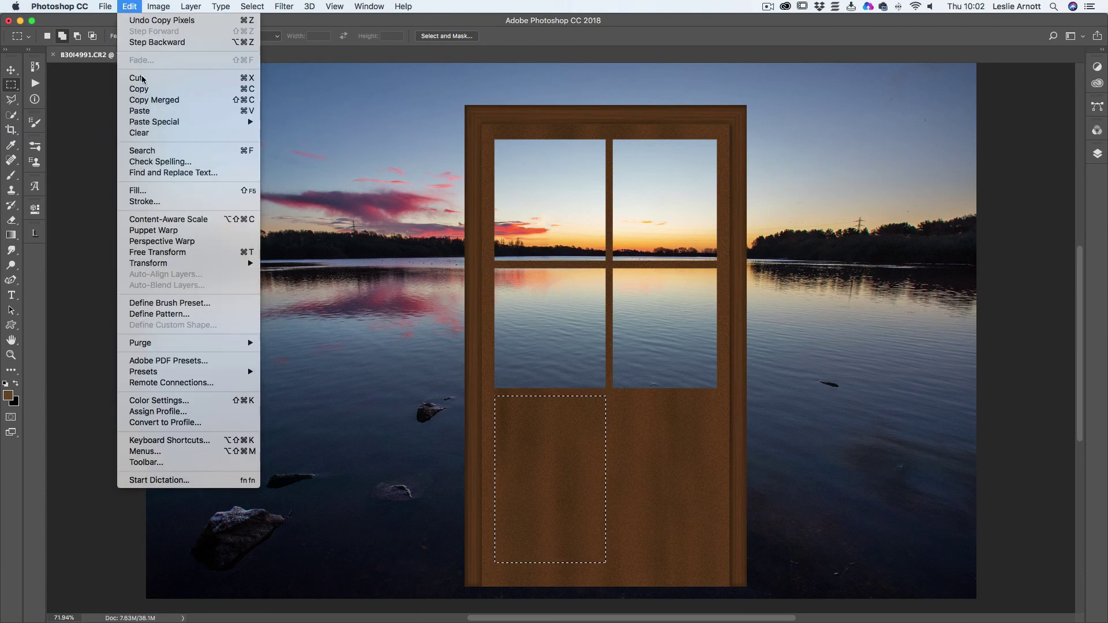
pyautogui.click(144, 111)
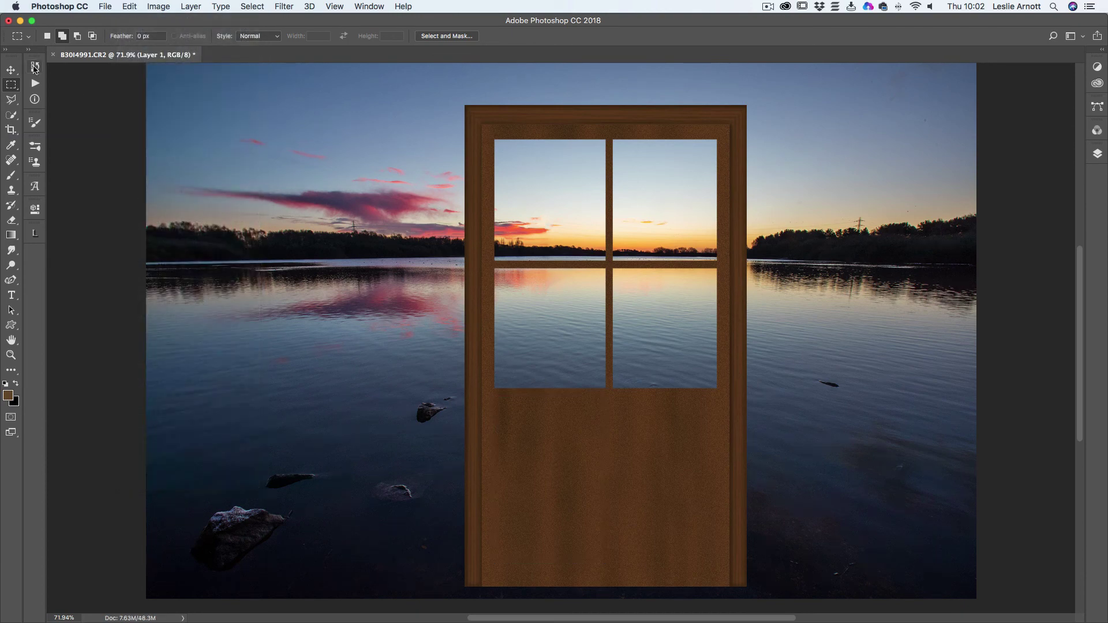
# Move the pasted panel slightly down, keeping it aligned with the left window pane, and check it without the transform outline.
pyautogui.click(11, 70)
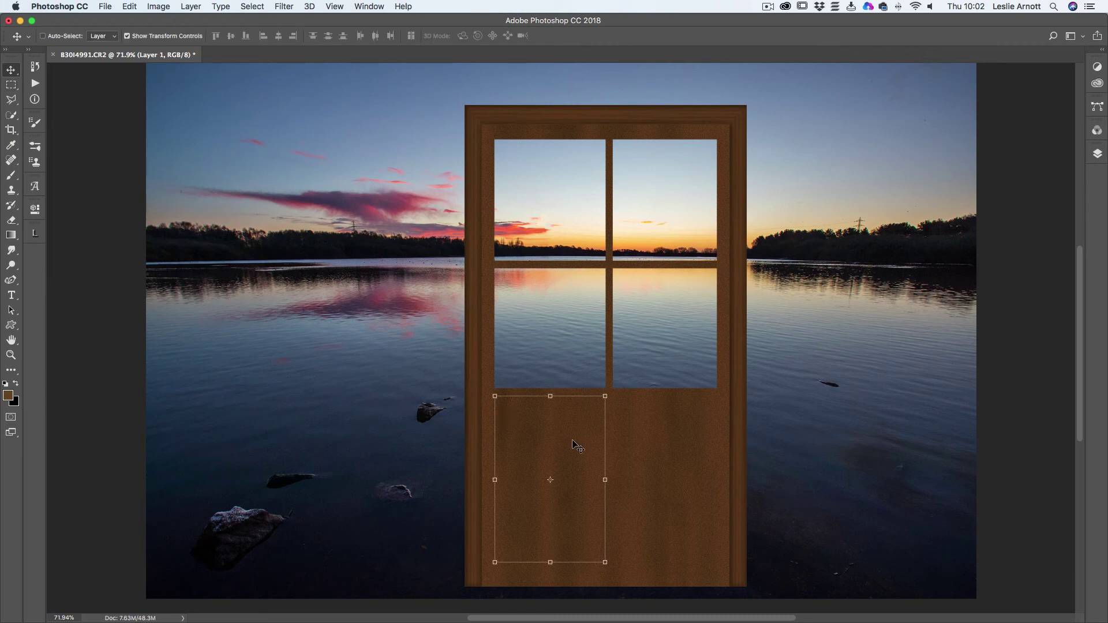
pyautogui.moveTo(577, 446); pyautogui.dragTo(569, 455)
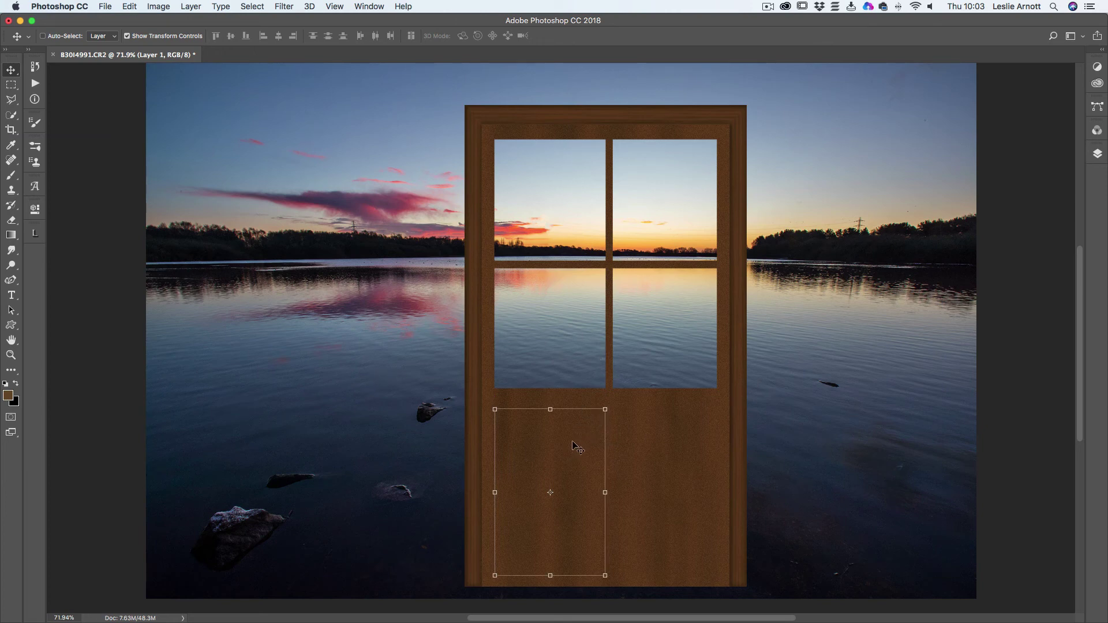
pyautogui.press('super+h')
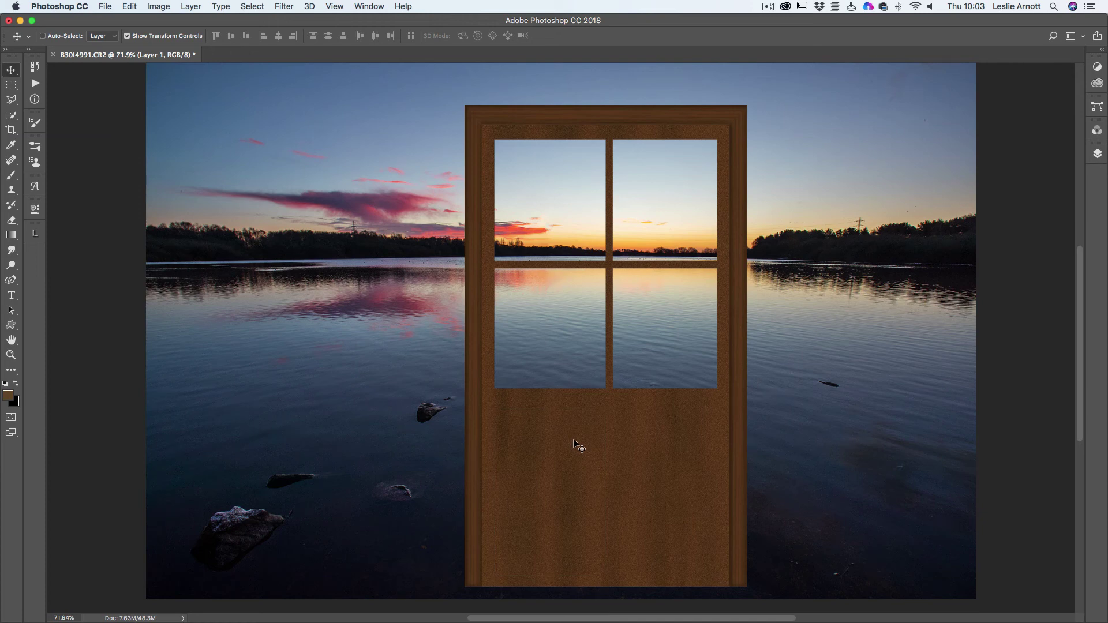
pyautogui.press('super+h')
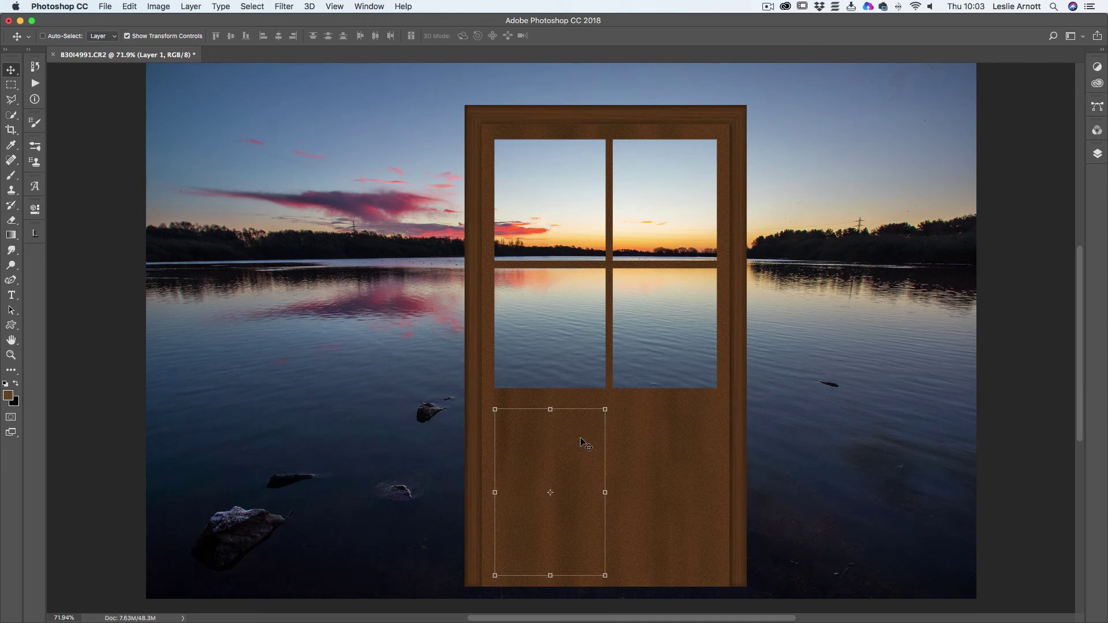
# Duplicate the pasted panel layer under the name Layer 1 copy.
pyautogui.click(1098, 153)
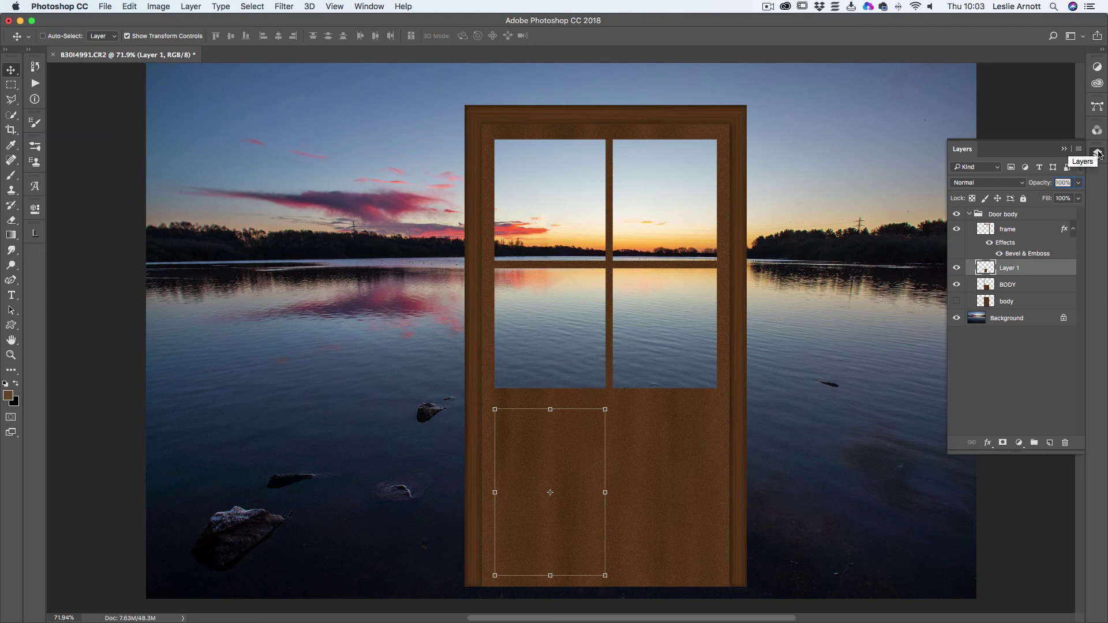
pyautogui.click(1008, 189)
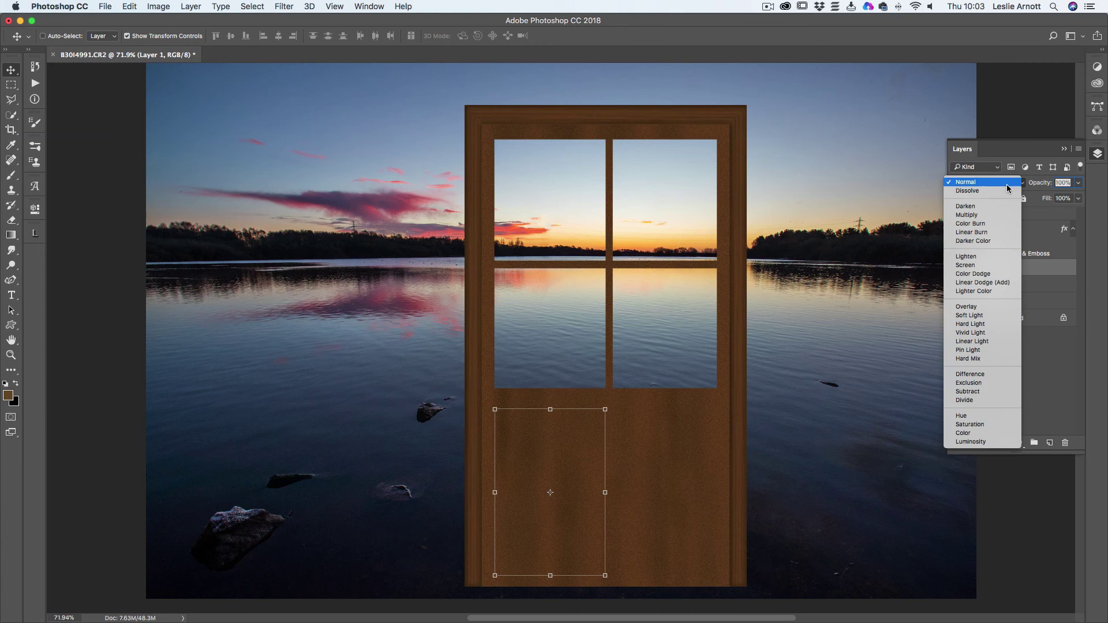
pyautogui.click(1080, 263)
pyautogui.rightClick(1035, 270)
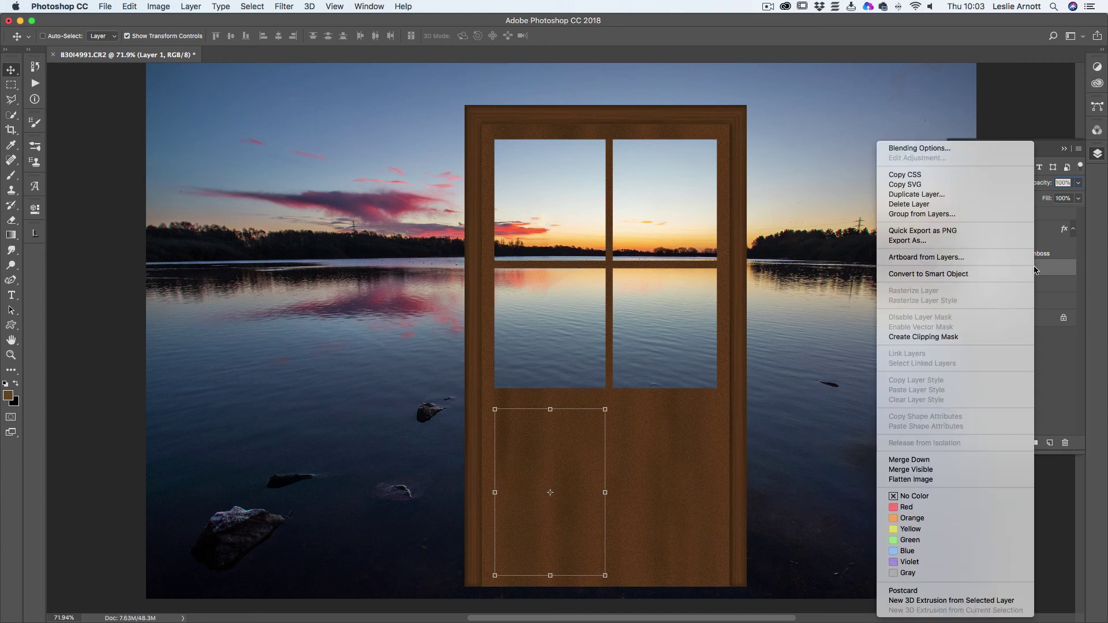
pyautogui.click(921, 196)
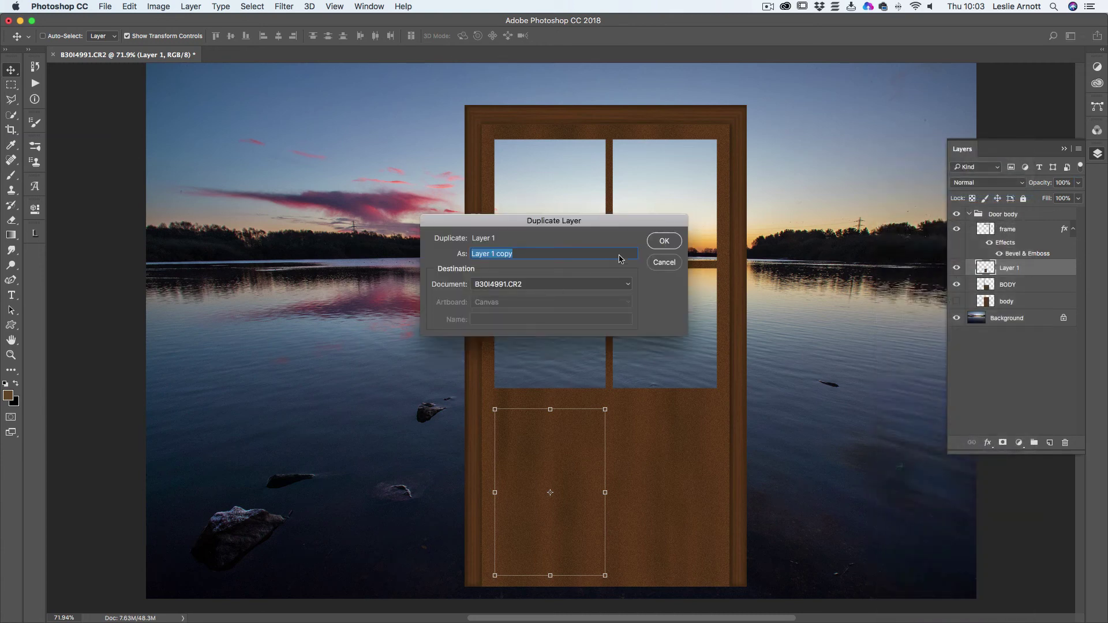
pyautogui.click(665, 243)
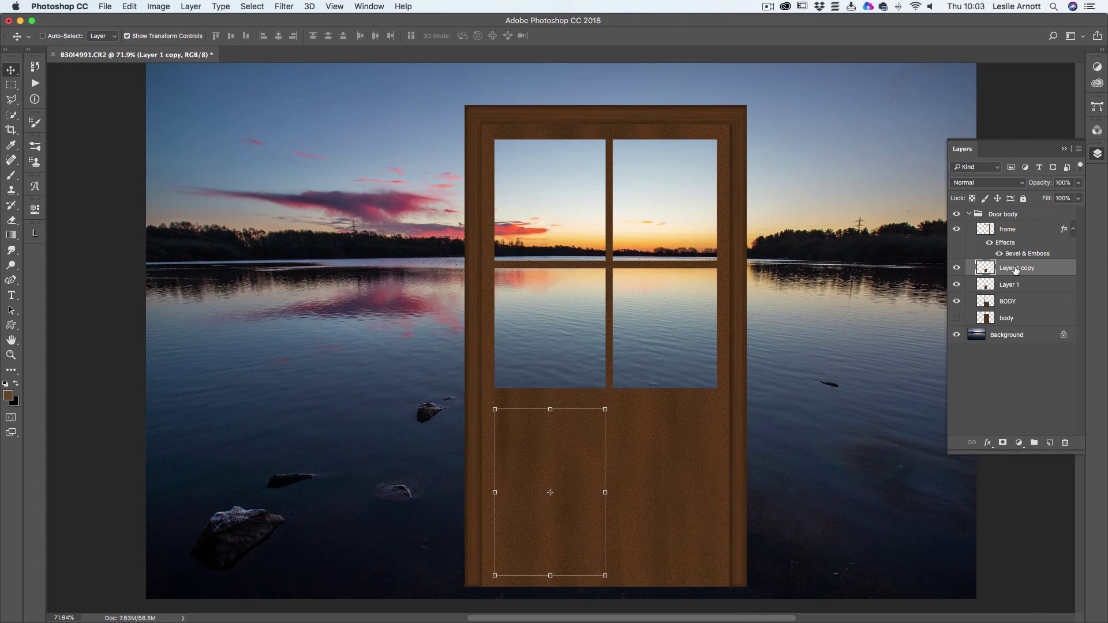
# Darken the panel by setting the duplicate to Multiply at about 28% opacity and merging it down into Layer 1.
pyautogui.click(987, 183)
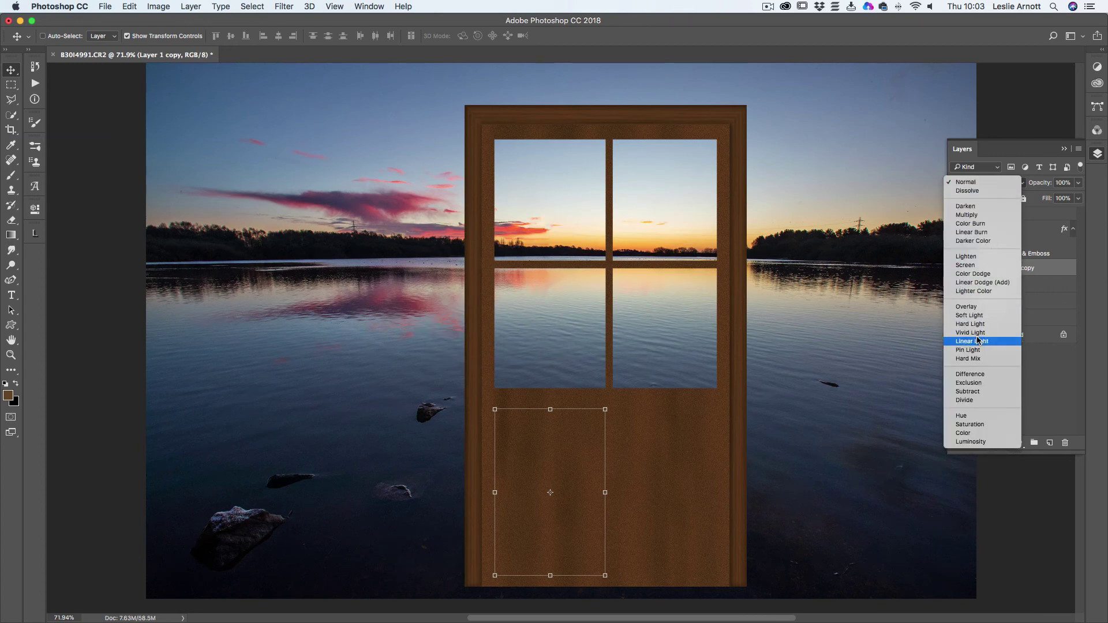
pyautogui.click(967, 214)
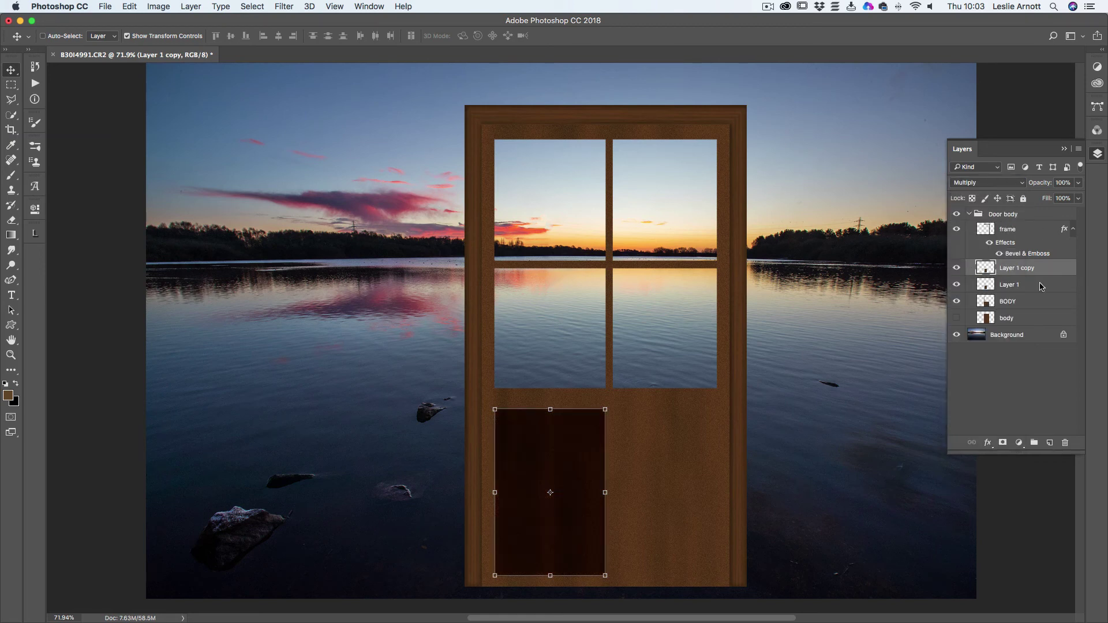
pyautogui.click(1077, 183)
pyautogui.moveTo(1077, 199); pyautogui.dragTo(1039, 199)
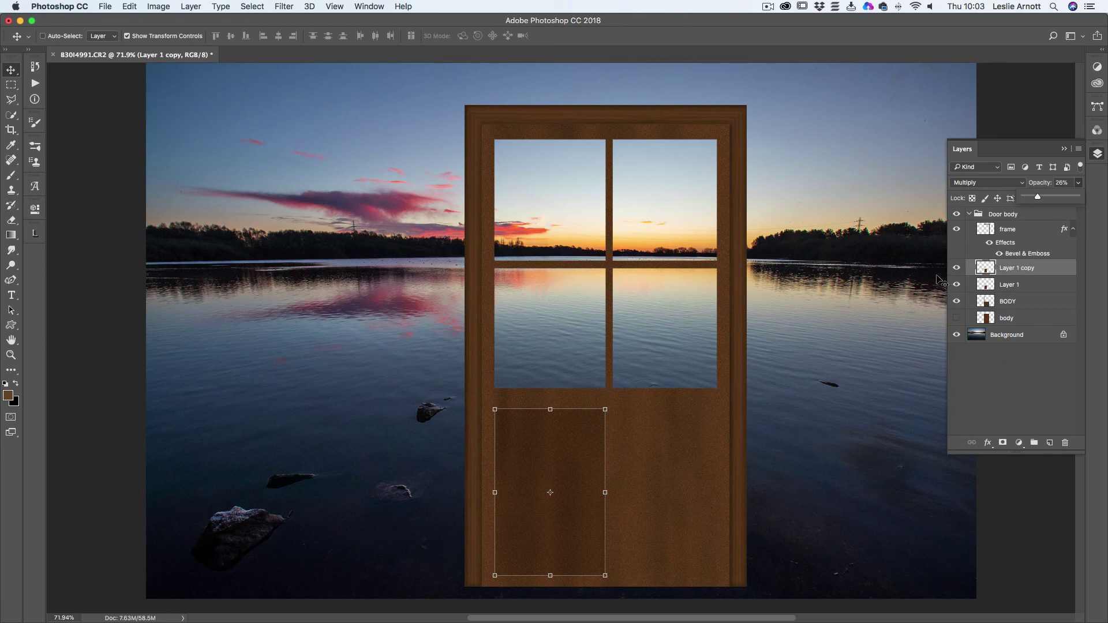
pyautogui.rightClick(1023, 272)
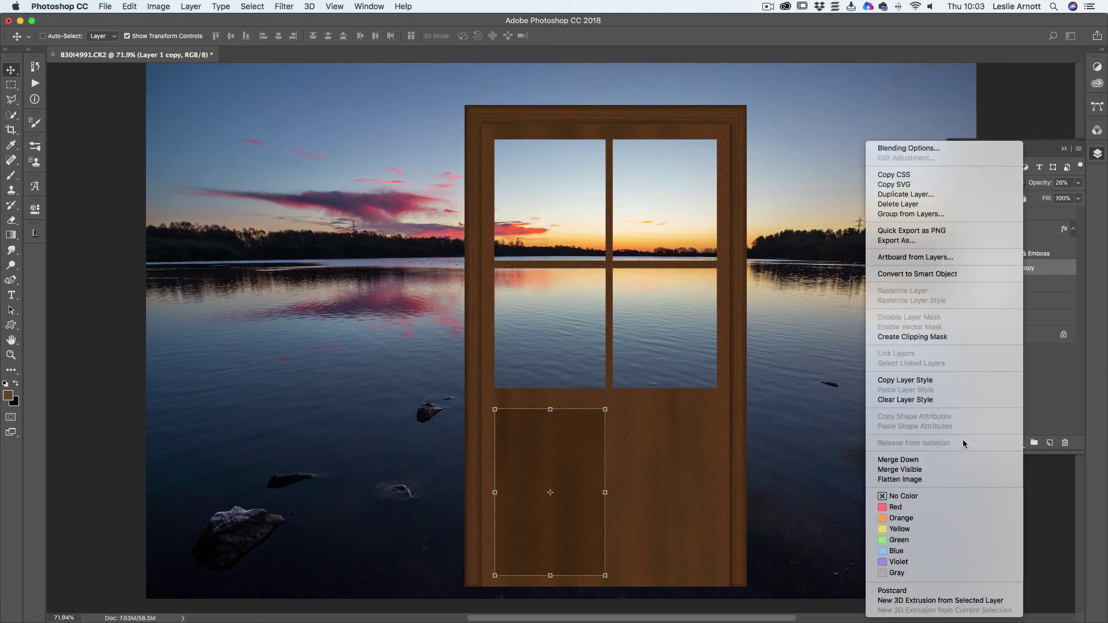
pyautogui.click(928, 460)
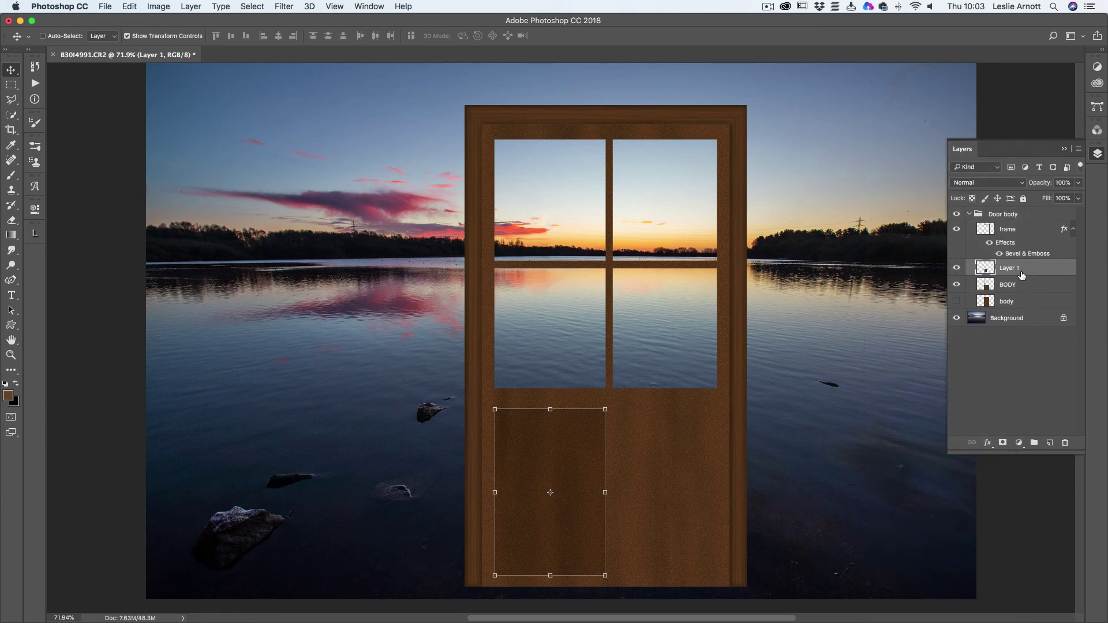
# Add a Bevel & Emboss effect in Inner Bevel style to the merged panel layer and reduce the bevel size slightly.
pyautogui.click(988, 445)
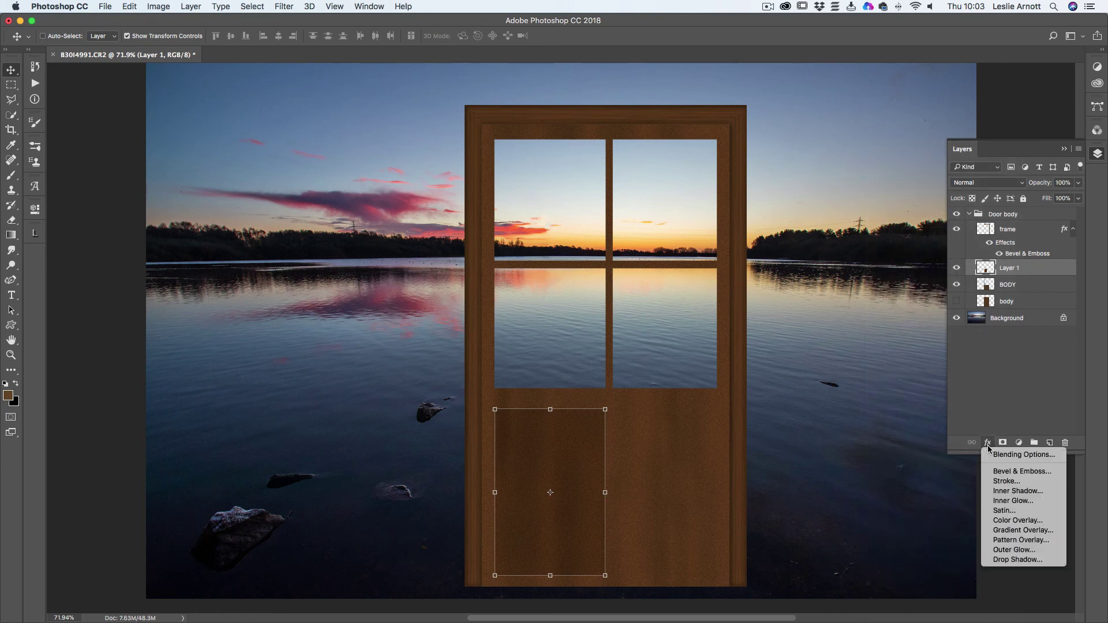
pyautogui.click(1003, 471)
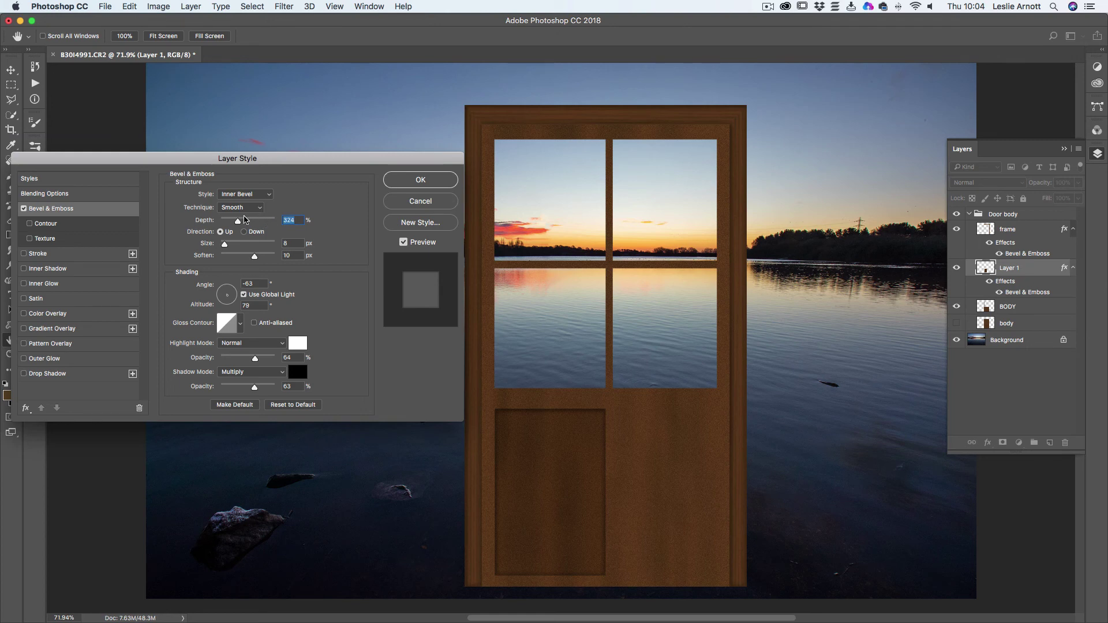
pyautogui.click(224, 247)
pyautogui.moveTo(225, 248); pyautogui.dragTo(221, 248)
# Set the panel bevel's technique to Chisel Soft and apply the layer style.
pyautogui.click(260, 209)
pyautogui.click(260, 209)
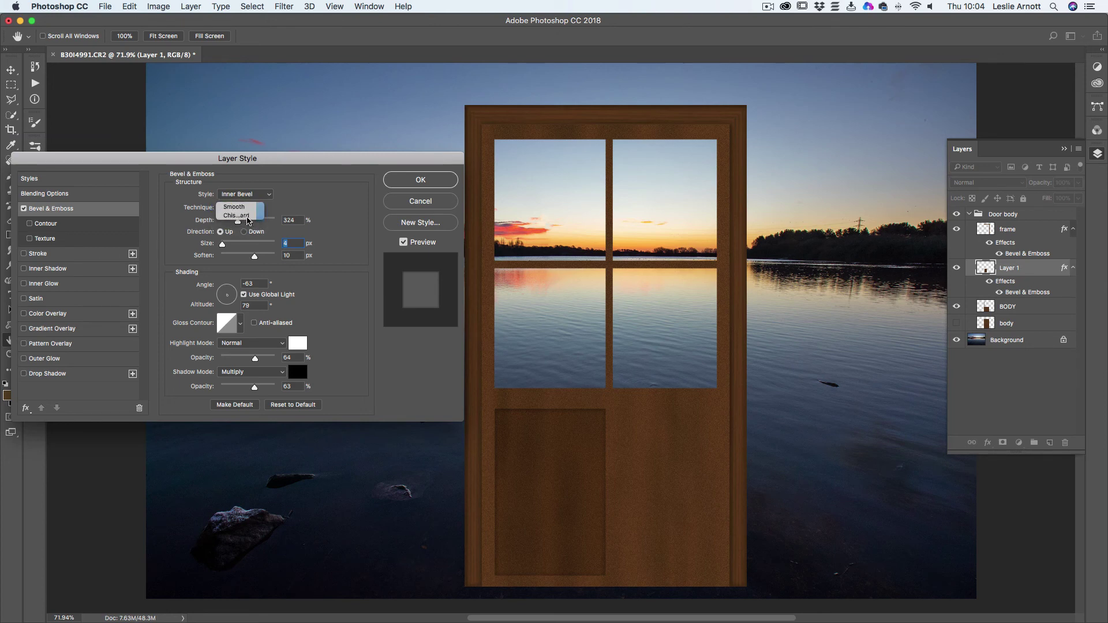
pyautogui.click(261, 209)
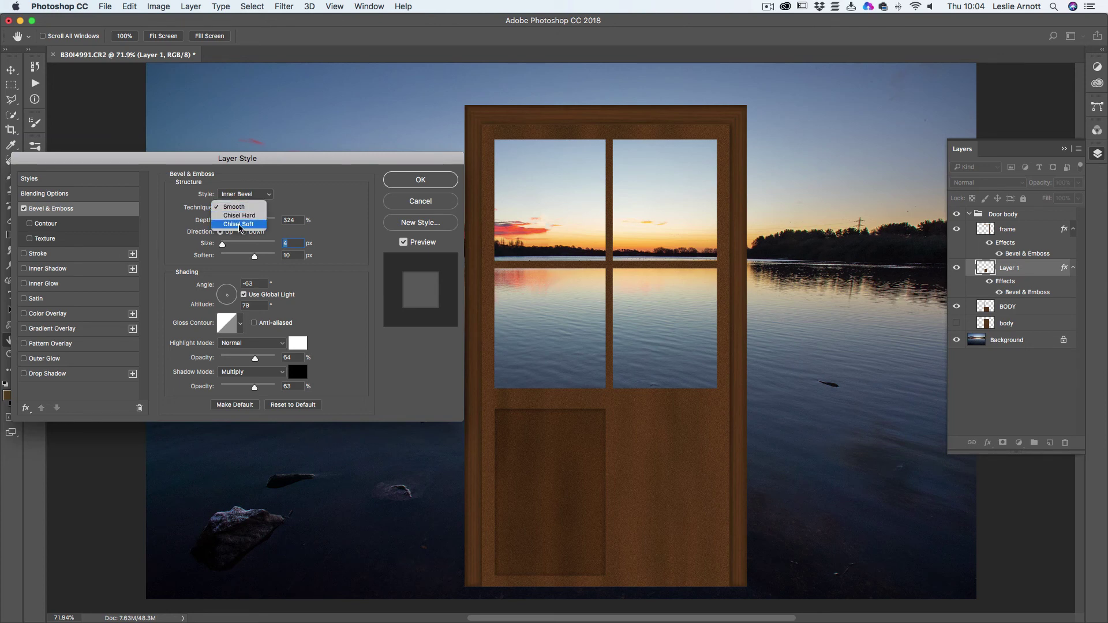
pyautogui.click(238, 224)
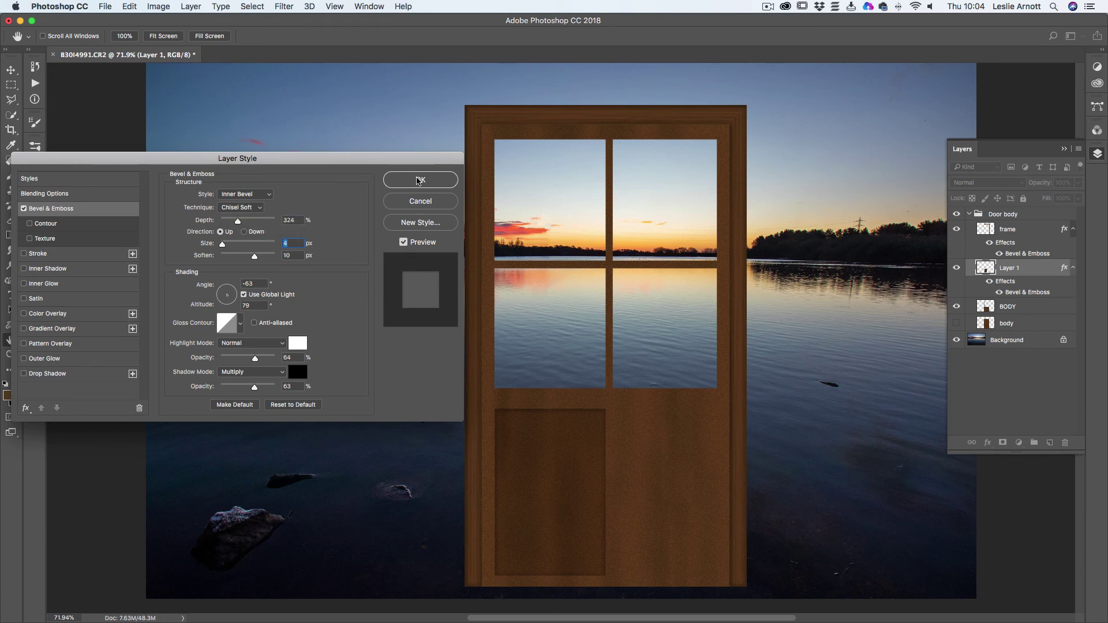
pyautogui.click(419, 180)
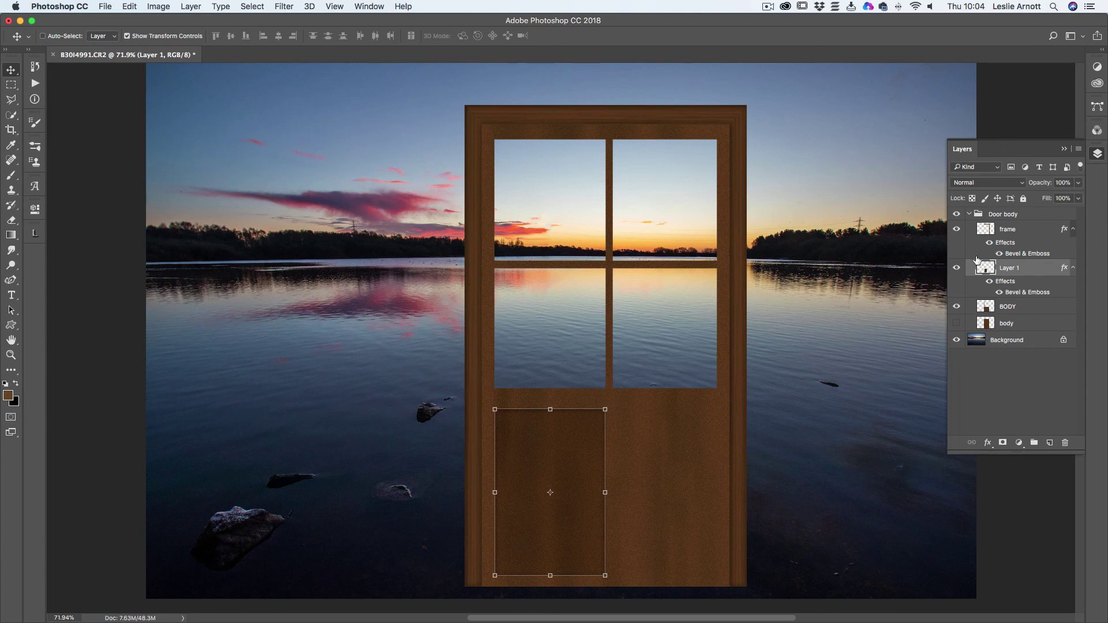
# Duplicate the bevelled panel as Layer 1 copy and move it about 3 cm sideways, level with the original, beneath the right pane.
pyautogui.rightClick(1039, 270)
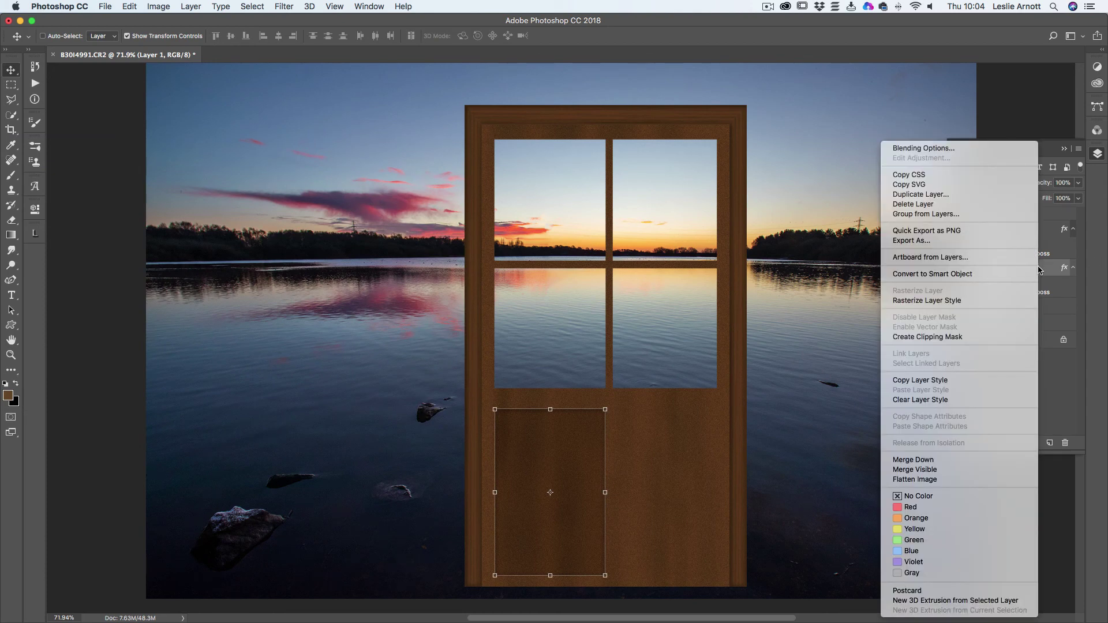
pyautogui.click(926, 197)
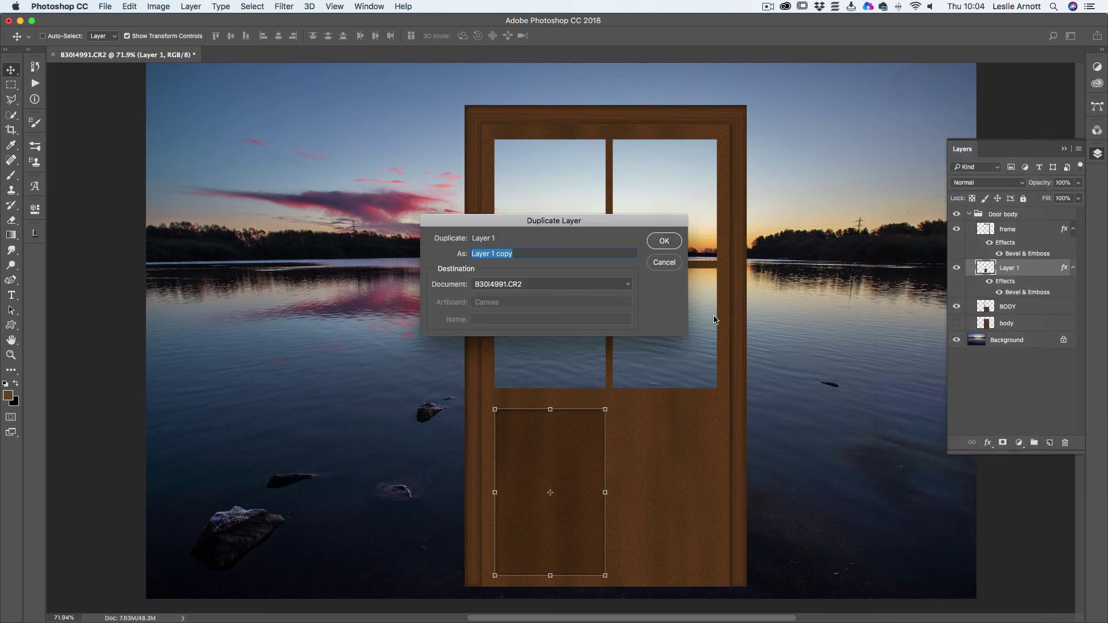
pyautogui.click(667, 241)
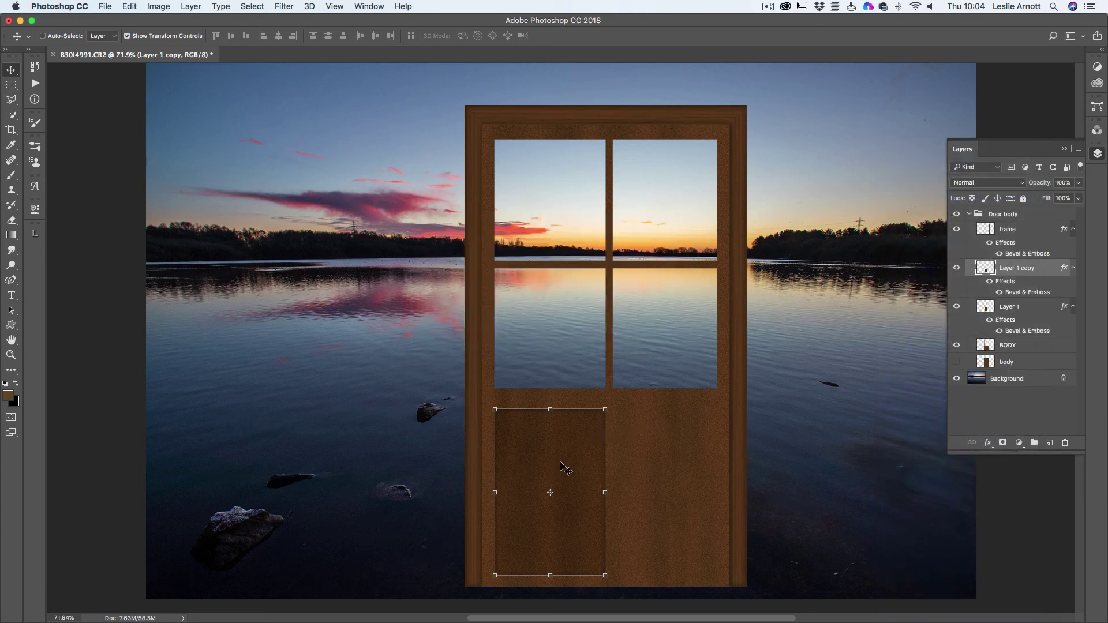
pyautogui.moveTo(560, 462); pyautogui.dragTo(671, 456)
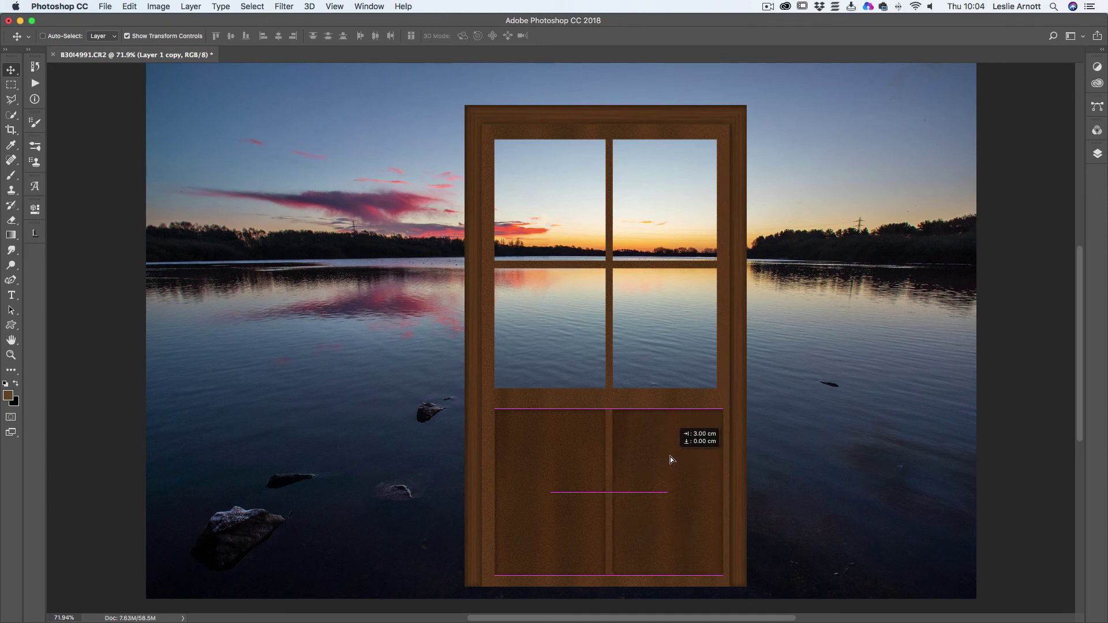
pyautogui.moveTo(670, 456); pyautogui.dragTo(671, 456)
pyautogui.moveTo(672, 459); pyautogui.dragTo(671, 459)
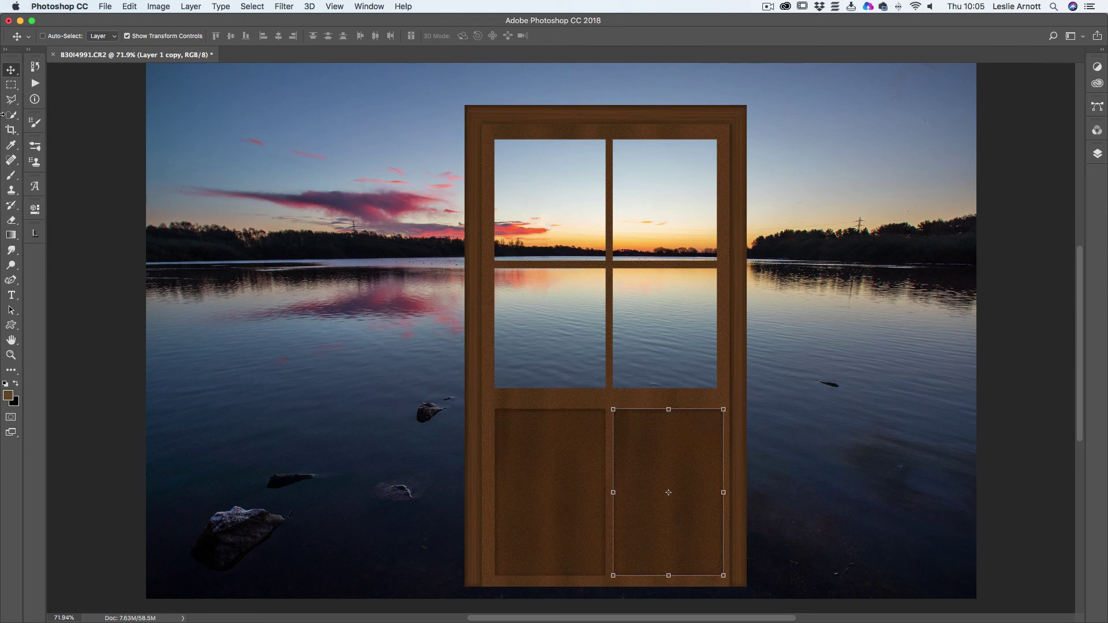
# Merge the Layer 1 and Layer 1 copy panels into a single layer.
pyautogui.click(10, 86)
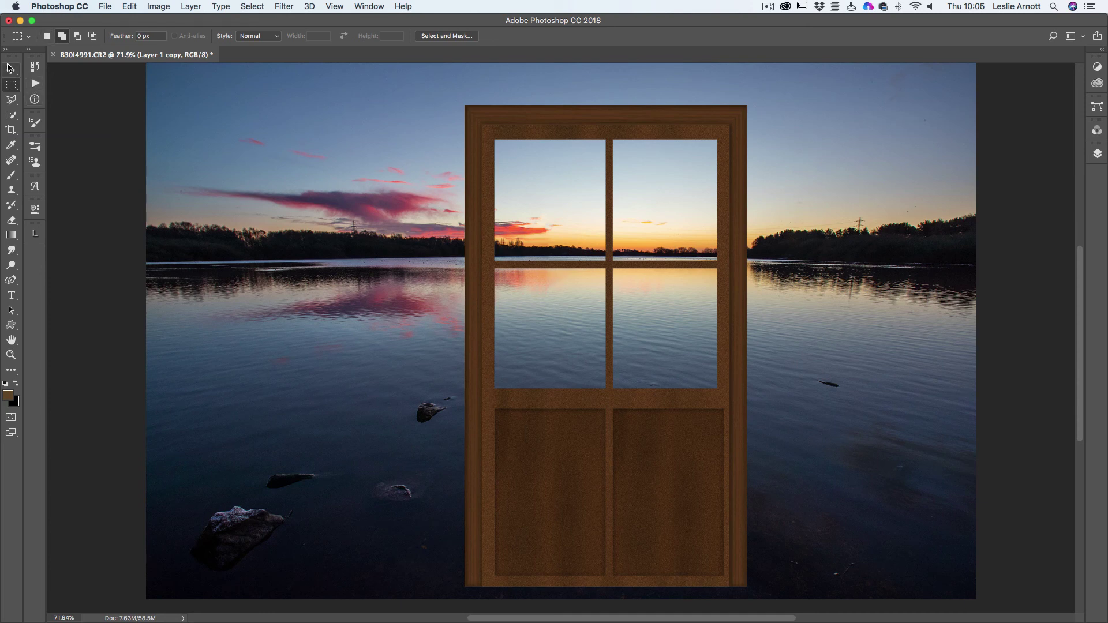
pyautogui.click(1097, 154)
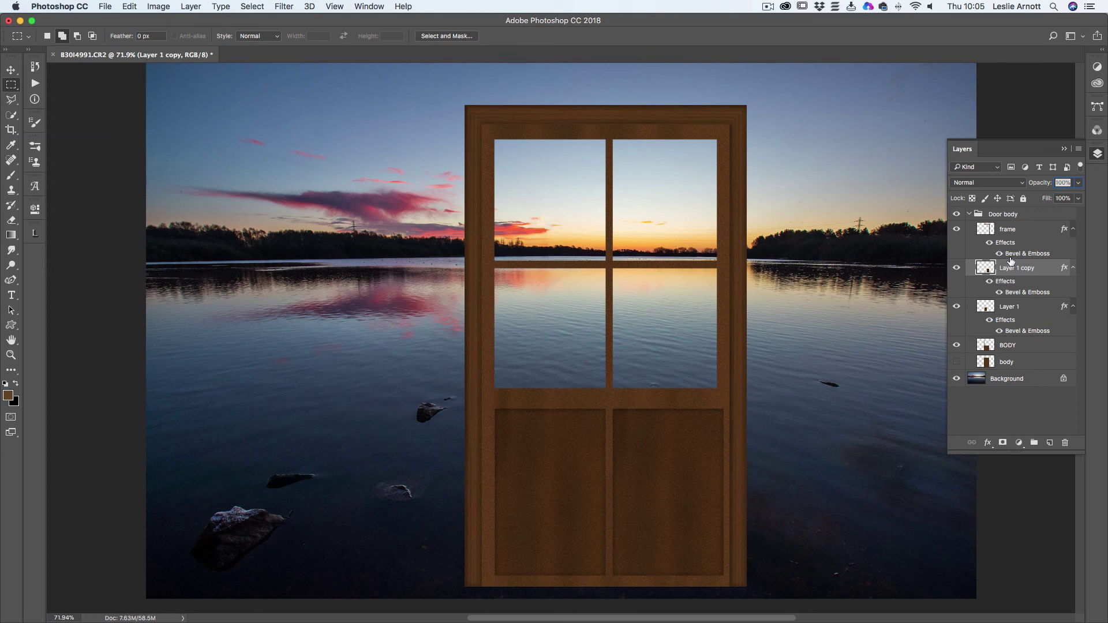
pyautogui.click(1008, 310)
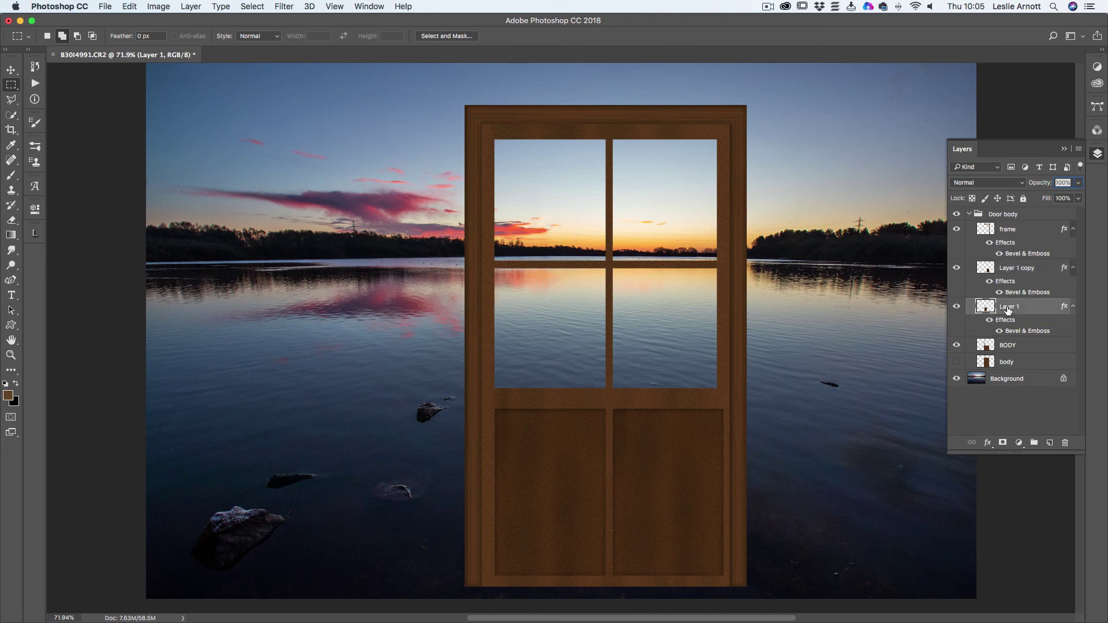
pyautogui.click(996, 270)
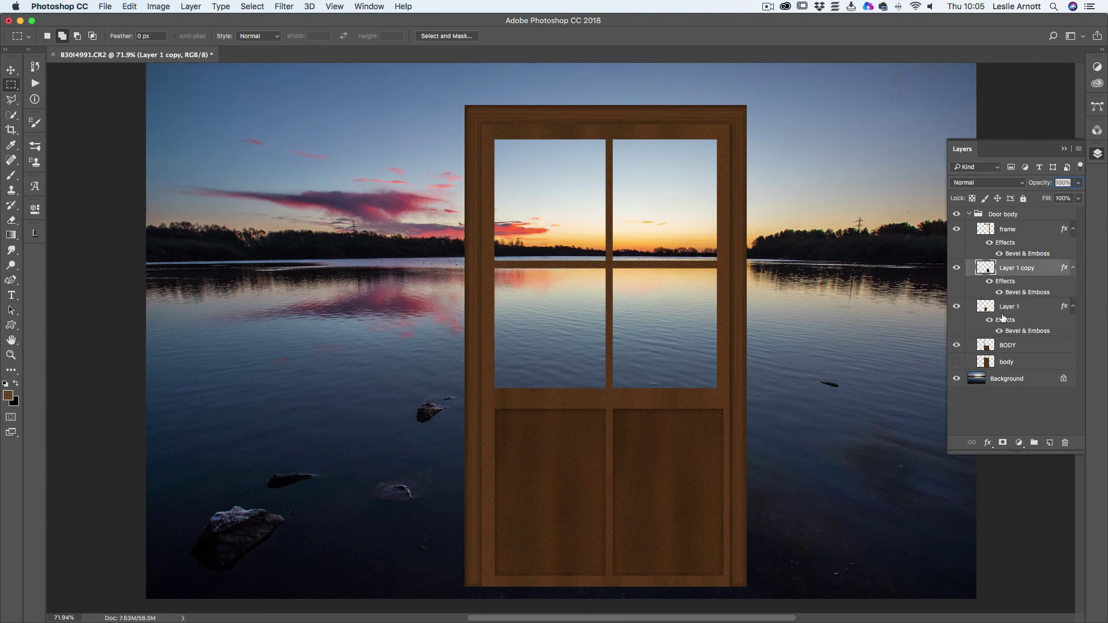
pyautogui.keyDown('shift'); pyautogui.click(987, 310); pyautogui.keyUp('shift')
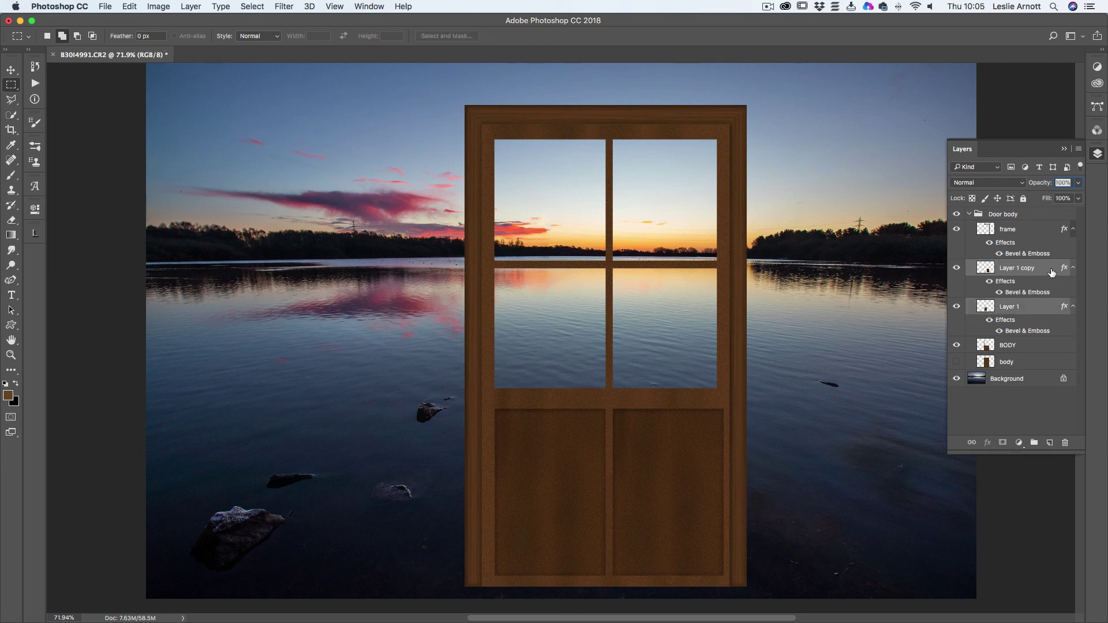
pyautogui.rightClick(1032, 311)
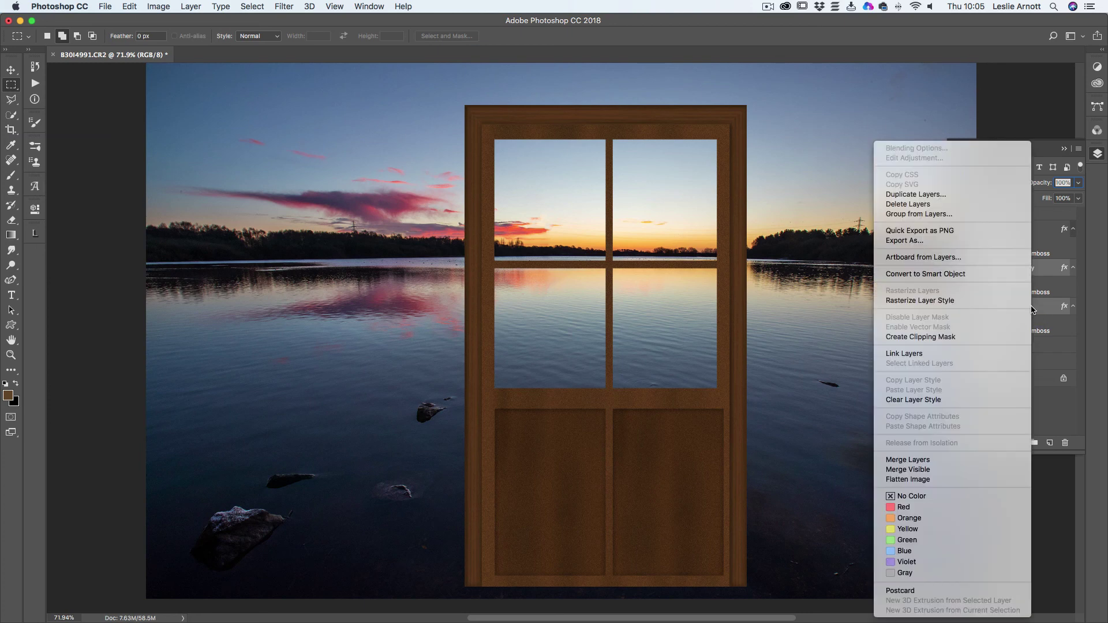
pyautogui.click(912, 460)
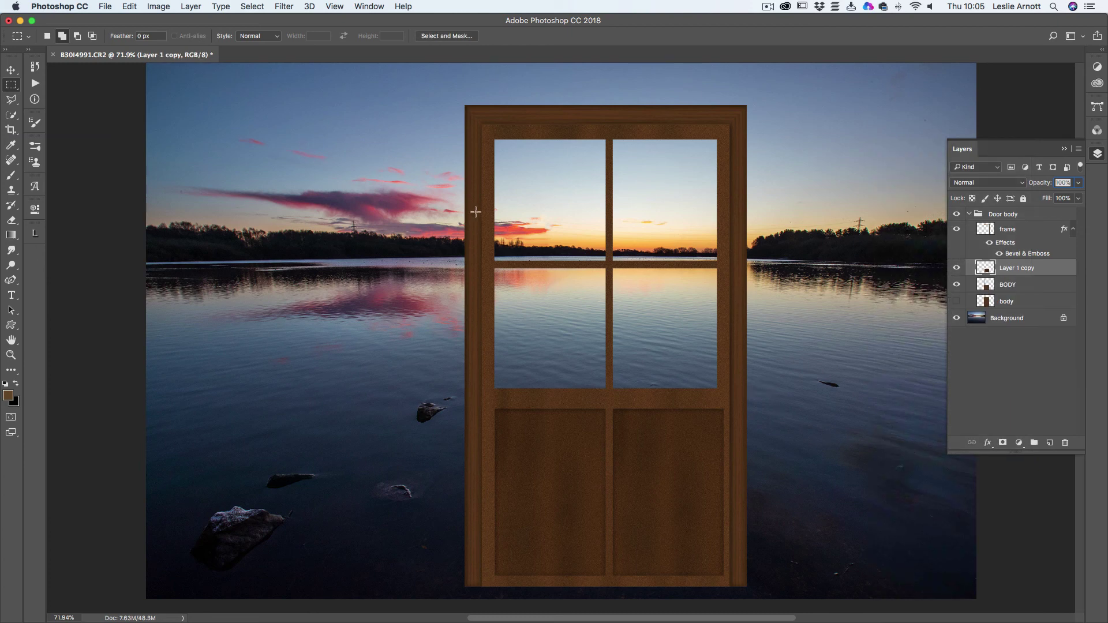
# Narrow the merged panels to 96.85% of their width, using the window panes as a guide, and position them centrally beneath the panes.
pyautogui.click(11, 69)
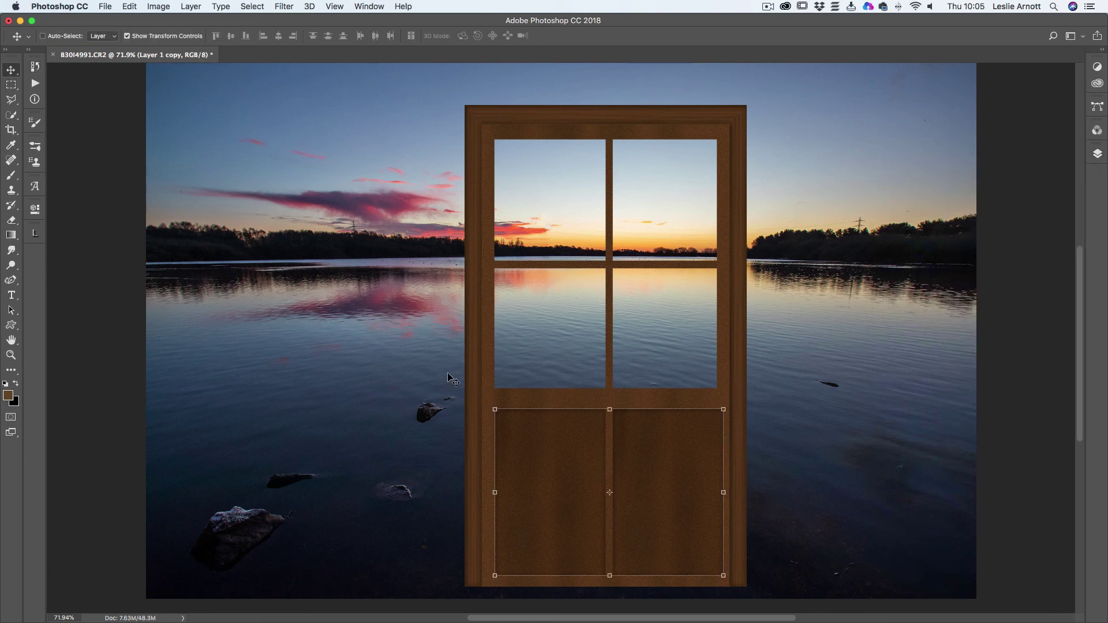
pyautogui.moveTo(571, 448); pyautogui.dragTo(554, 428)
pyautogui.hotkey('ctrl', 't')
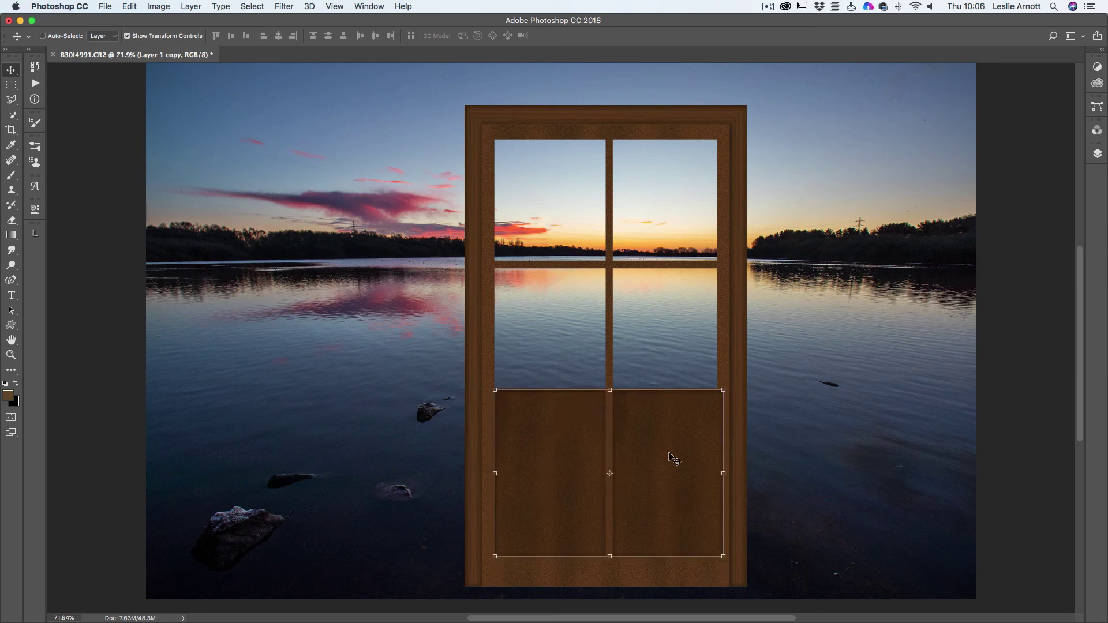
pyautogui.moveTo(723, 474); pyautogui.dragTo(716, 473)
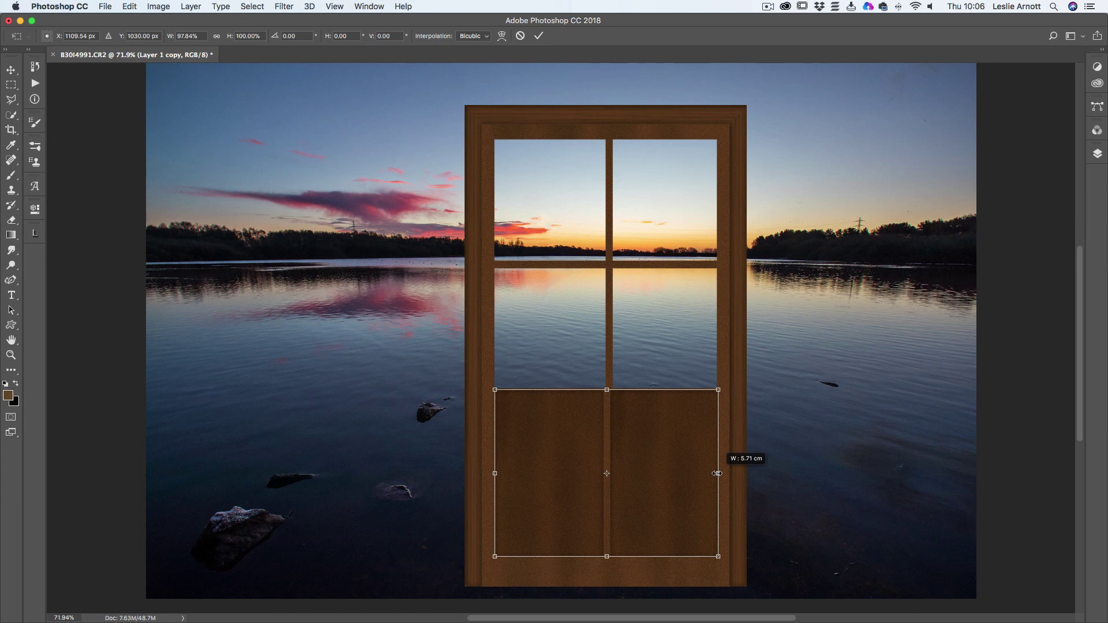
pyautogui.moveTo(718, 473); pyautogui.dragTo(717, 473)
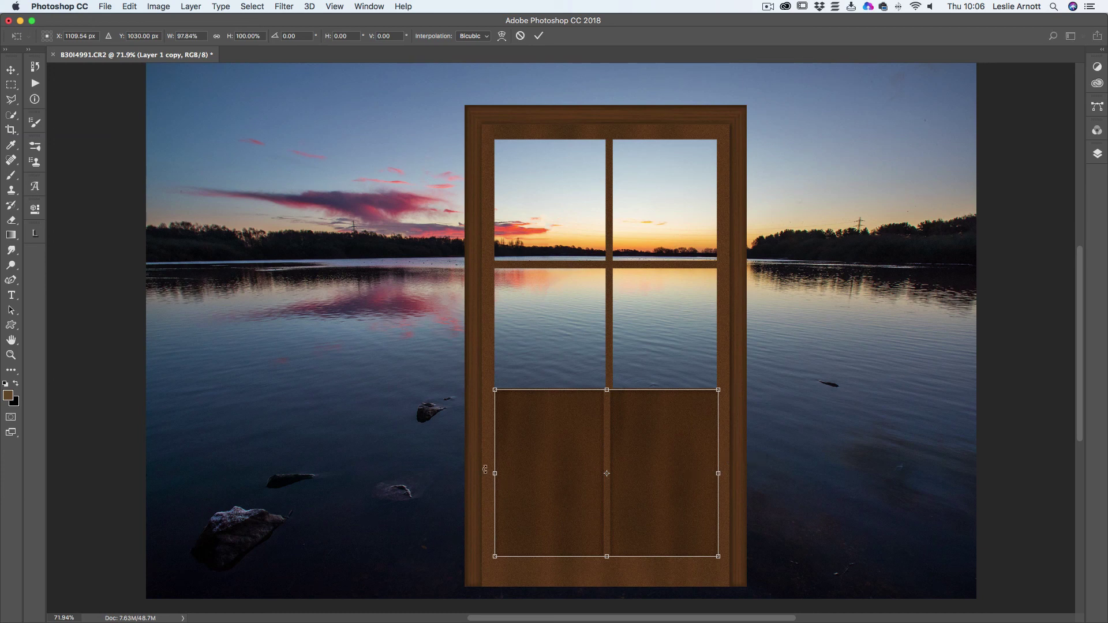
pyautogui.moveTo(496, 473); pyautogui.dragTo(498, 473)
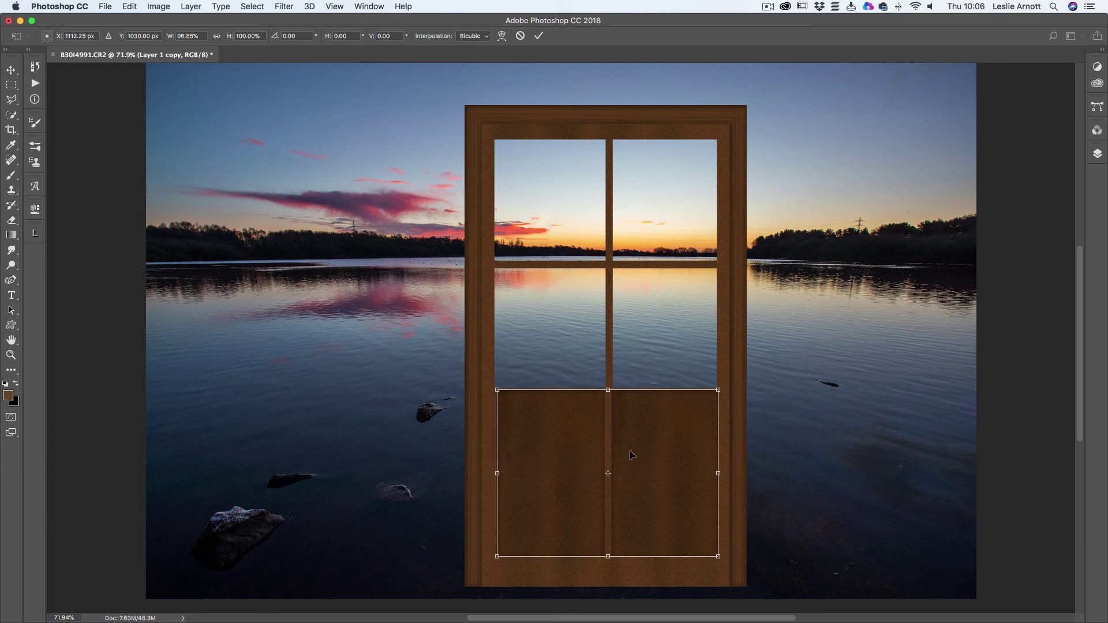
pyautogui.moveTo(634, 454); pyautogui.dragTo(634, 472)
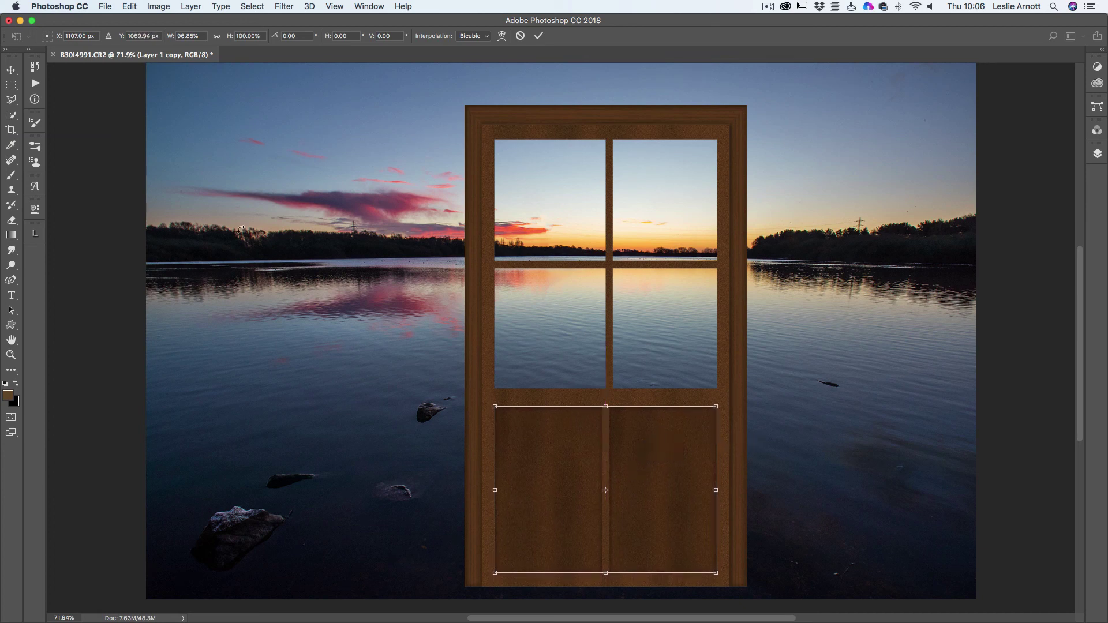
pyautogui.click(539, 36)
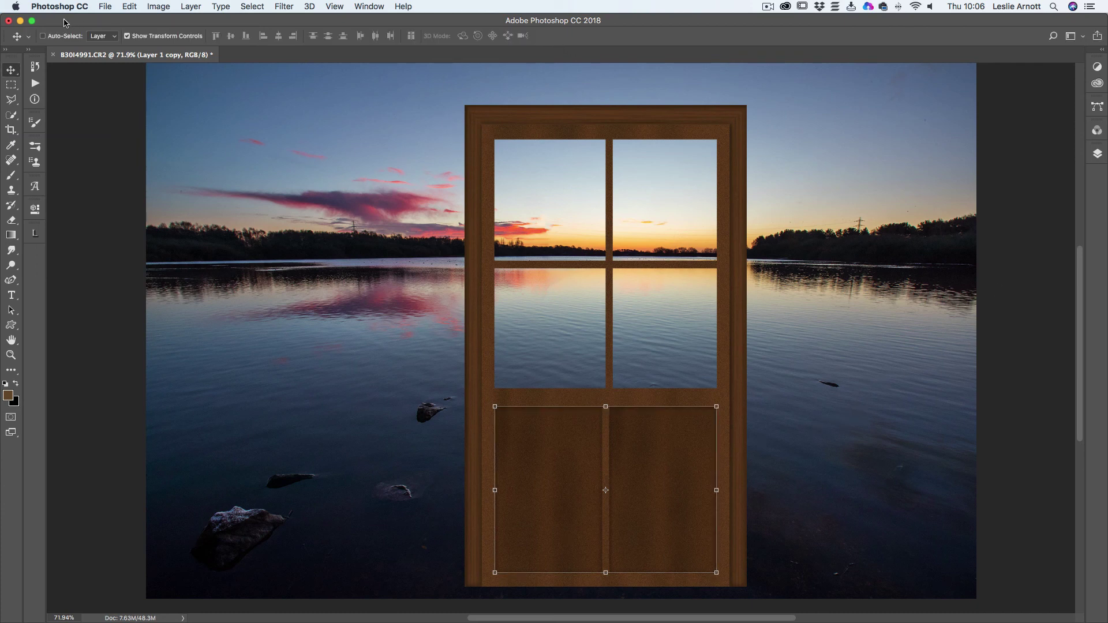
# Rescale the panel pair to 101.12% of its width against the window panes and place it slightly lower in the door.
pyautogui.click(12, 85)
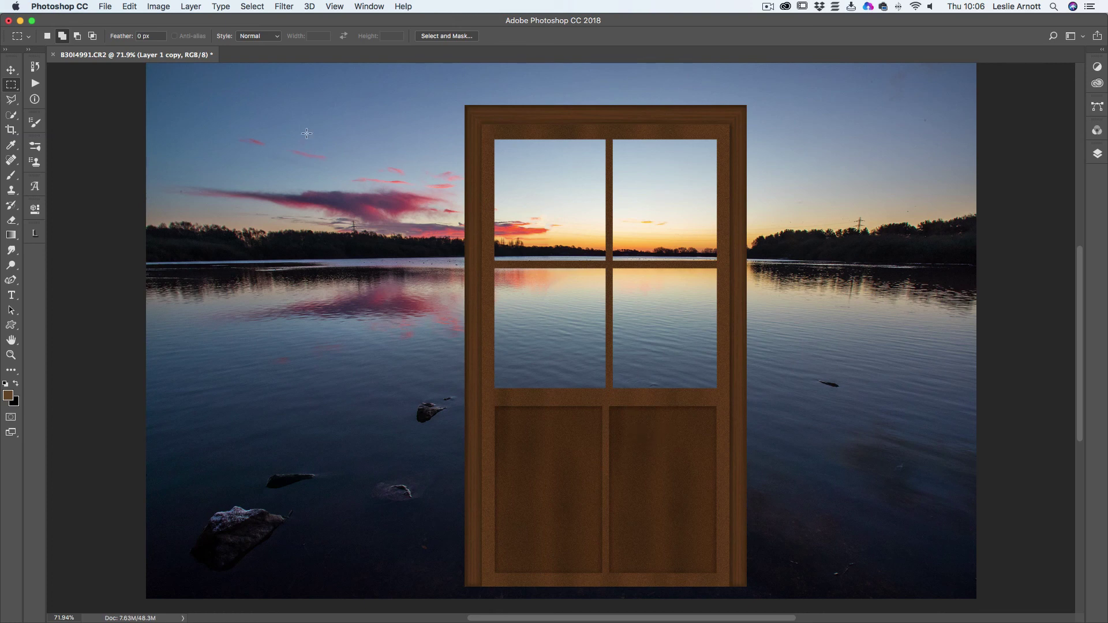
pyautogui.click(11, 69)
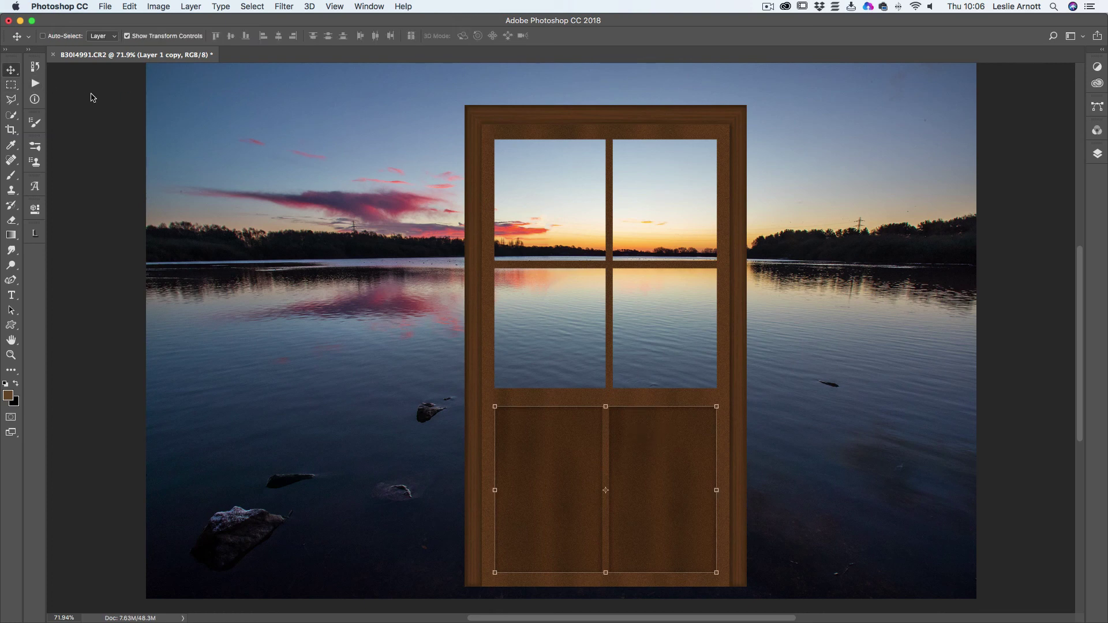
pyautogui.moveTo(667, 476); pyautogui.dragTo(724, 474)
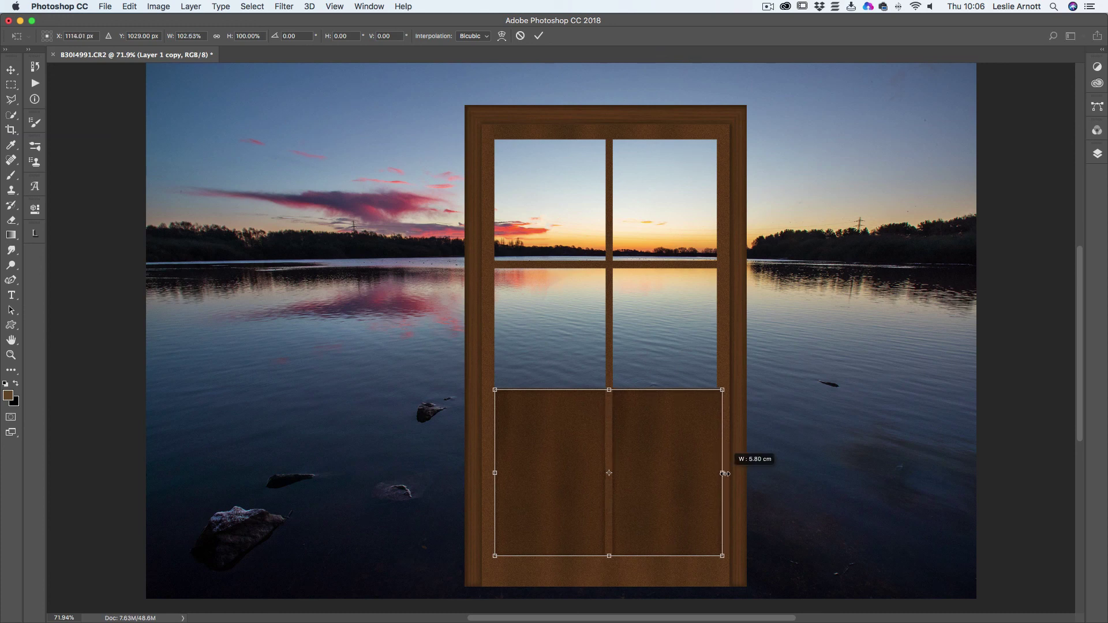
pyautogui.moveTo(724, 474); pyautogui.dragTo(679, 511)
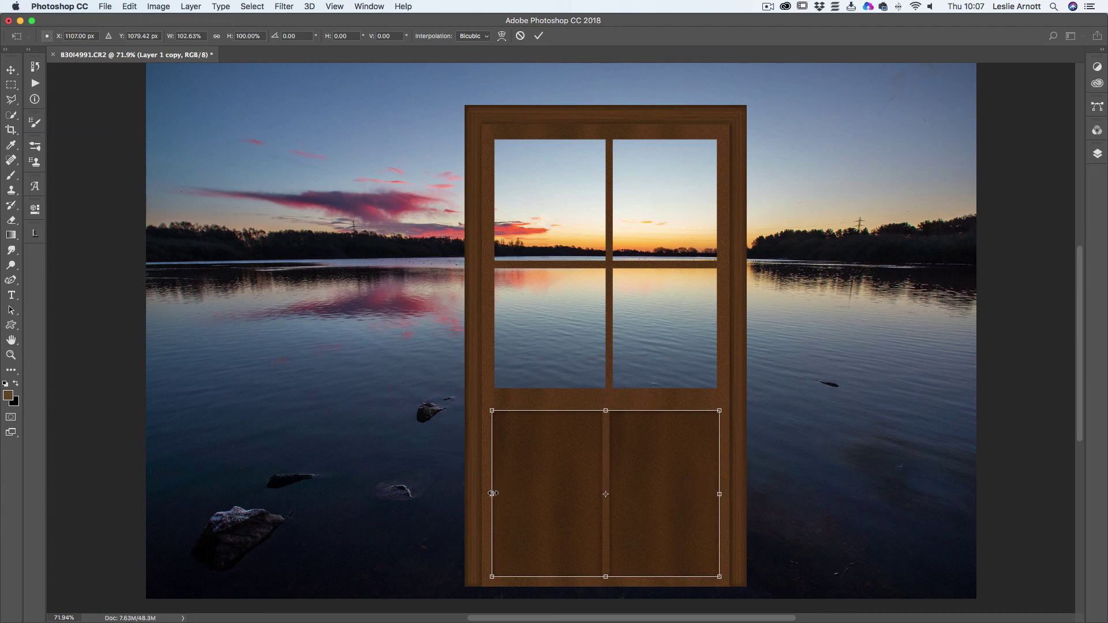
pyautogui.moveTo(491, 494); pyautogui.dragTo(496, 494)
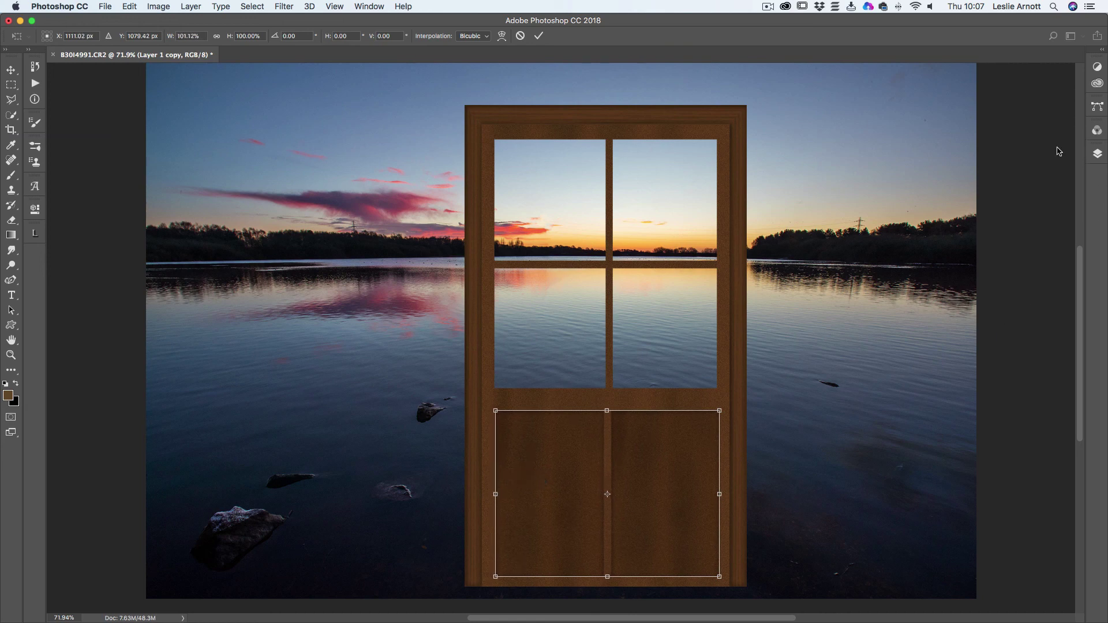
pyautogui.press('Return')
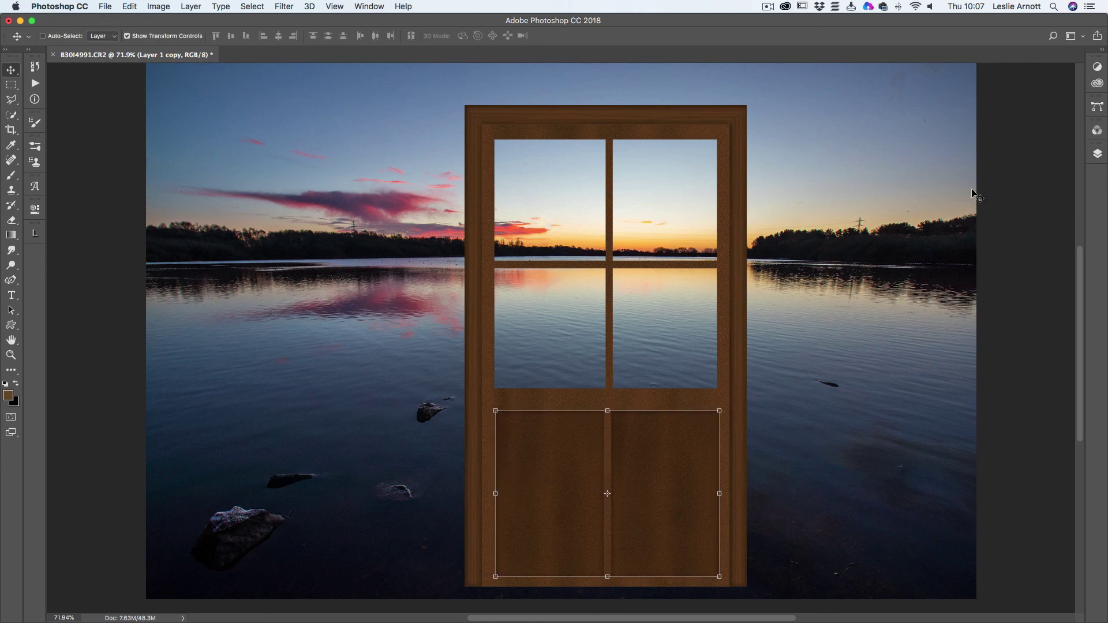
# Delete the right-hand panel from Layer 1 copy with a rectangular selection and deselect.
pyautogui.click(1097, 154)
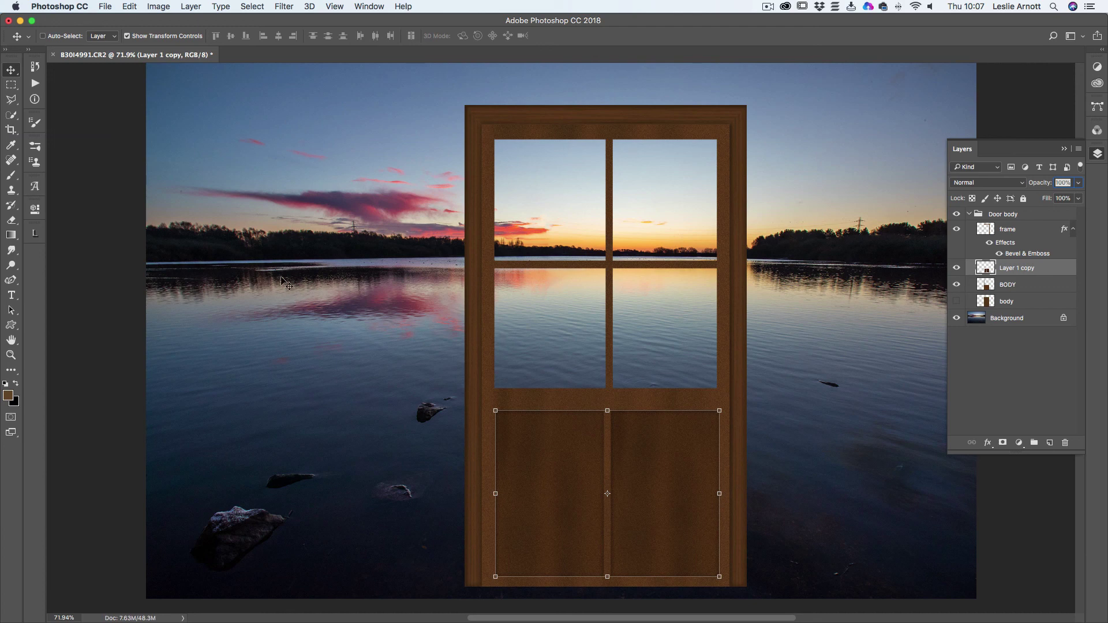
pyautogui.click(11, 85)
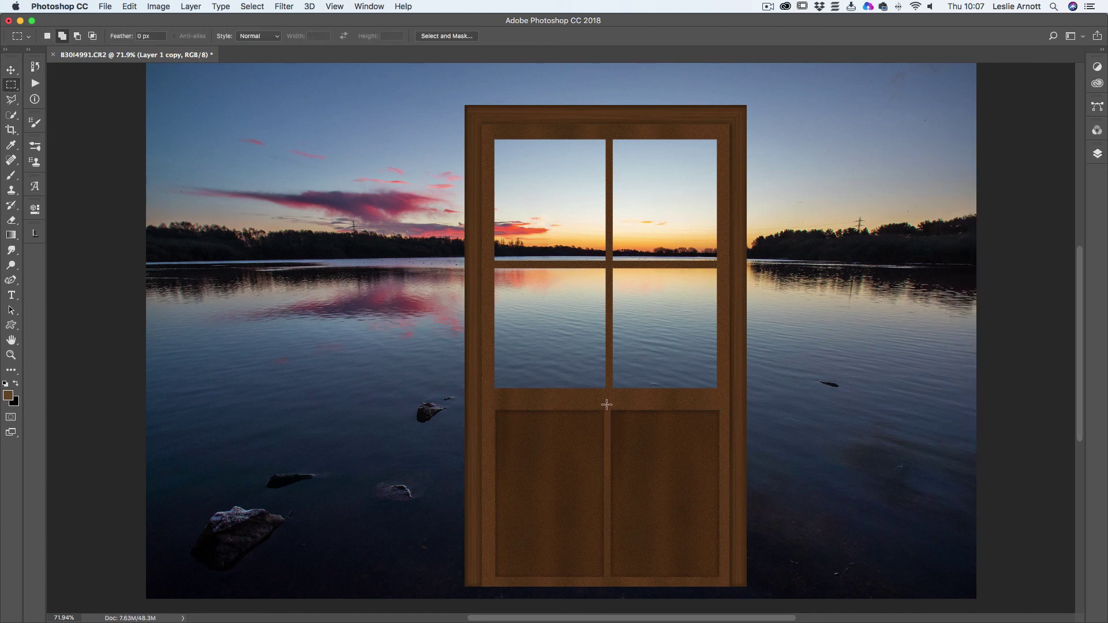
pyautogui.moveTo(607, 406); pyautogui.dragTo(730, 581)
pyautogui.press('Delete')
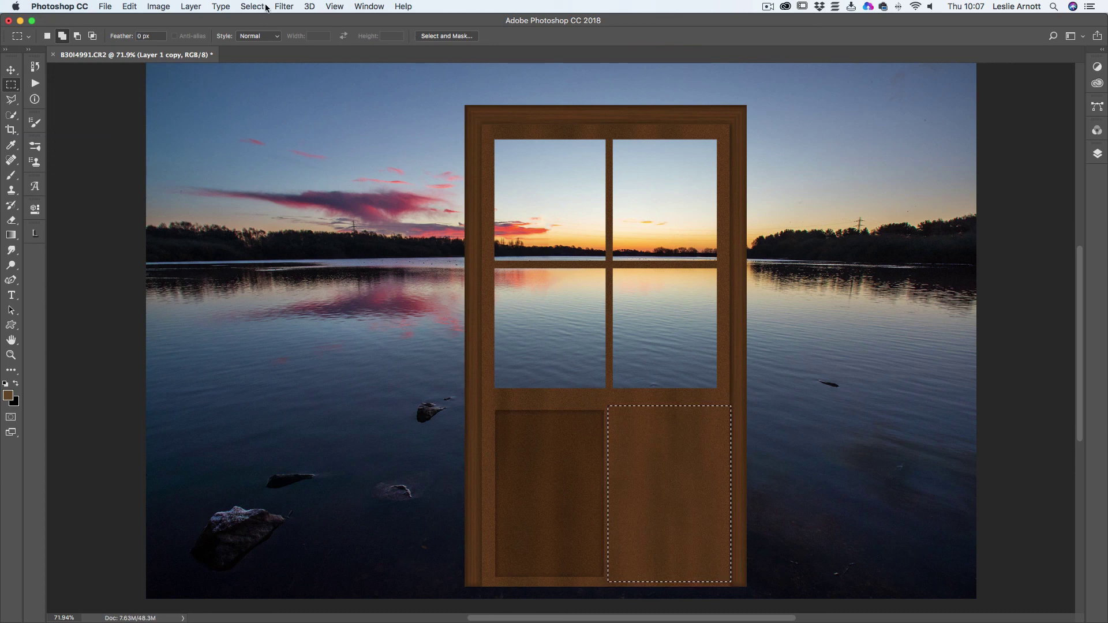
pyautogui.click(241, 7)
pyautogui.click(254, 32)
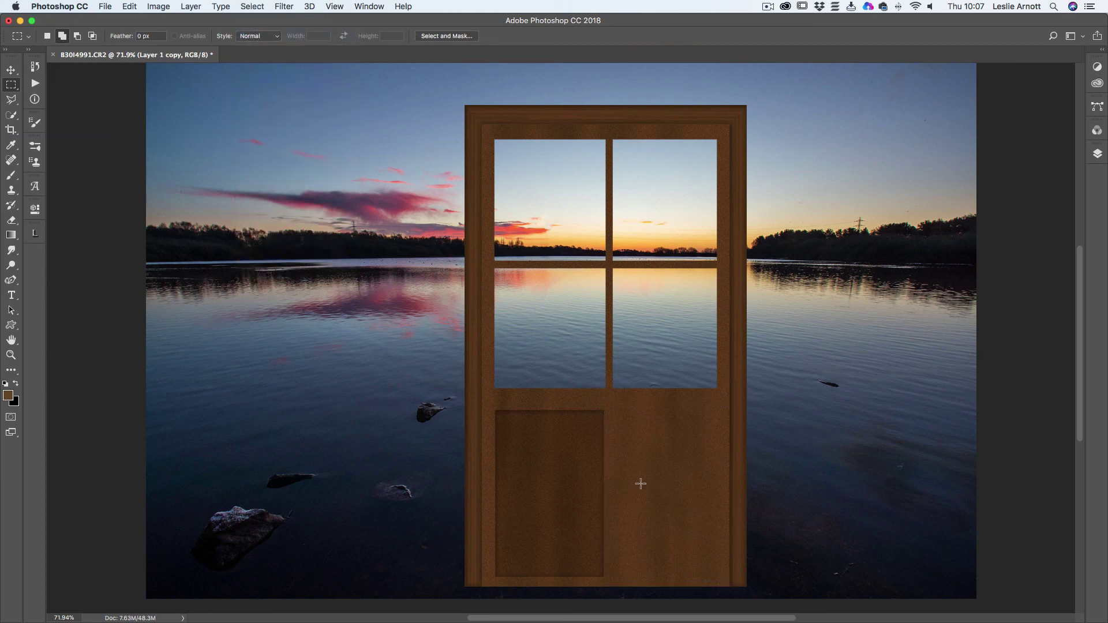
# Move the remaining panel up to the bottom of the left window pane and align their left edges.
pyautogui.click(11, 69)
pyautogui.moveTo(520, 425); pyautogui.dragTo(514, 407)
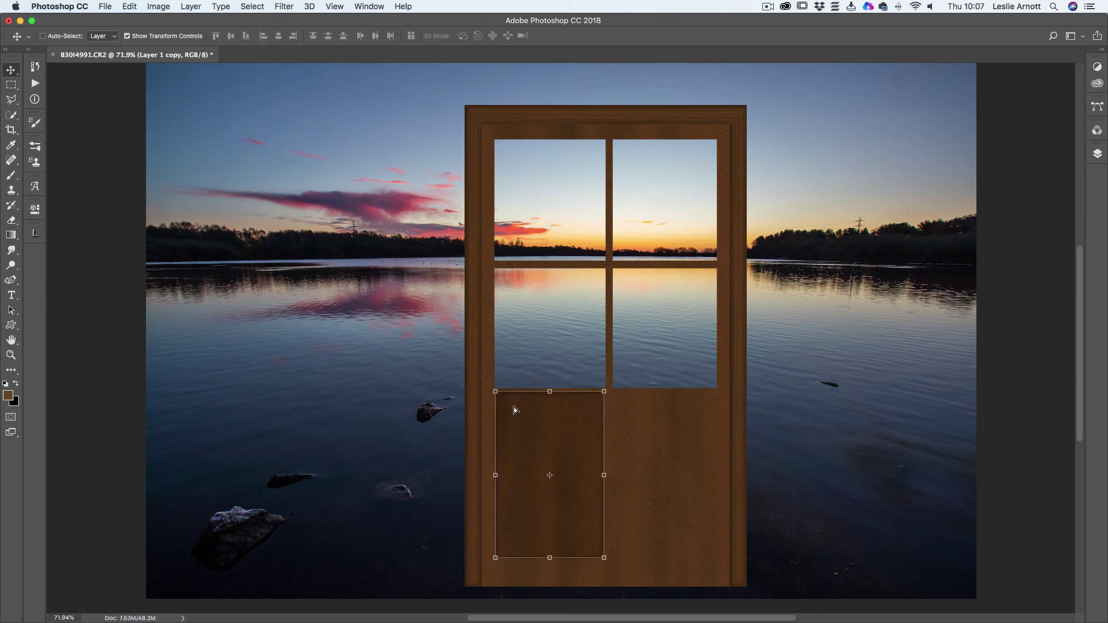
pyautogui.click(11, 356)
pyautogui.moveTo(576, 420); pyautogui.dragTo(627, 420)
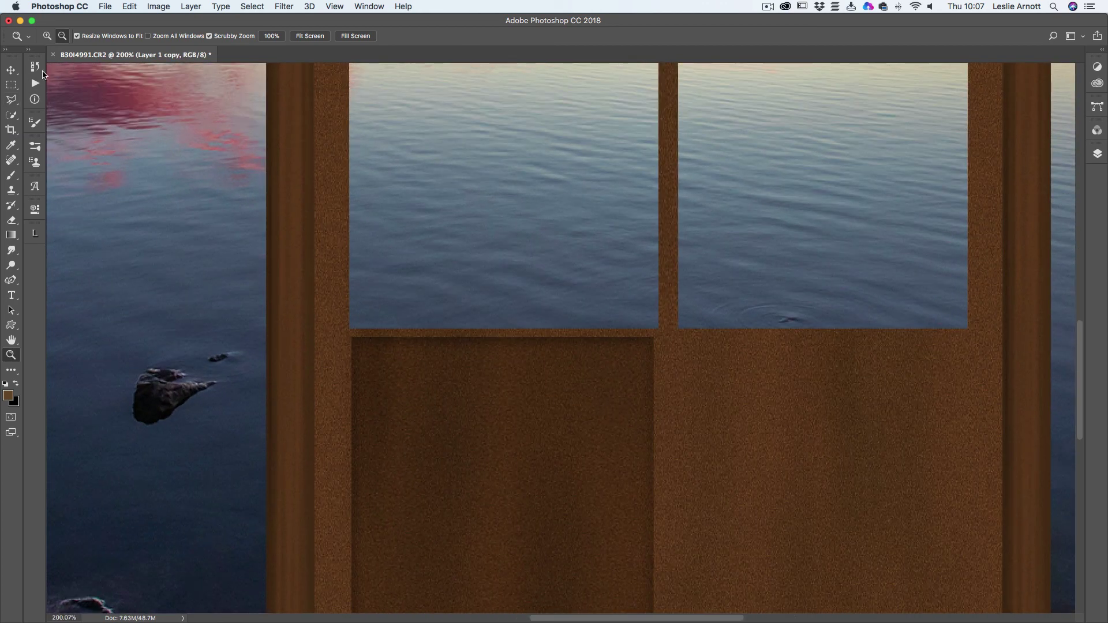
pyautogui.click(11, 70)
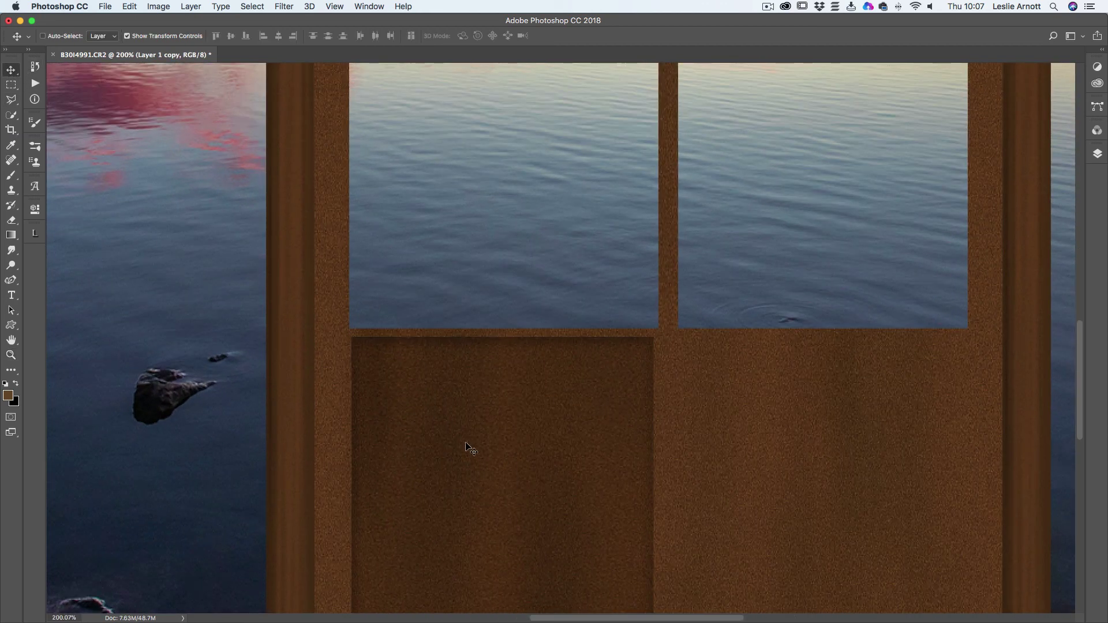
pyautogui.moveTo(467, 448); pyautogui.dragTo(463, 433)
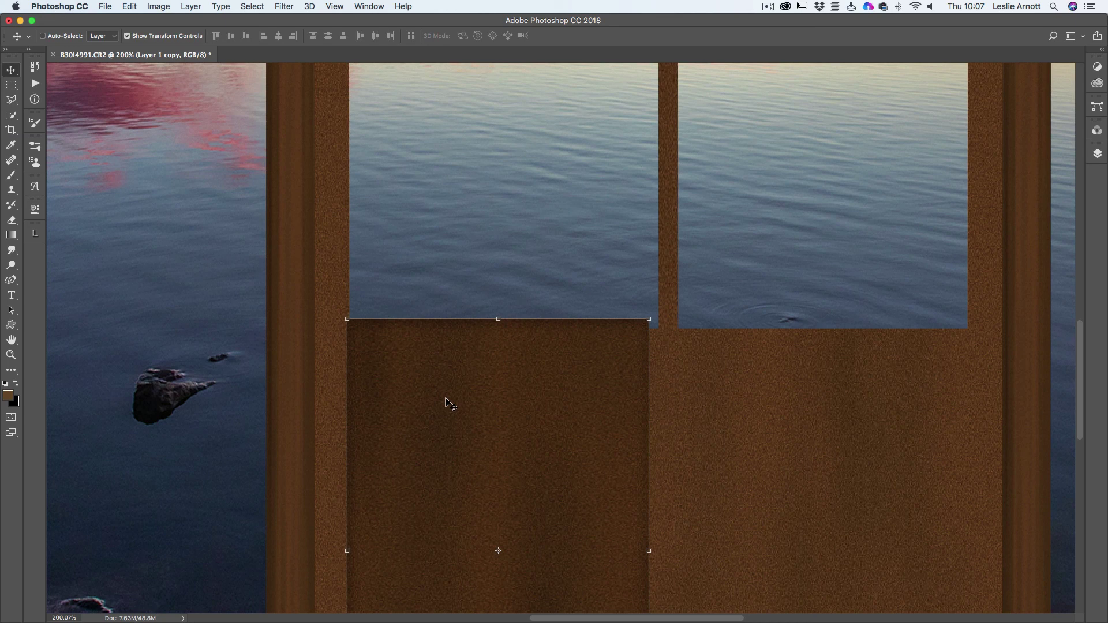
pyautogui.press('Right')
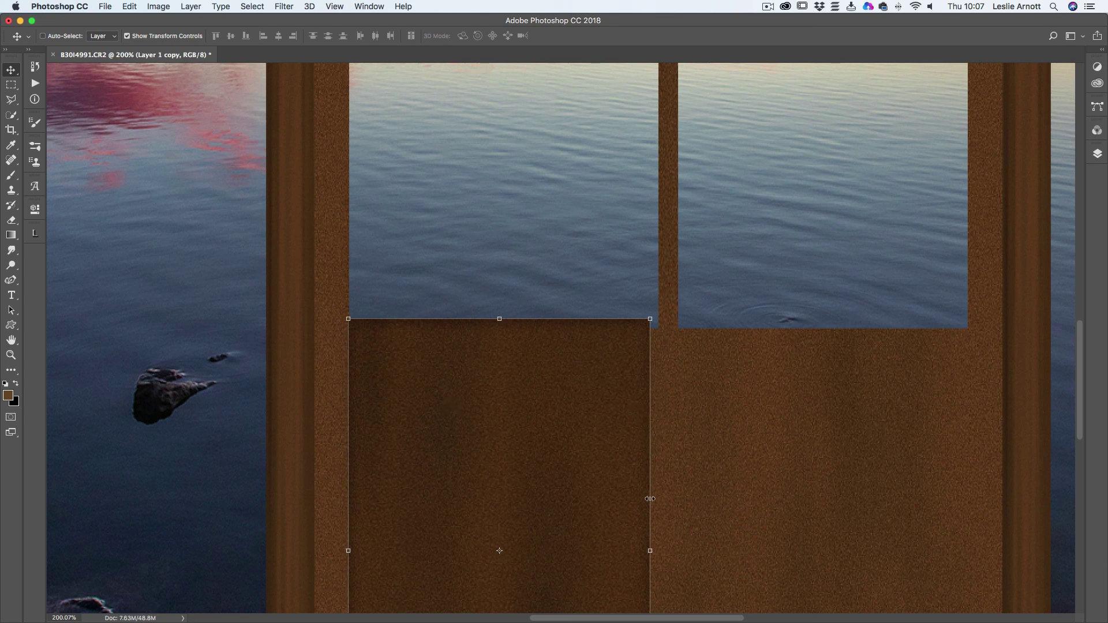
# Widen the left panel to 102.67% so that its right edge lines up with the window pane above.
pyautogui.moveTo(650, 549); pyautogui.dragTo(654, 550)
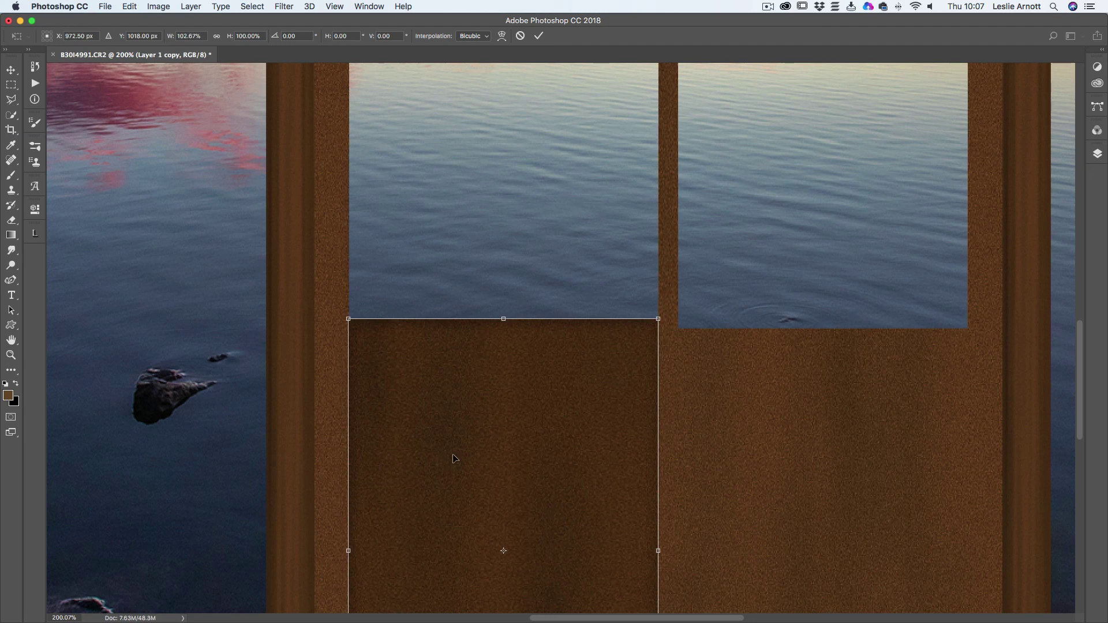
pyautogui.scroll(-1, 490, 443)
pyautogui.scroll(-5, 491, 443)
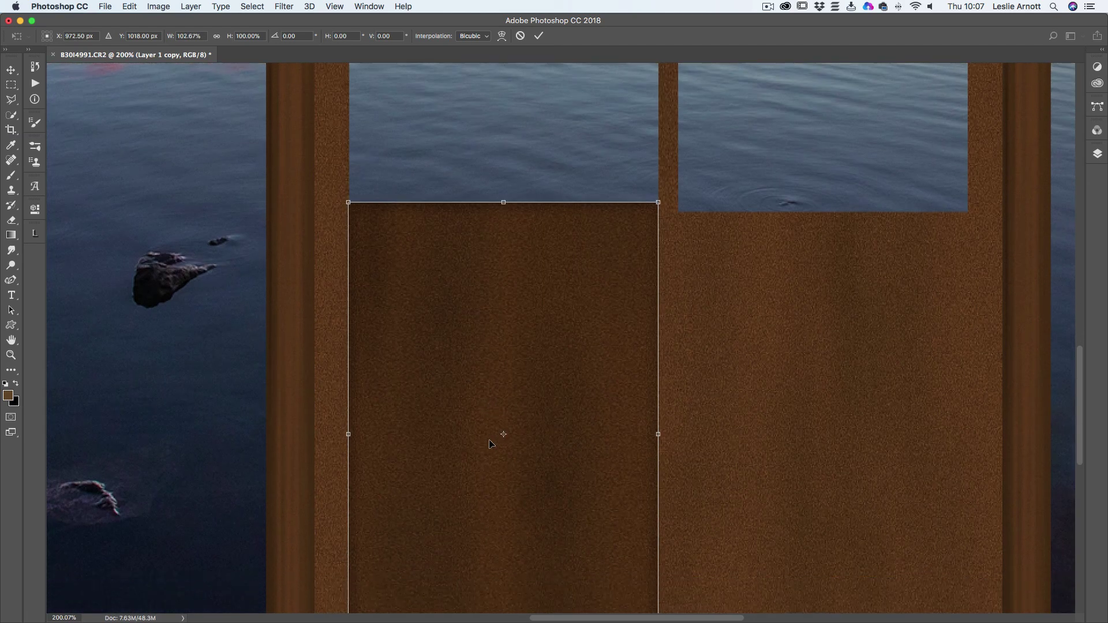
pyautogui.click(539, 37)
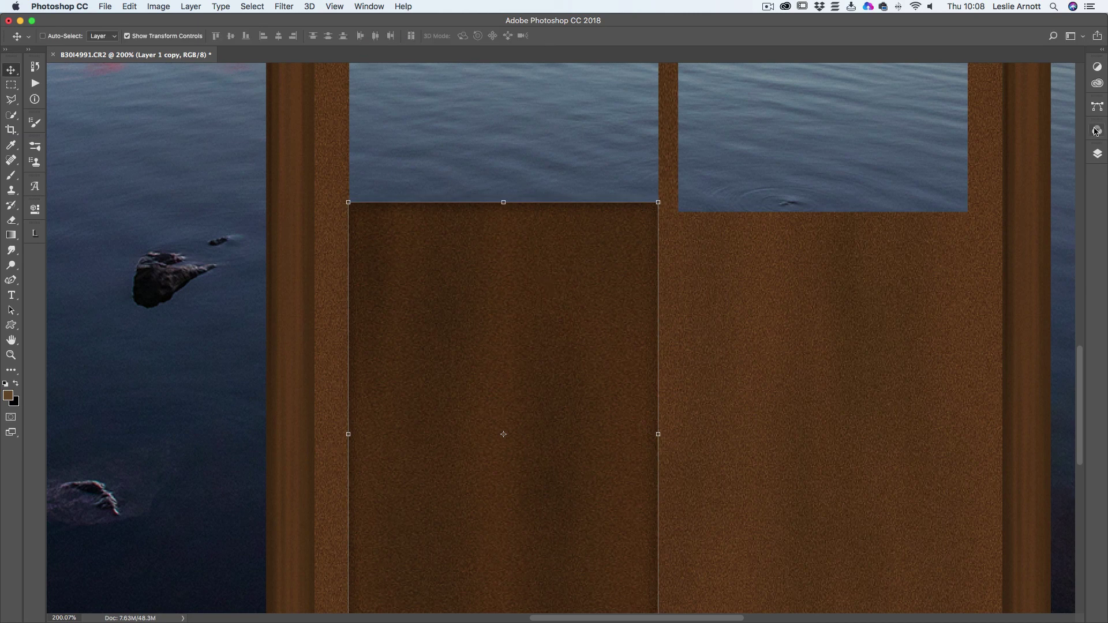
# Duplicate the Layer 1 copy panel layer and place the duplicate directly beneath the right-hand window pane, aligned with the pane's left edge.
pyautogui.click(1097, 153)
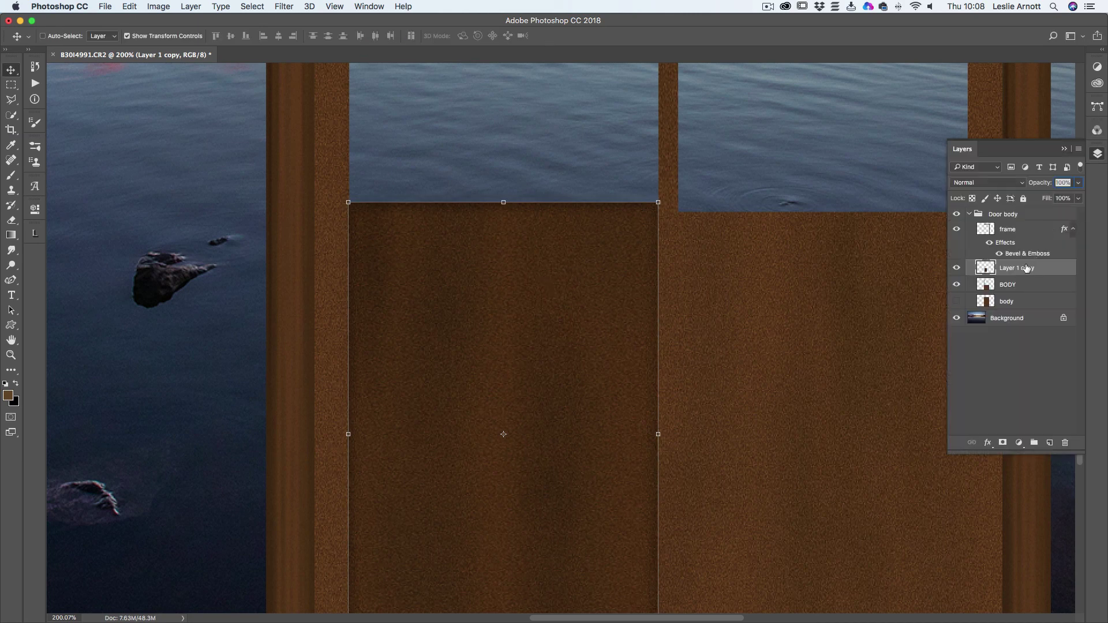
pyautogui.rightClick(1022, 281)
pyautogui.click(1032, 270)
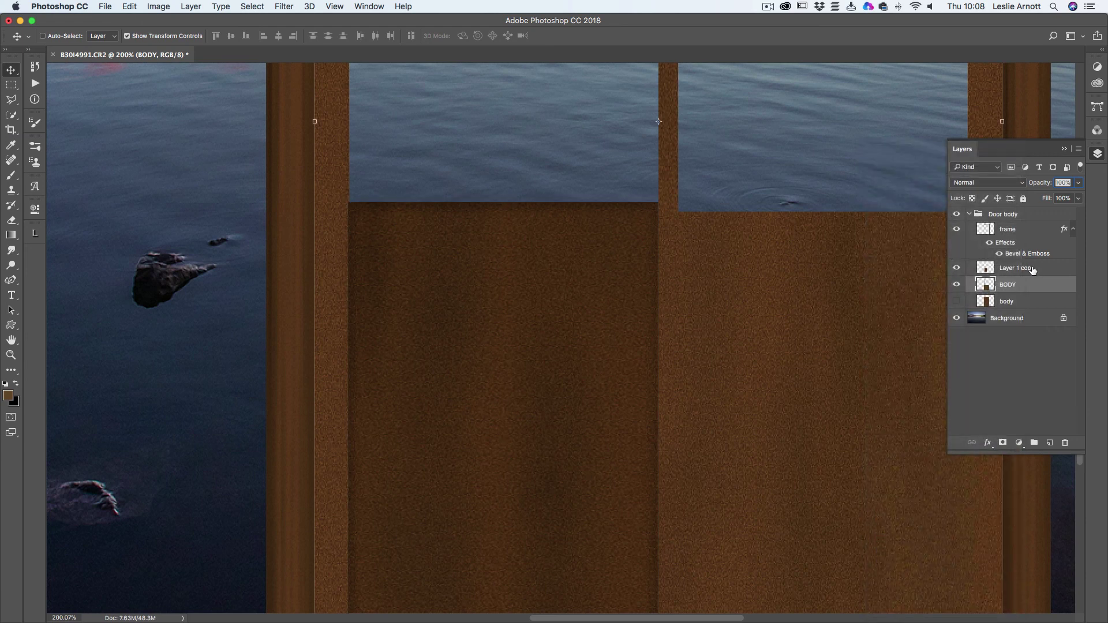
pyautogui.click(1032, 269)
pyautogui.rightClick(1031, 269)
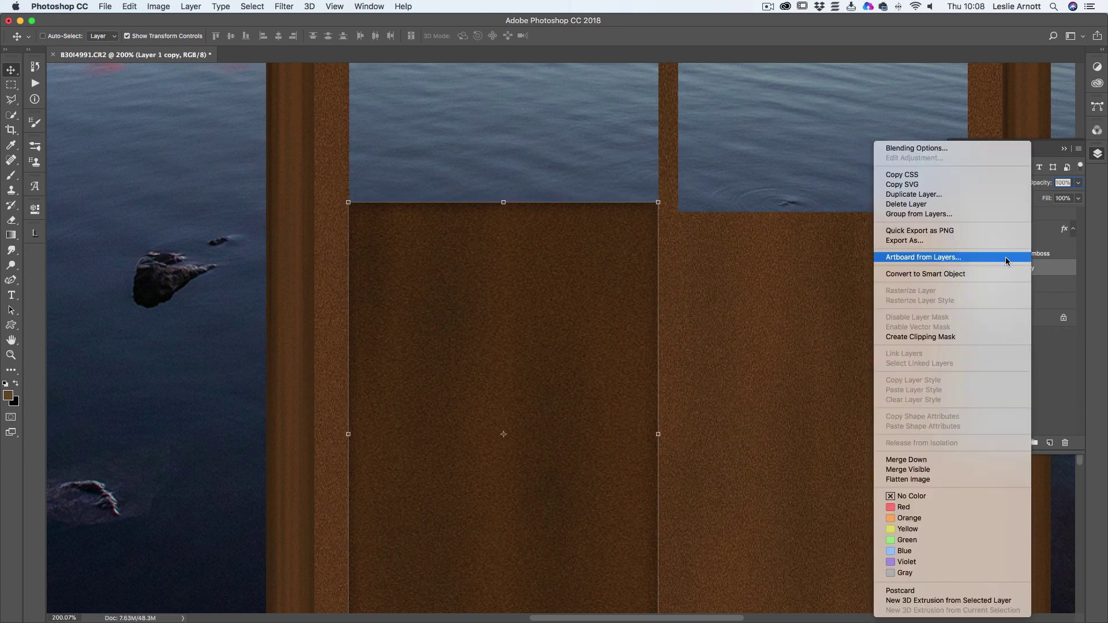
pyautogui.click(896, 195)
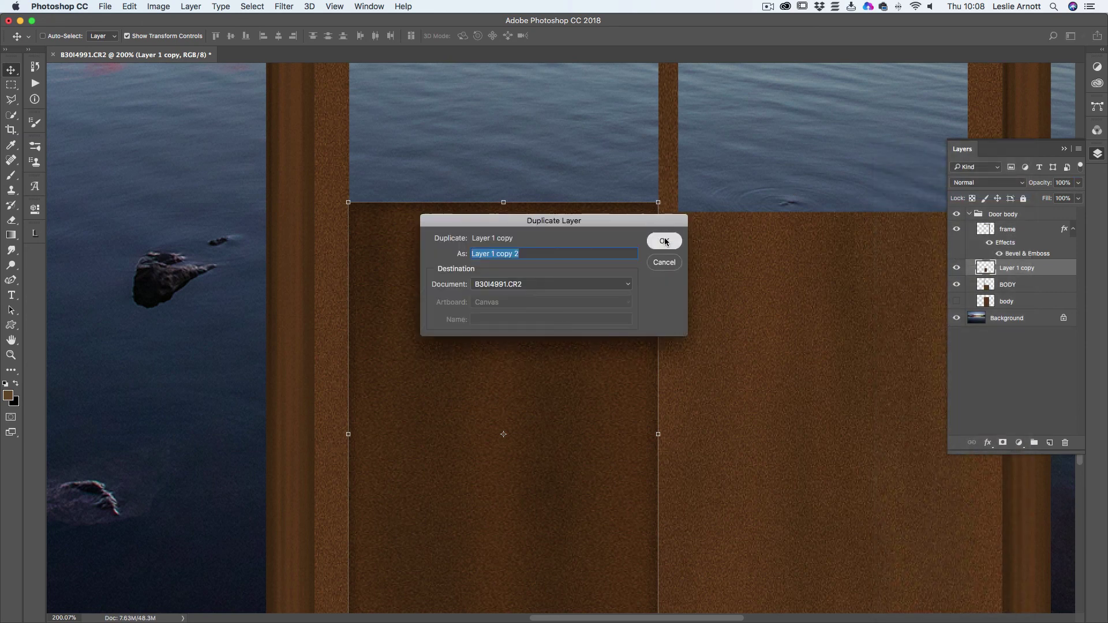
pyautogui.click(663, 239)
pyautogui.moveTo(569, 304); pyautogui.dragTo(894, 312)
# Narrow the duplicated right panel so that its right edge lines up with the window pane above.
pyautogui.scroll(-1, 901, 305)
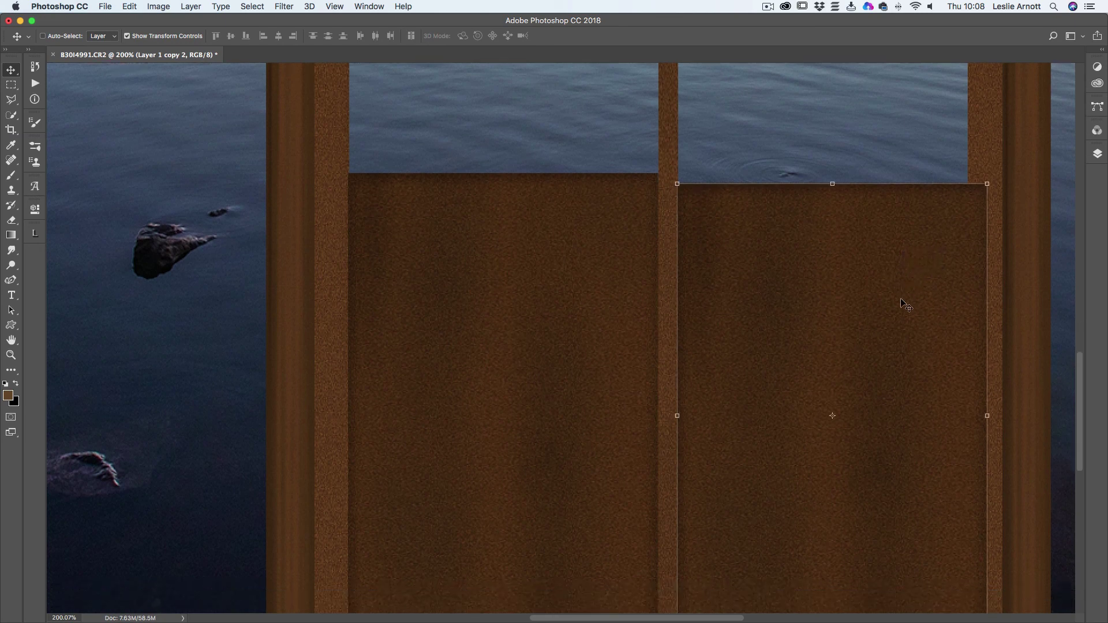
pyautogui.moveTo(987, 415); pyautogui.dragTo(967, 416)
pyautogui.press('Return')
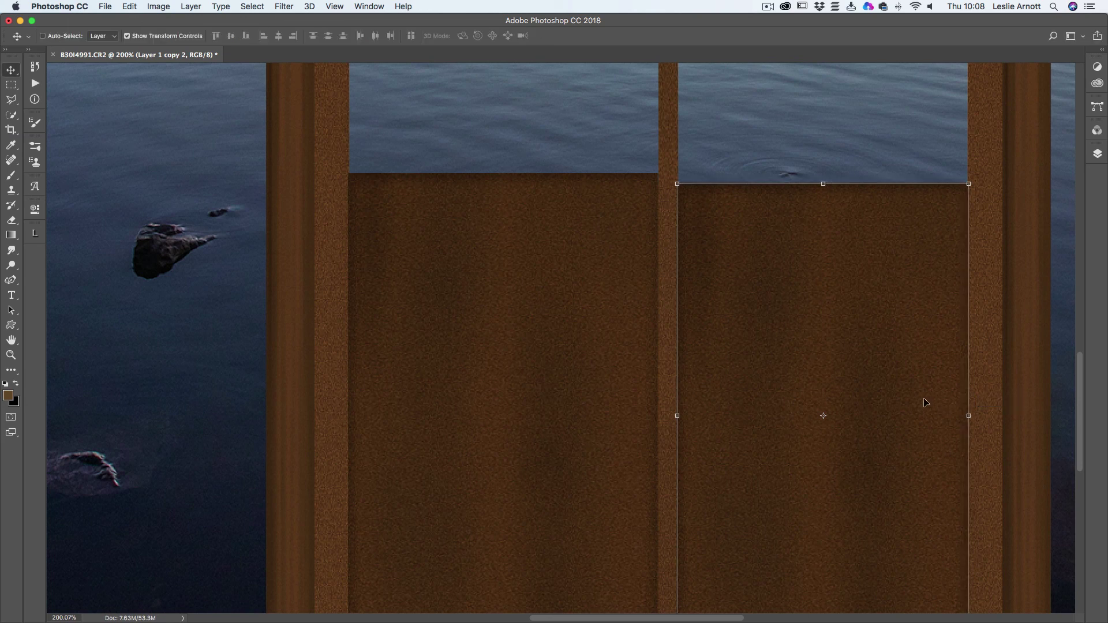
# Lower the right panel to leave a narrow rail beneath the window, then enable Auto-Select and lower the left panel to the same height.
pyautogui.click(504, 265)
pyautogui.click(504, 266)
pyautogui.moveTo(779, 262); pyautogui.dragTo(744, 283)
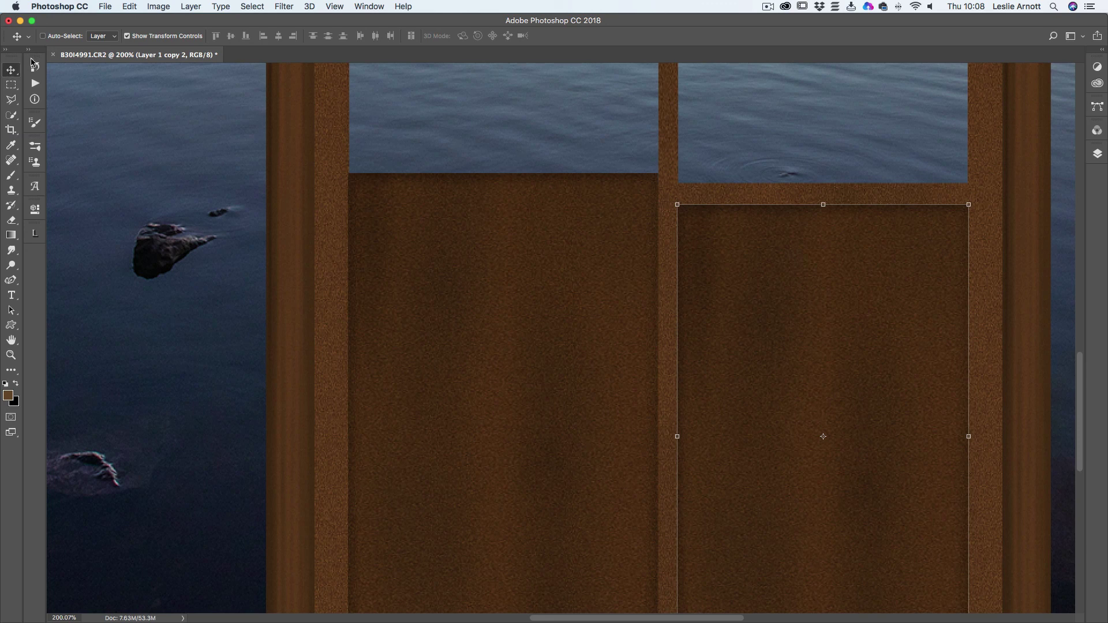
pyautogui.click(42, 36)
pyautogui.click(456, 259)
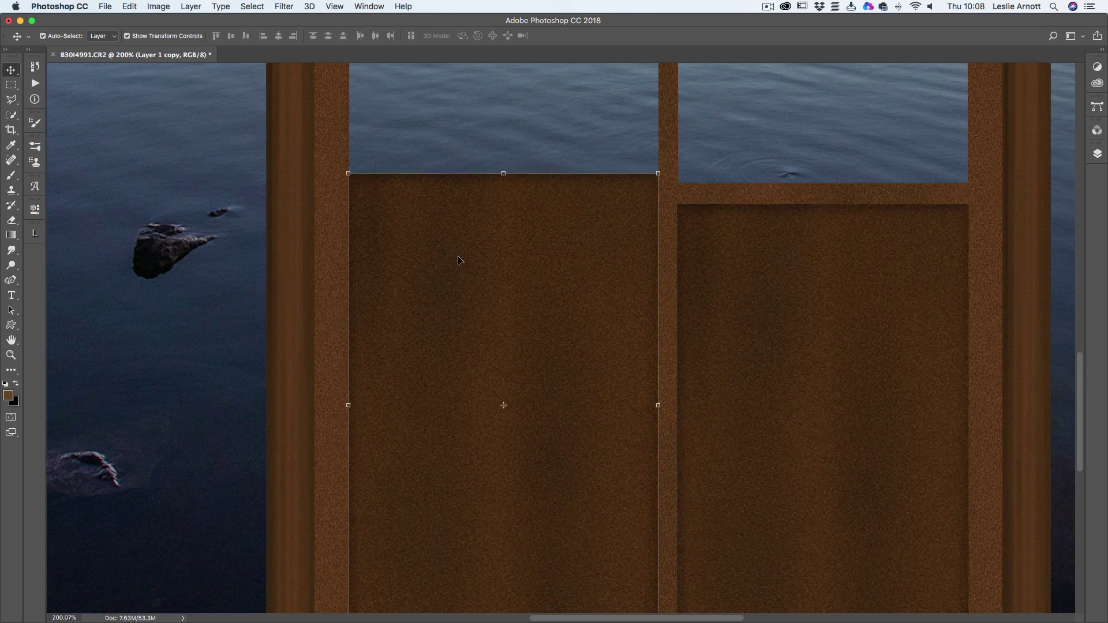
pyautogui.moveTo(460, 258); pyautogui.dragTo(462, 290)
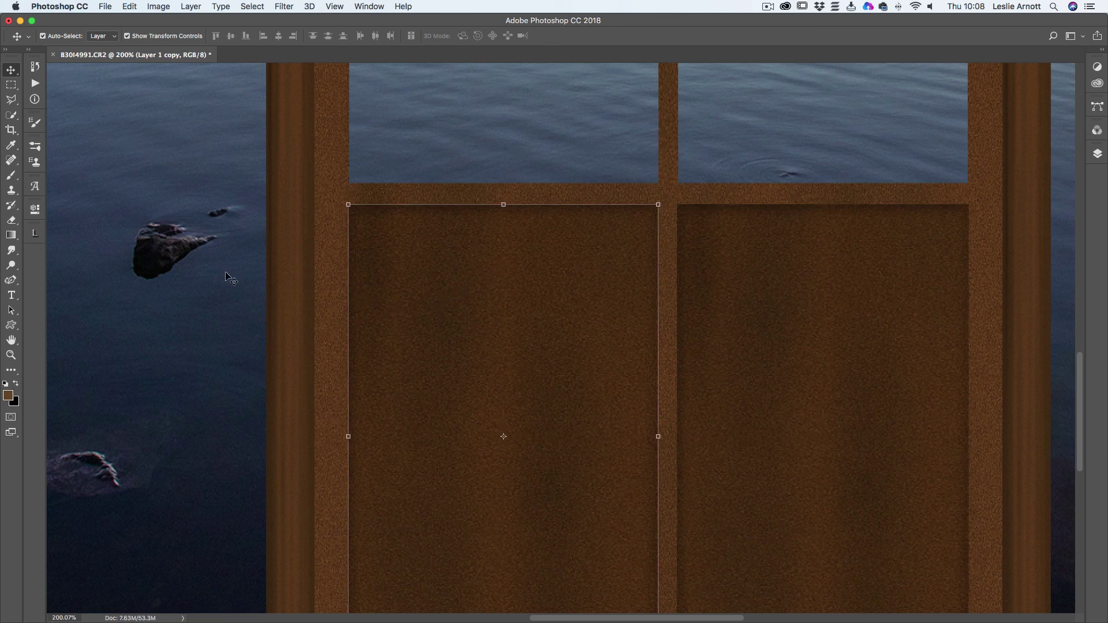
# Examine the whole door against the lake photo, checking the two lower panels beneath the window panes.
pyautogui.doubleClick(11, 341)
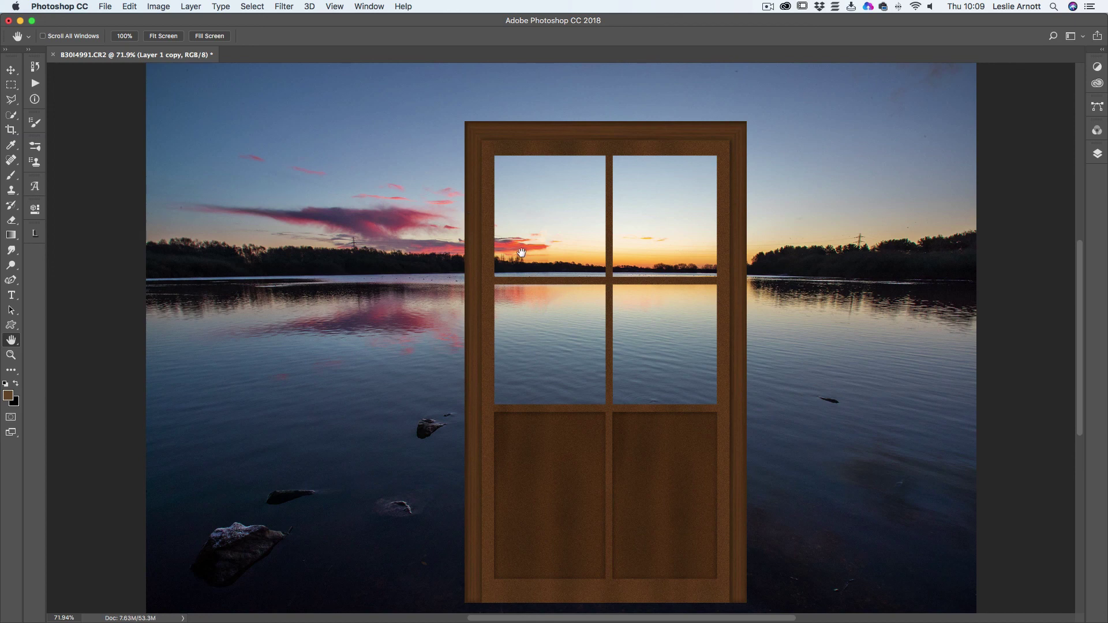
pyautogui.scroll(-2, 526, 254)
pyautogui.scroll(-1, 531, 242)
pyautogui.scroll(2, 530, 230)
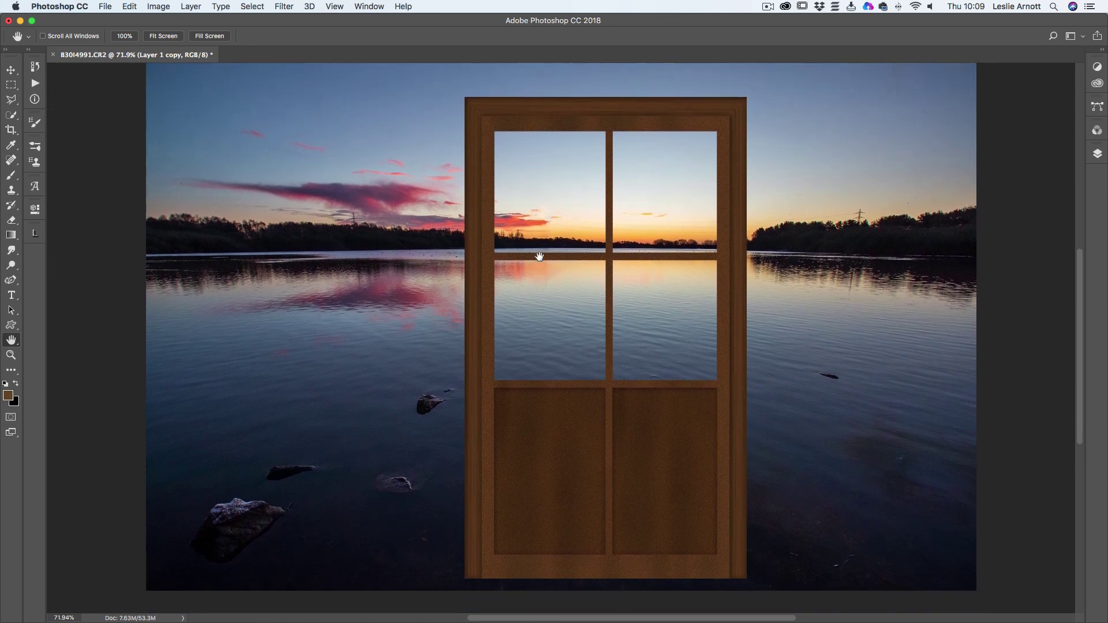
pyautogui.scroll(-3, 540, 256)
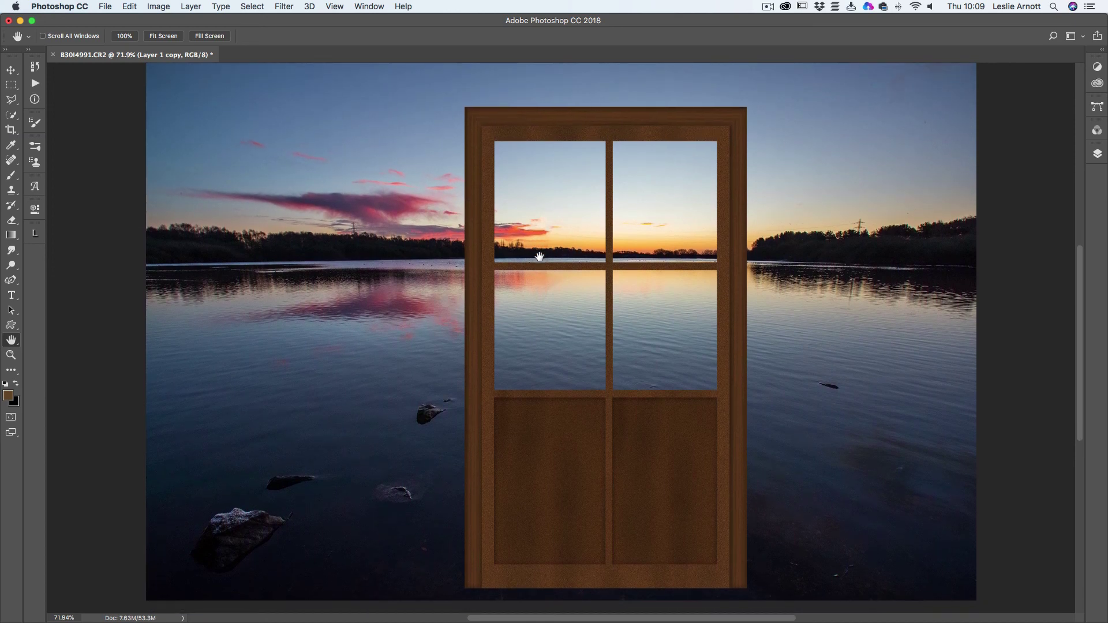
pyautogui.scroll(1, 540, 256)
pyautogui.scroll(-2, 540, 256)
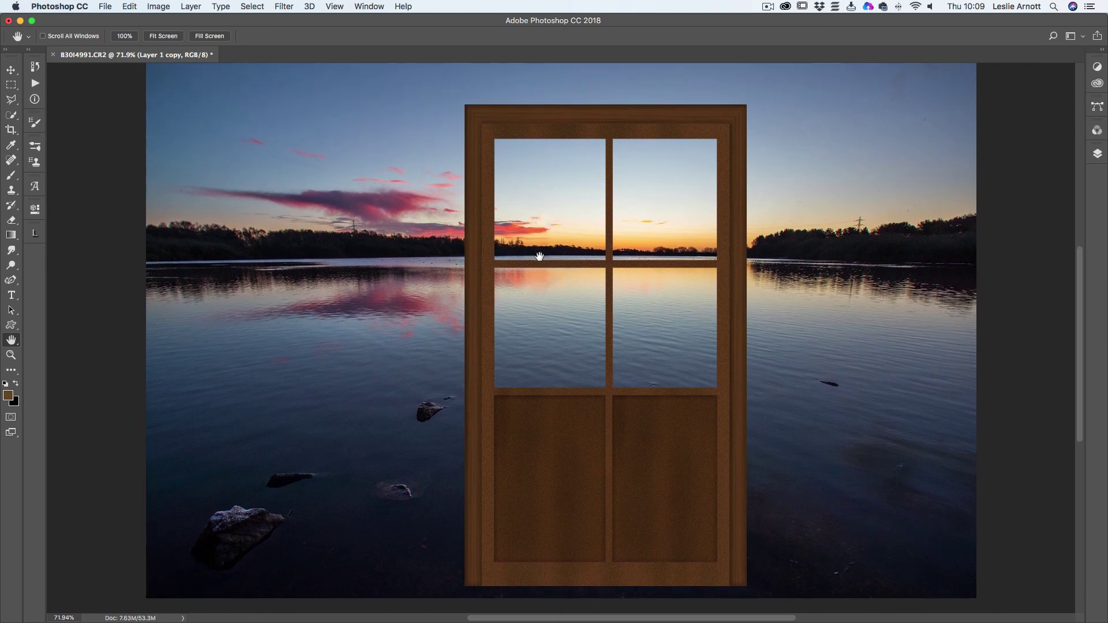
# Merge the Layer 1 copy and Layer 1 copy 2 panel layers into one layer.
pyautogui.click(1097, 153)
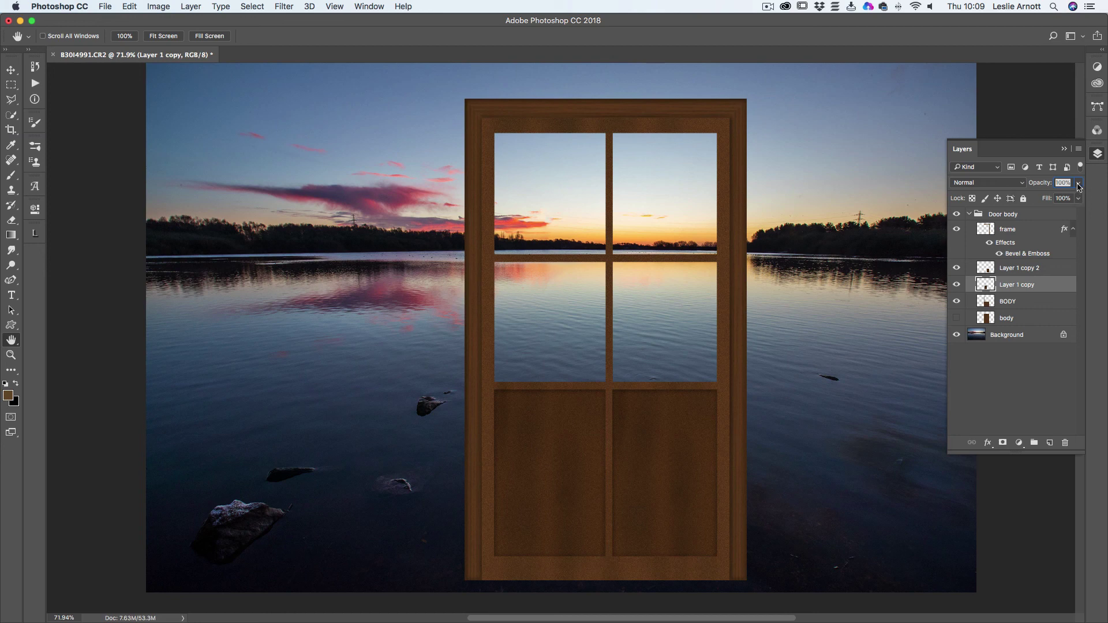
pyautogui.click(1078, 182)
pyautogui.moveTo(1077, 197); pyautogui.dragTo(1103, 197)
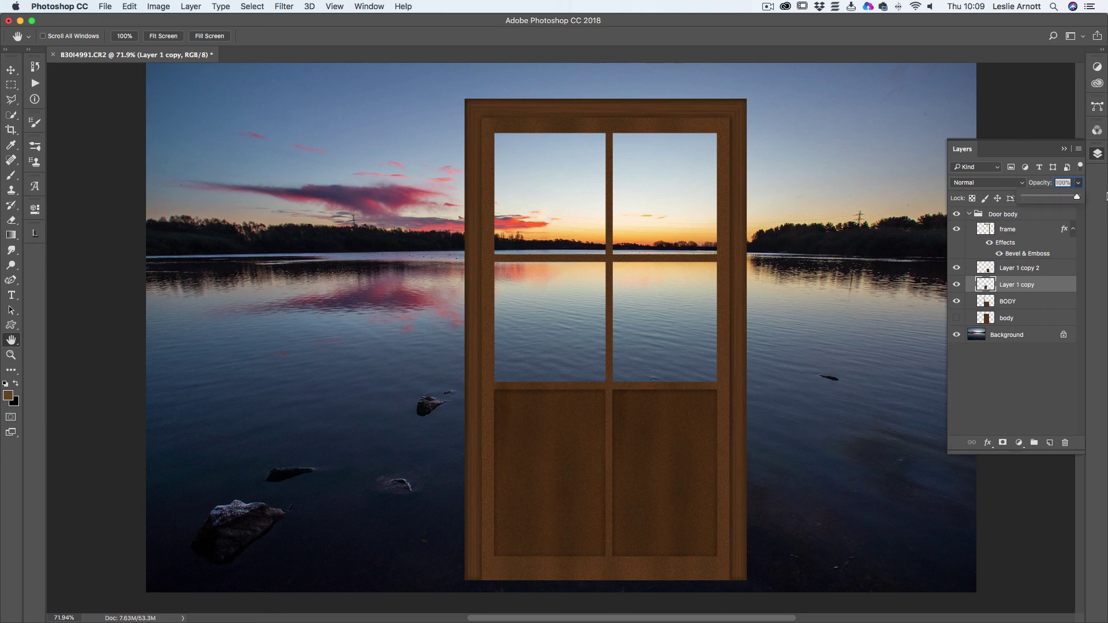
pyautogui.click(1037, 281)
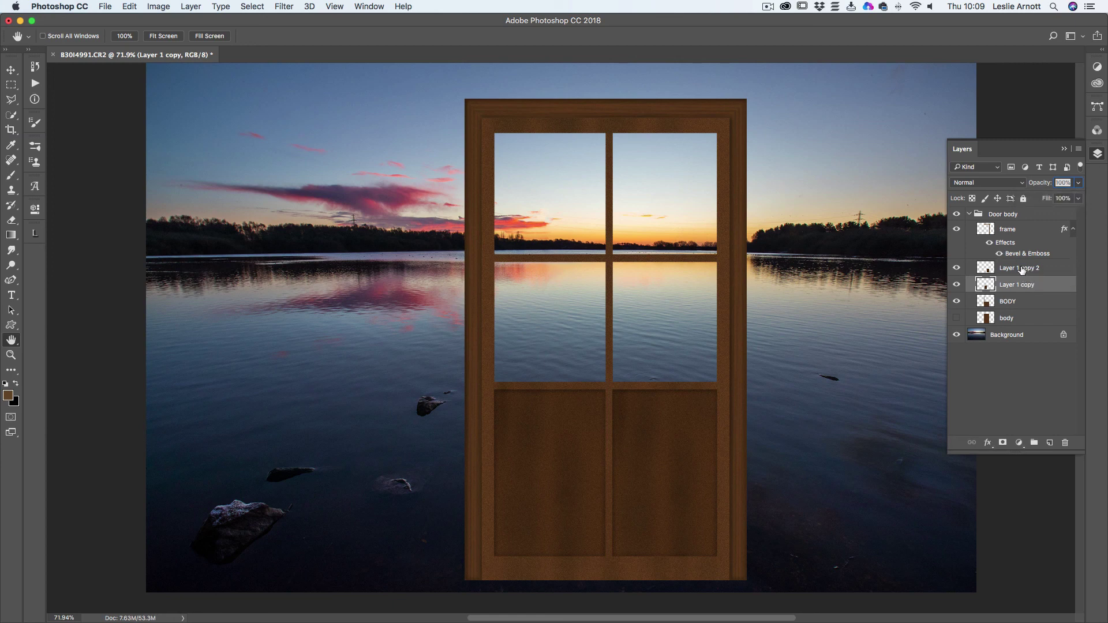
pyautogui.keyDown('shift'); pyautogui.click(1022, 269); pyautogui.keyUp('shift')
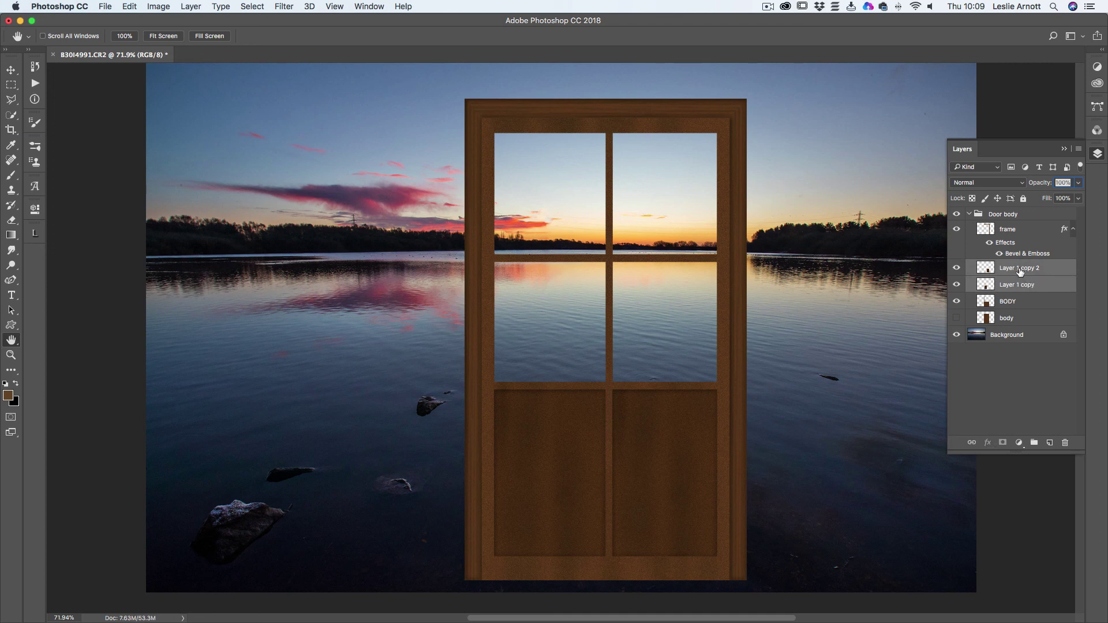
pyautogui.rightClick(1016, 278)
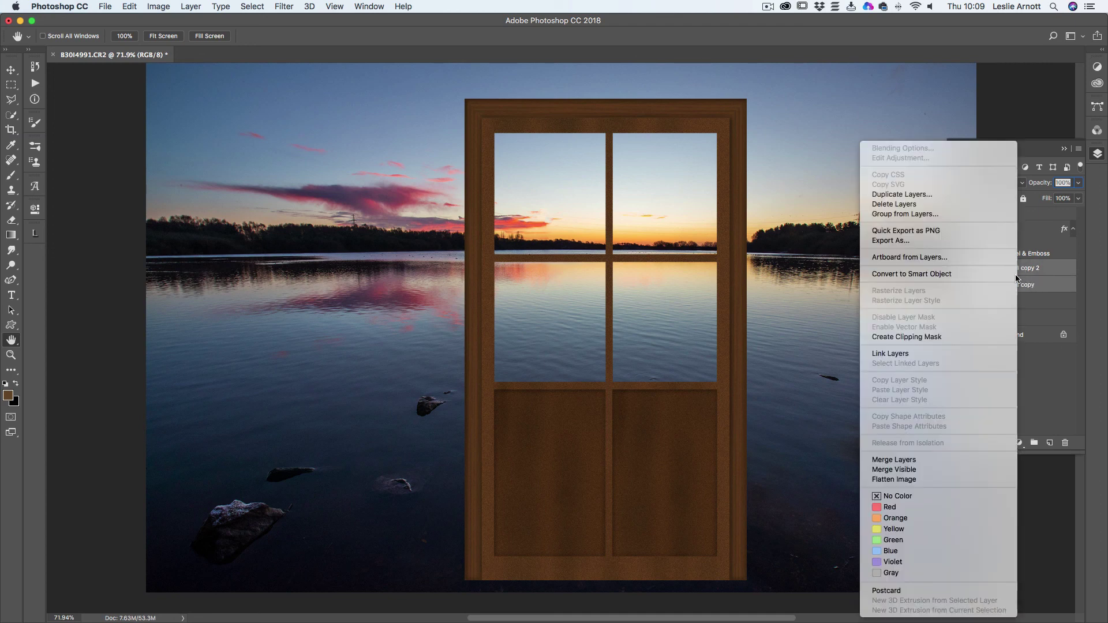
pyautogui.click(910, 459)
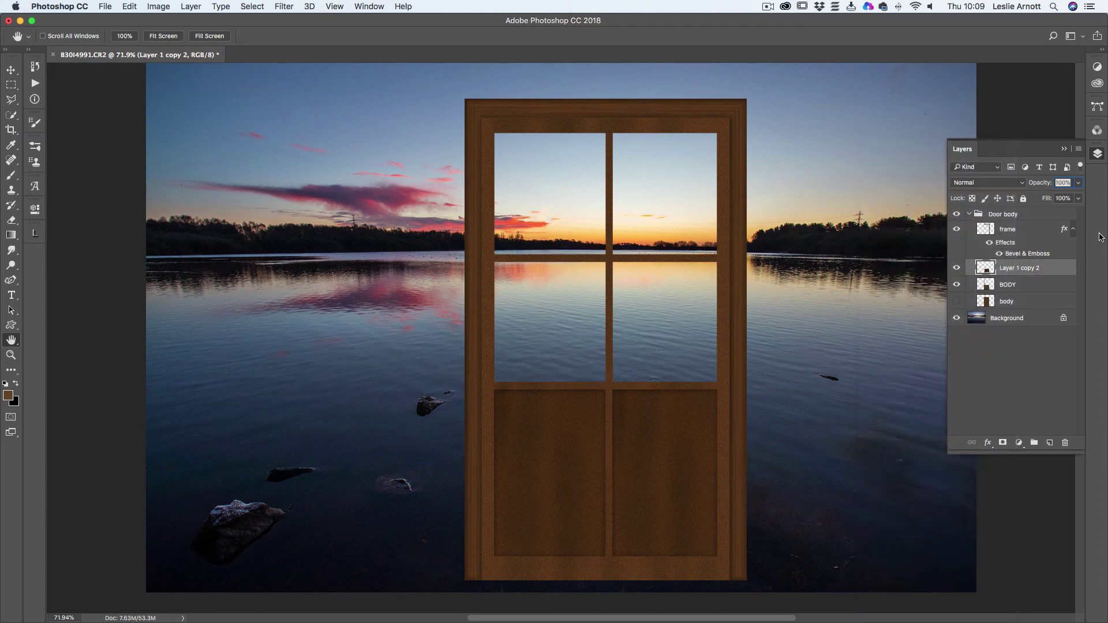
# Reduce the merged panel layer's opacity to 74% and merge it down into the BODY layer.
pyautogui.click(957, 269)
pyautogui.click(957, 269)
pyautogui.click(1078, 189)
pyautogui.moveTo(1078, 198); pyautogui.dragTo(1062, 199)
pyautogui.rightClick(1044, 267)
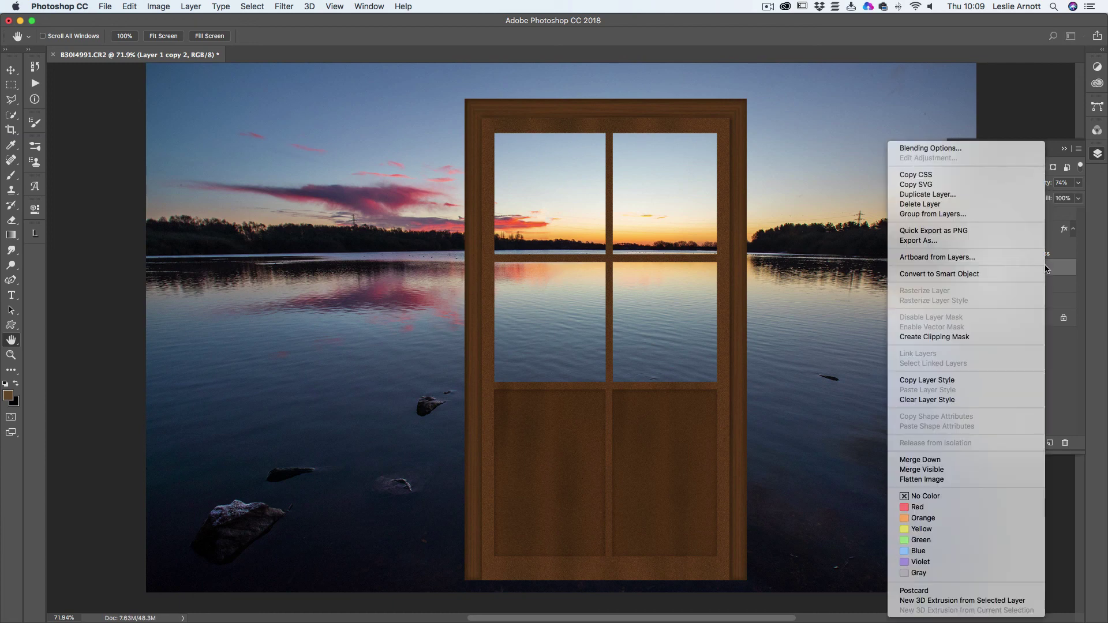
pyautogui.click(947, 459)
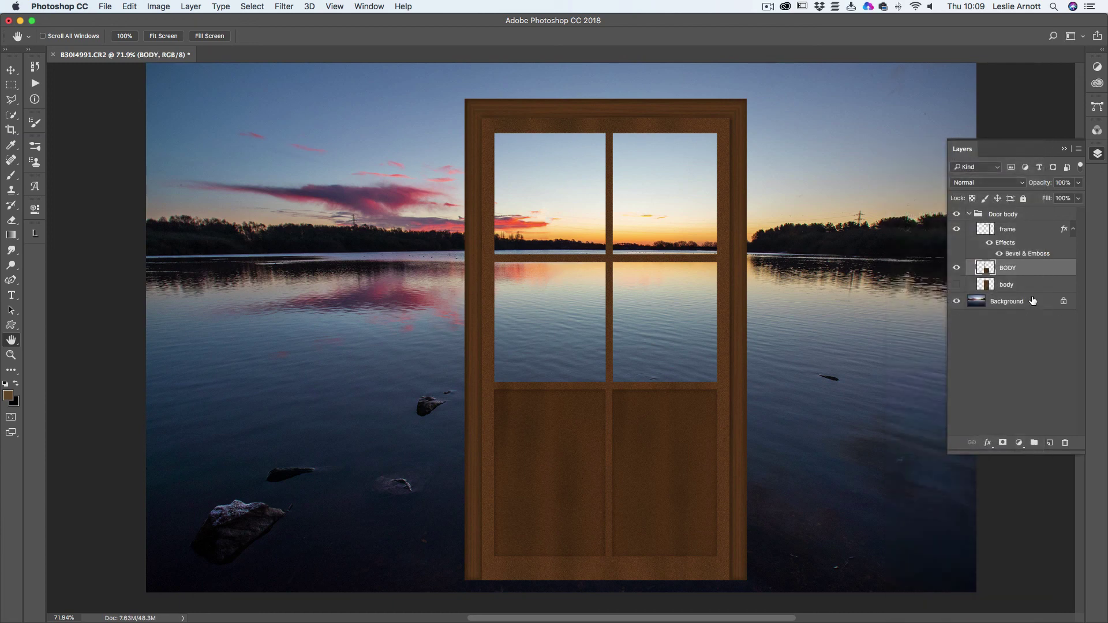
pyautogui.click(957, 268)
pyautogui.click(957, 268)
# Save the layered document in Photoshop format as "Water door" in the Art folder.
pyautogui.click(106, 7)
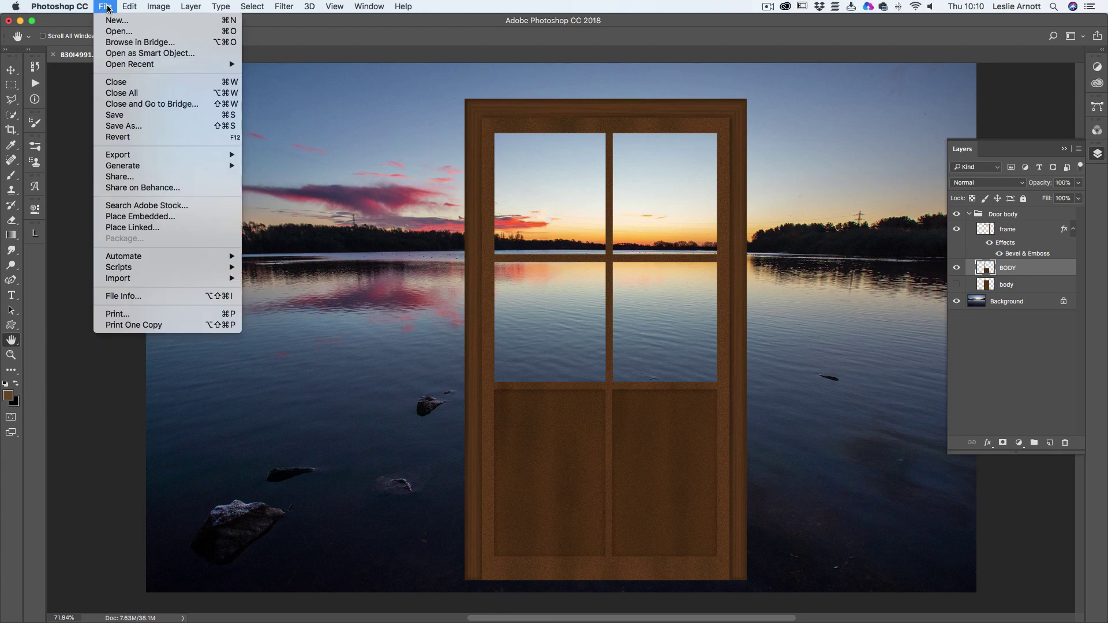
pyautogui.click(138, 126)
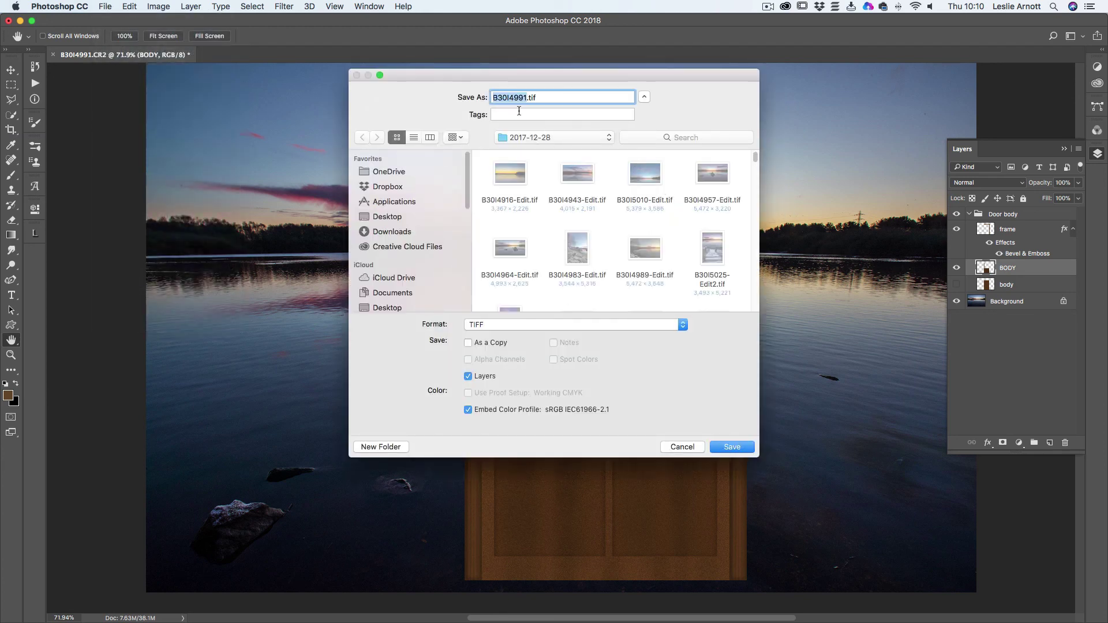
pyautogui.click(529, 326)
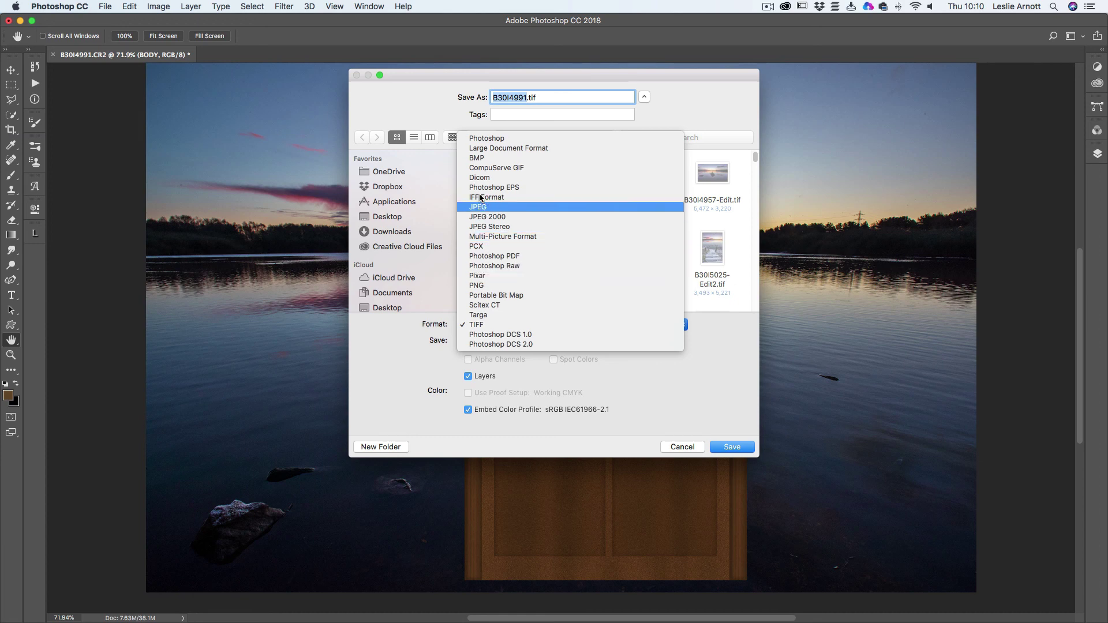
pyautogui.click(493, 138)
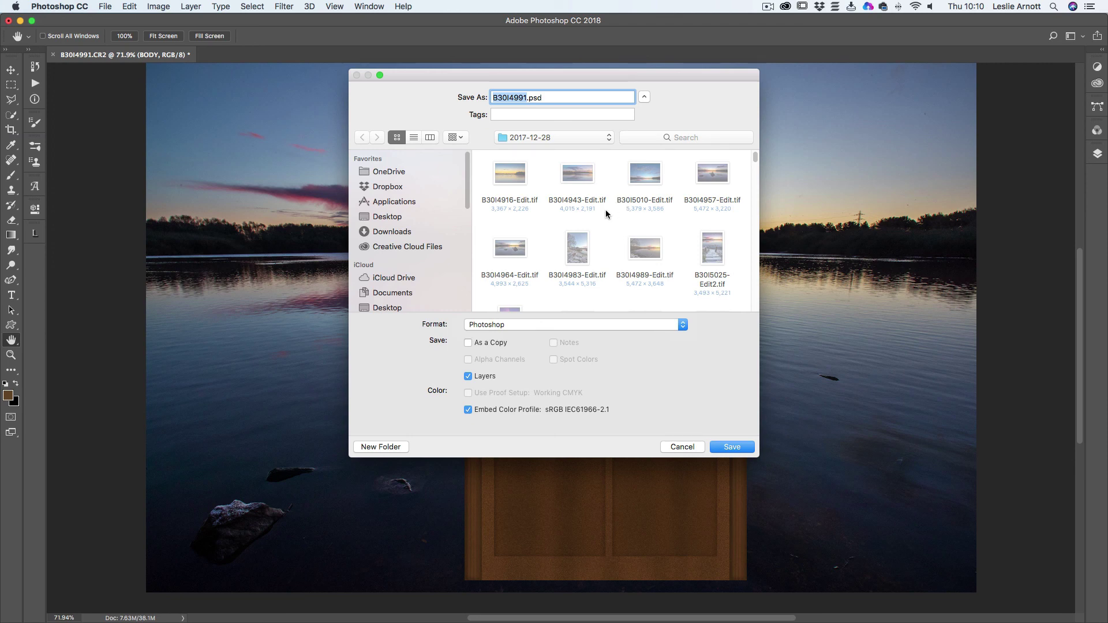
pyautogui.click(574, 139)
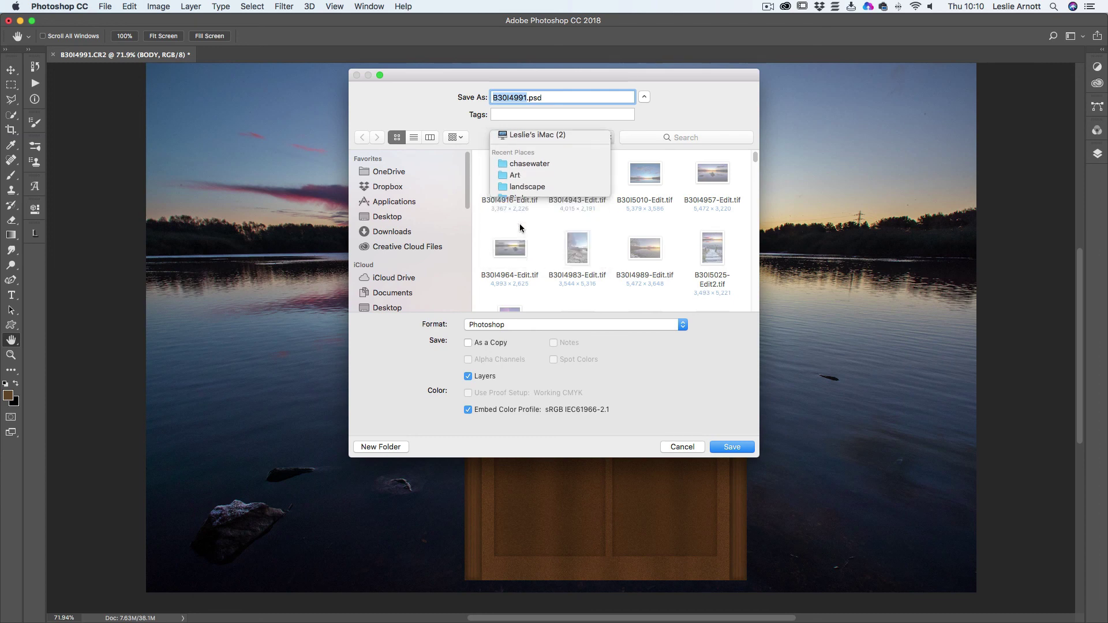
pyautogui.click(520, 225)
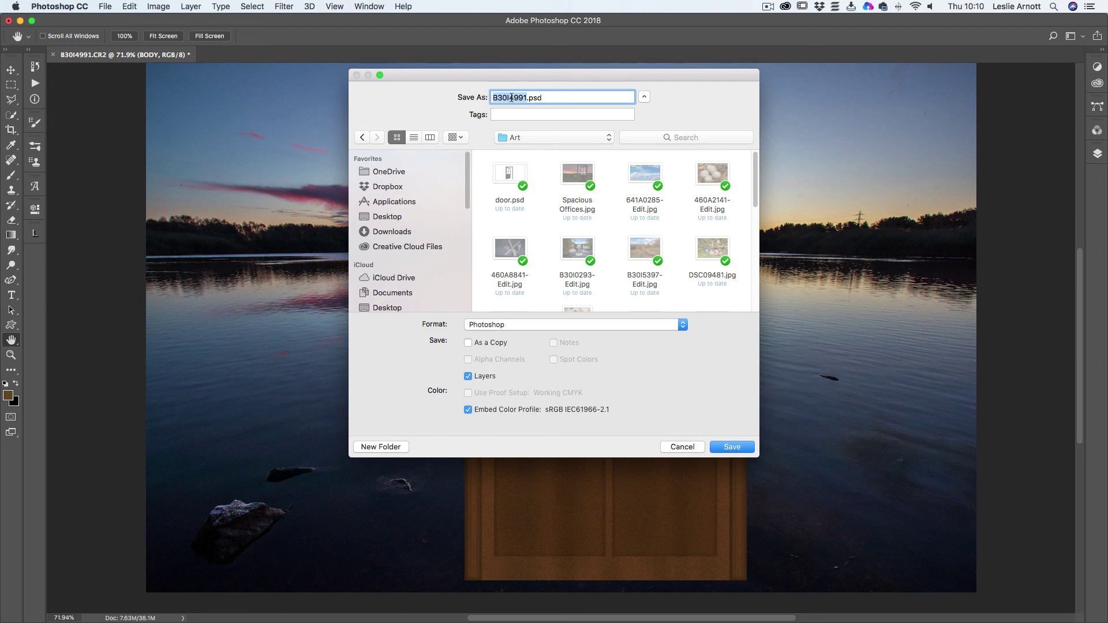
pyautogui.write('Water door')
pyautogui.click(733, 448)
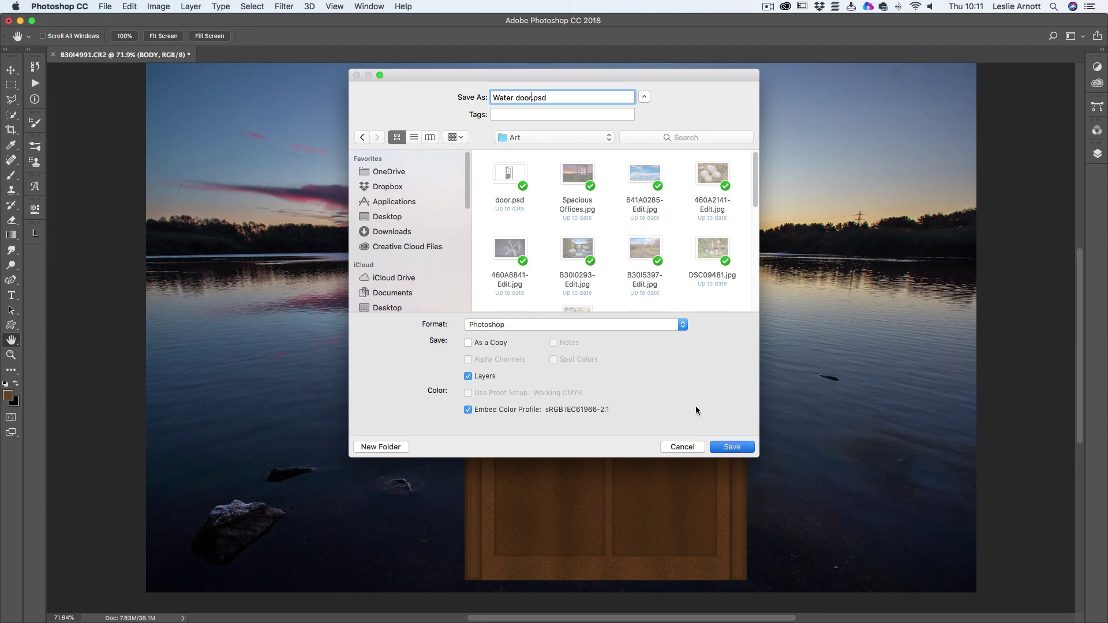